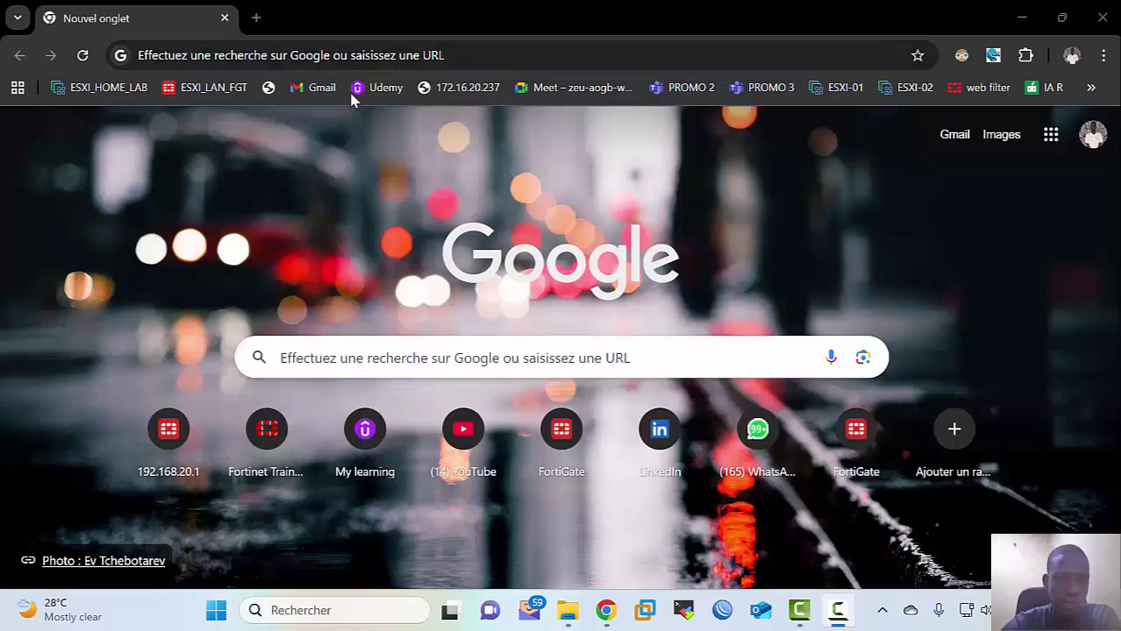
# Step: Open YouTube in a new tab and go to your own channel via the avatar menu
pyautogui.click(256, 17)
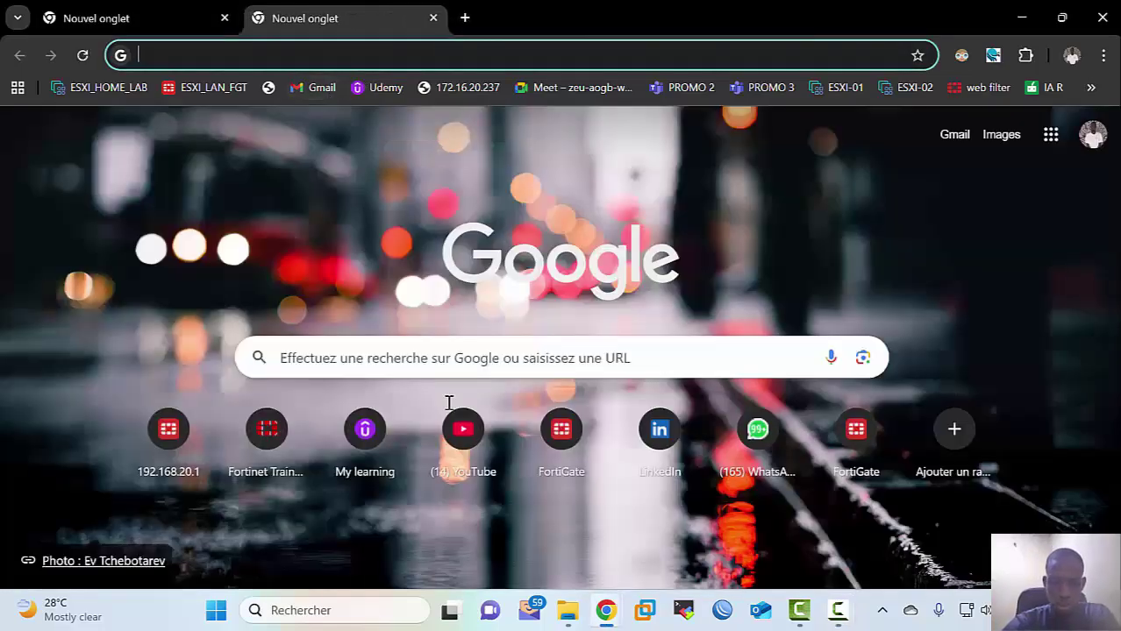
pyautogui.click(482, 465)
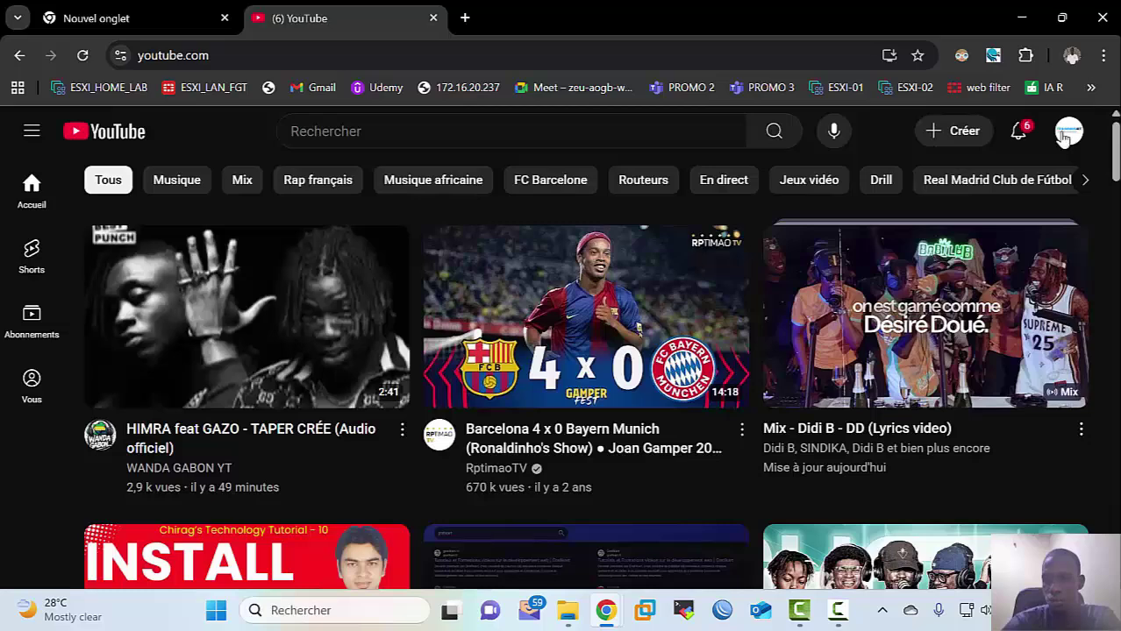
pyautogui.click(1068, 131)
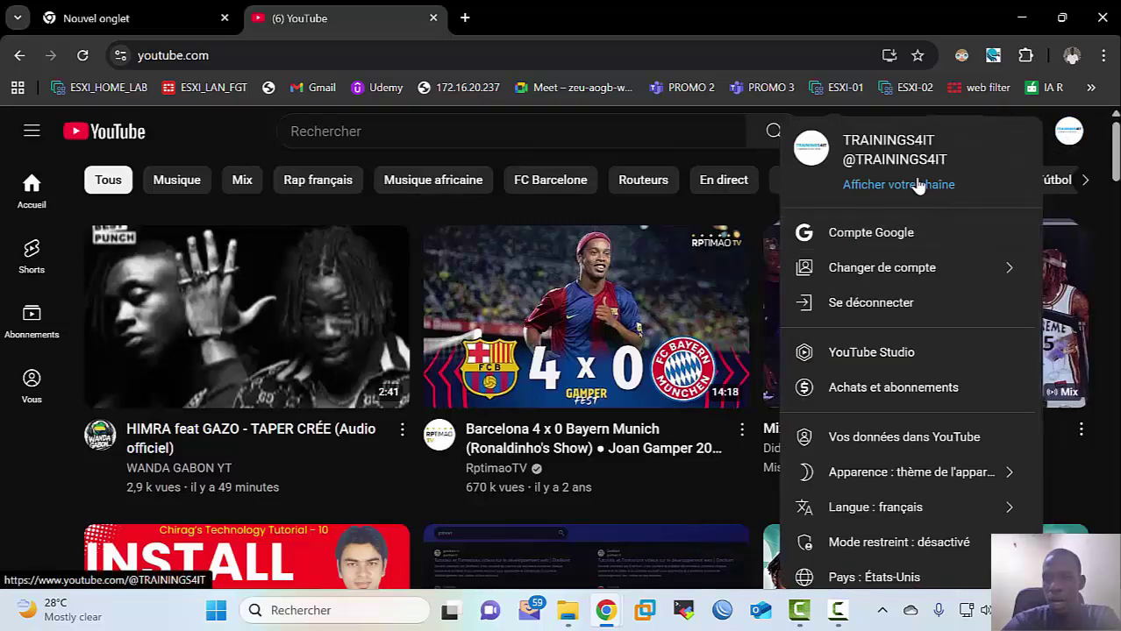
pyautogui.click(917, 183)
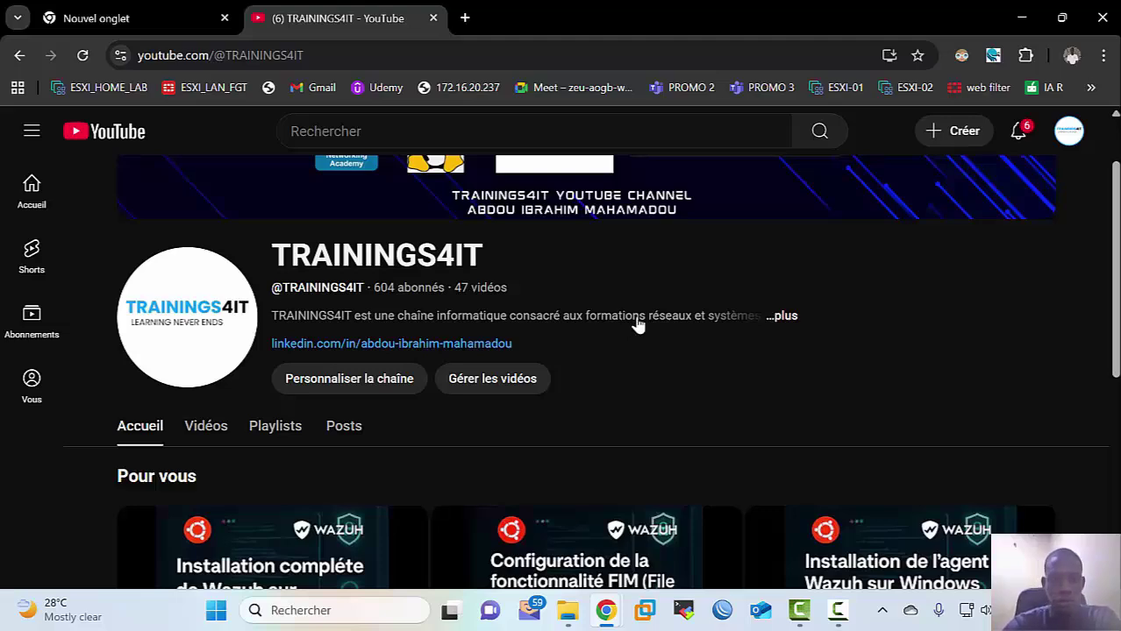
pyautogui.scroll(-4, 743, 346)
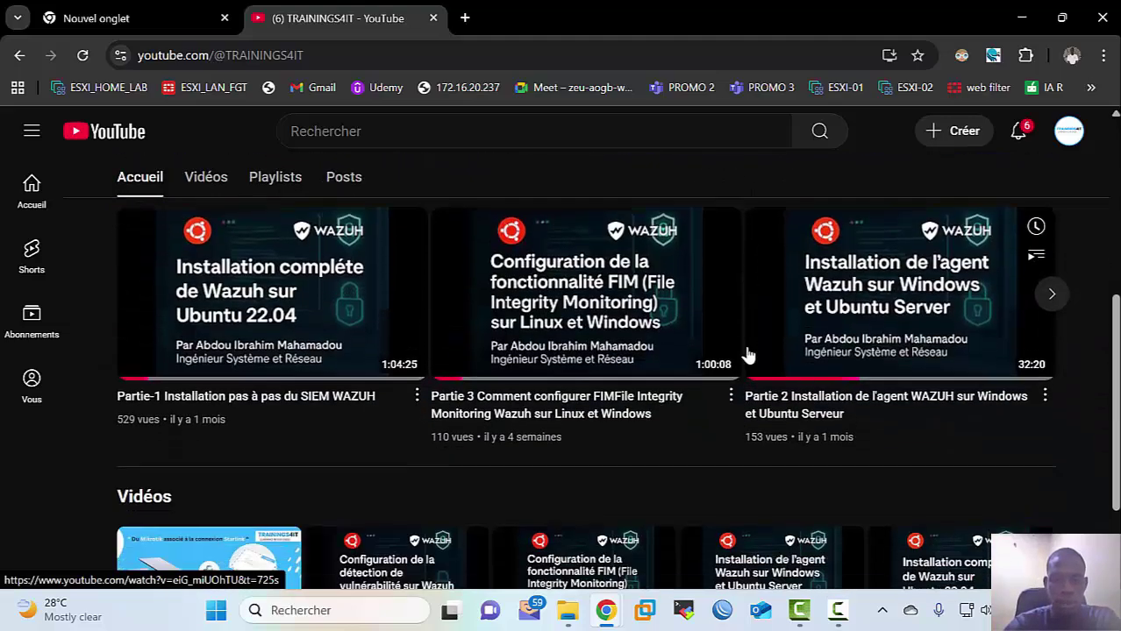
pyautogui.scroll(3, 737, 346)
pyautogui.scroll(-2, 724, 345)
# Step: Switch the channel to its Playlists tab and scroll through the playlist grid
pyautogui.click(277, 252)
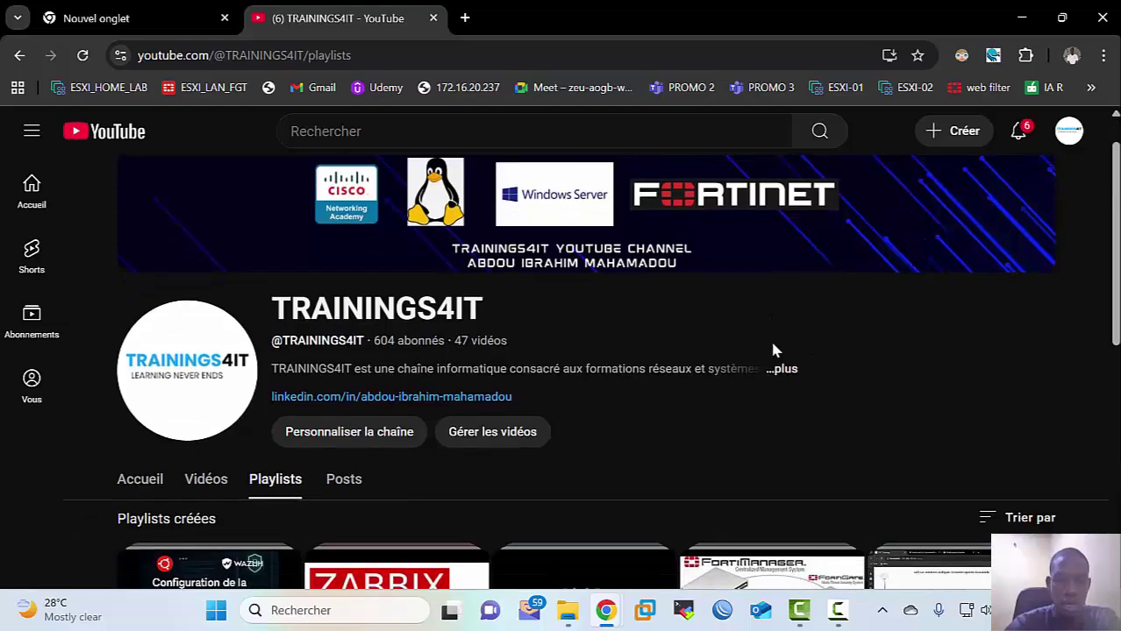
pyautogui.scroll(-4, 770, 351)
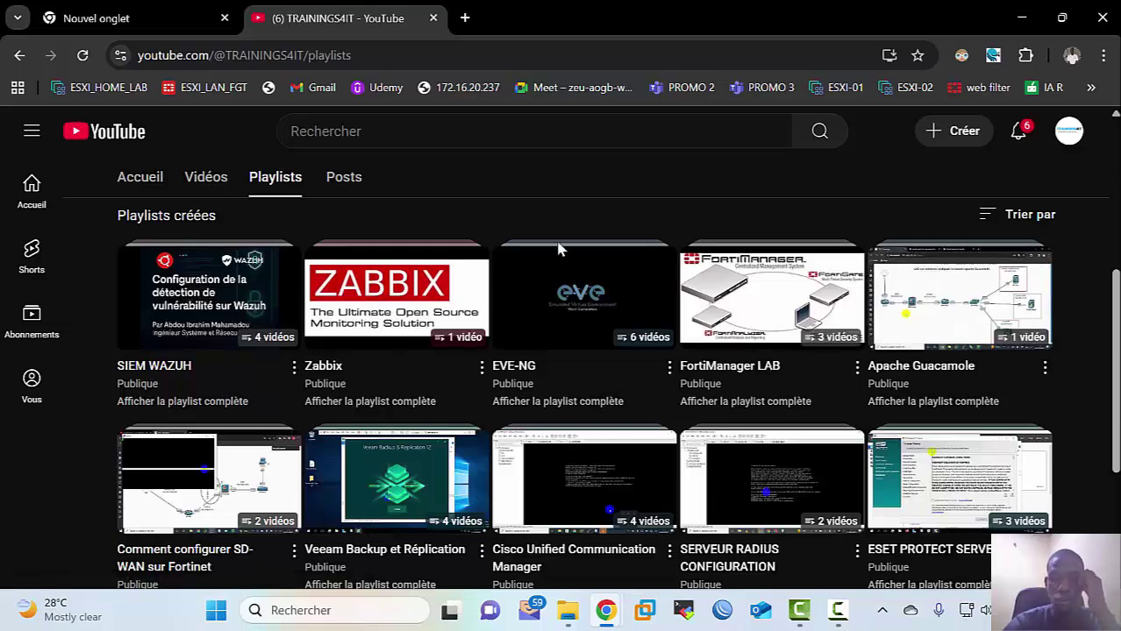
pyautogui.scroll(3, 558, 248)
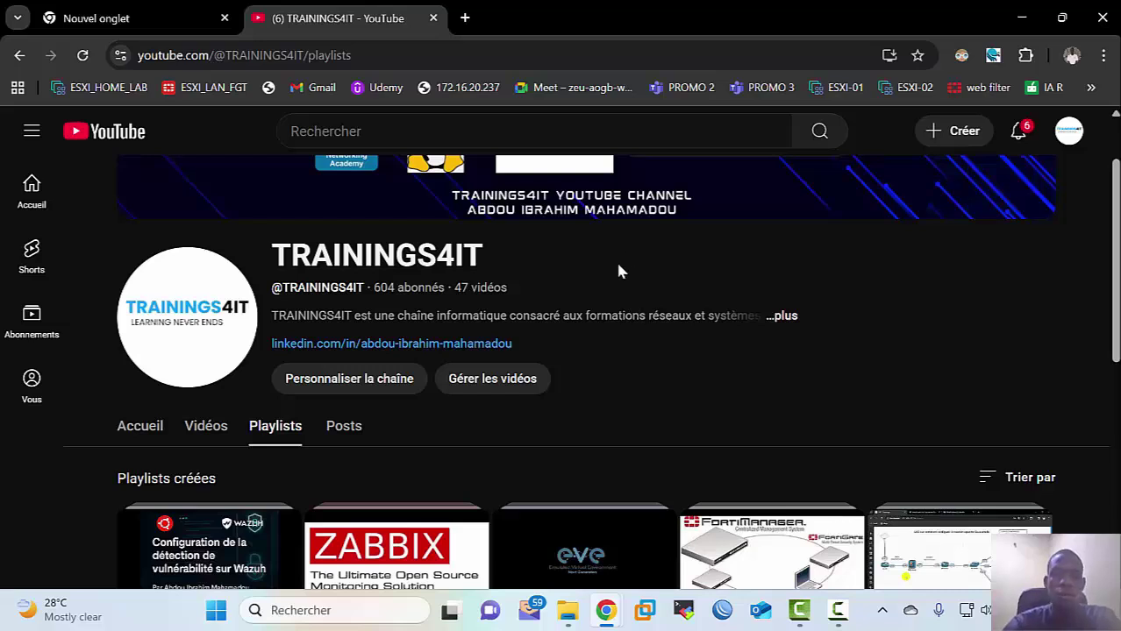
pyautogui.scroll(1, 628, 260)
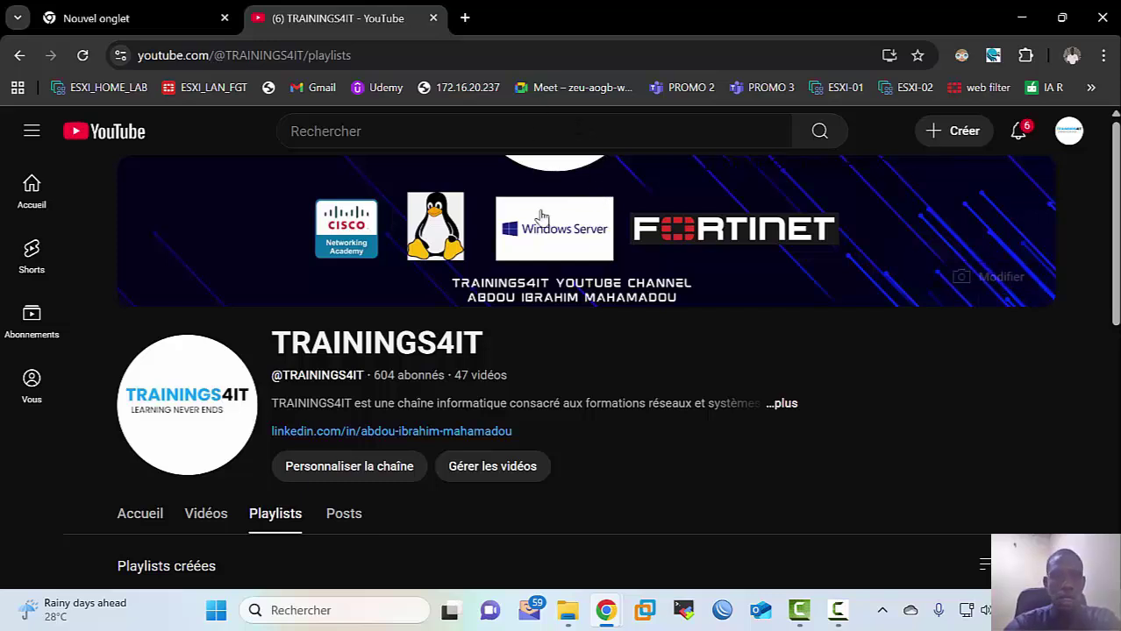
# Step: Search 'pnet lab download' from a new Chrome tab's address bar
pyautogui.click(465, 18)
pyautogui.write('p')
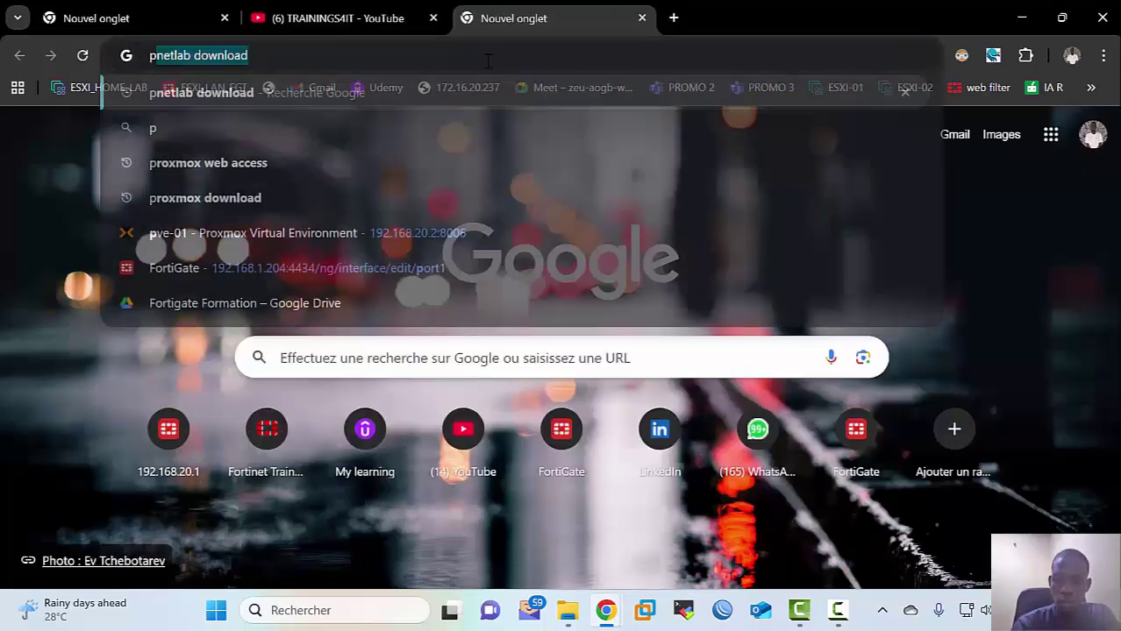
pyautogui.write('net')
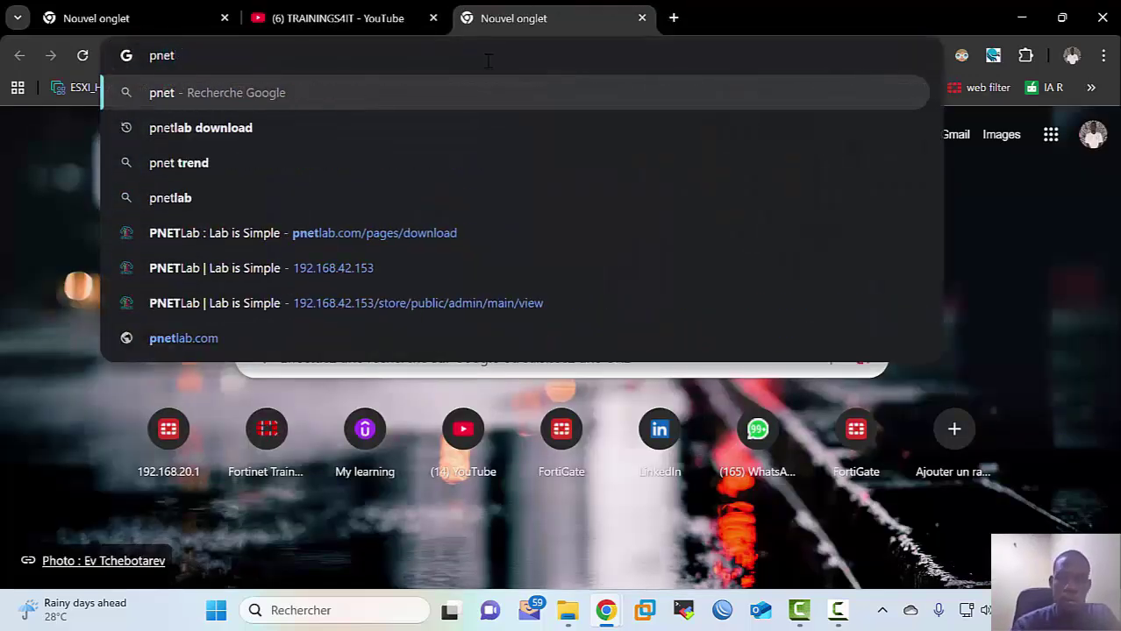
pyautogui.write(' lab down')
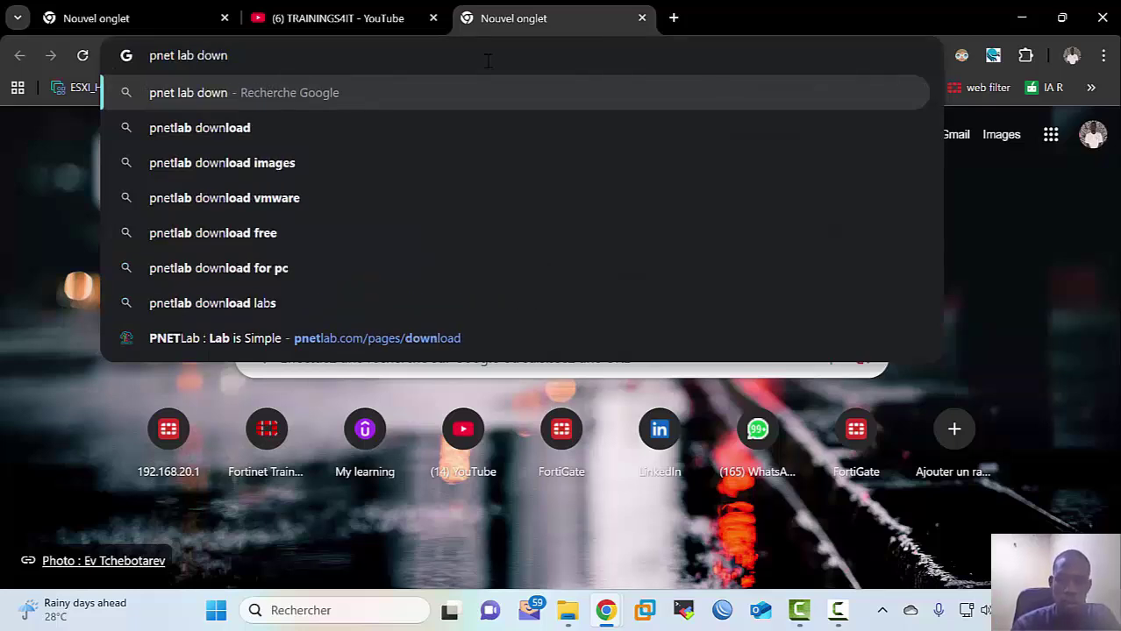
pyautogui.write('load')
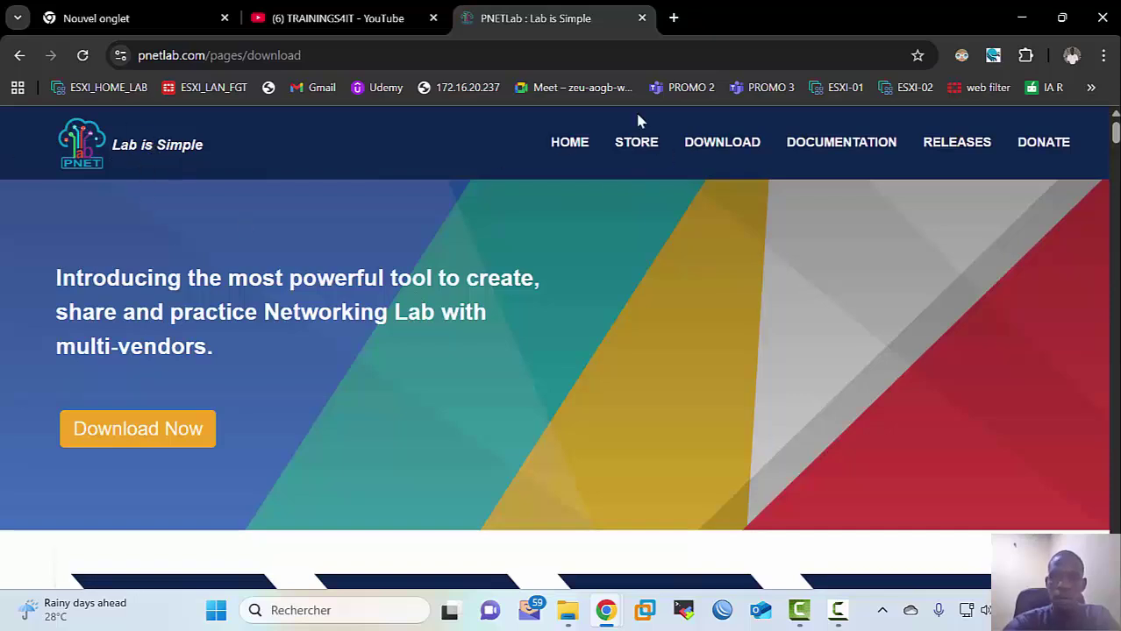
# Step: Go to the PNETLab DOWNLOAD page and scroll to the PNET 4.2.10 link table
pyautogui.click(713, 152)
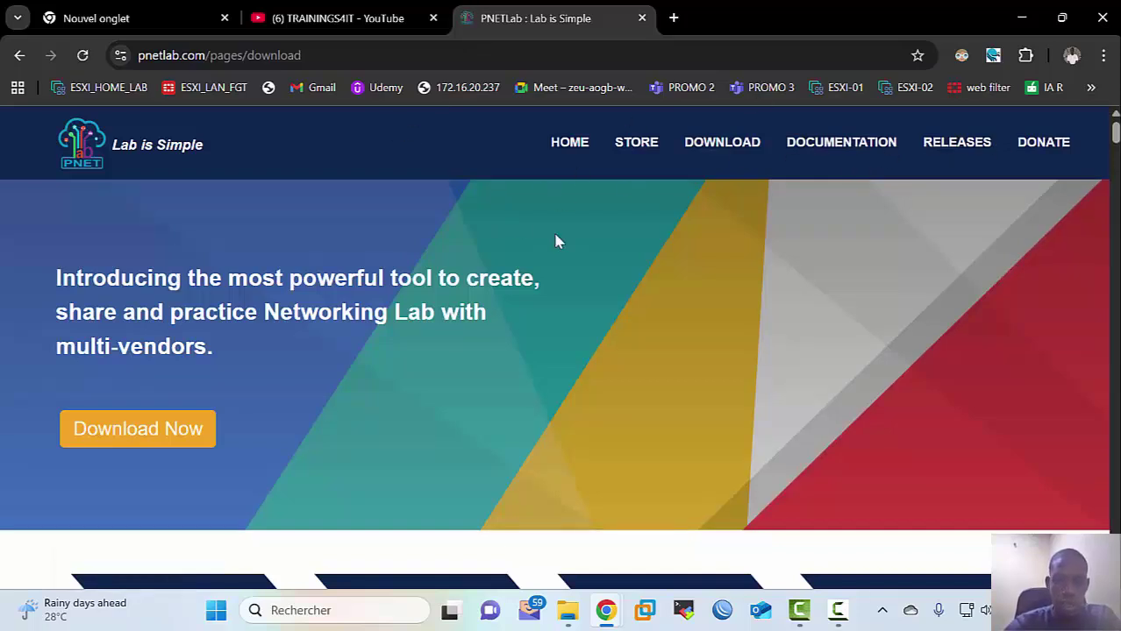
pyautogui.scroll(-1, 556, 242)
pyautogui.scroll(-6, 578, 251)
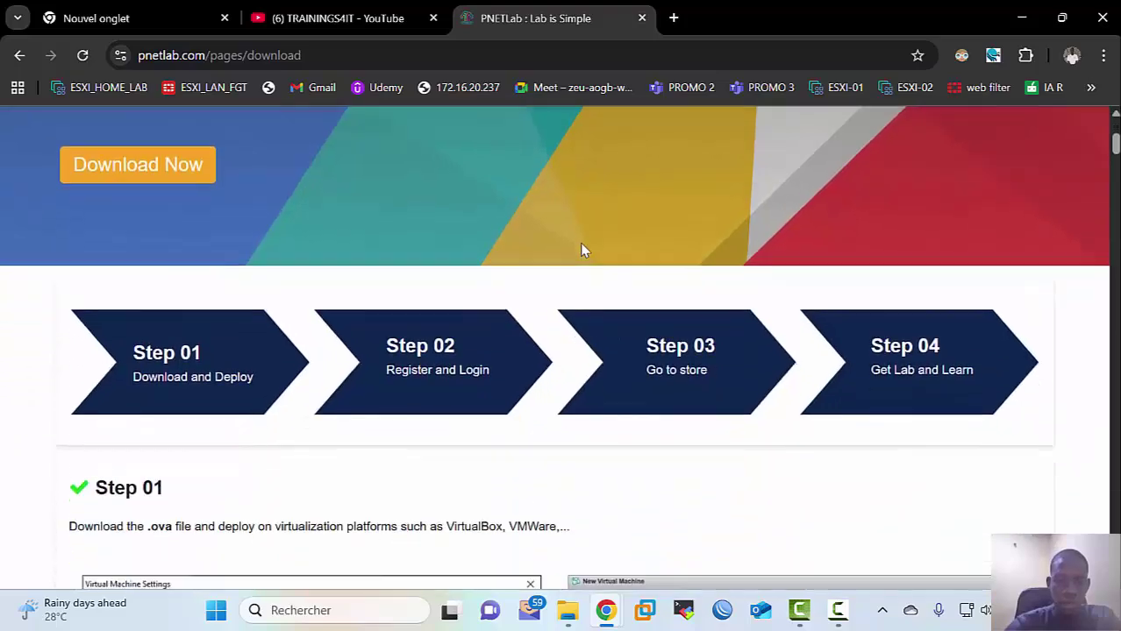
pyautogui.scroll(1, 584, 243)
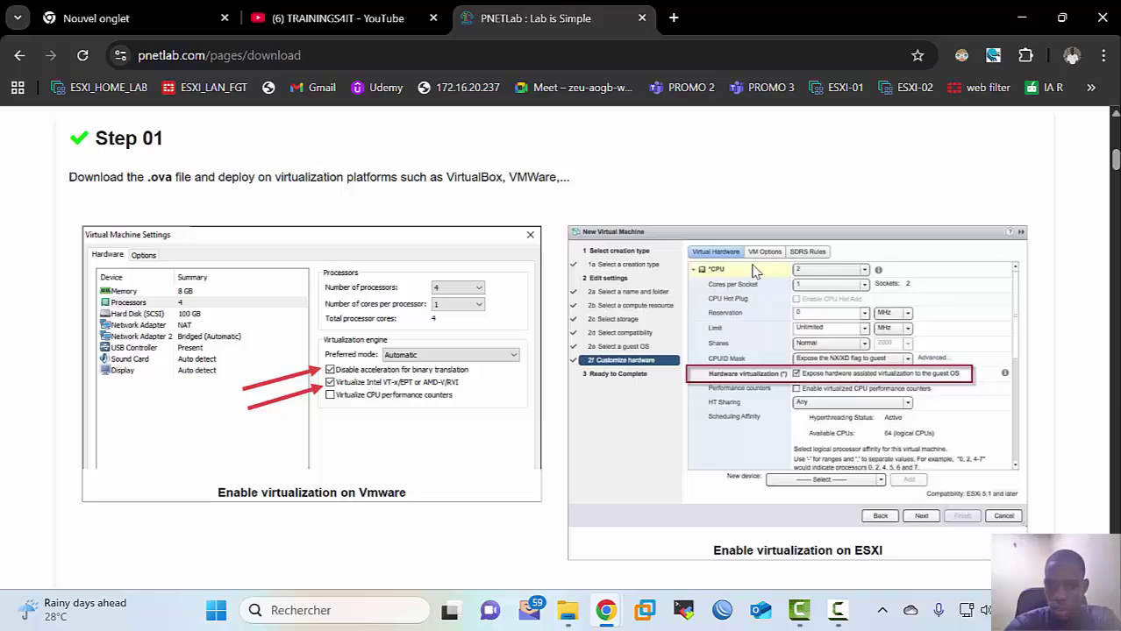
pyautogui.scroll(-5, 526, 321)
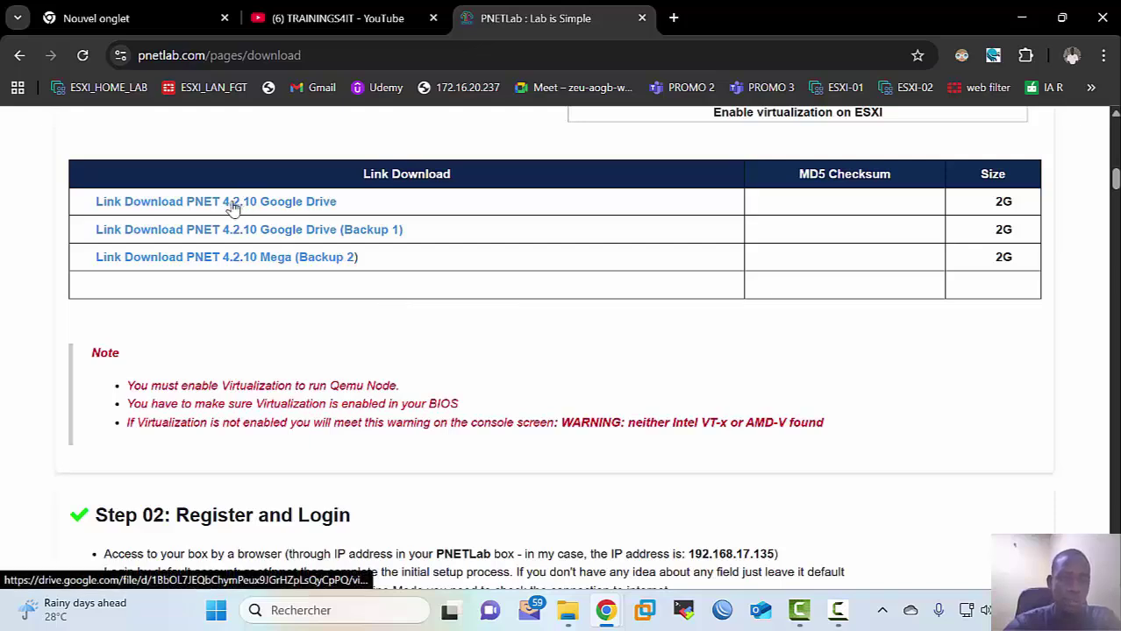
# Step: Open the PNET 4.2.10 Google Drive link, then bring up File Explorer on Ce PC
pyautogui.click(233, 207)
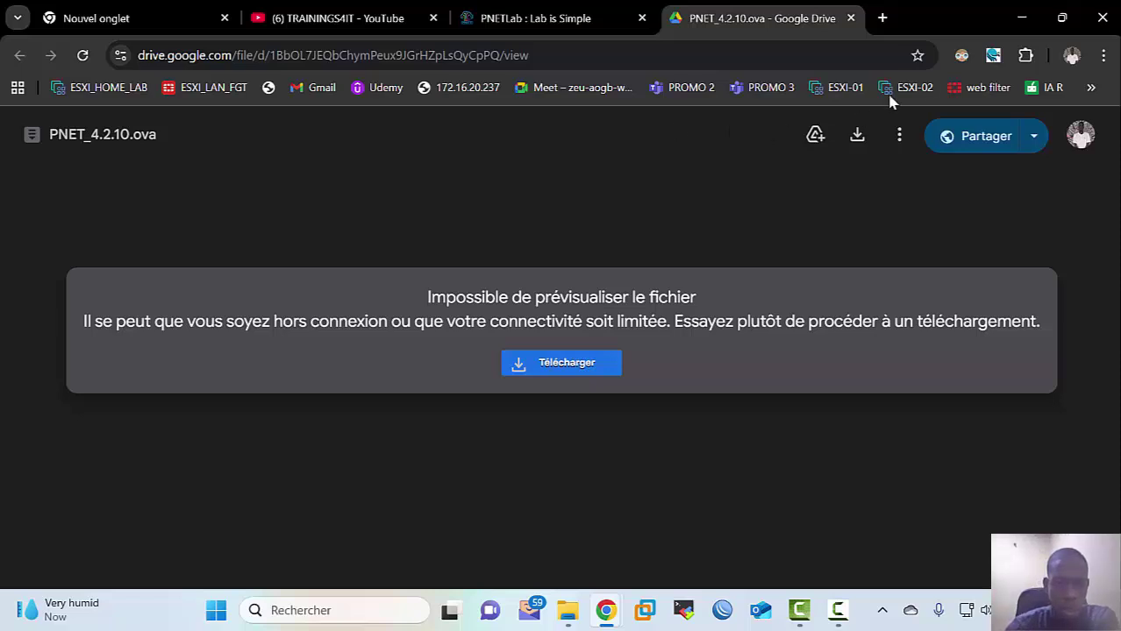
pyautogui.click(569, 595)
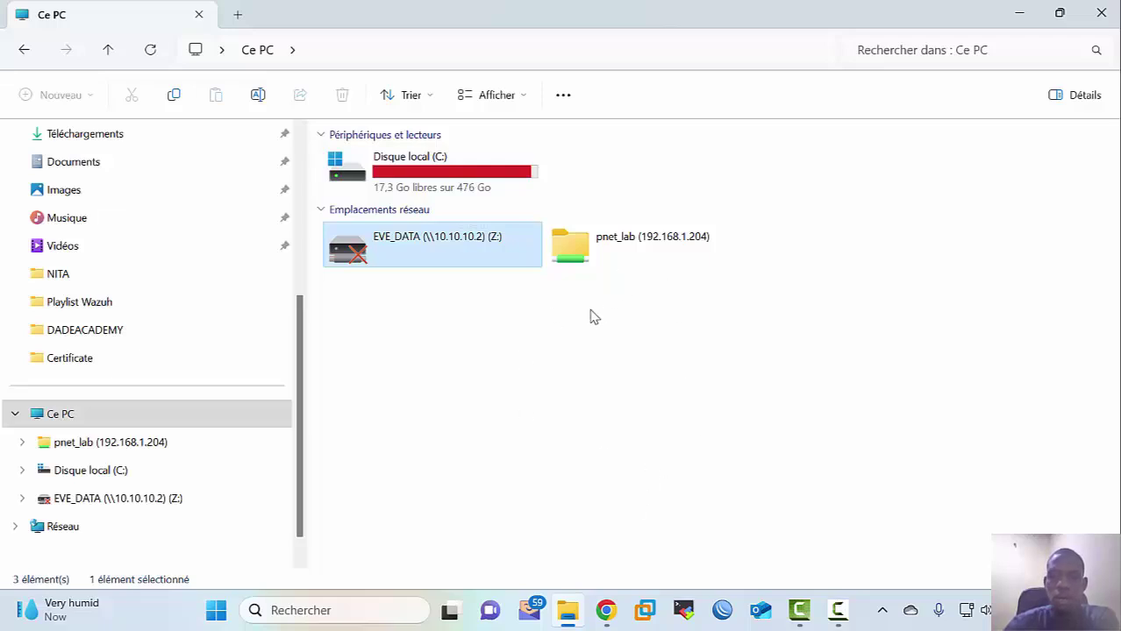
# Step: Select the pnet_lab network location and drag the ESXi login browser window into view
pyautogui.click(644, 252)
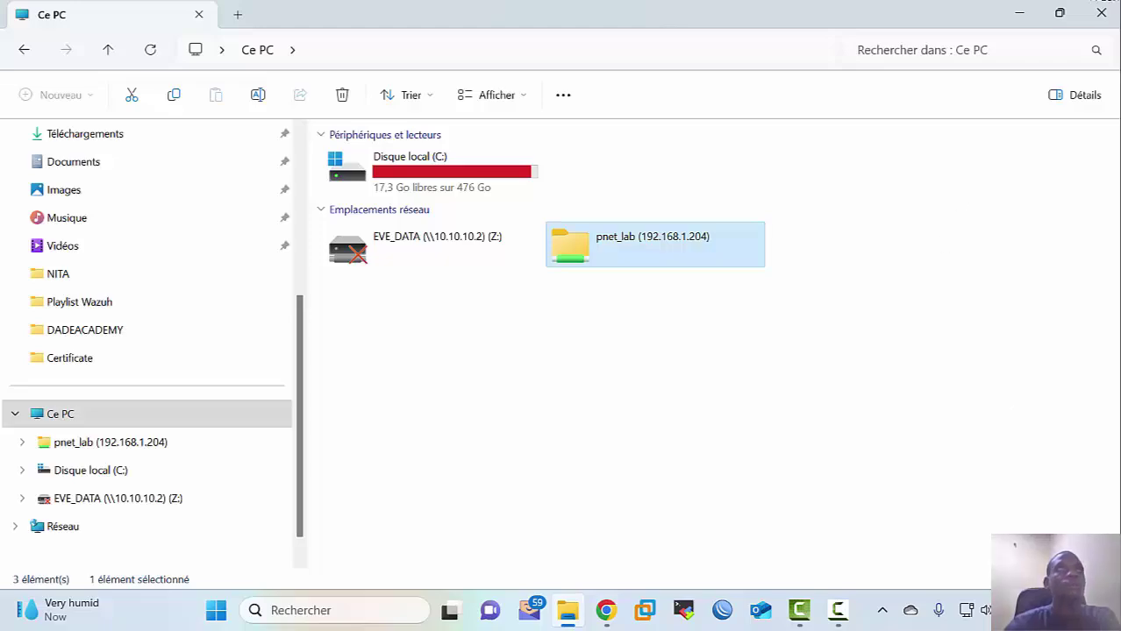
pyautogui.moveTo(1120, 431); pyautogui.dragTo(516, 220)
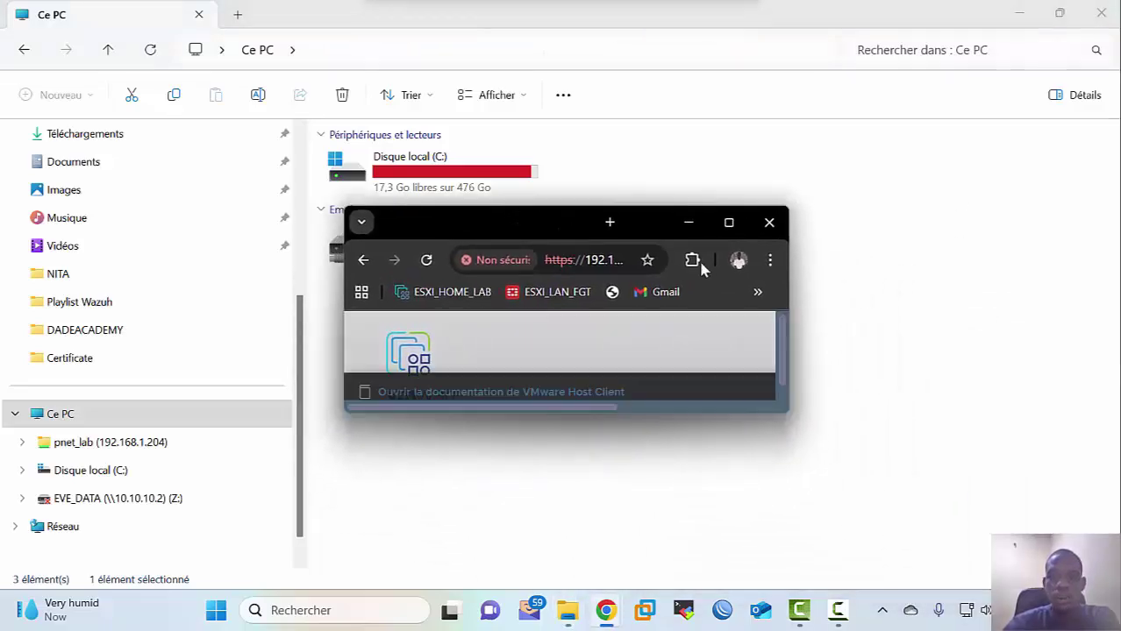
# Step: Maximize the browser and log in to the VMware ESXi Host Client with the root account
pyautogui.click(729, 224)
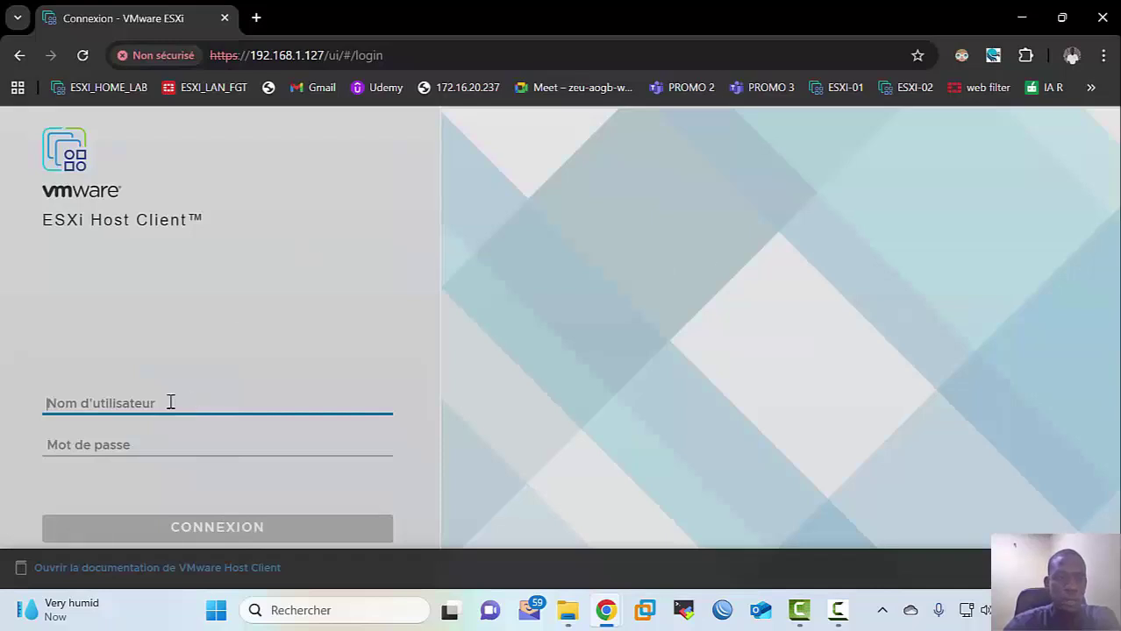
pyautogui.write('root')
pyautogui.press('Tab')
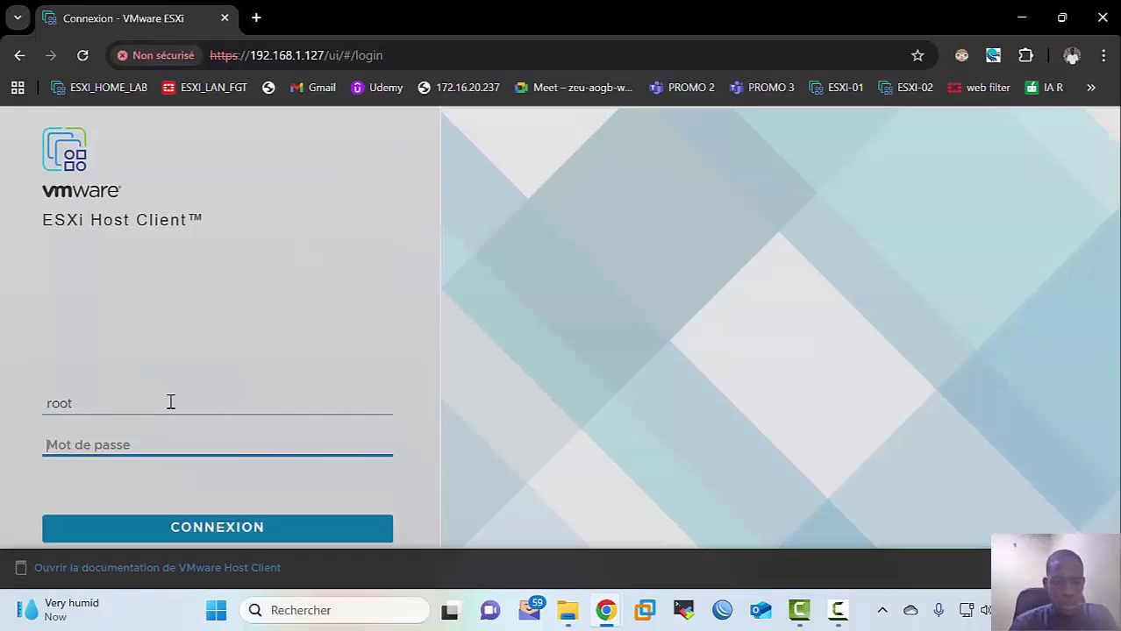
pyautogui.write('••')
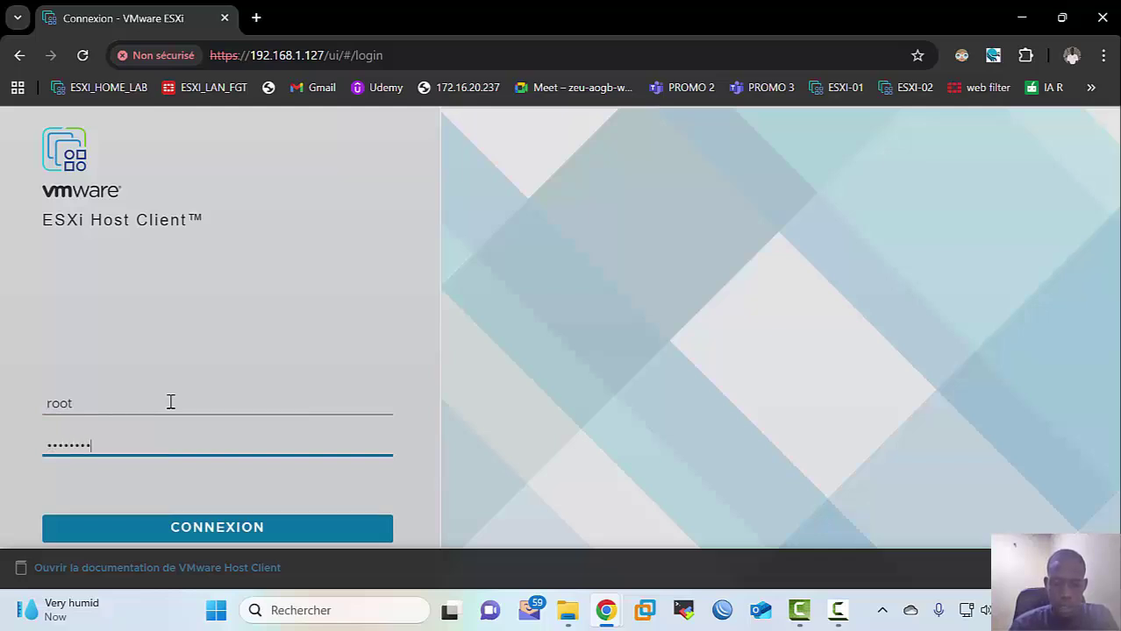
pyautogui.press('Return')
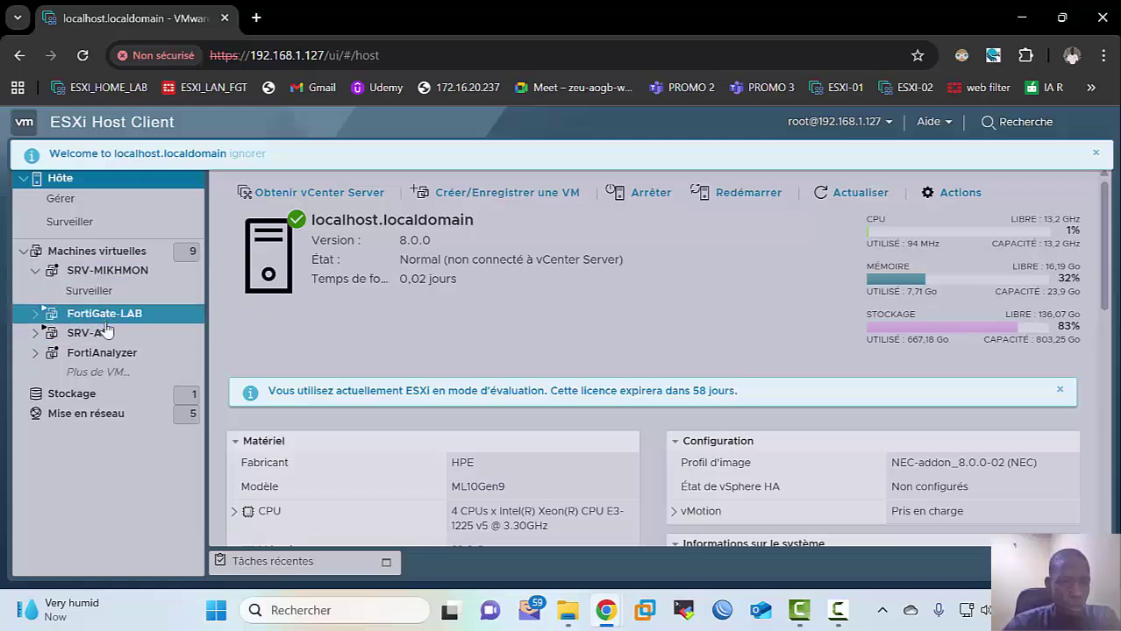
# Step: Open the SRV-AD console, send Ctrl-Alt-Suppr, and switch it to full screen
pyautogui.click(77, 335)
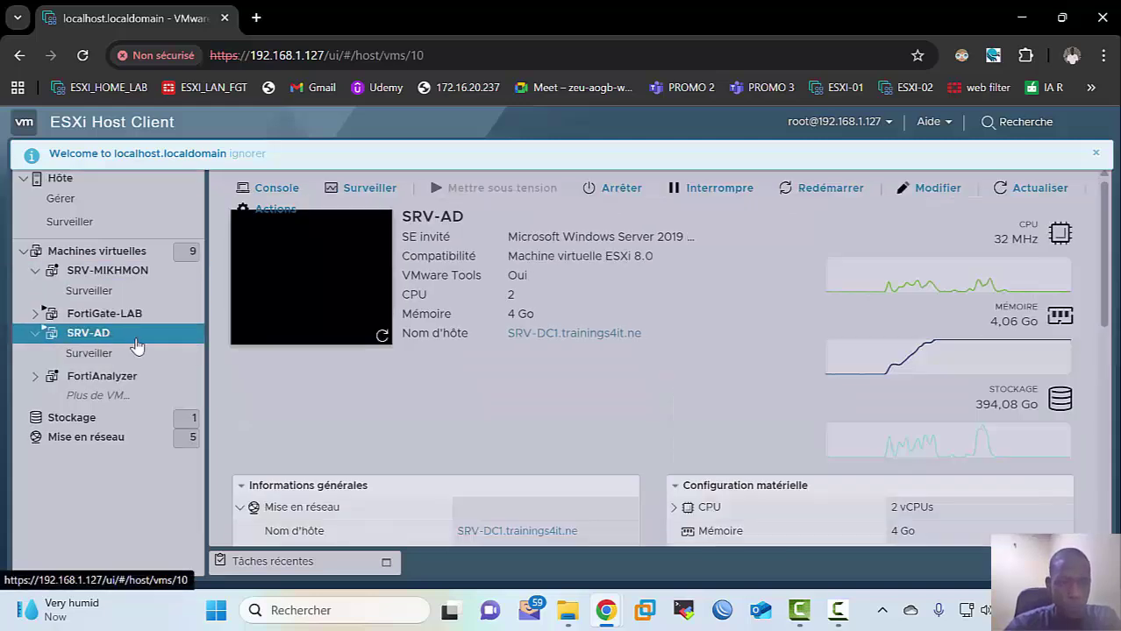
pyautogui.click(358, 277)
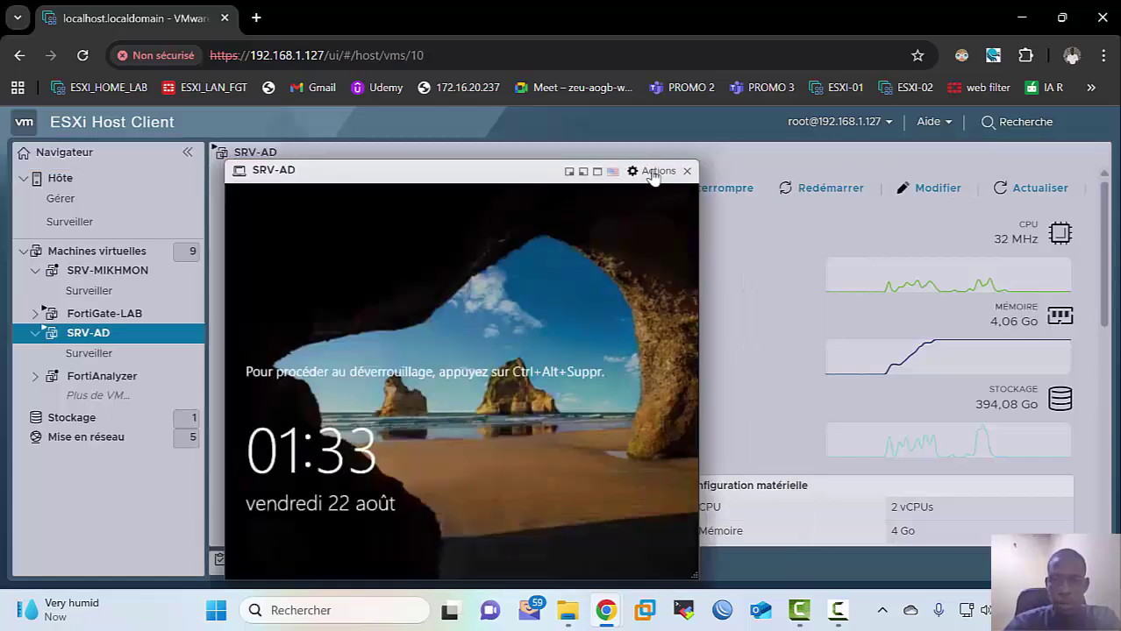
pyautogui.click(653, 172)
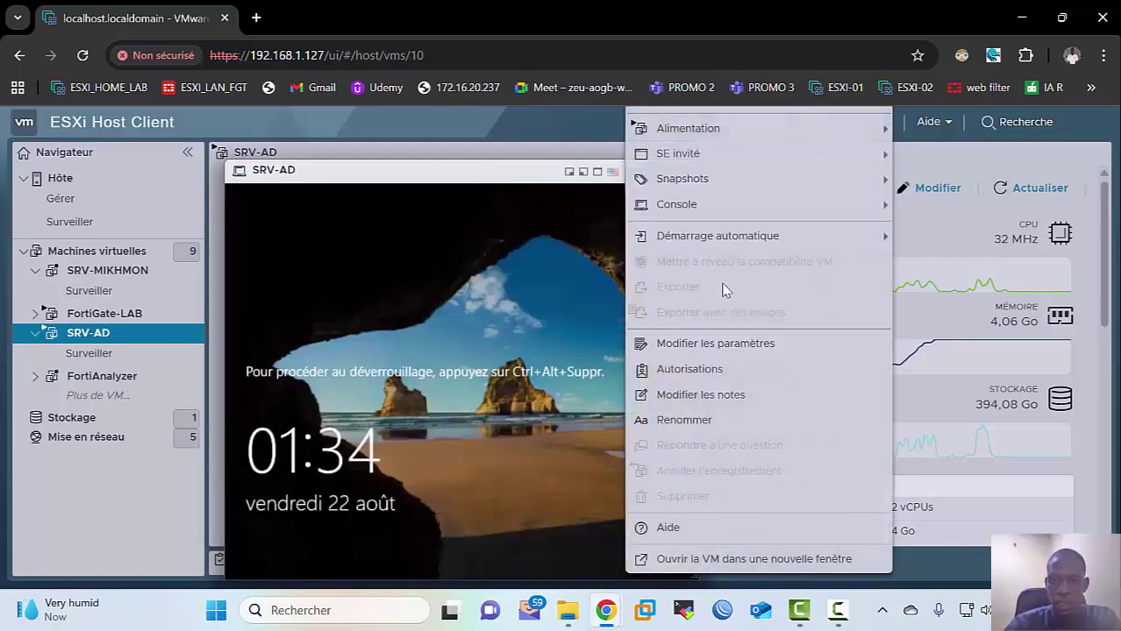
pyautogui.moveTo(730, 207)
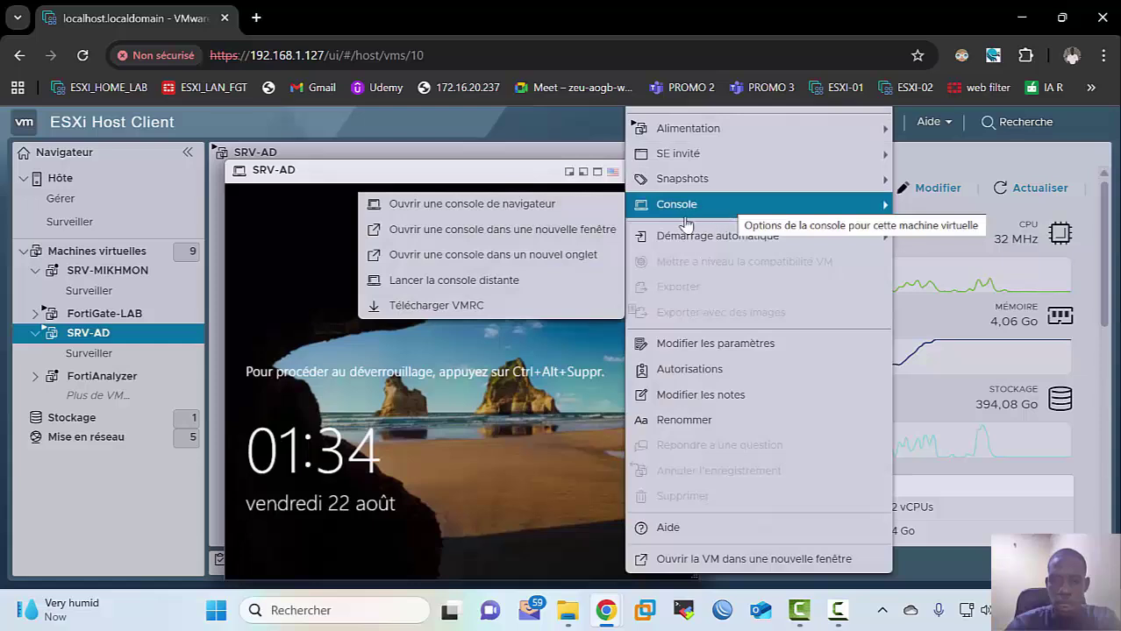
pyautogui.moveTo(667, 189)
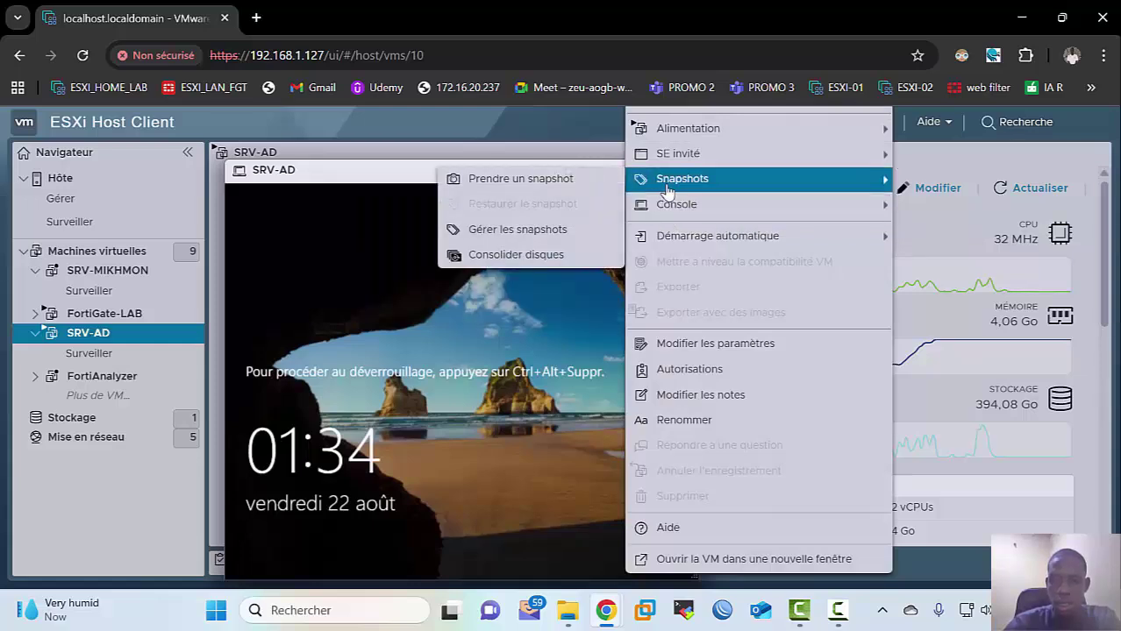
pyautogui.moveTo(689, 155)
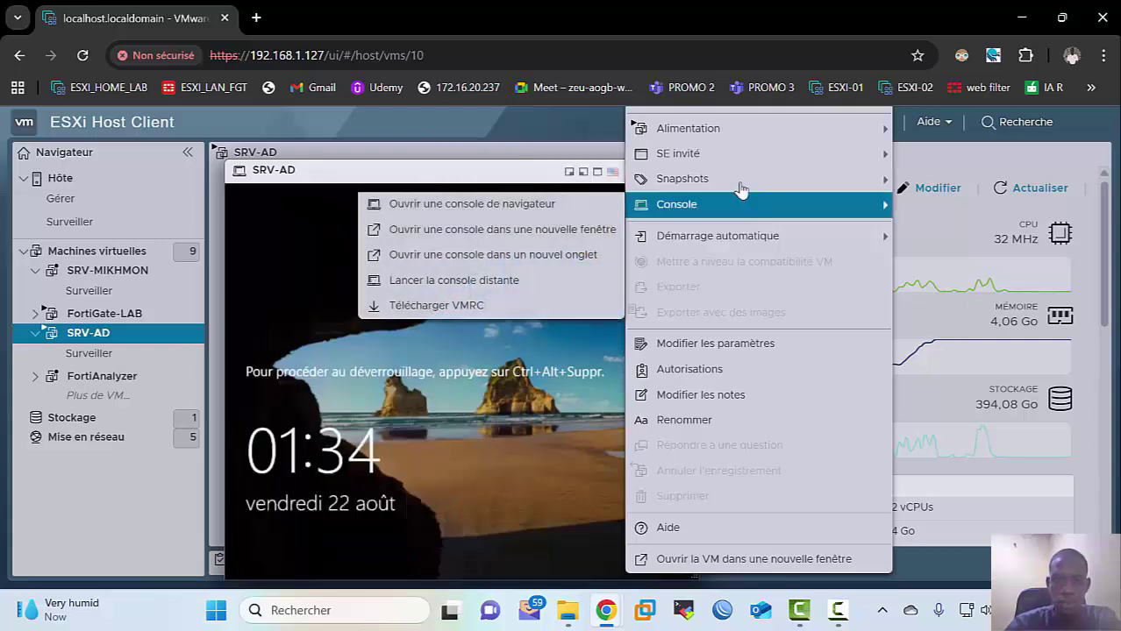
pyautogui.moveTo(706, 191)
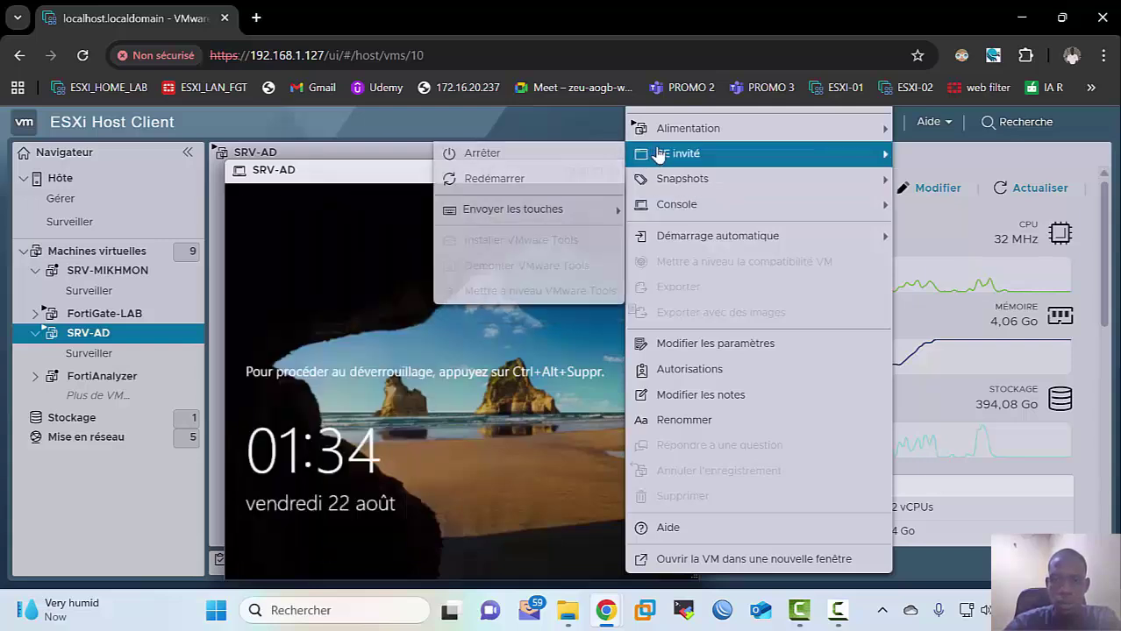
pyautogui.moveTo(513, 208)
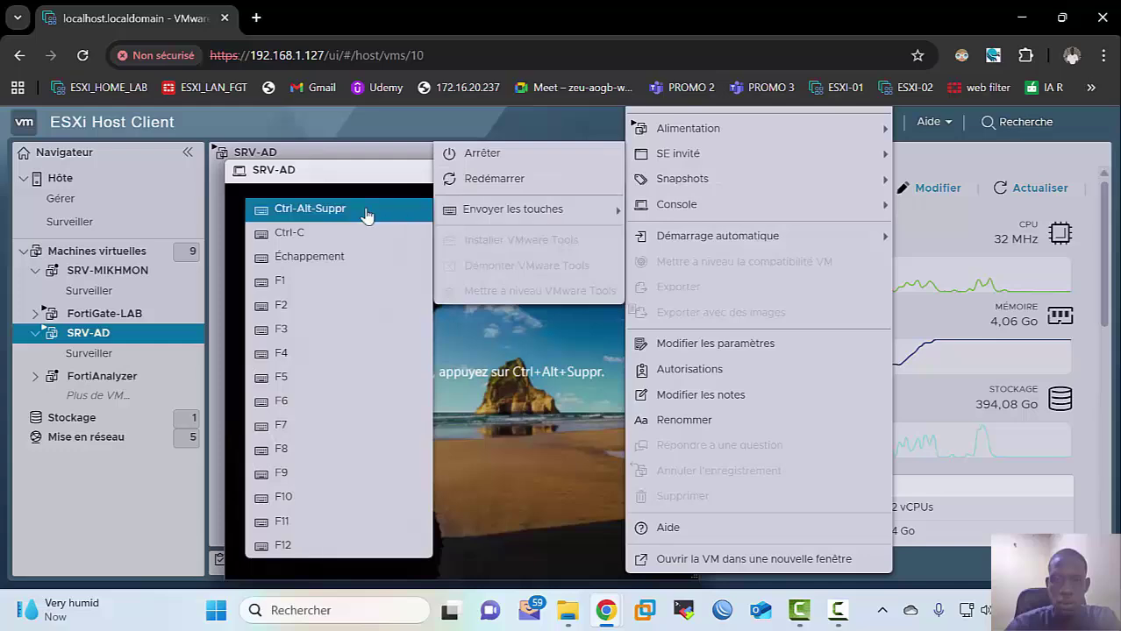
pyautogui.click(368, 214)
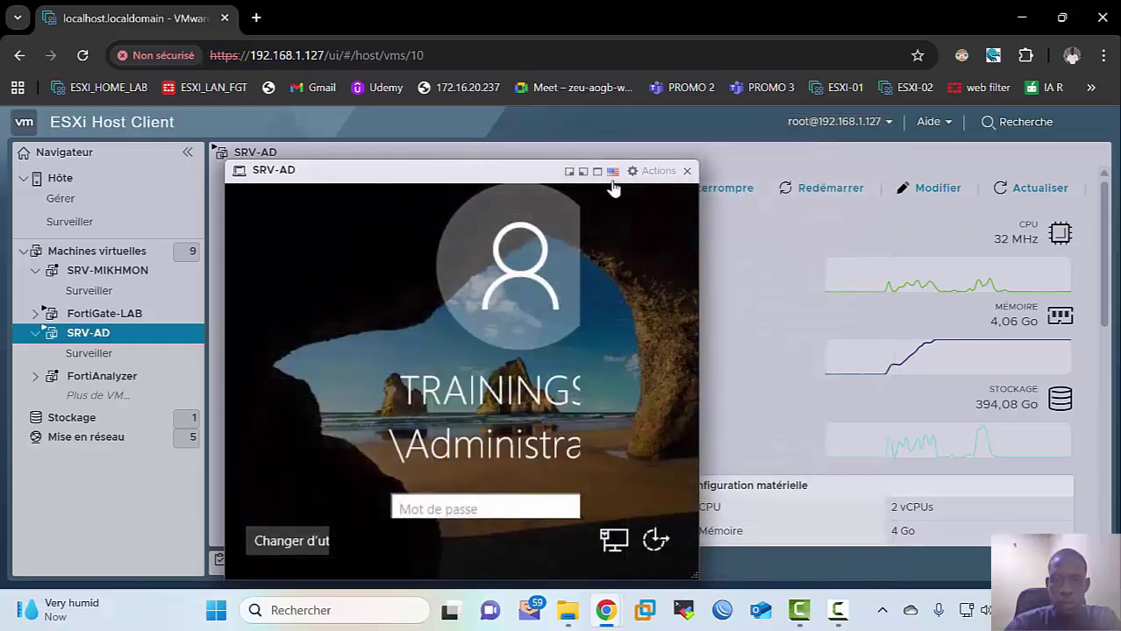
pyautogui.click(598, 172)
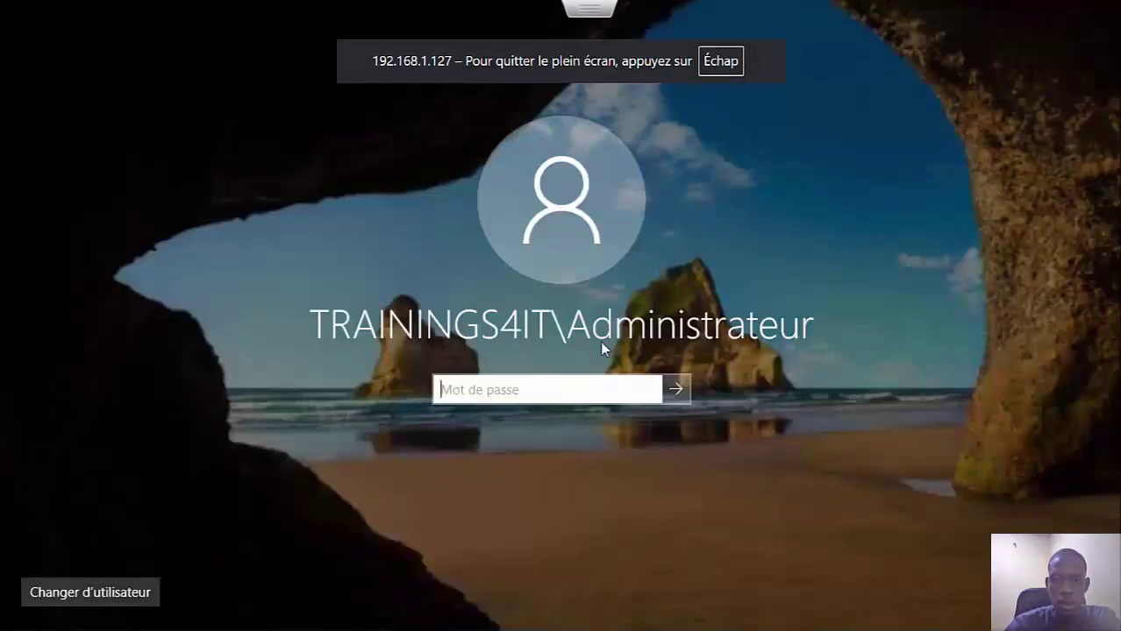
# Step: Sign in to SRV-AD with the administrator password
pyautogui.press('capslock')
pyautogui.press('capslock')
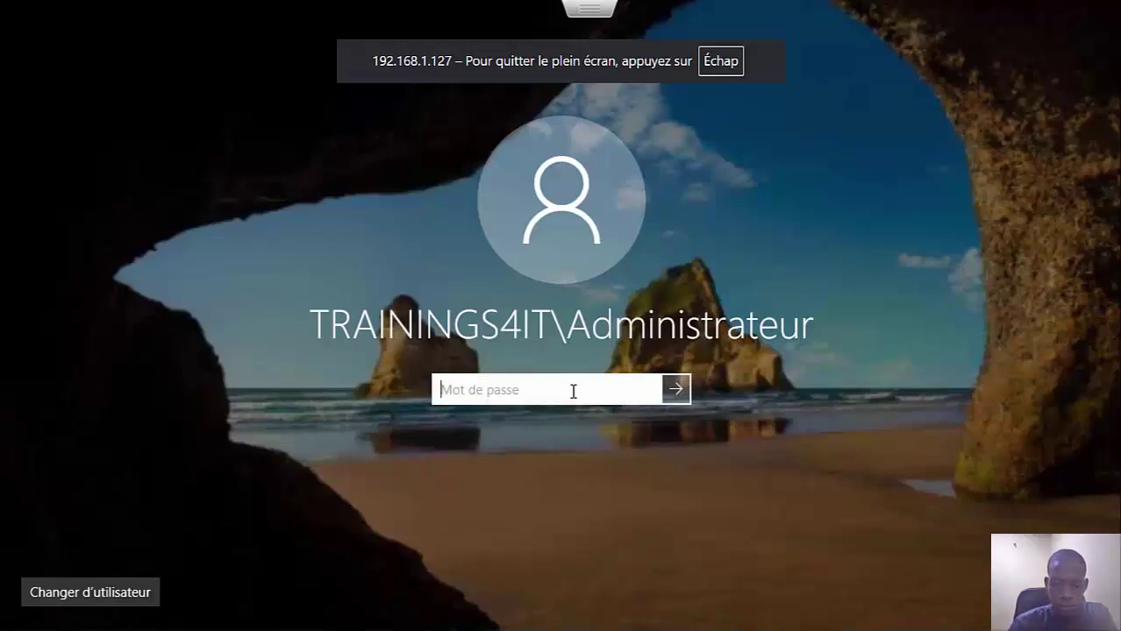
pyautogui.press('capslock')
pyautogui.write('•')
pyautogui.press('capslock')
pyautogui.write('••••')
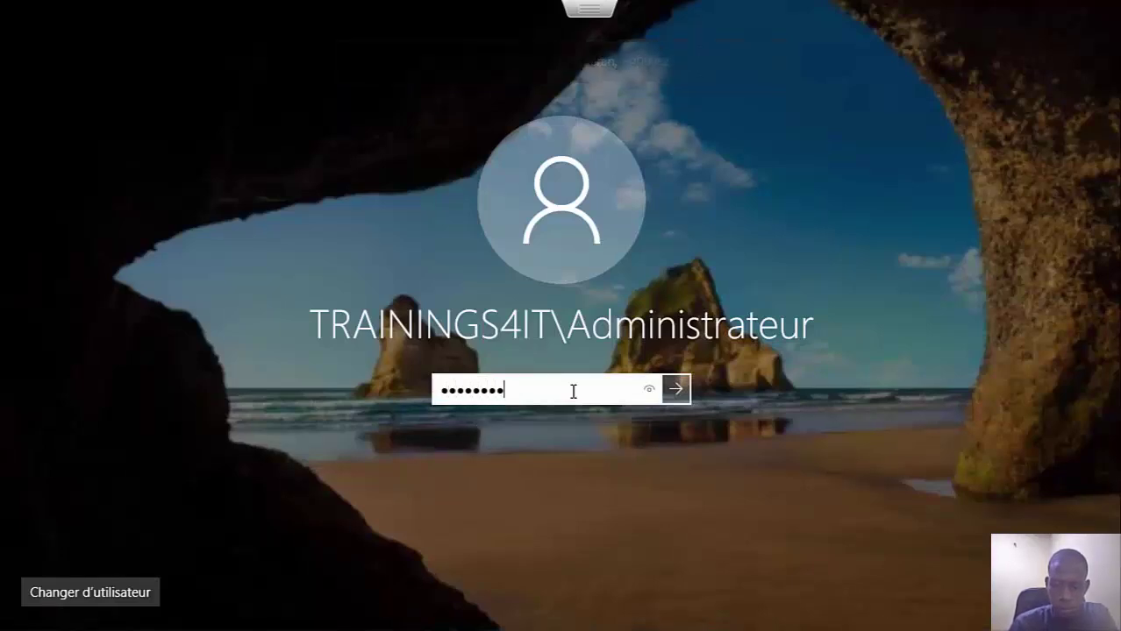
pyautogui.write('••••')
pyautogui.press('capslock')
pyautogui.write('••')
pyautogui.press('capslock')
pyautogui.press('Return')
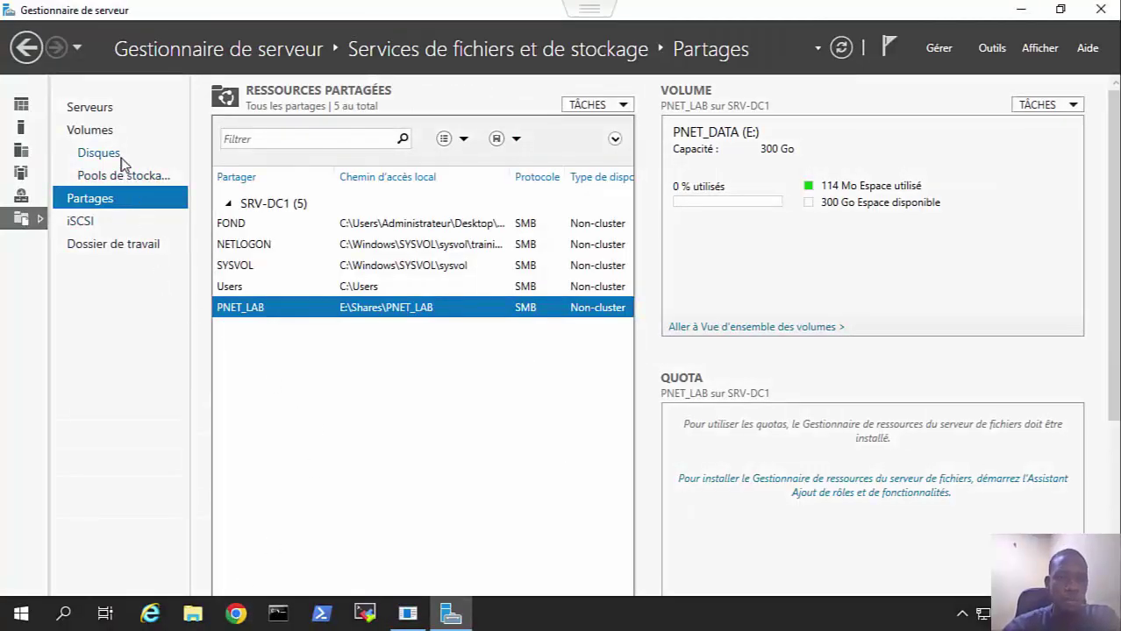
# Step: Check disk 1 (300 Go) and the Partages list showing PNET_LAB on E:, then exit full screen
pyautogui.click(117, 155)
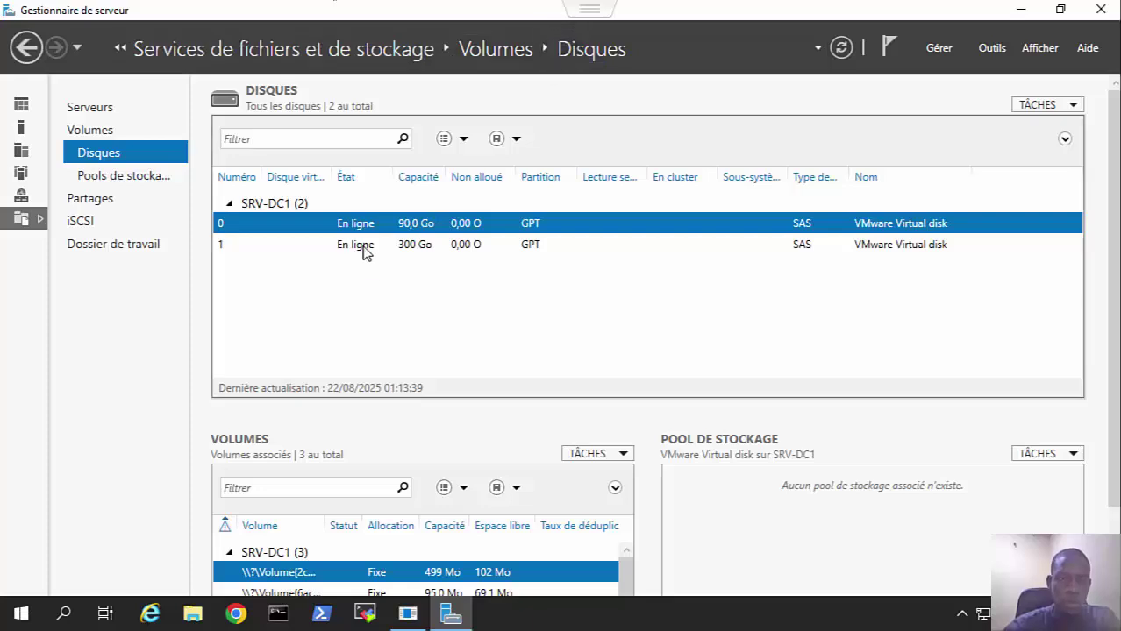
pyautogui.click(430, 248)
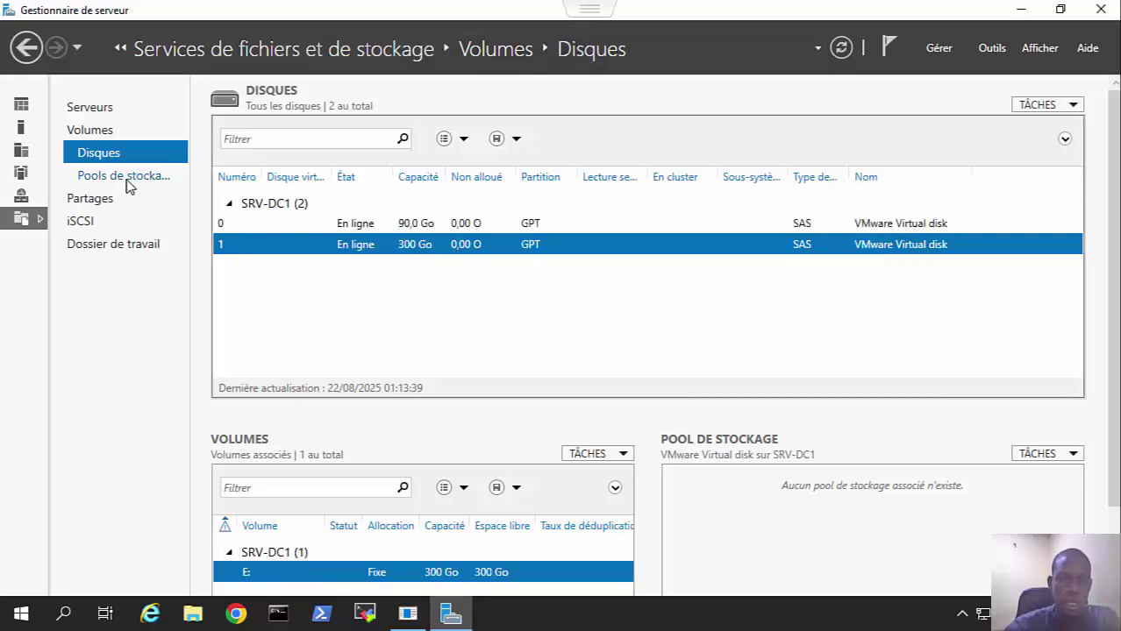
pyautogui.click(107, 200)
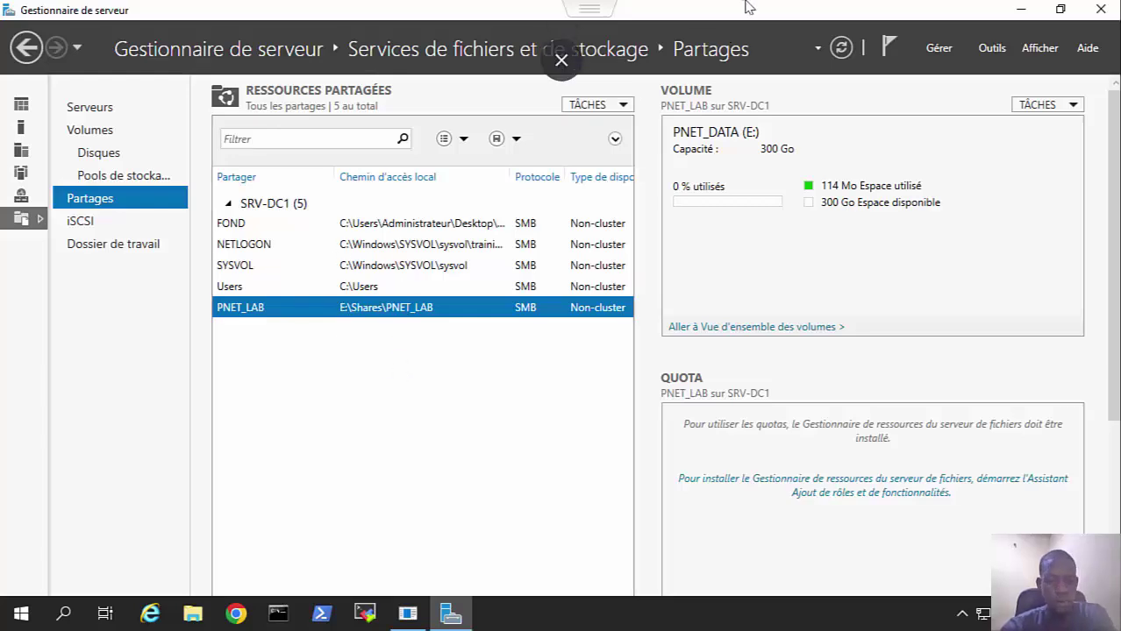
pyautogui.click(562, 60)
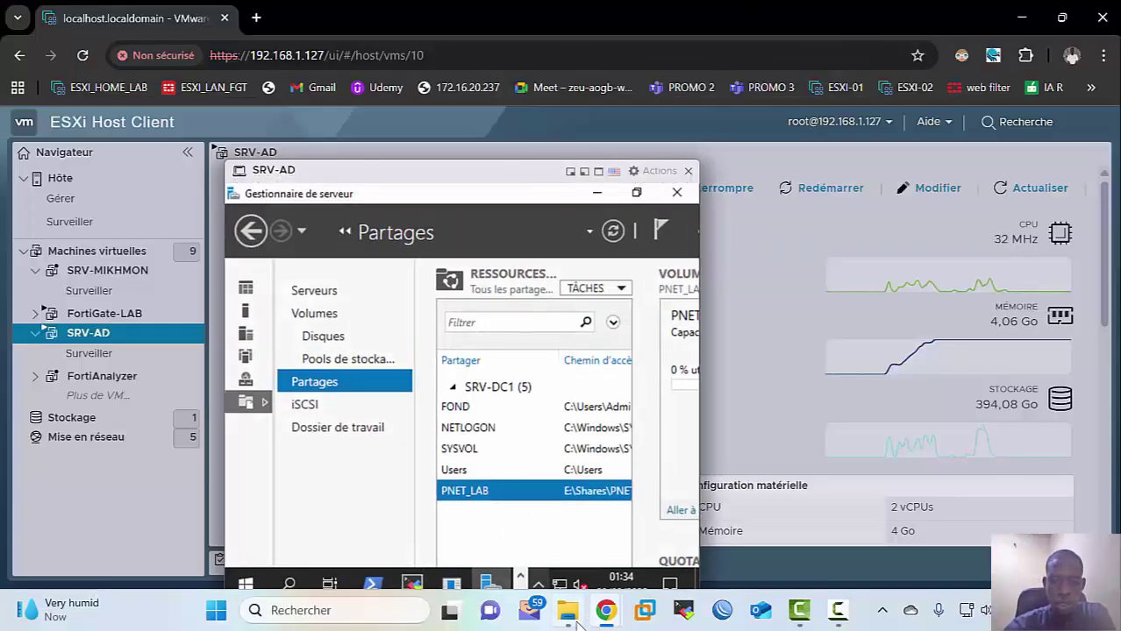
# Step: Delete the empty pnet_lab (192.168.1.204) location from File Explorer's navigation pane
pyautogui.click(569, 612)
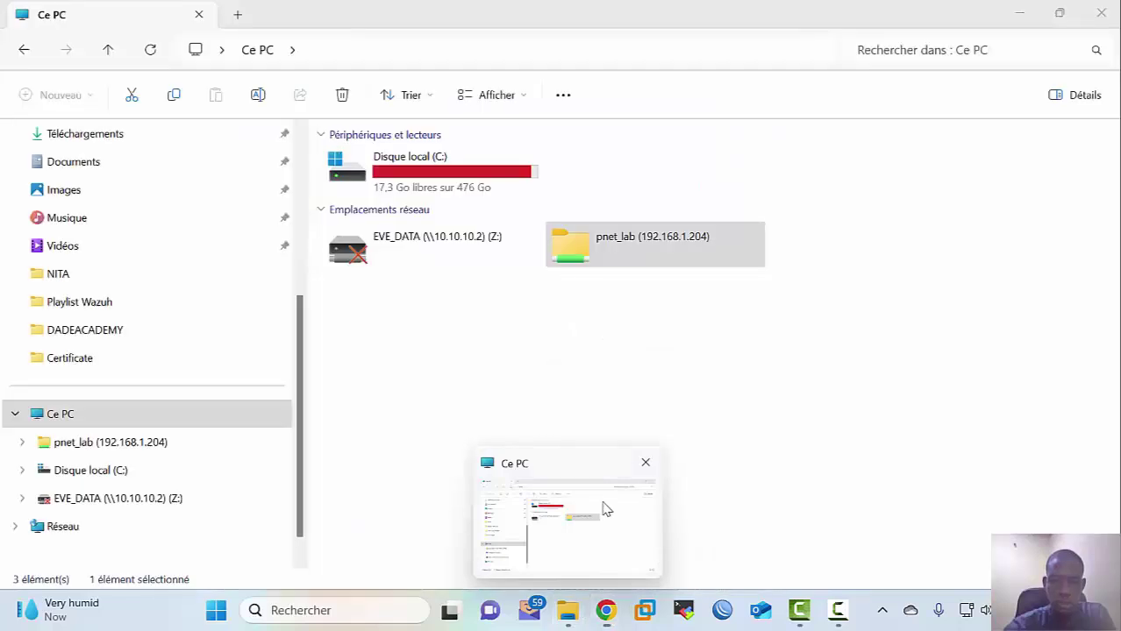
pyautogui.doubleClick(637, 267)
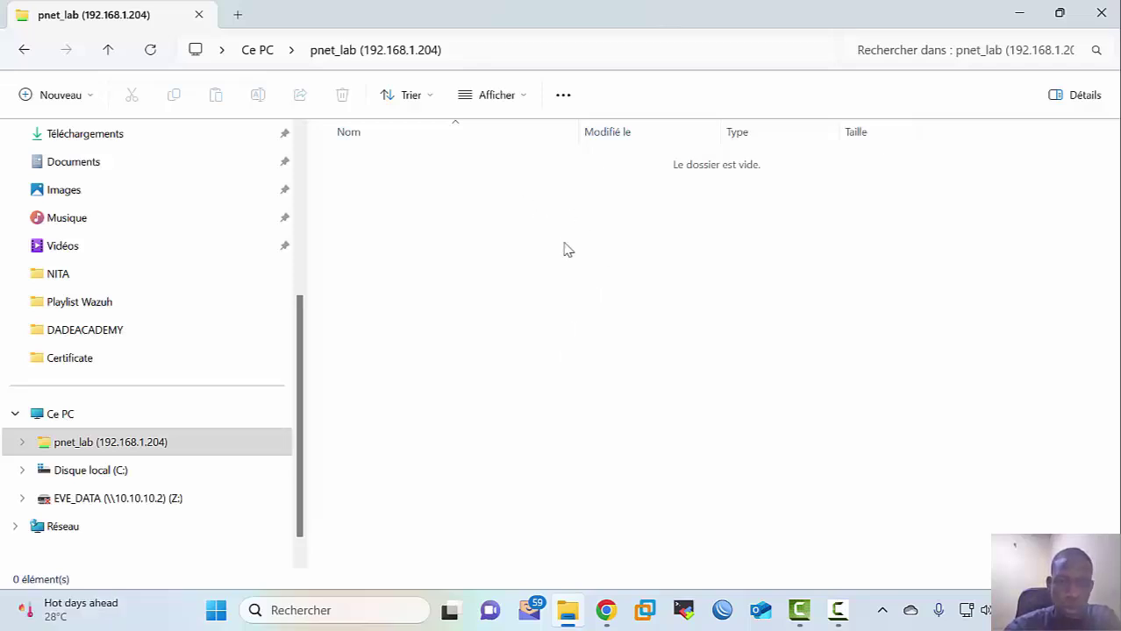
pyautogui.click(133, 445)
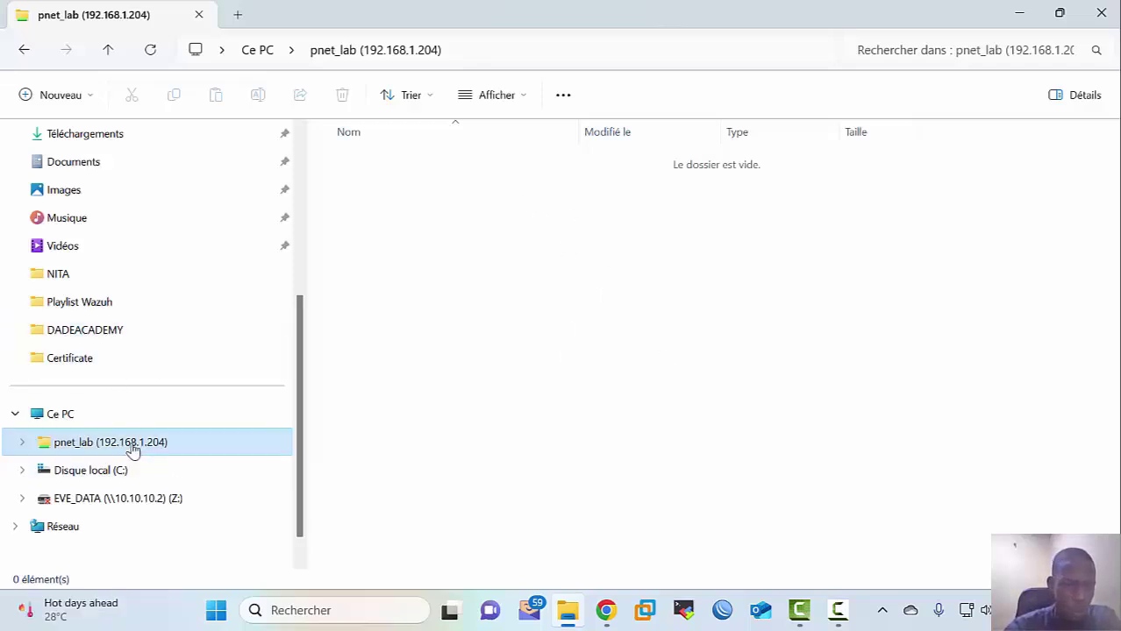
pyautogui.rightClick(132, 448)
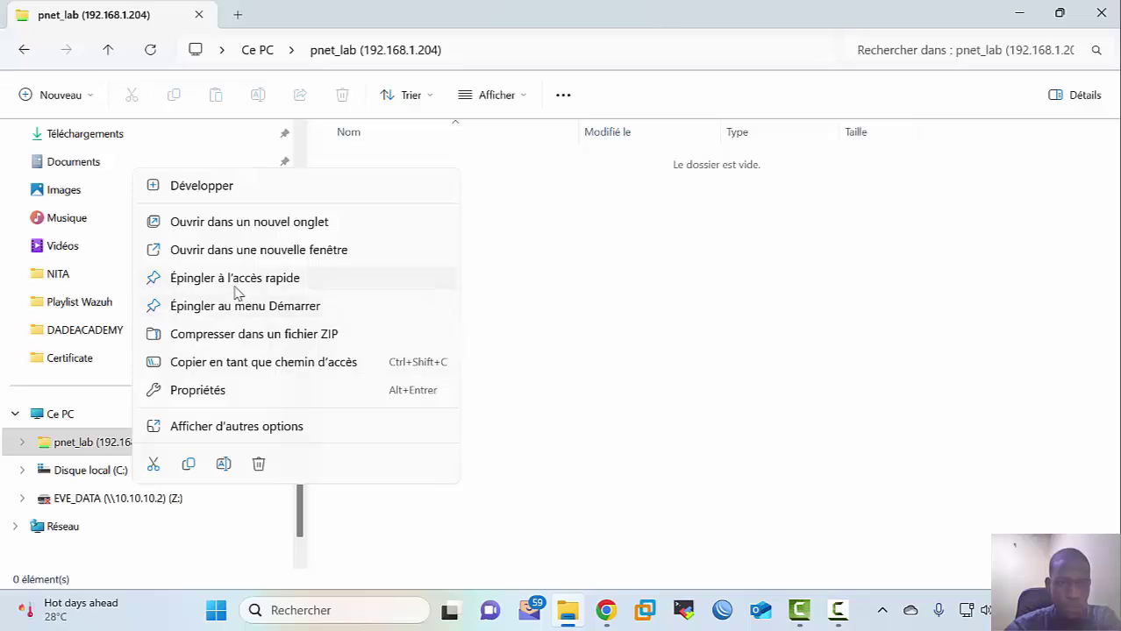
pyautogui.click(259, 465)
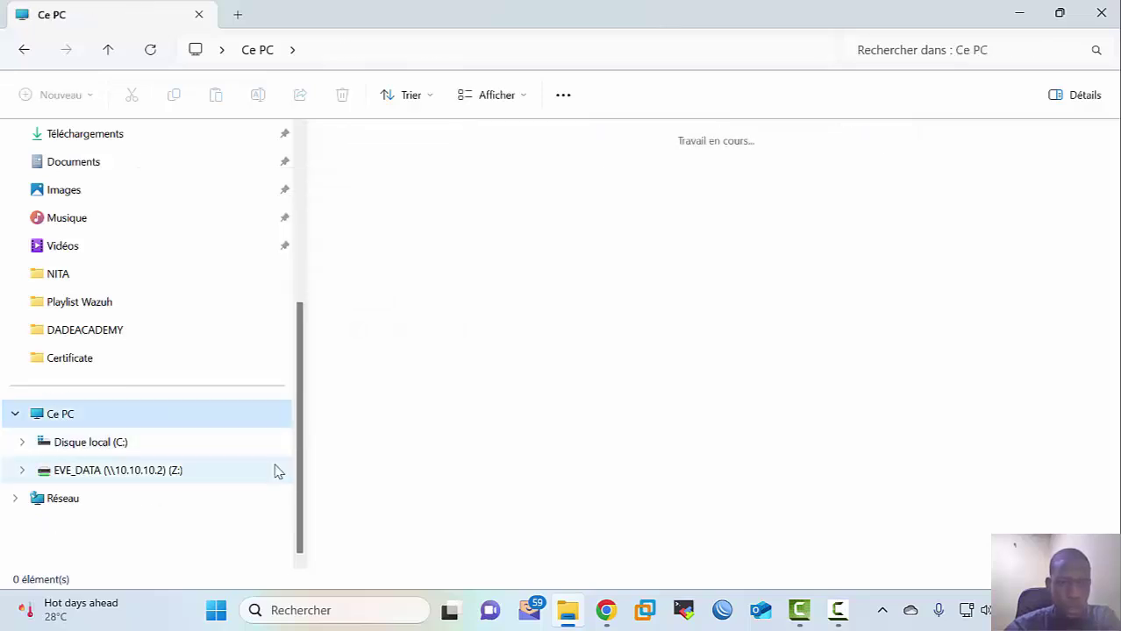
# Step: Connect \\192.168.1.204\PNET_LAB as network drive Y: from Ce PC's context menu
pyautogui.rightClick(73, 415)
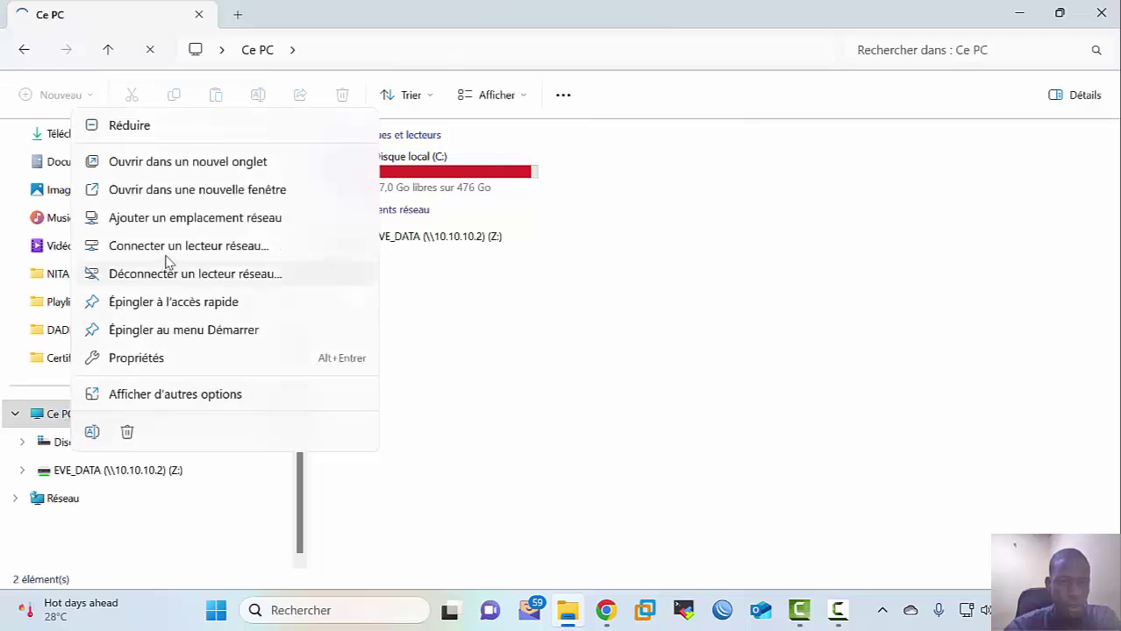
pyautogui.click(166, 251)
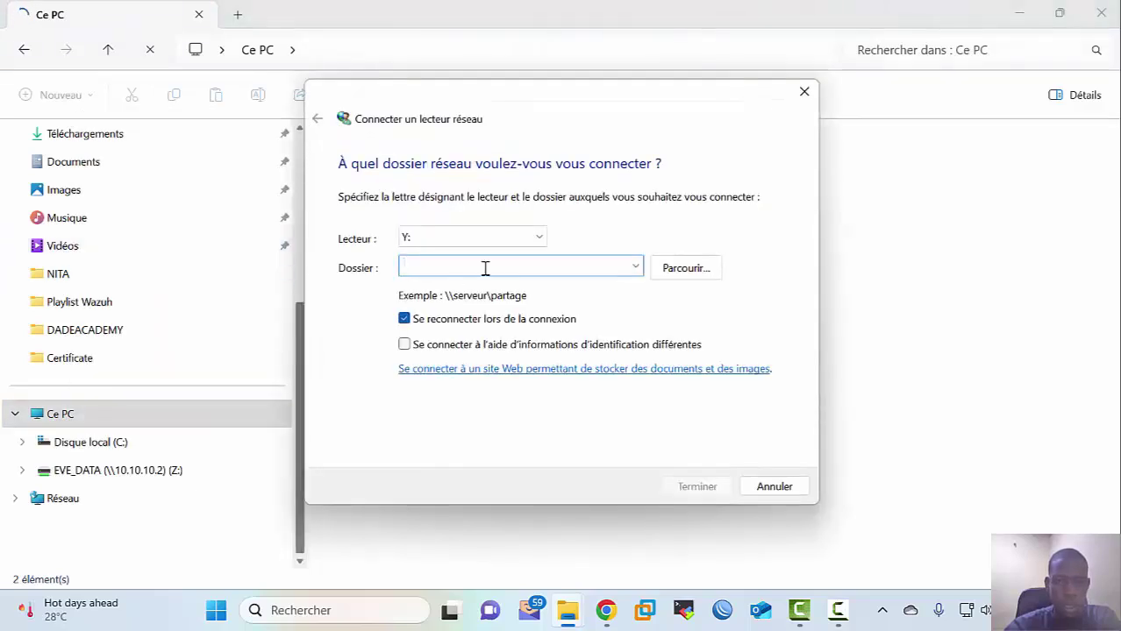
pyautogui.write('\\\\')
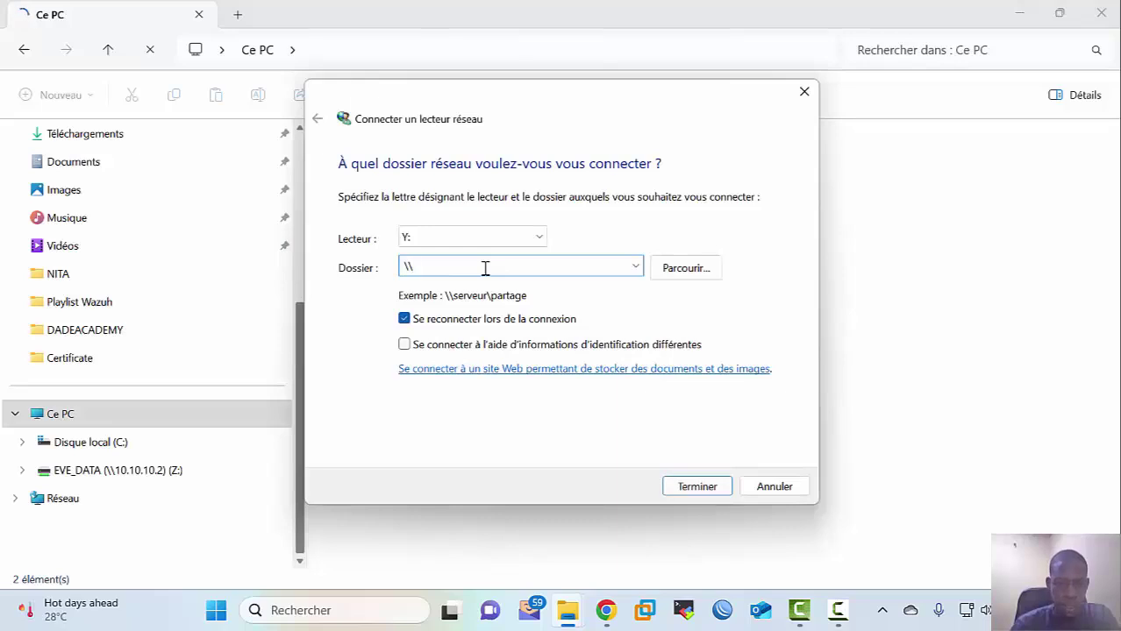
pyautogui.write('192.168.1.204\\PNET_LAB')
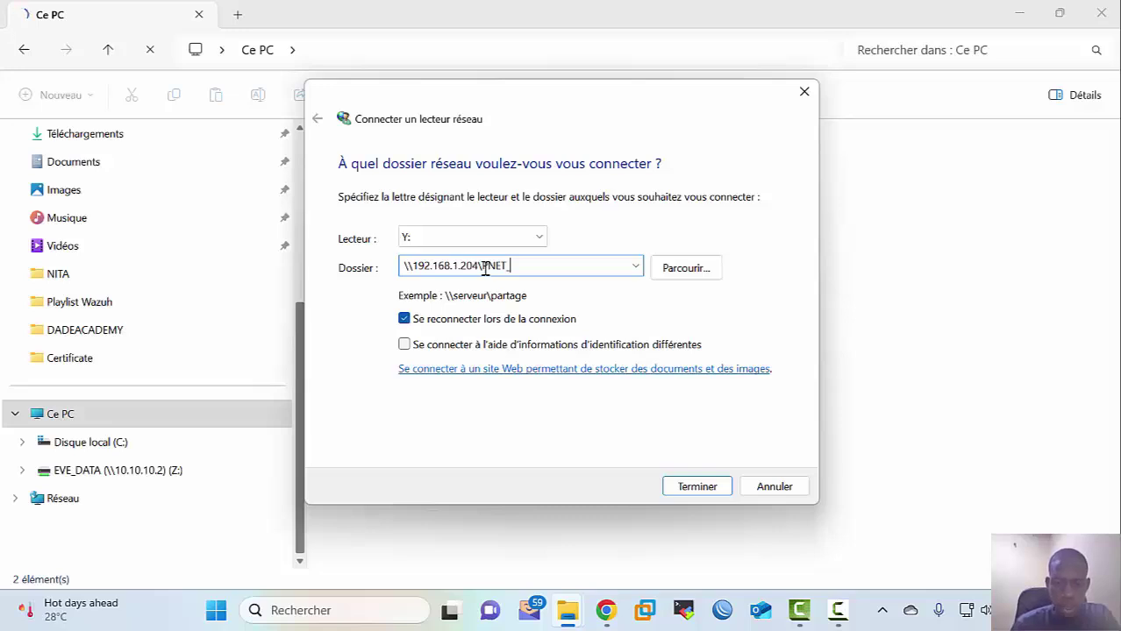
pyautogui.click(682, 487)
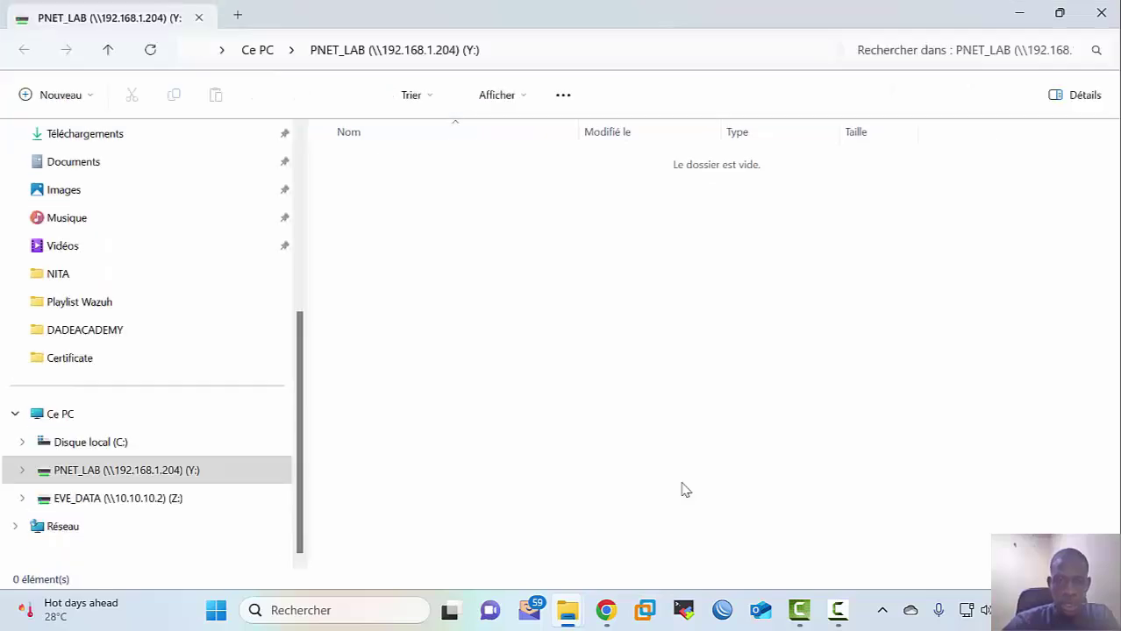
# Step: Open the PNET_LAB (Y:) drive from Ce PC, then return to the ESXi host browser window
pyautogui.click(52, 414)
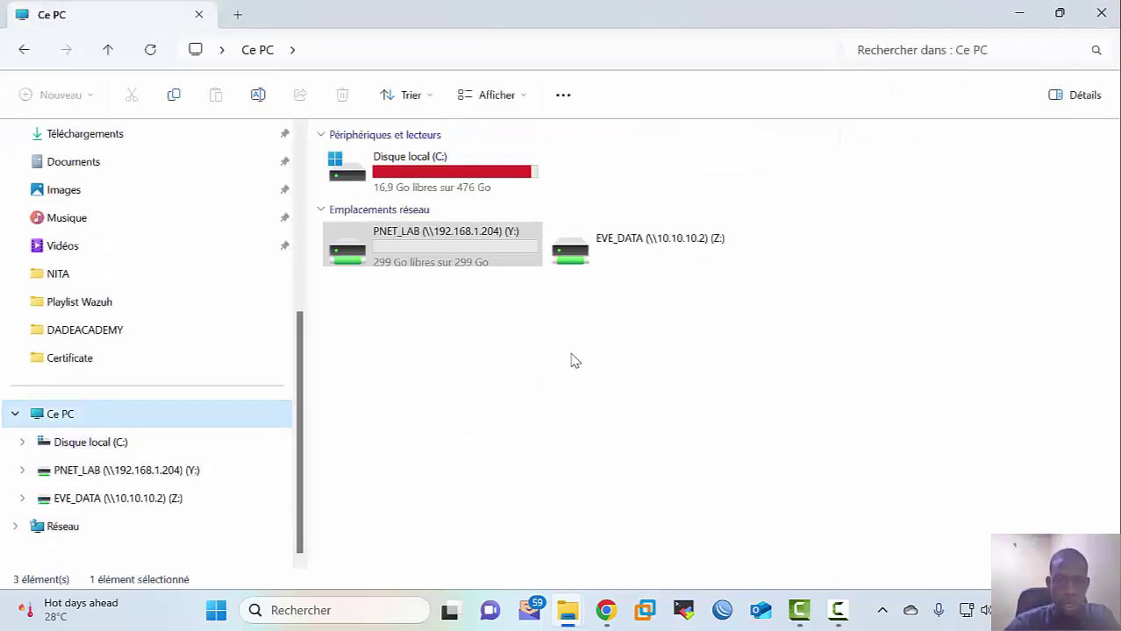
pyautogui.doubleClick(449, 260)
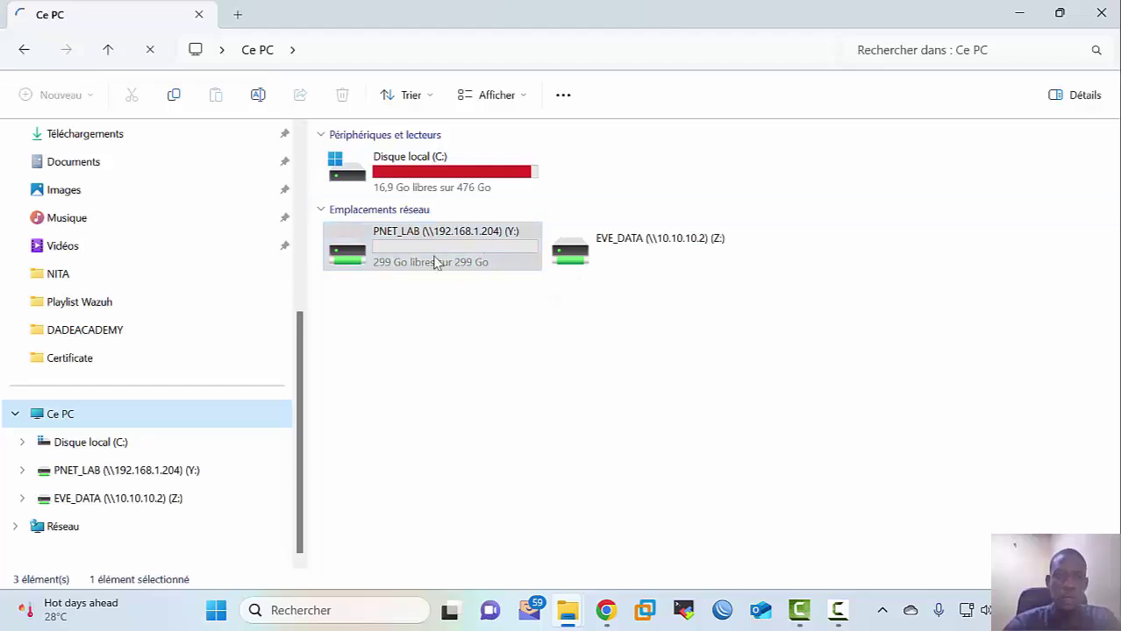
pyautogui.moveTo(605, 610)
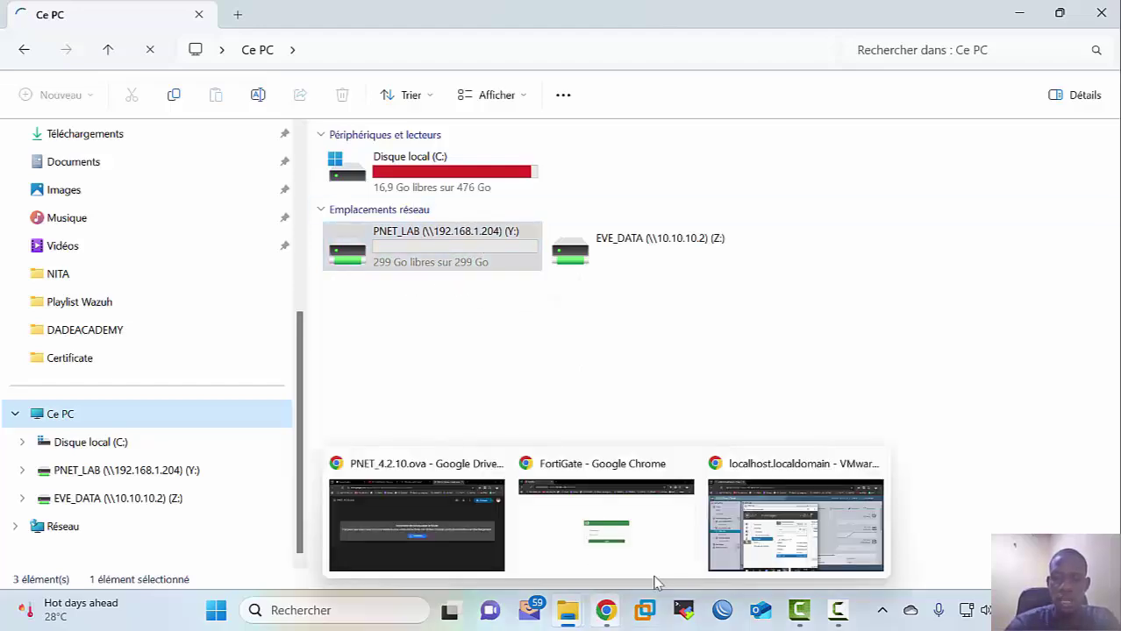
pyautogui.click(745, 543)
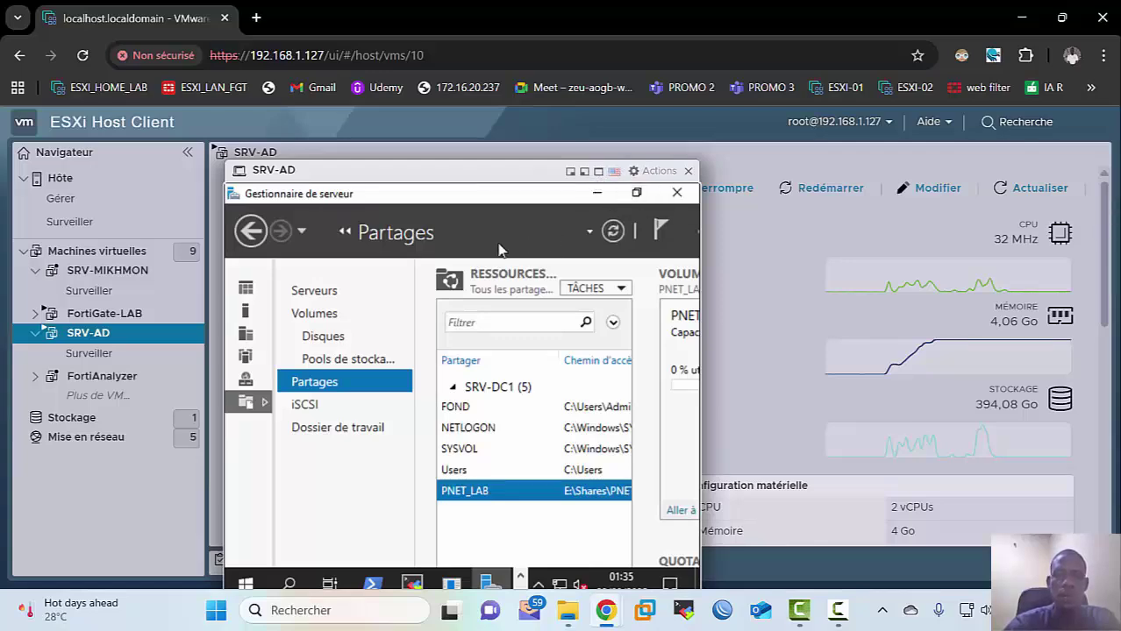
# Step: Show the server console full screen, open the local server properties, and drag the FortiGate window onscreen
pyautogui.click(599, 173)
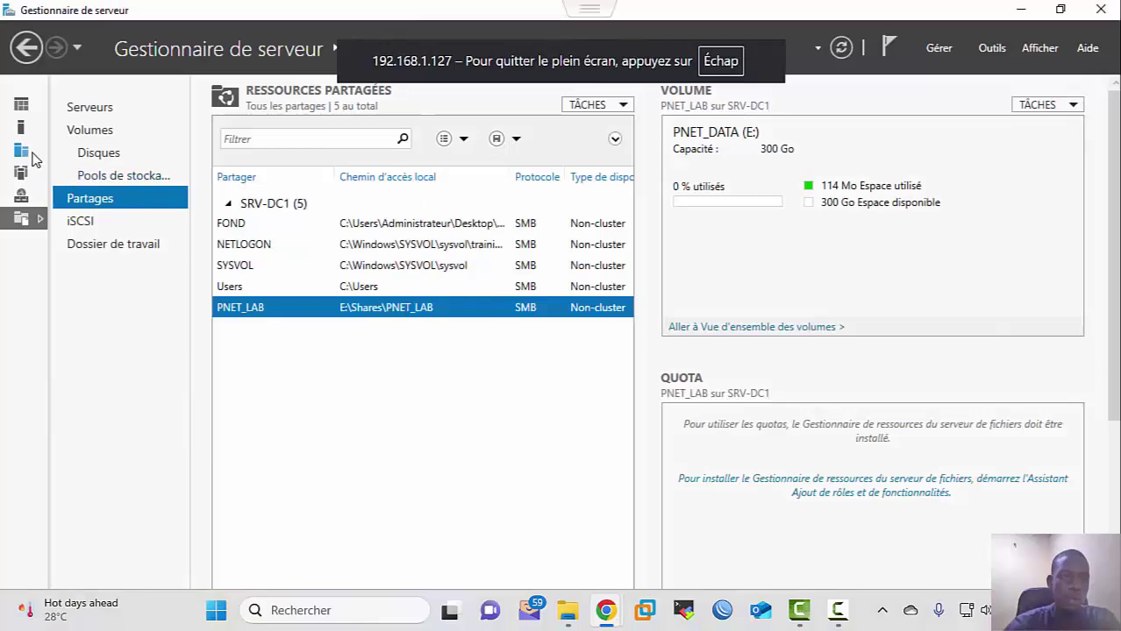
pyautogui.click(21, 151)
pyautogui.click(49, 138)
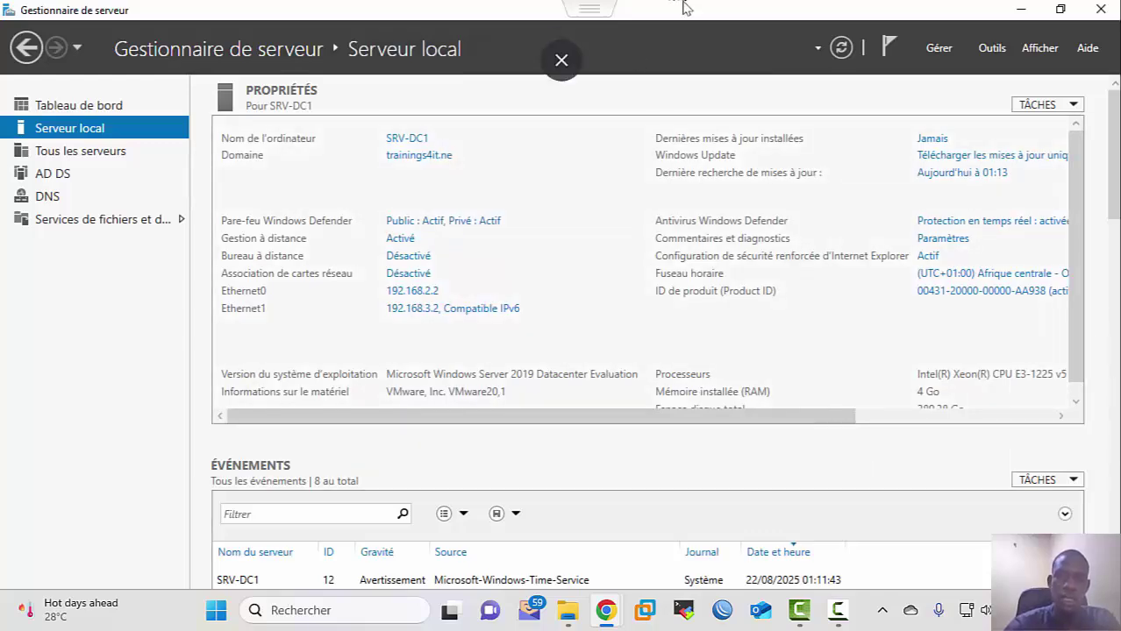
pyautogui.moveTo(1119, 175); pyautogui.dragTo(379, 211)
# Step: Maximize the FortiGate window and log in with the admin username and password
pyautogui.click(667, 207)
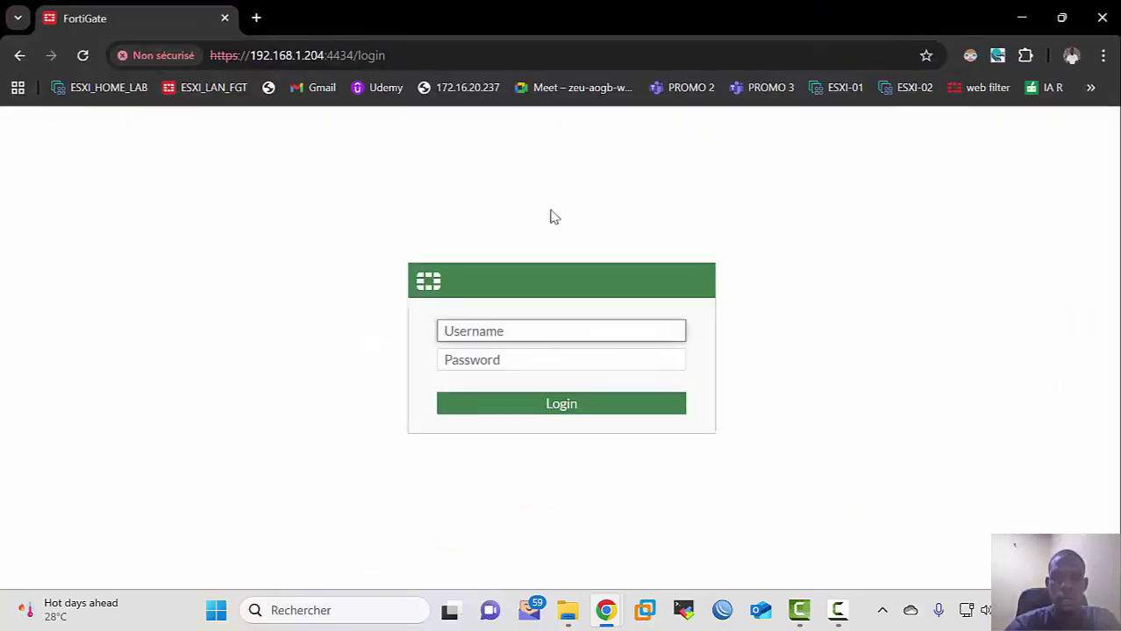
pyautogui.write('admin')
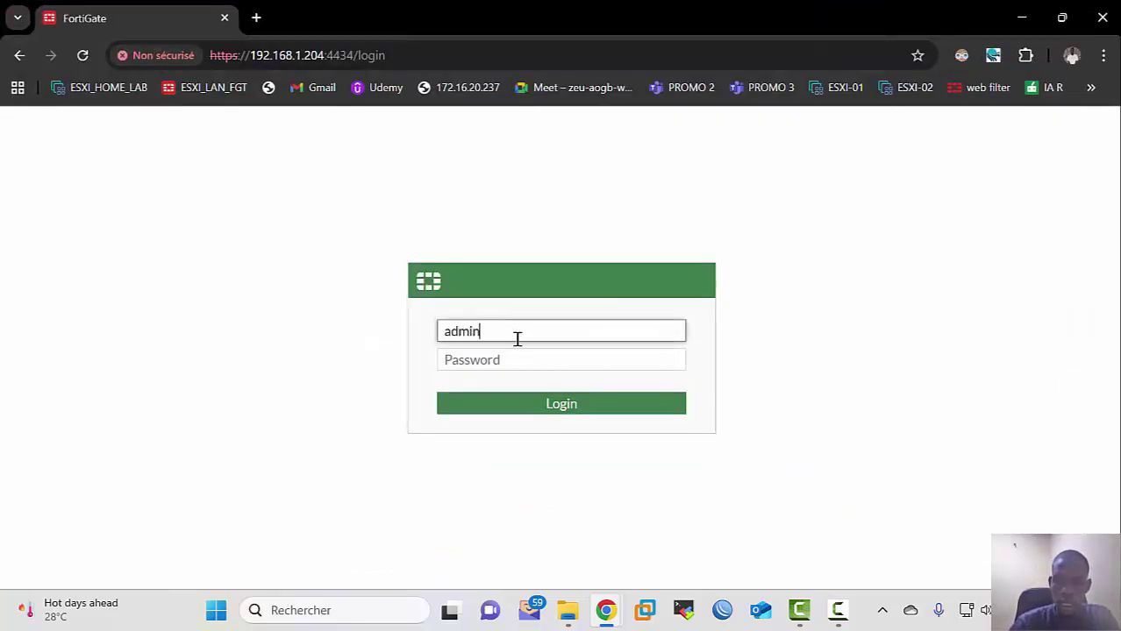
pyautogui.press('Tab')
pyautogui.write('a')
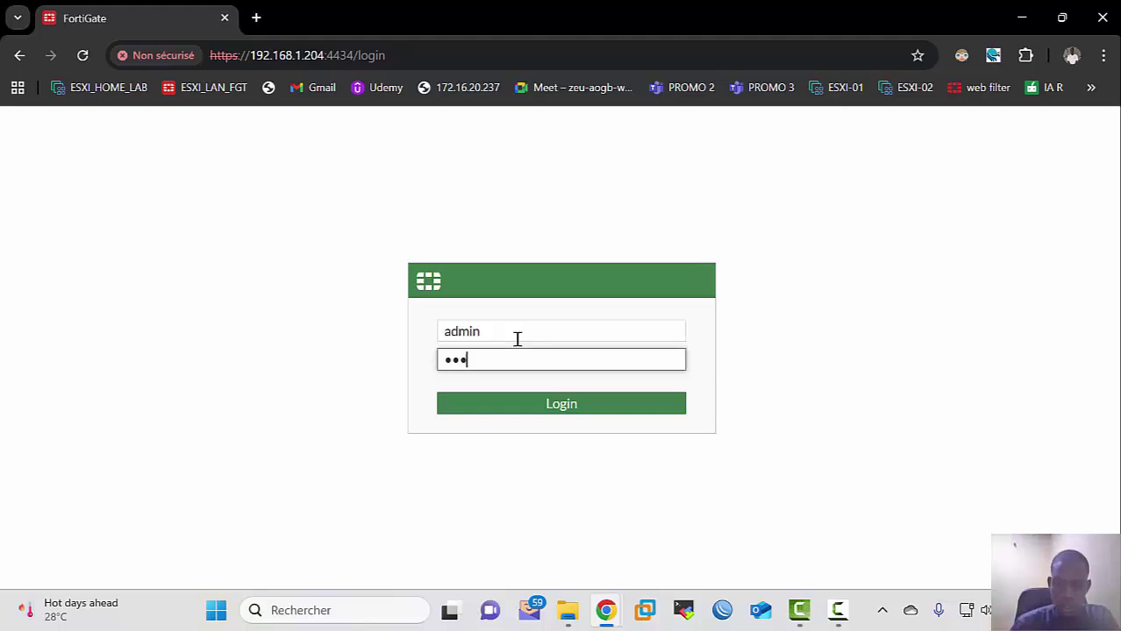
pyautogui.press('Return')
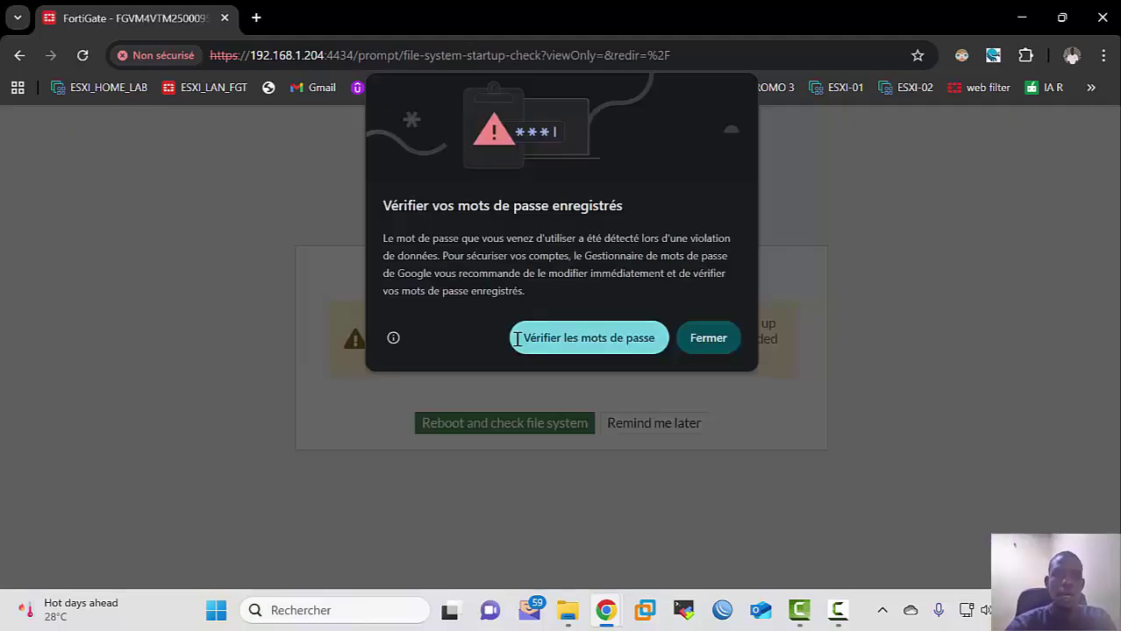
# Step: Dismiss the password breach warning and postpone the file system check and setup steps
pyautogui.click(706, 342)
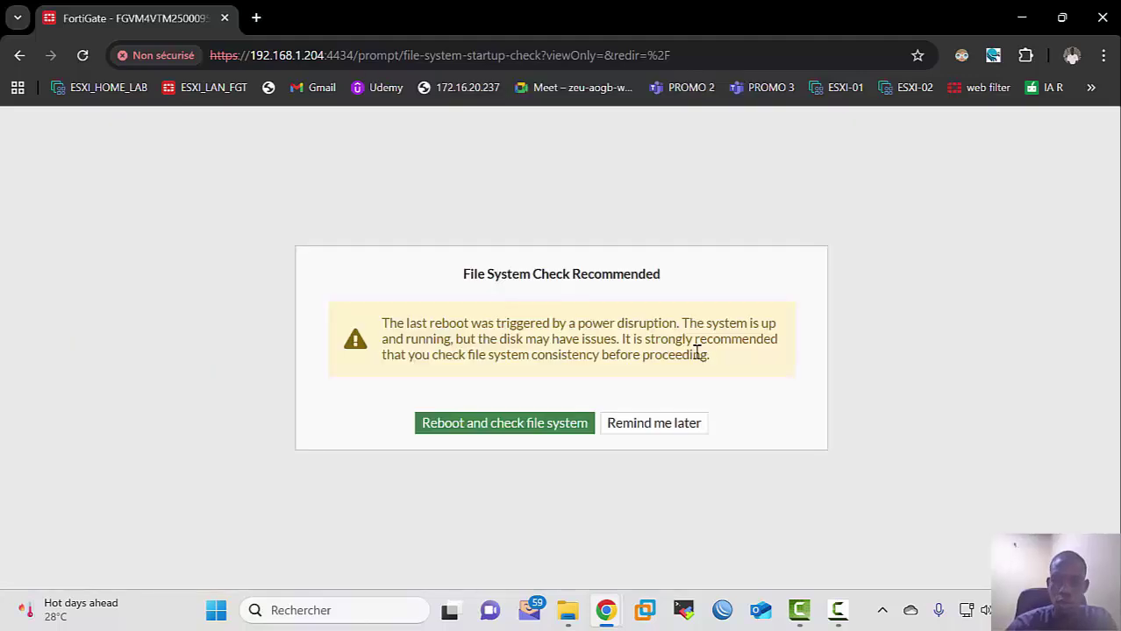
pyautogui.click(649, 436)
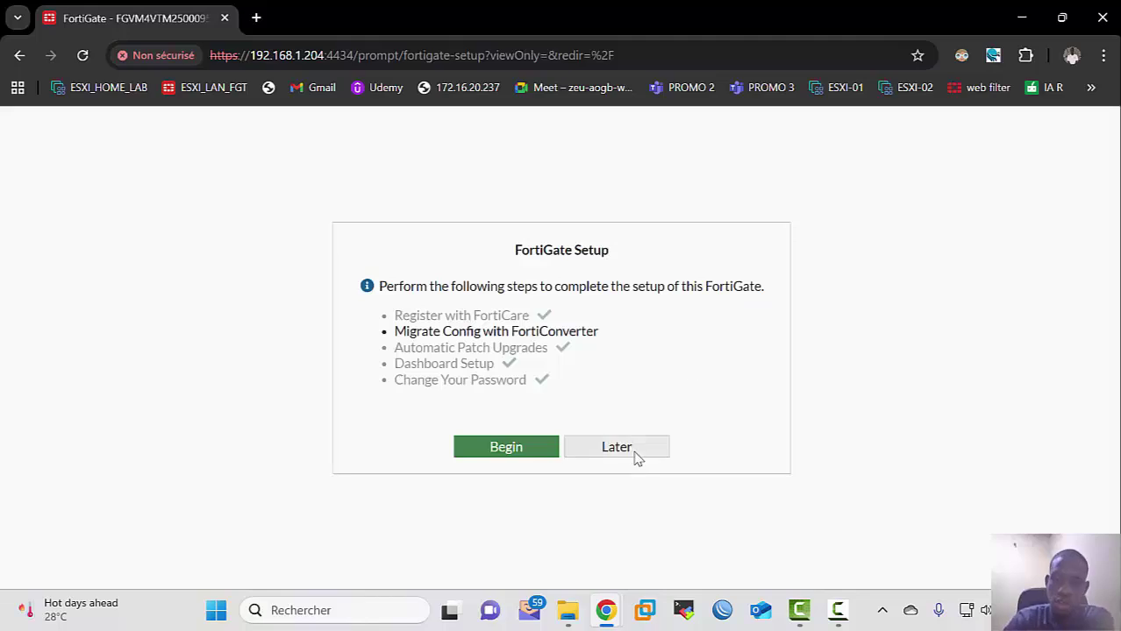
pyautogui.click(635, 454)
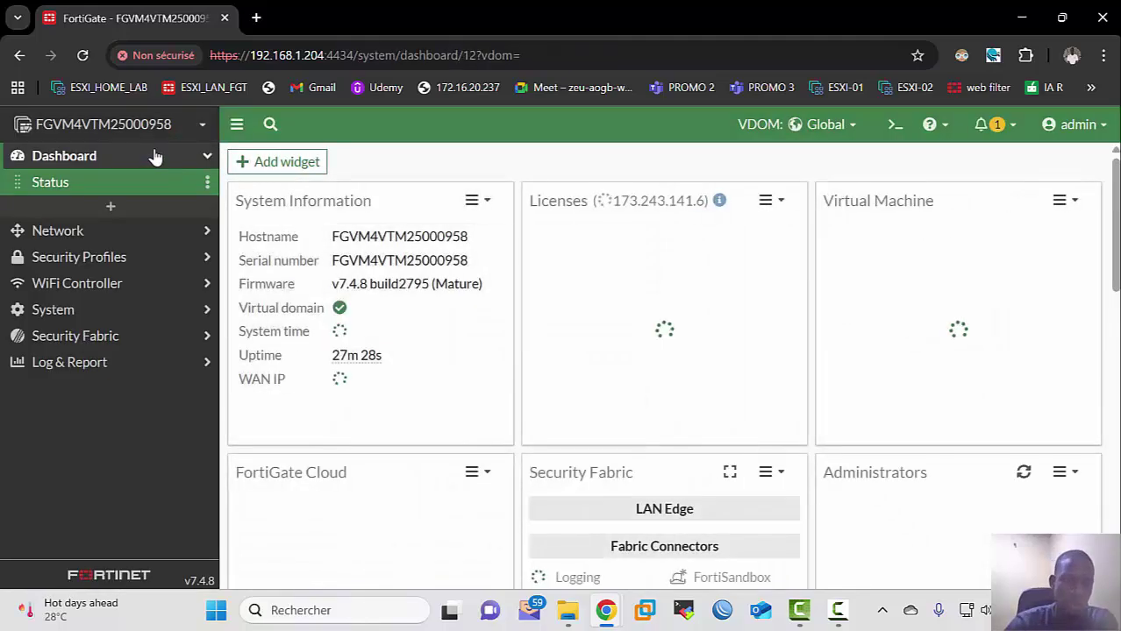
# Step: Switch the FortiGate header's VDOM selector to VDMO-USERS
pyautogui.click(170, 130)
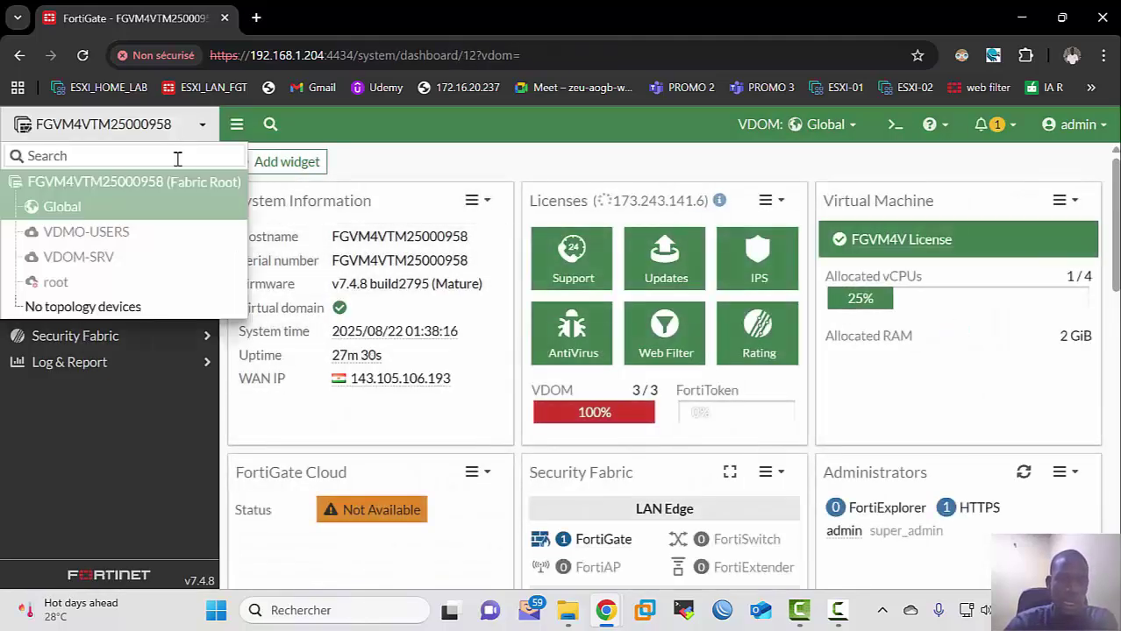
pyautogui.click(835, 157)
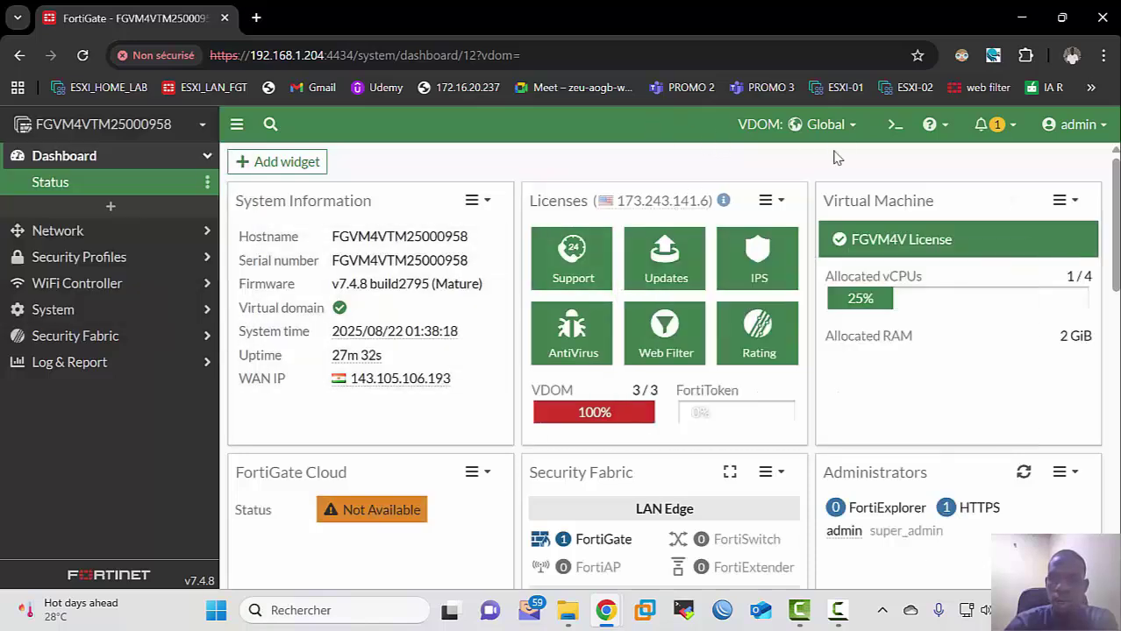
pyautogui.click(833, 125)
pyautogui.click(797, 209)
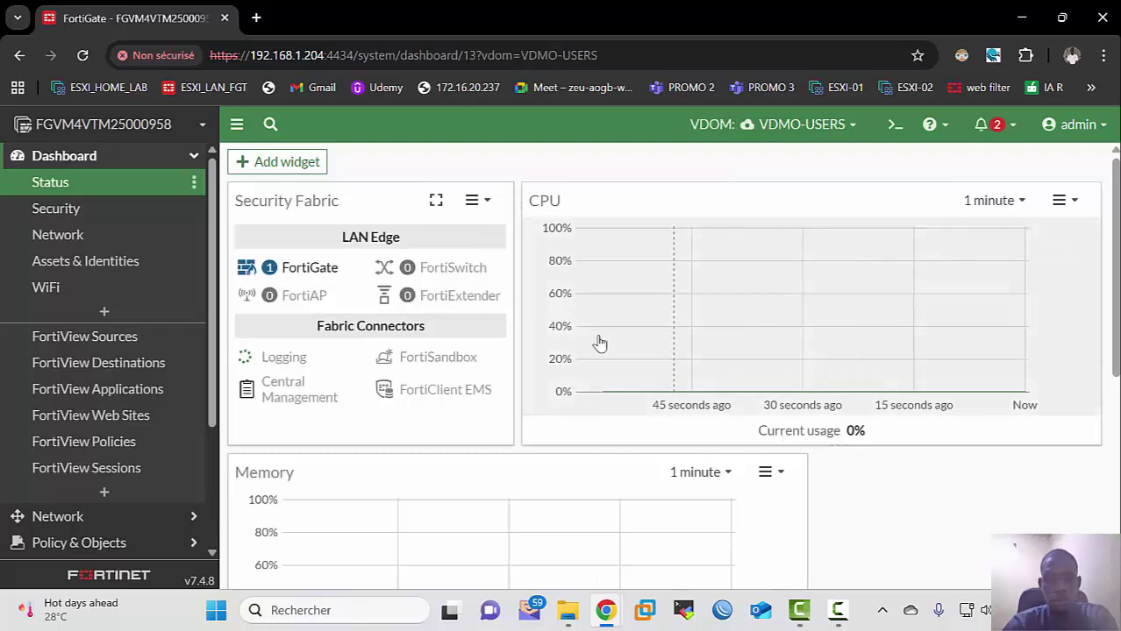
# Step: Open Policy & Objects > Virtual IPs and switch to the root VDOM to list its five mappings
pyautogui.scroll(-3, 167, 347)
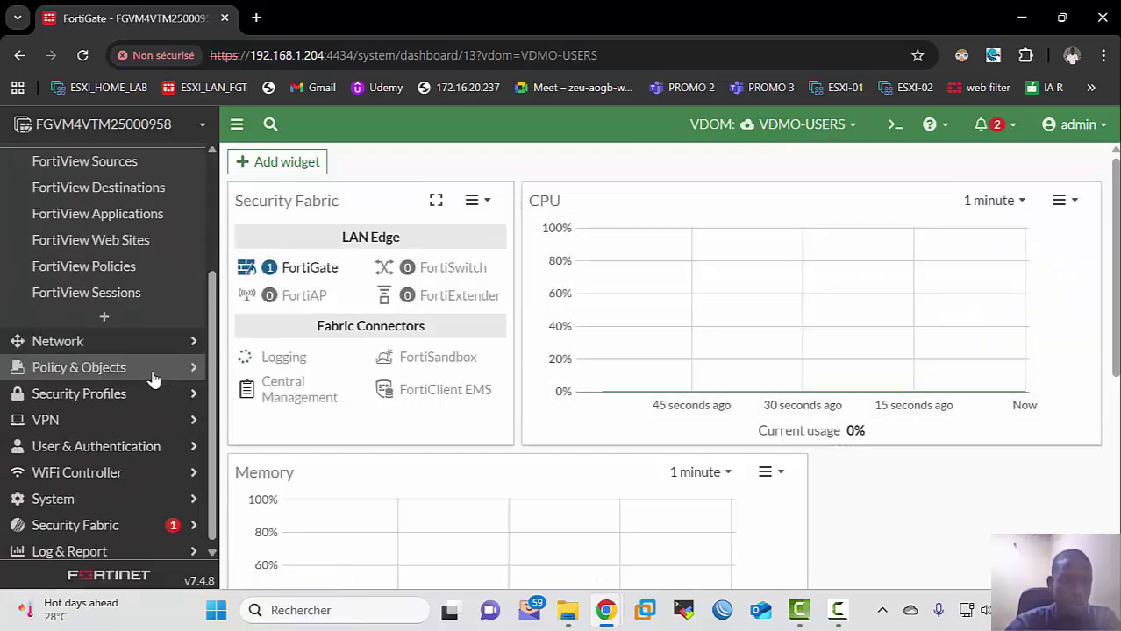
pyautogui.click(154, 372)
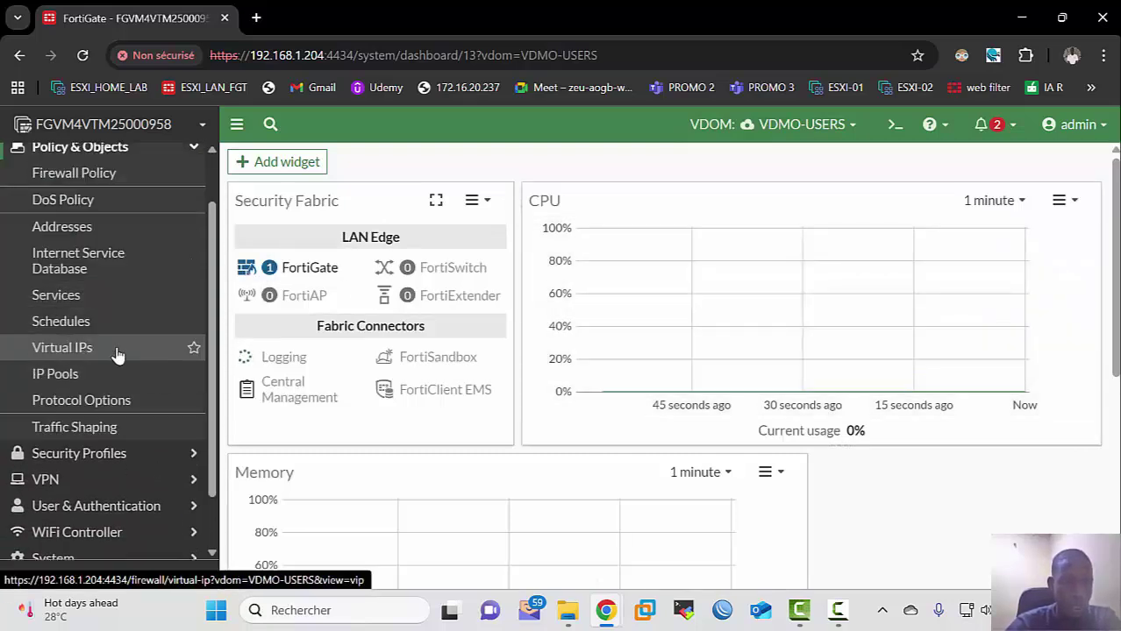
pyautogui.click(118, 351)
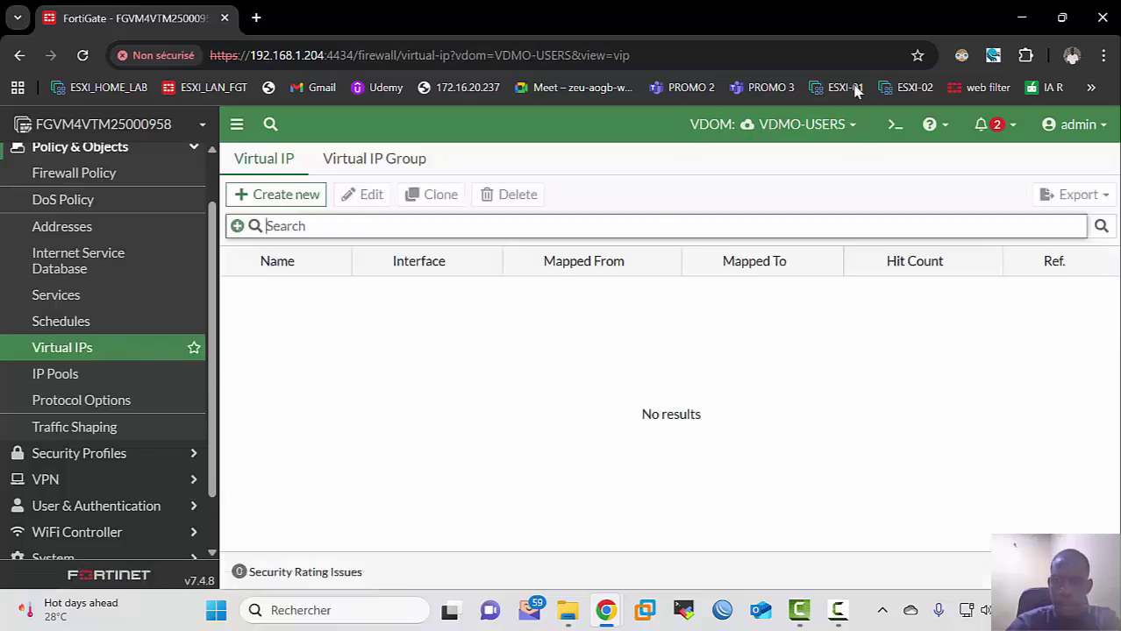
pyautogui.click(839, 132)
pyautogui.click(782, 181)
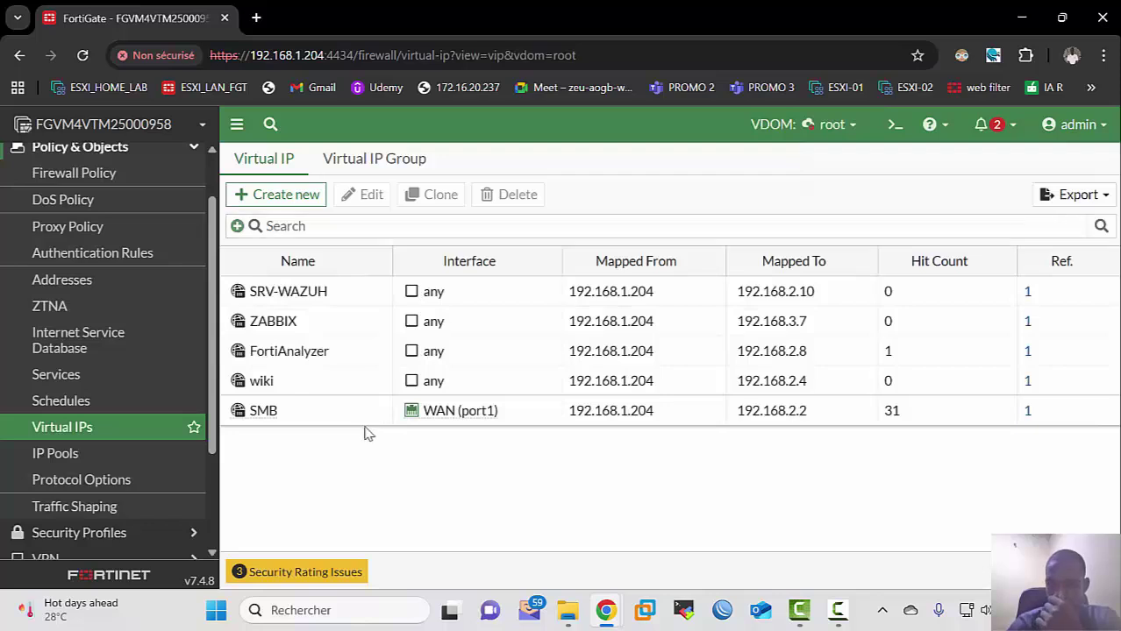
pyautogui.click(359, 414)
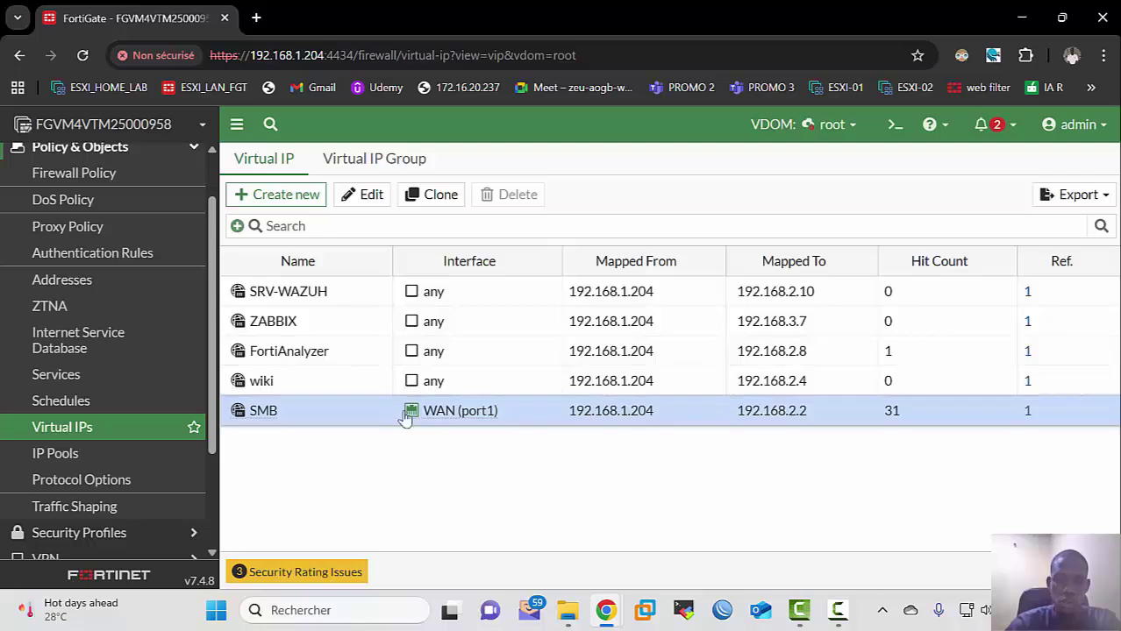
pyautogui.moveTo(263, 416)
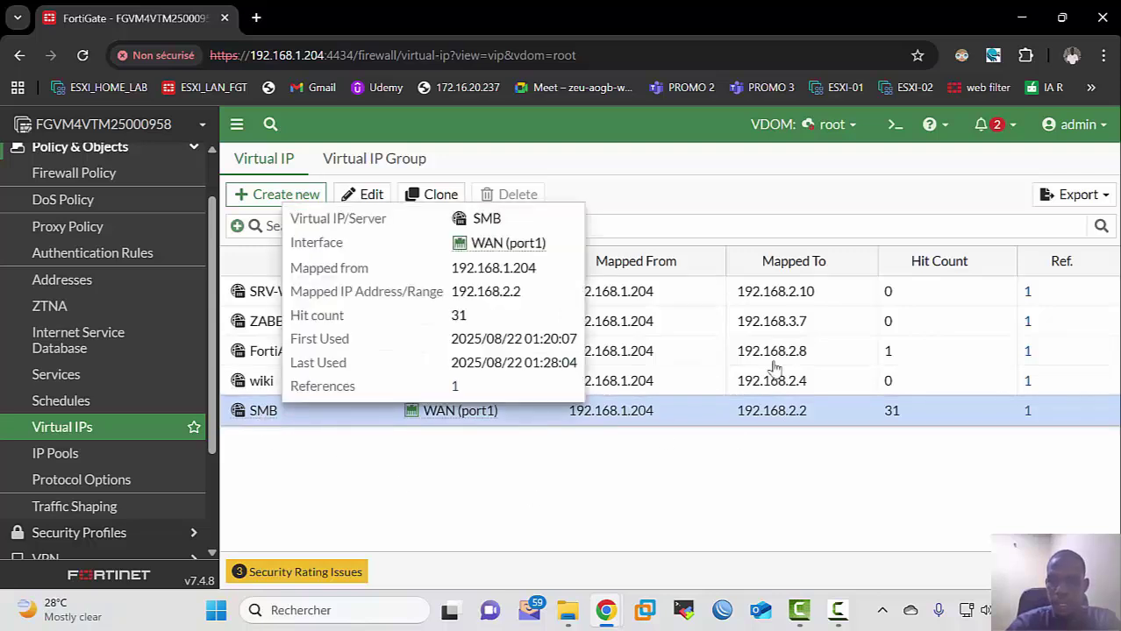
pyautogui.moveTo(567, 614)
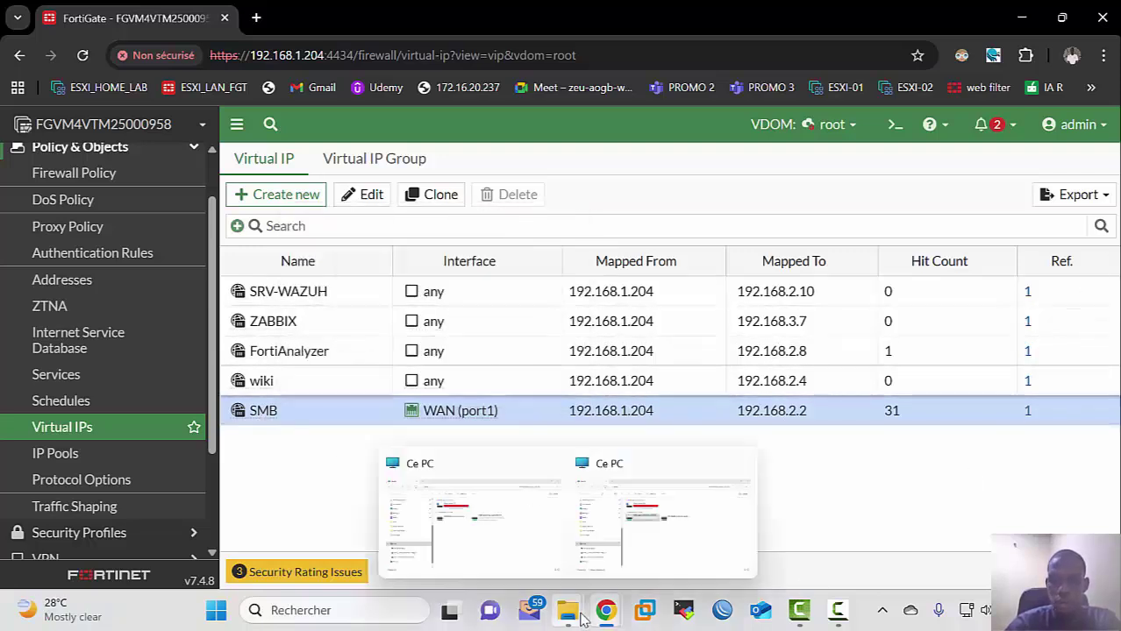
pyautogui.click(627, 543)
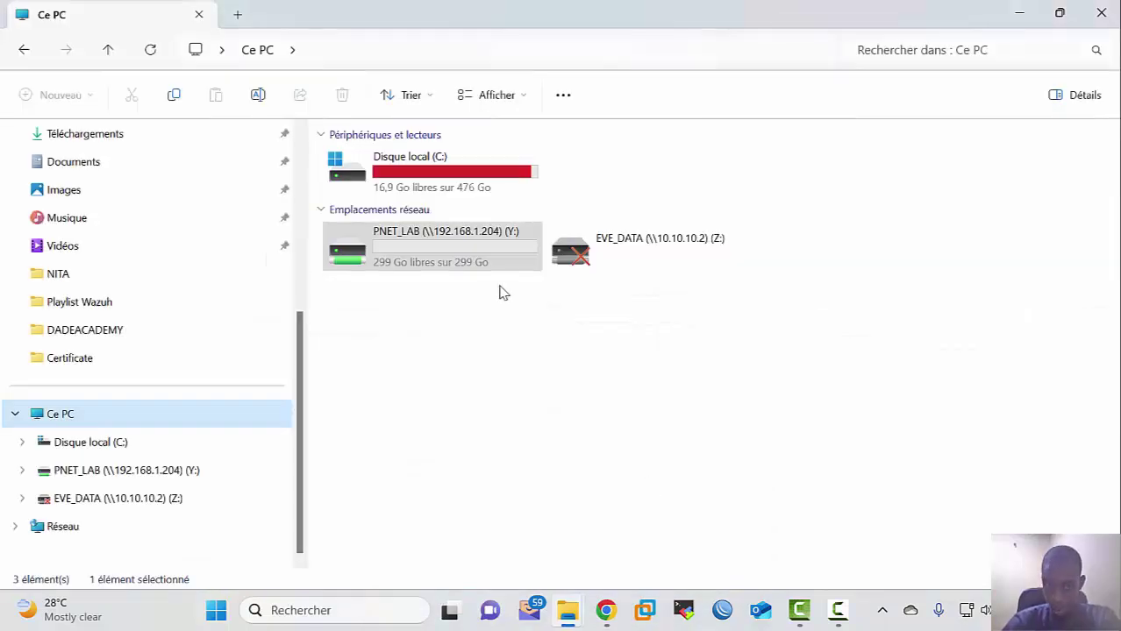
pyautogui.click(431, 237)
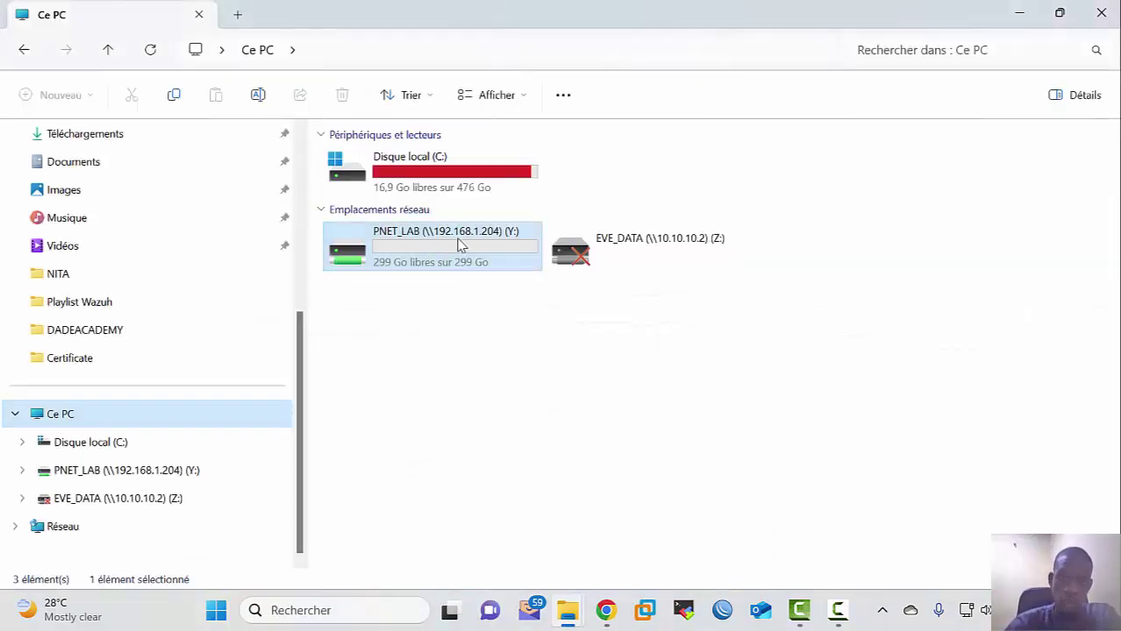
pyautogui.click(1032, 25)
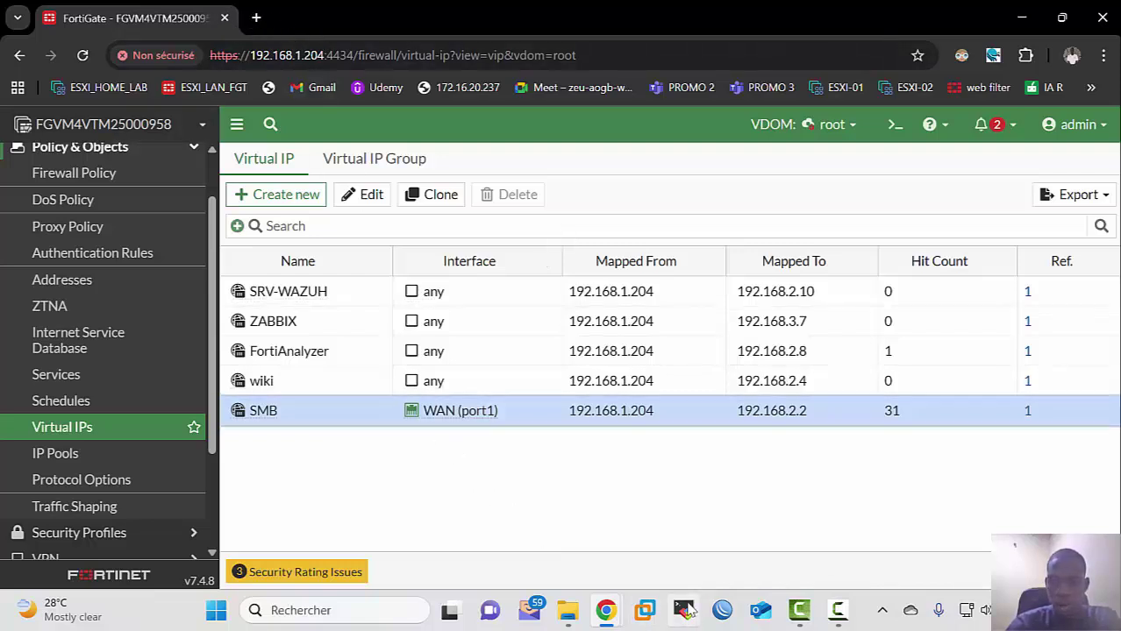
pyautogui.click(642, 612)
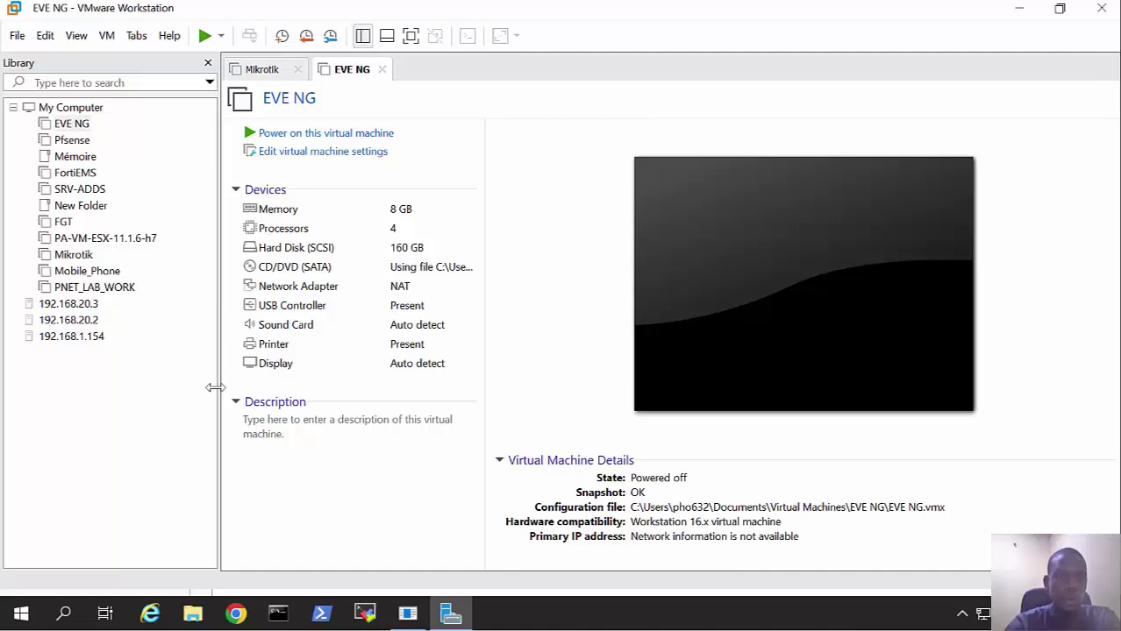
# Step: Open PNET_4.2.10.ova from Téléchargements through the Library's Open... command
pyautogui.rightClick(165, 406)
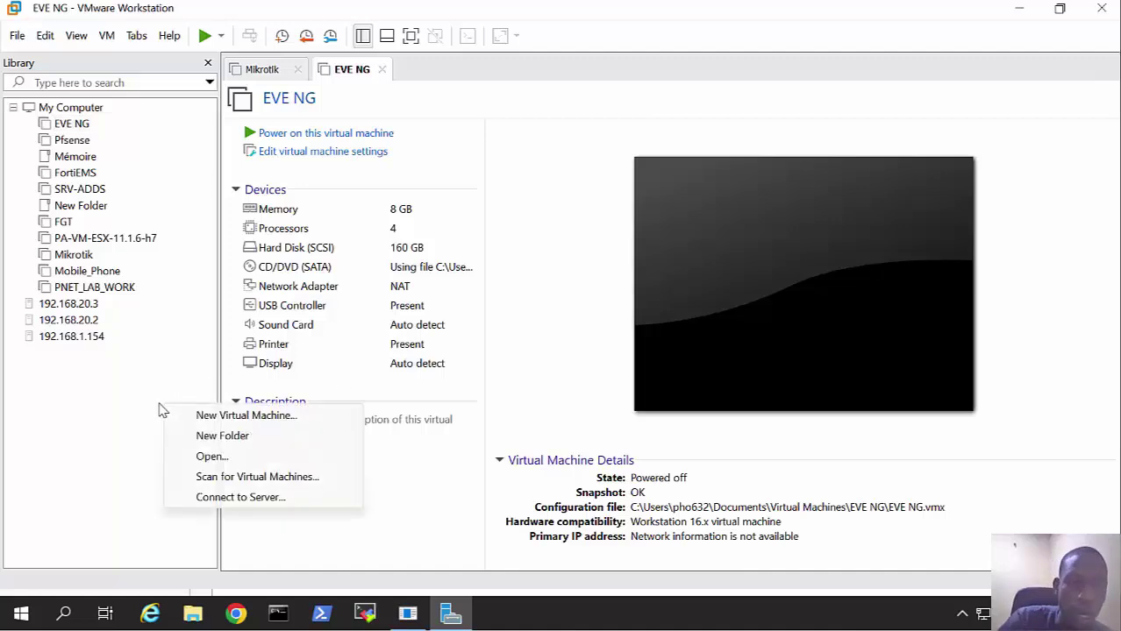
pyautogui.click(225, 461)
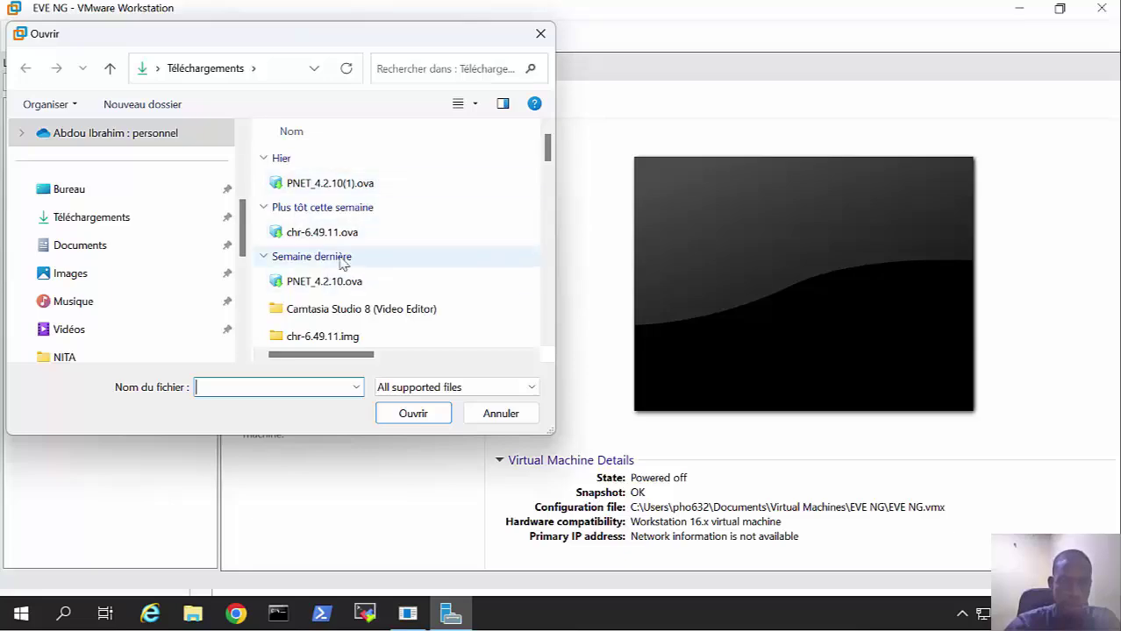
pyautogui.click(342, 289)
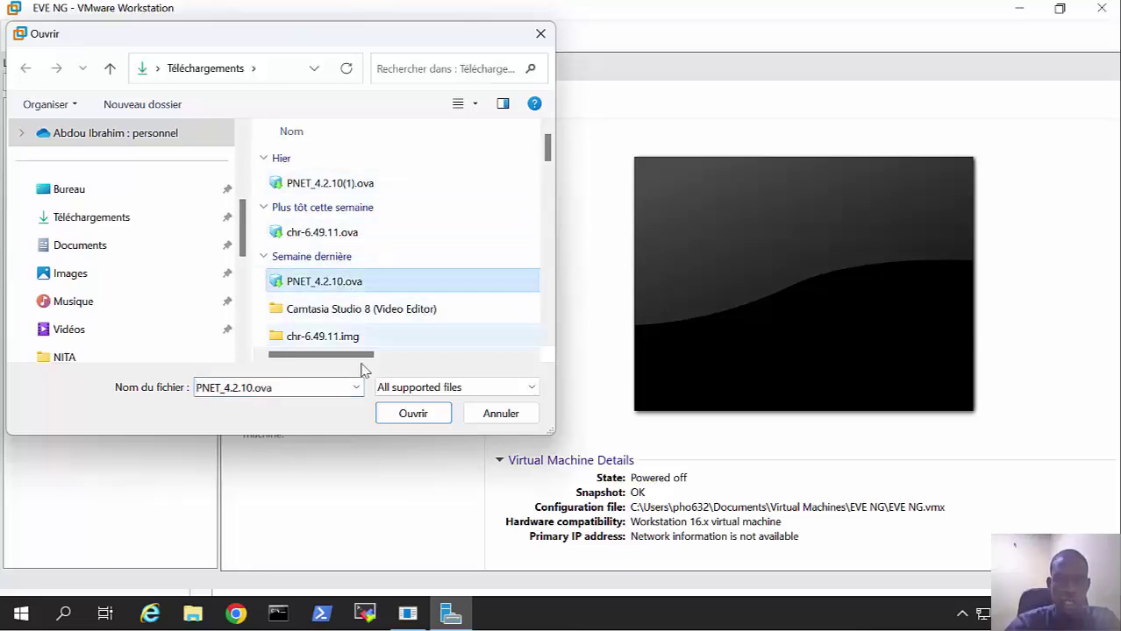
pyautogui.click(401, 420)
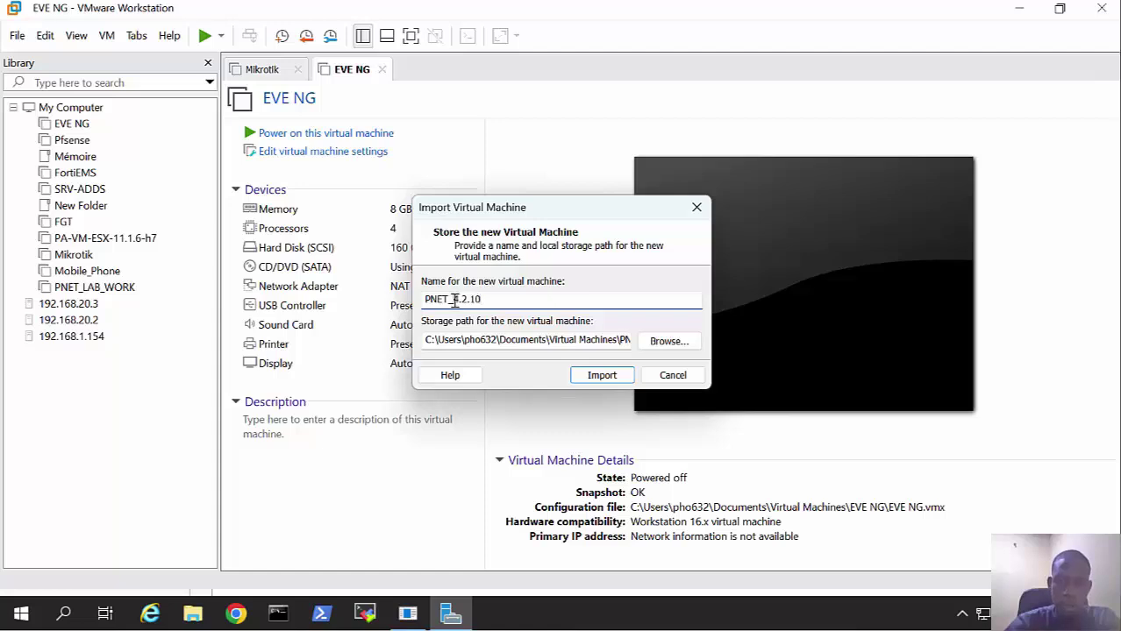
# Step: Name the VM PNET_HOME_LAB, set its storage to the PNET_LAB (Y:) drive, and start the import
pyautogui.hotkey('shift', 'End')
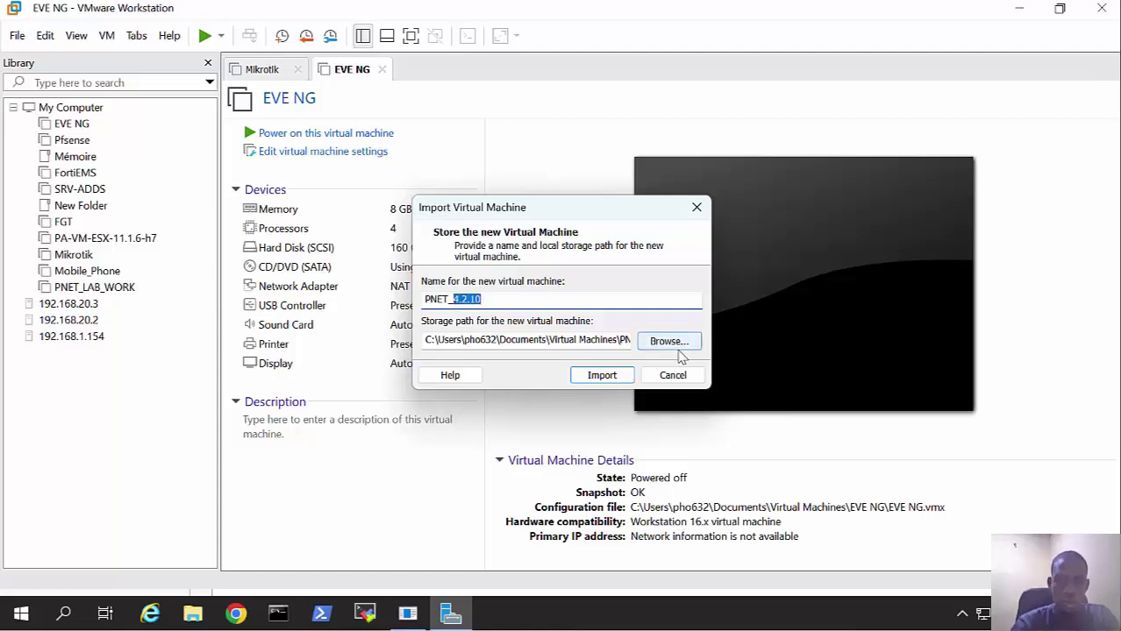
pyautogui.write('l')
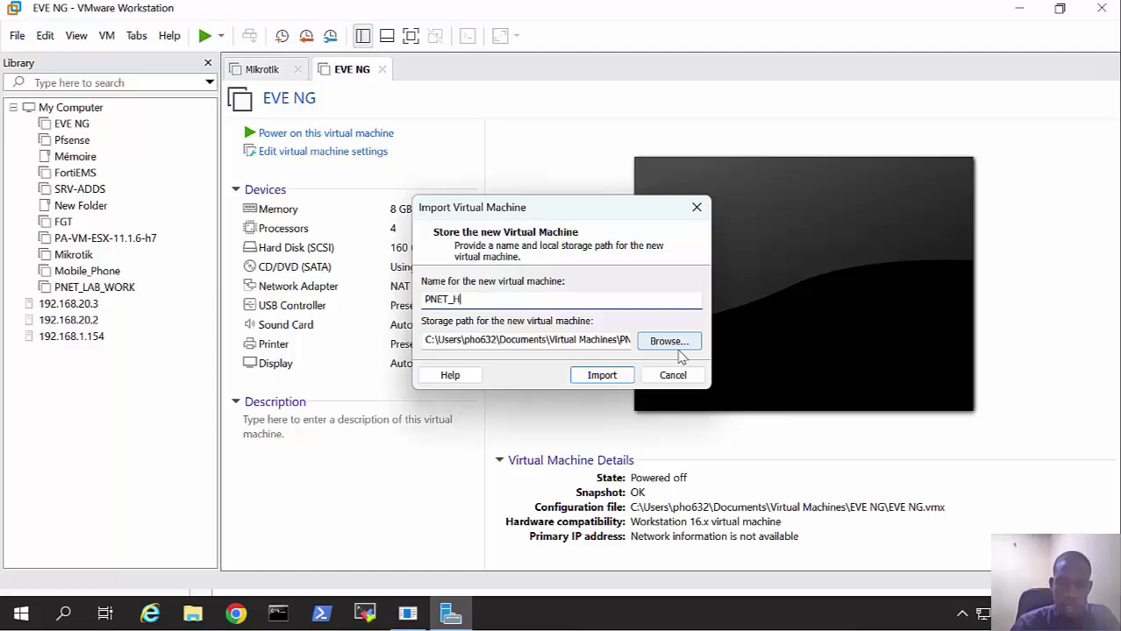
pyautogui.write('OME_LAB')
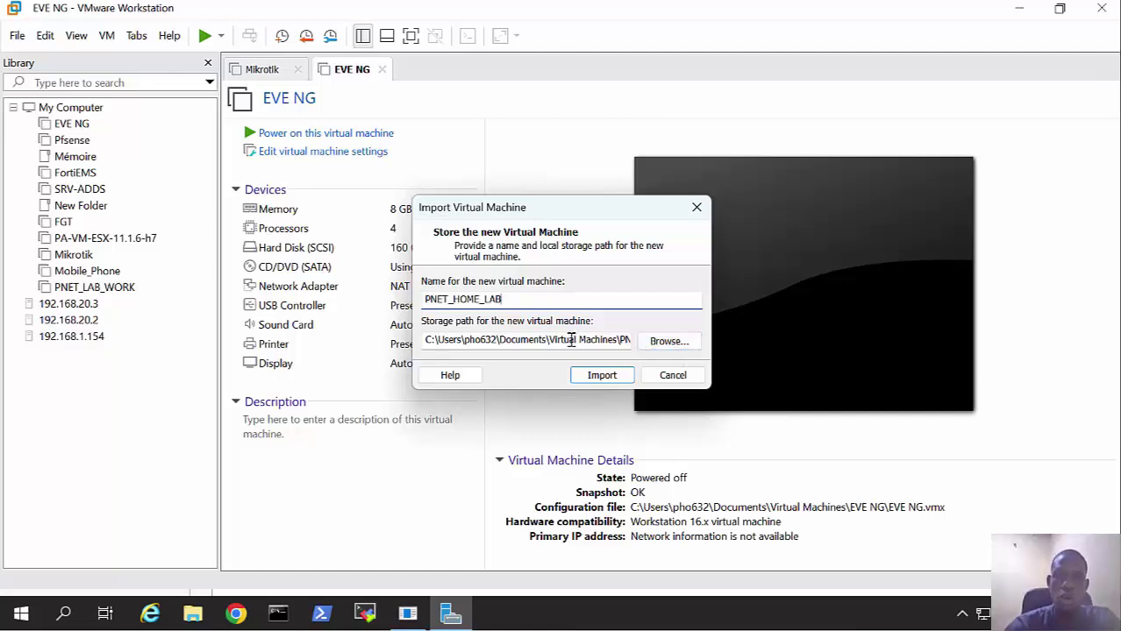
pyautogui.moveTo(429, 340); pyautogui.dragTo(497, 347)
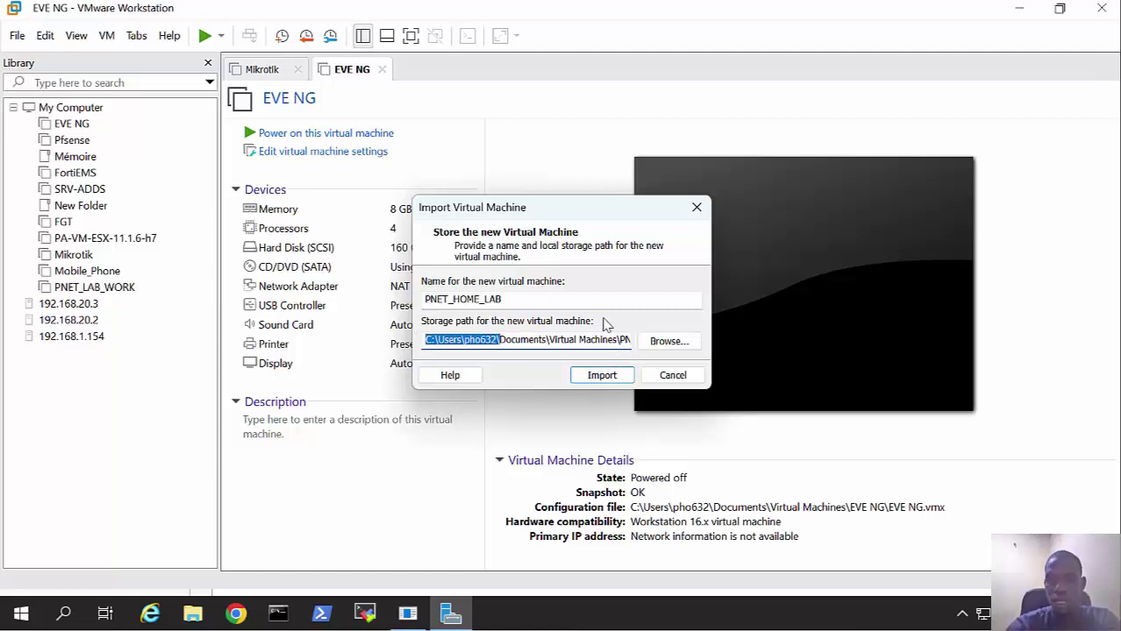
pyautogui.click(664, 342)
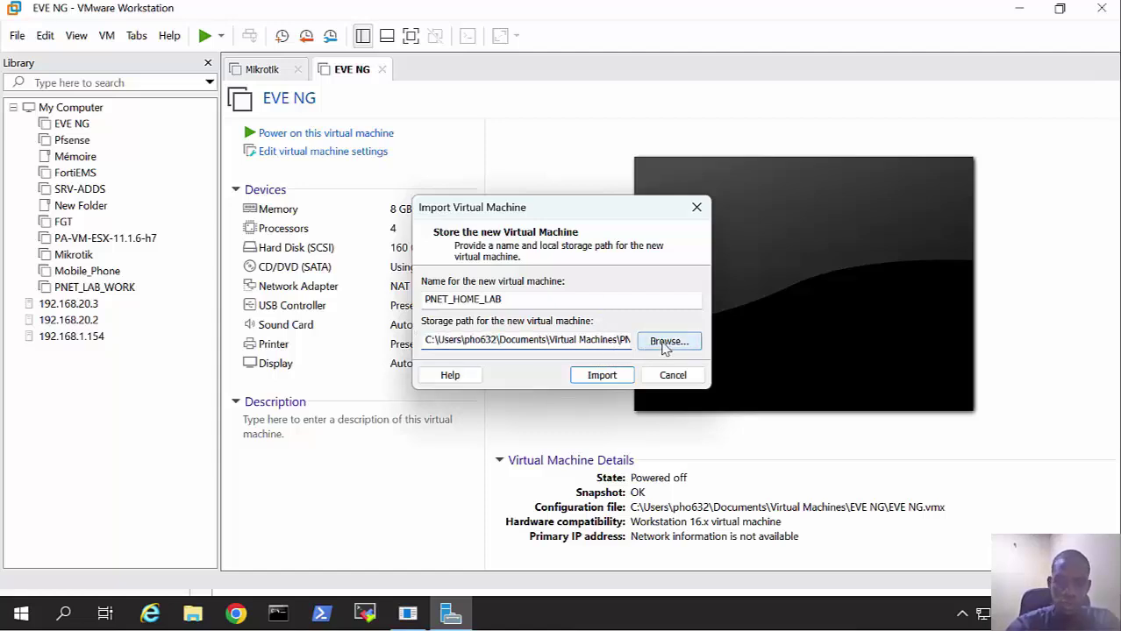
pyautogui.scroll(-4, 544, 280)
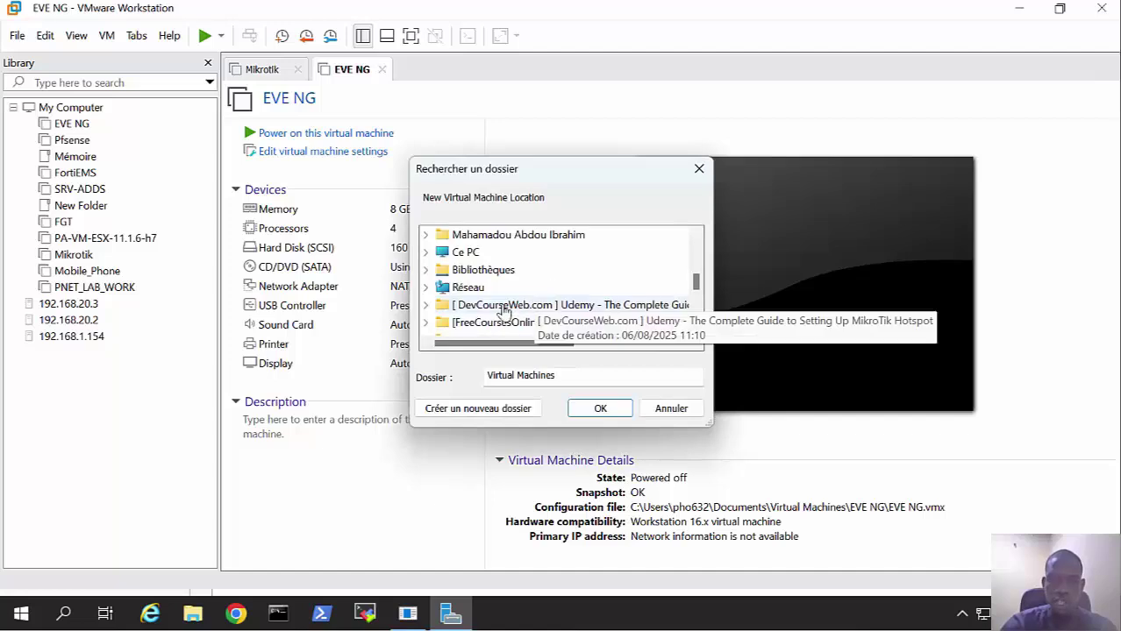
pyautogui.click(427, 254)
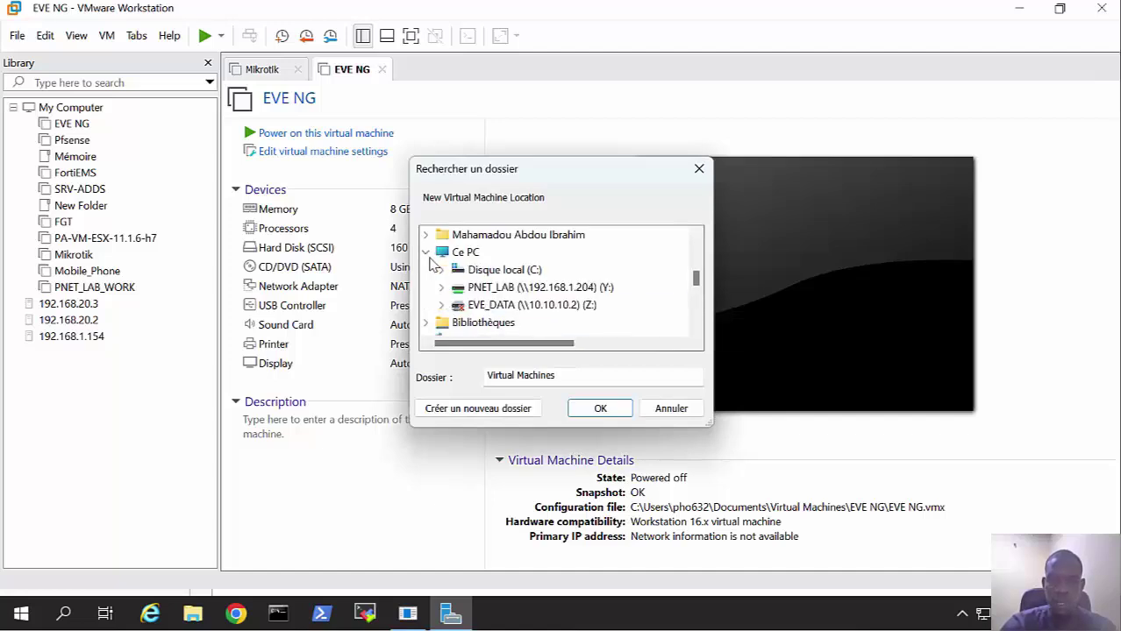
pyautogui.click(490, 294)
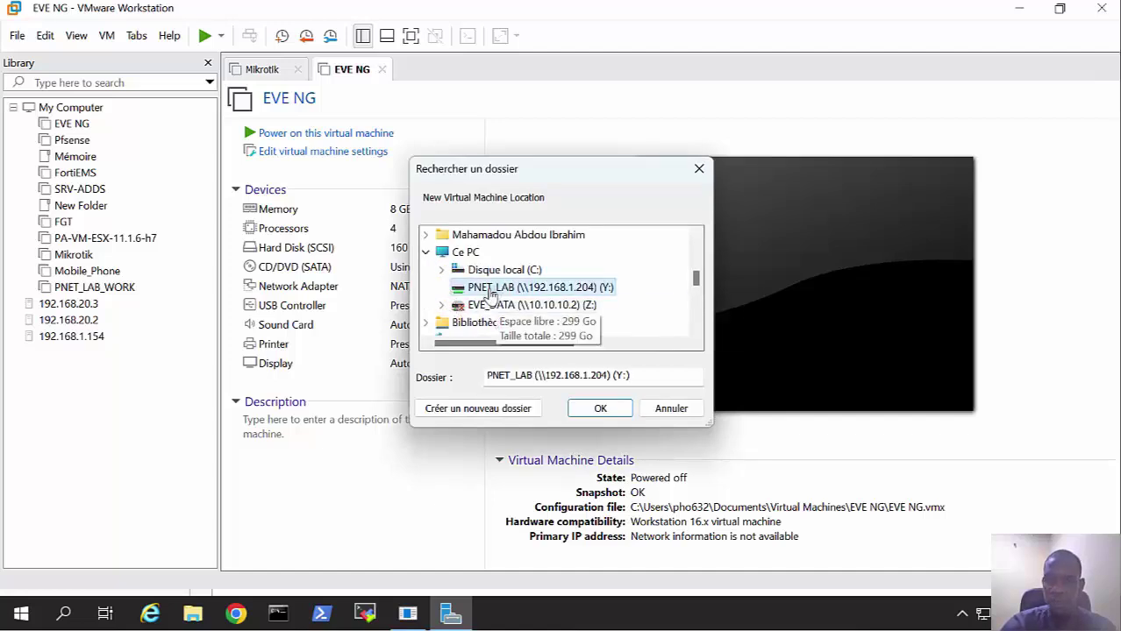
pyautogui.click(599, 408)
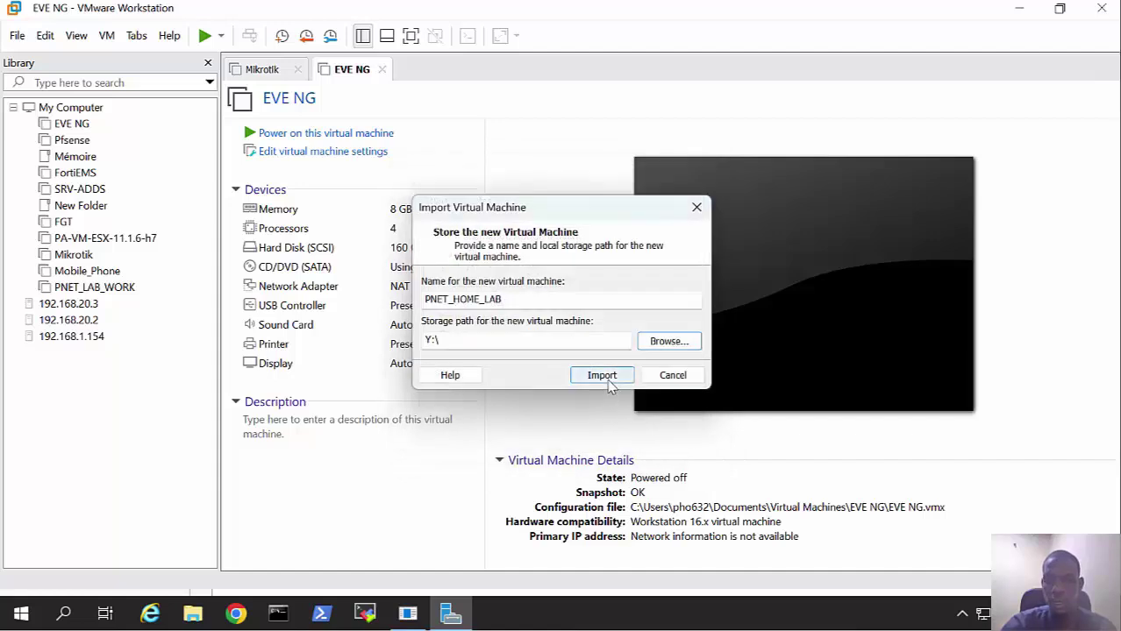
pyautogui.click(601, 375)
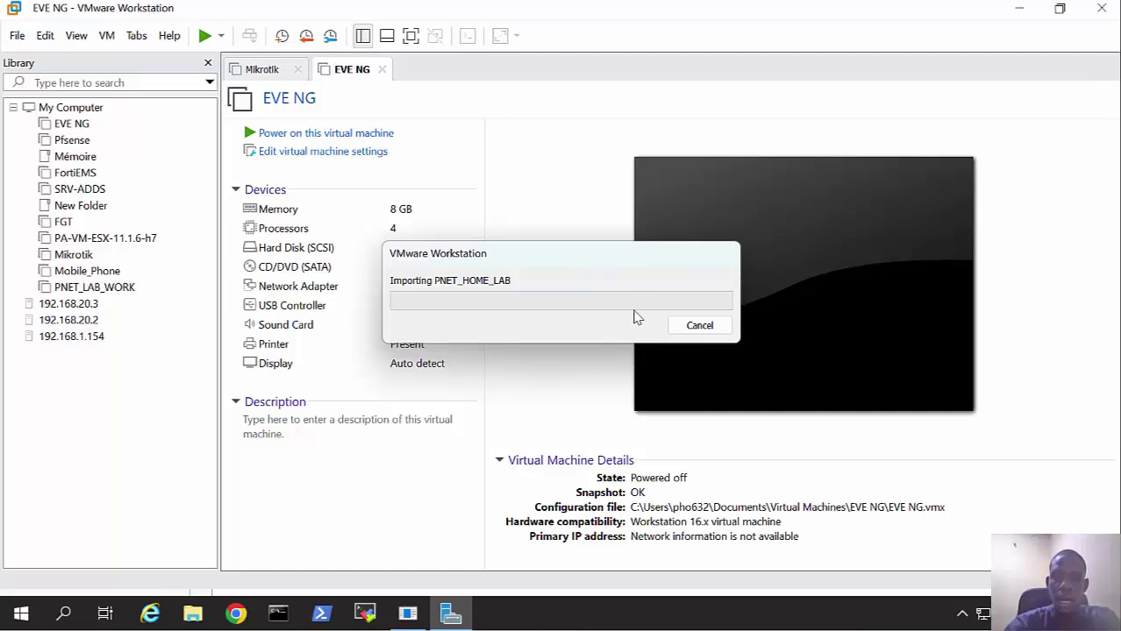
# Step: Move the import progress window aside, then open PNET_HOME_LAB's settings once the import finishes
pyautogui.moveTo(620, 271); pyautogui.dragTo(694, 304)
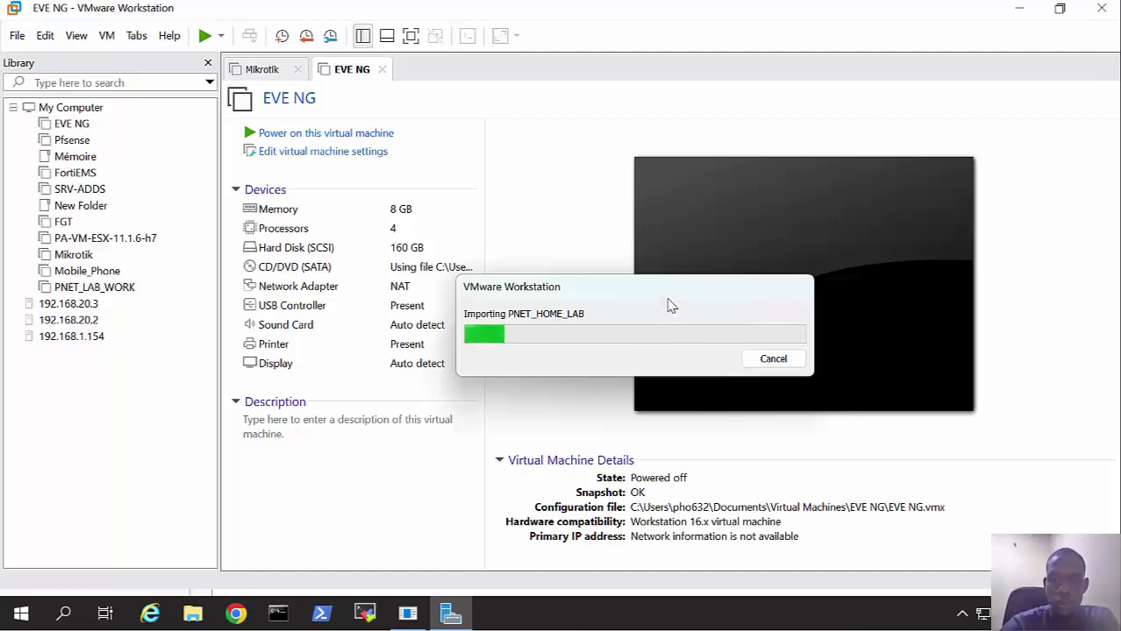
pyautogui.moveTo(668, 304); pyautogui.dragTo(680, 281)
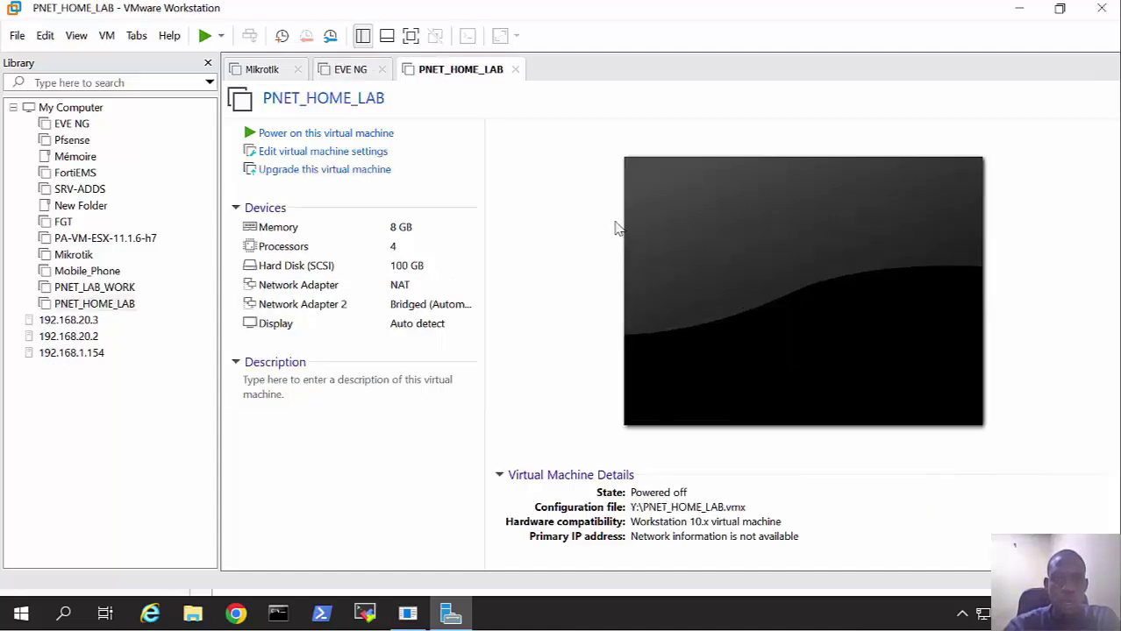
pyautogui.click(440, 151)
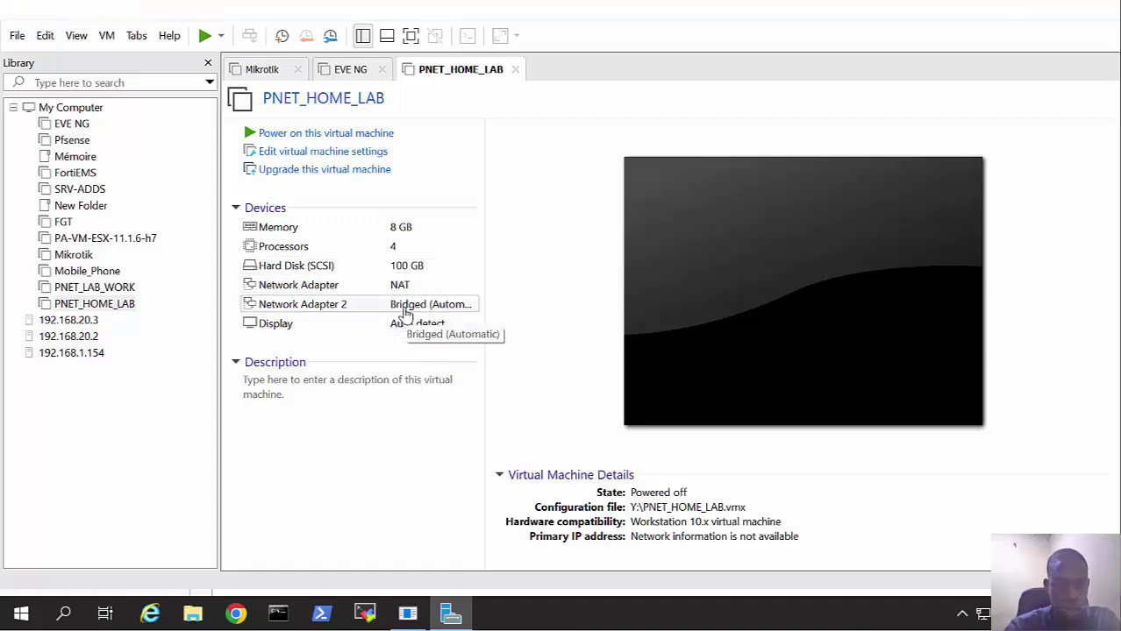
# Step: Remove the second bridged network adapter, leaving only the NAT adapter
pyautogui.doubleClick(405, 313)
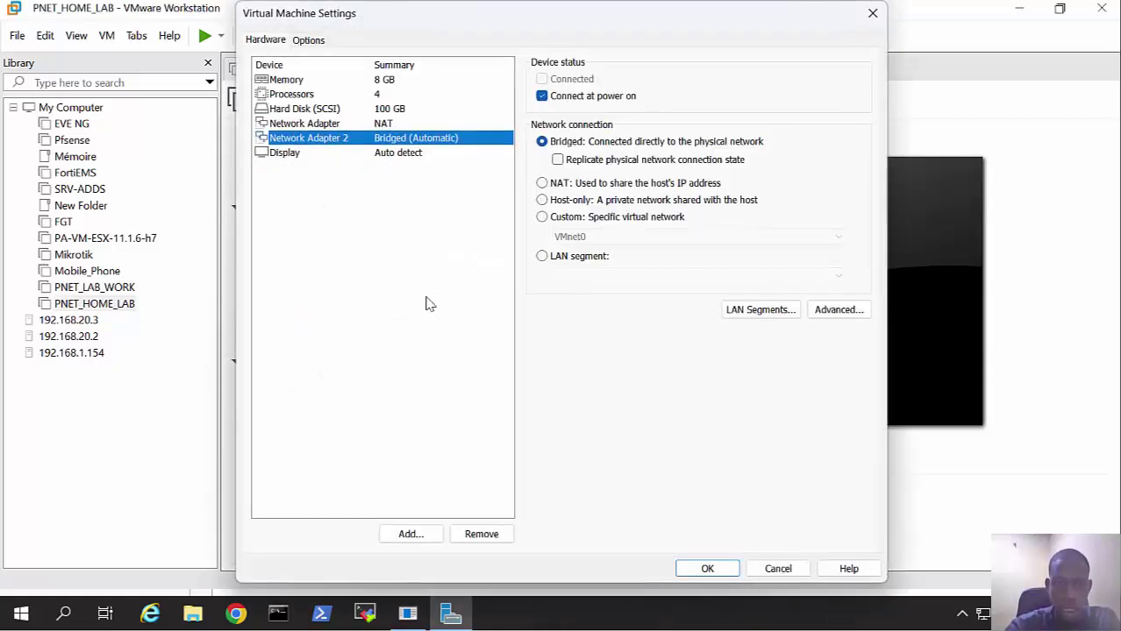
pyautogui.click(481, 535)
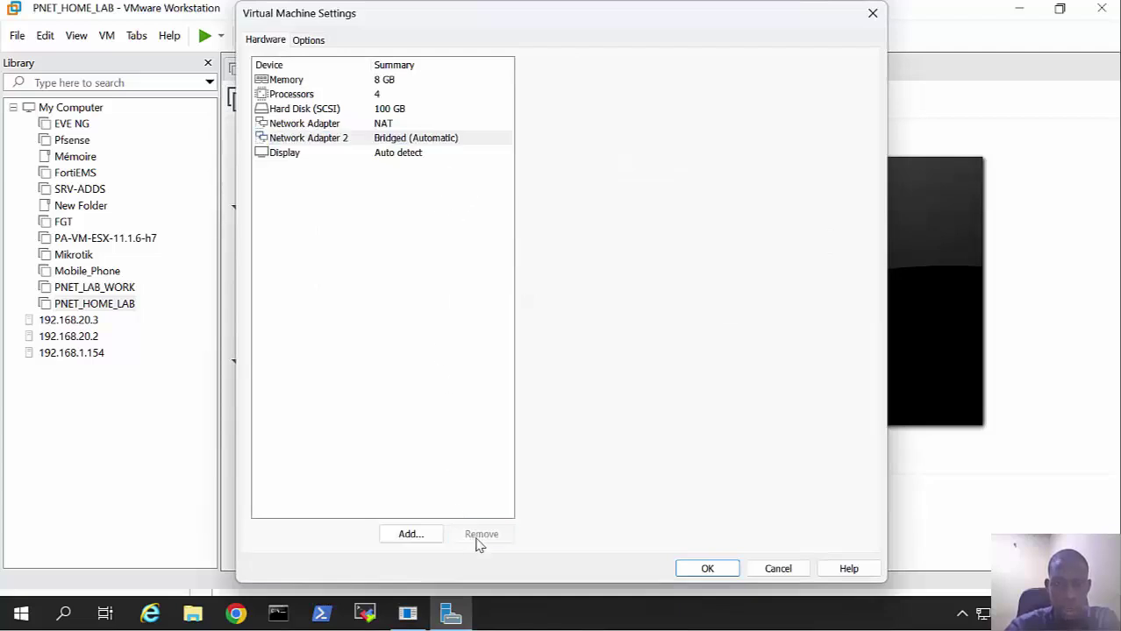
pyautogui.click(370, 124)
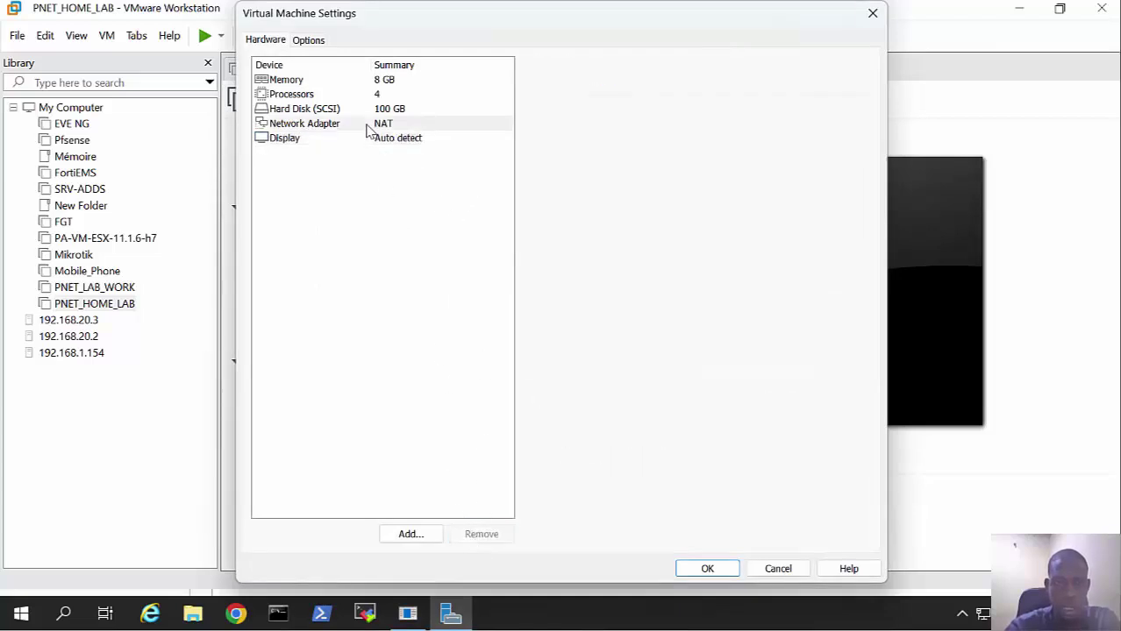
# Step: Enable Virtualize Intel VT-x/EPT and CPU performance counters under Processors and save the settings
pyautogui.click(391, 82)
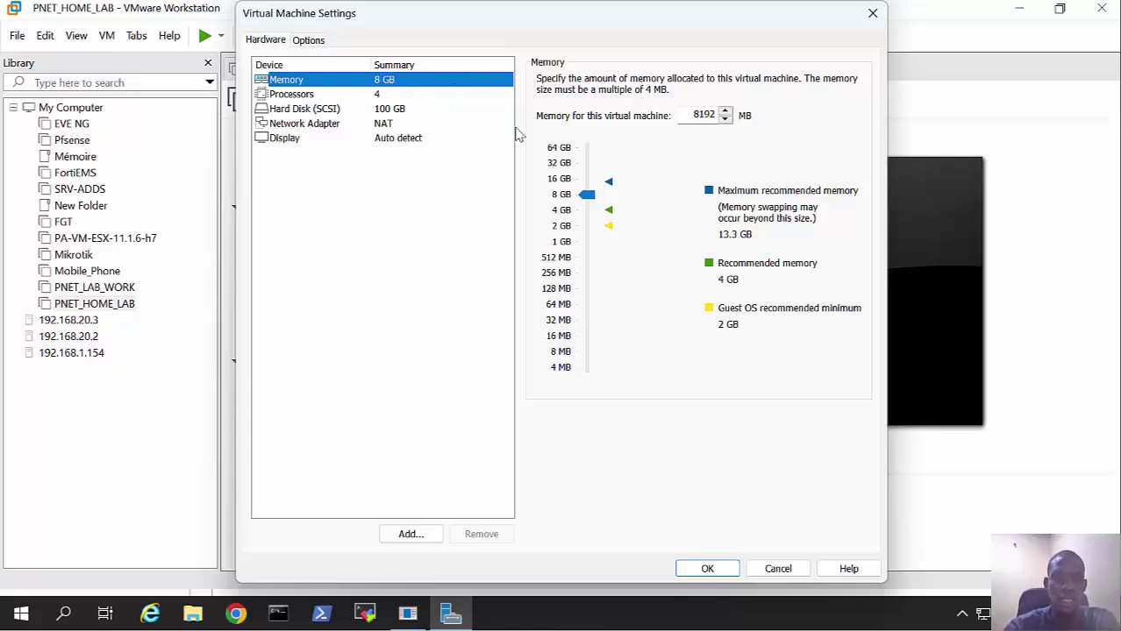
pyautogui.click(366, 96)
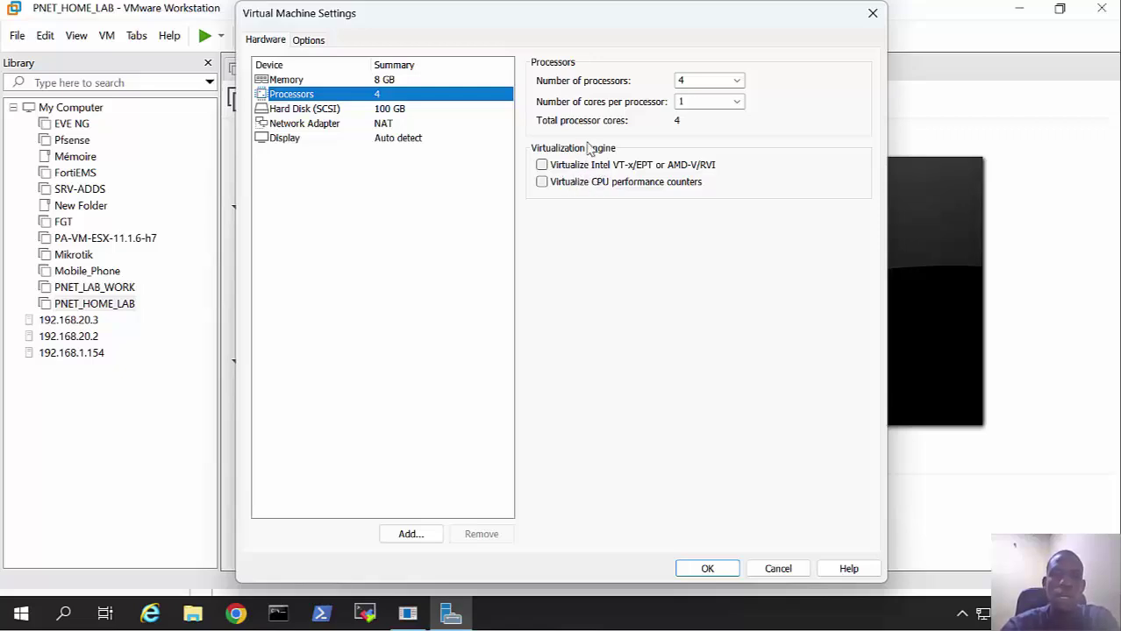
pyautogui.click(570, 169)
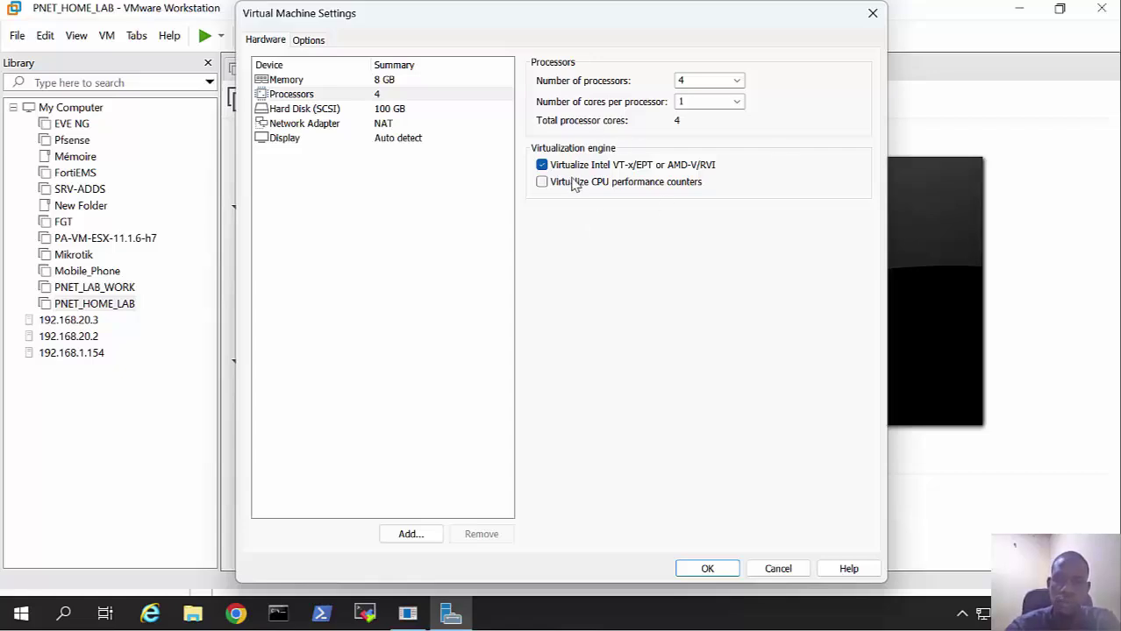
pyautogui.click(575, 183)
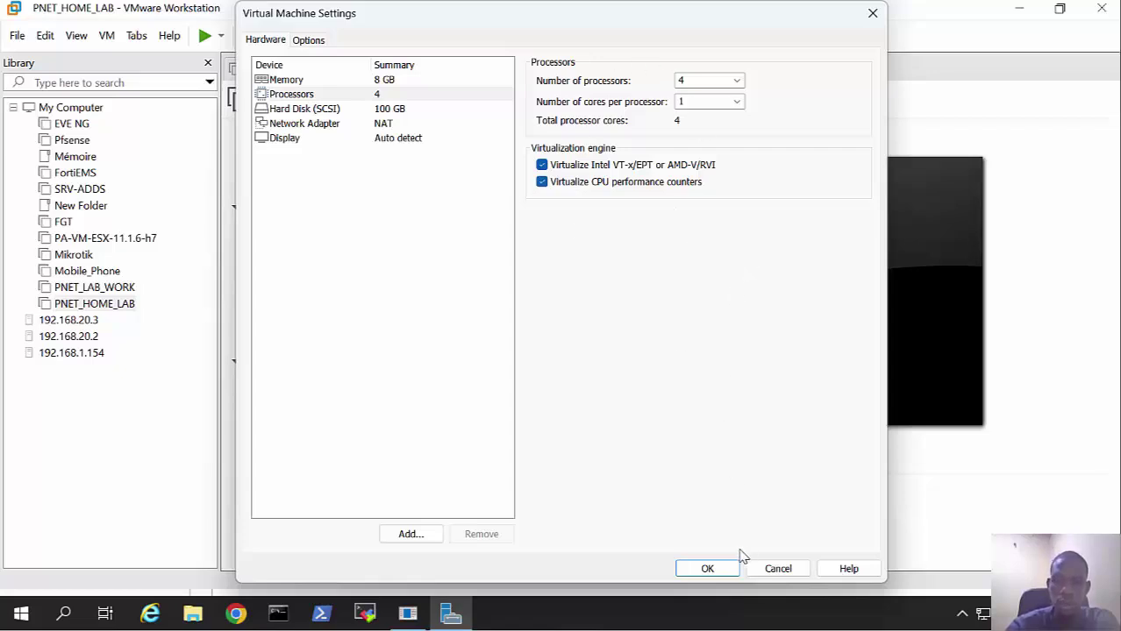
pyautogui.click(707, 569)
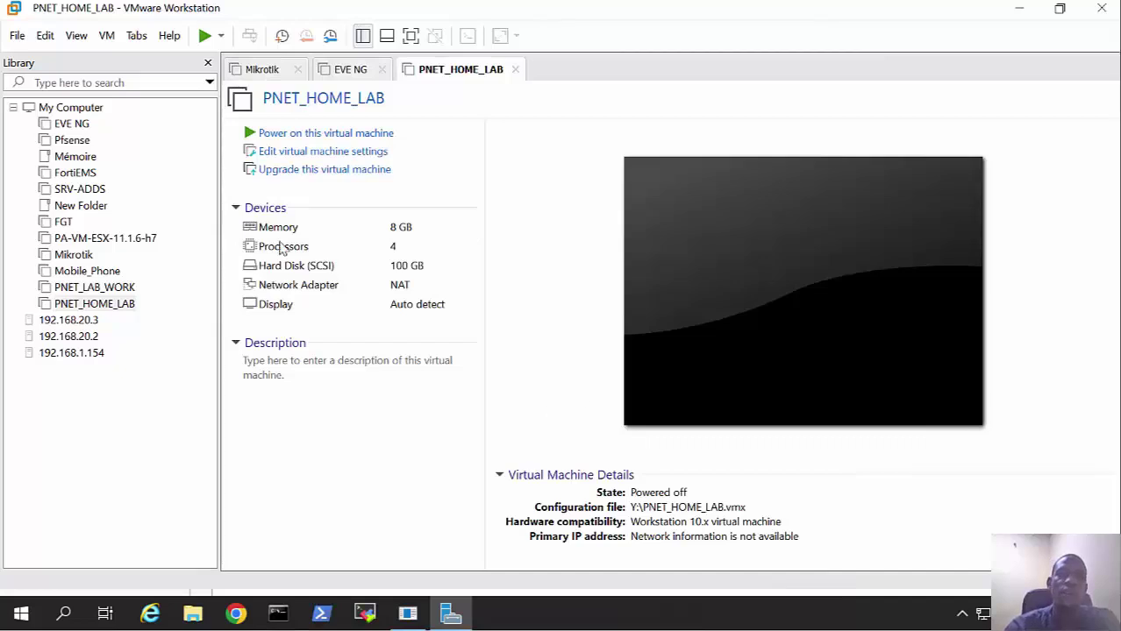
# Step: Power on PNET_HOME_LAB and narrow the library panel to enlarge the console
pyautogui.click(313, 133)
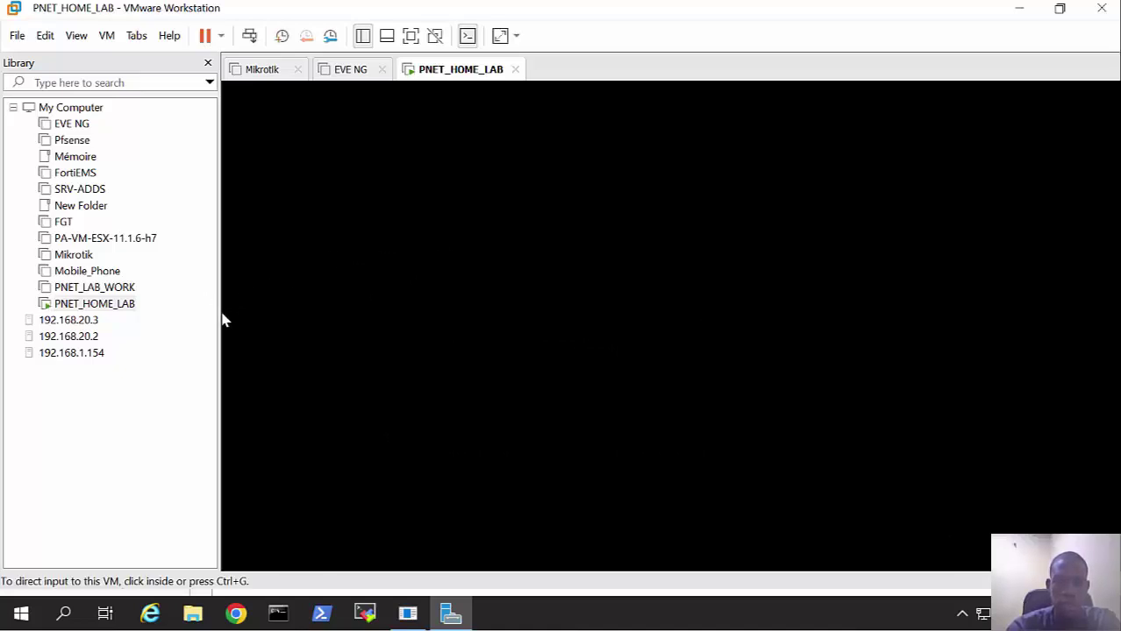
pyautogui.moveTo(221, 316); pyautogui.dragTo(176, 319)
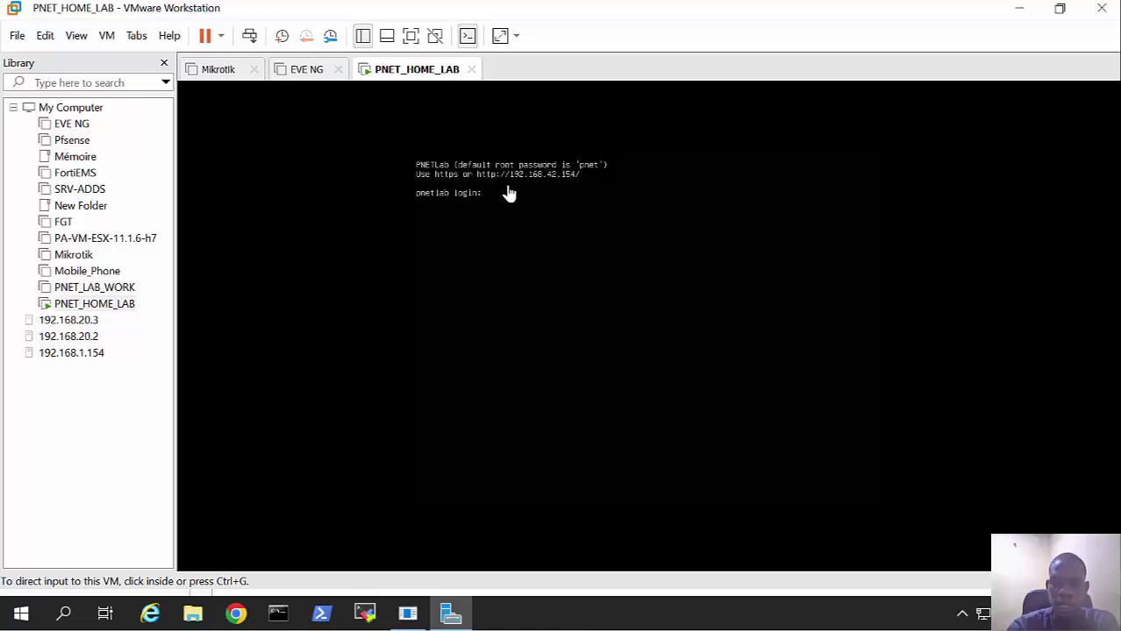
# Step: Log in to the PNETLab console as root with the password
pyautogui.click(568, 192)
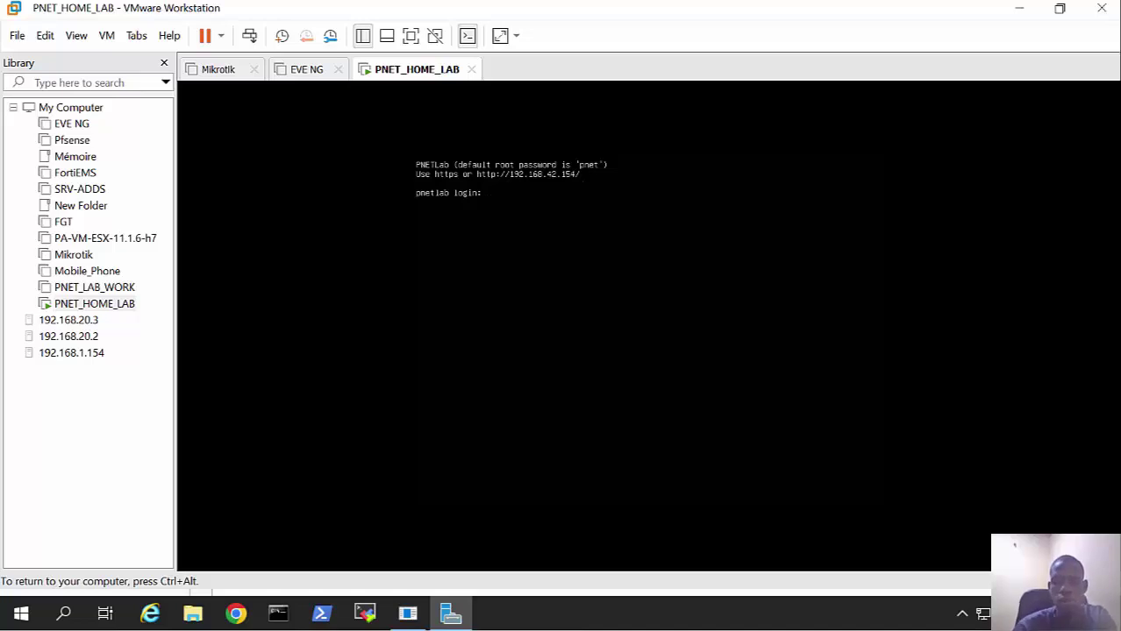
pyautogui.write('root')
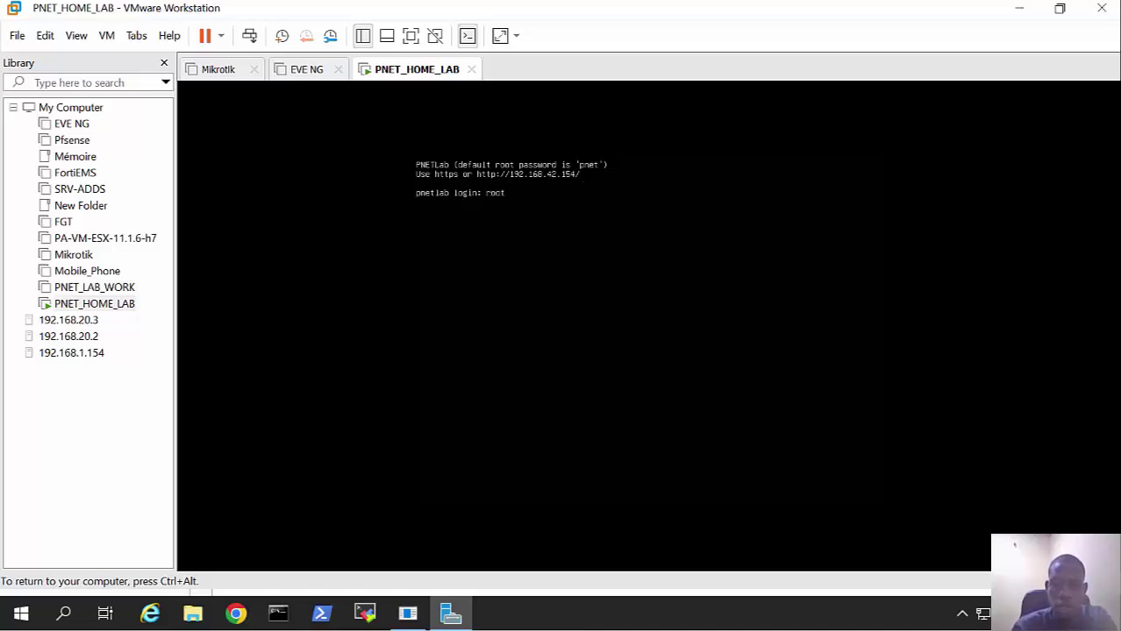
pyautogui.press('Return')
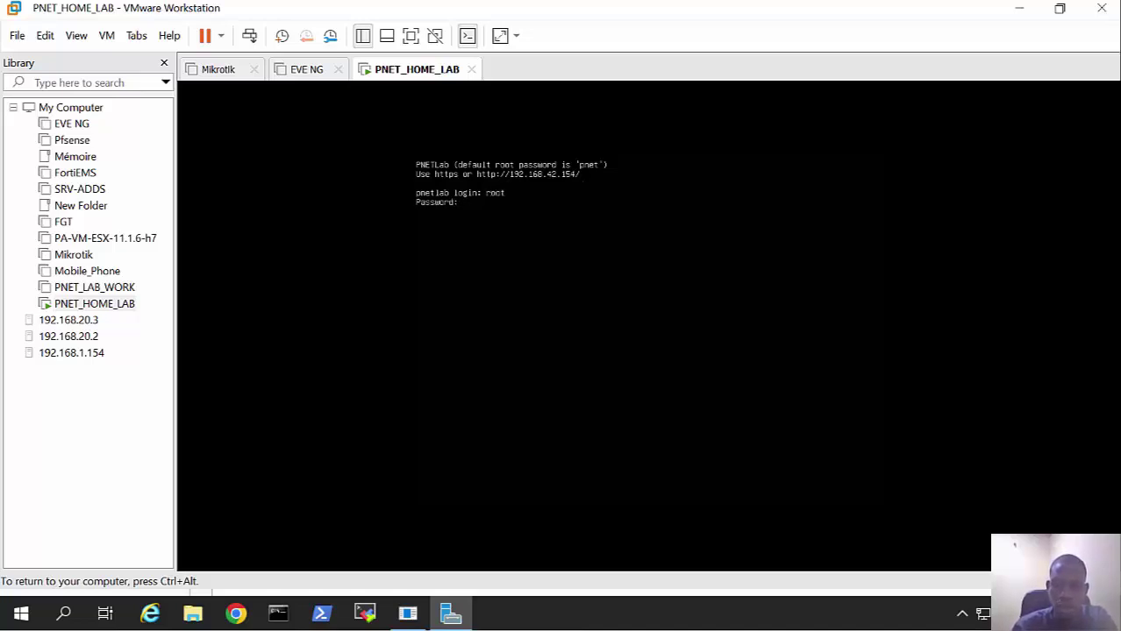
pyautogui.press('Return')
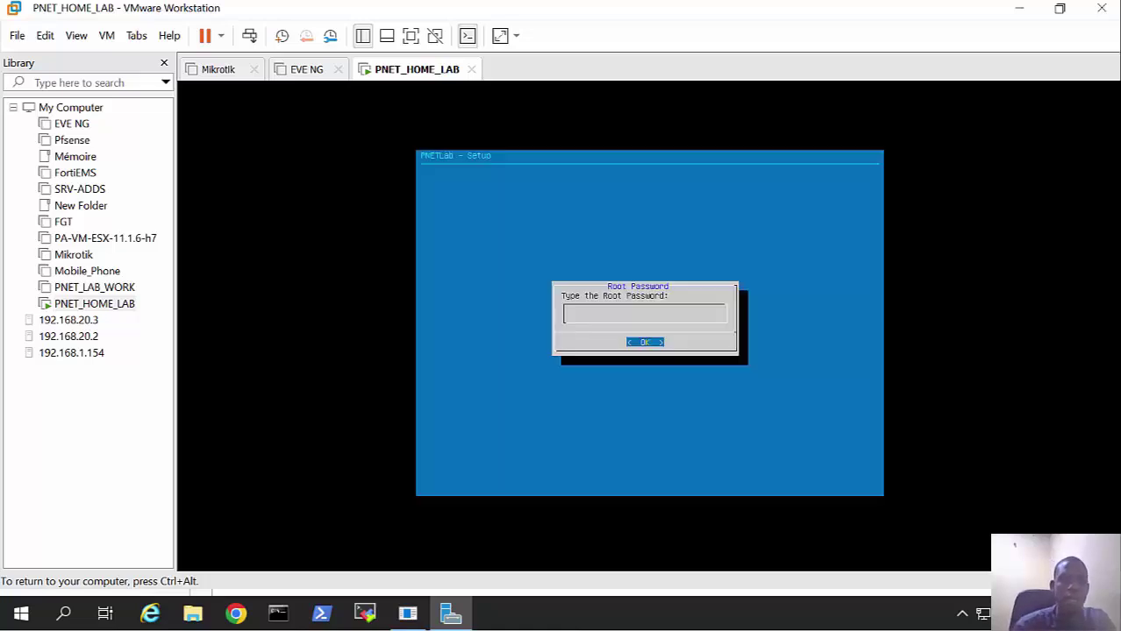
# Step: Enter and repeat a new root password in the Root Password dialog
pyautogui.hotkey('ctrl', 'alt')
pyautogui.click(506, 105)
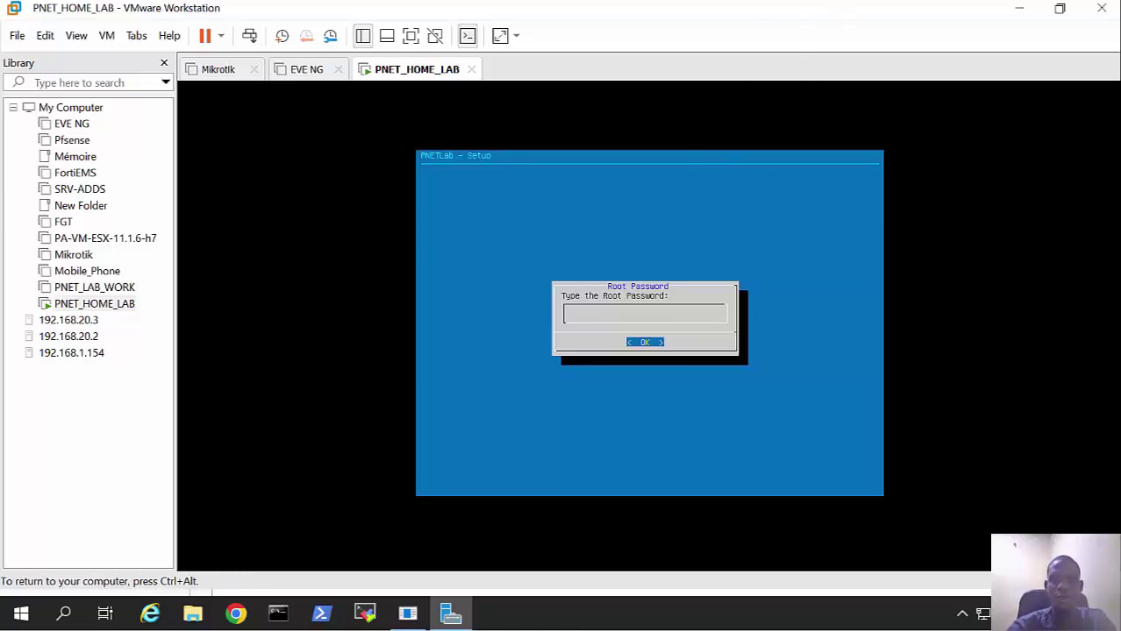
pyautogui.hotkey('ctrl', 'alt')
pyautogui.click(327, 117)
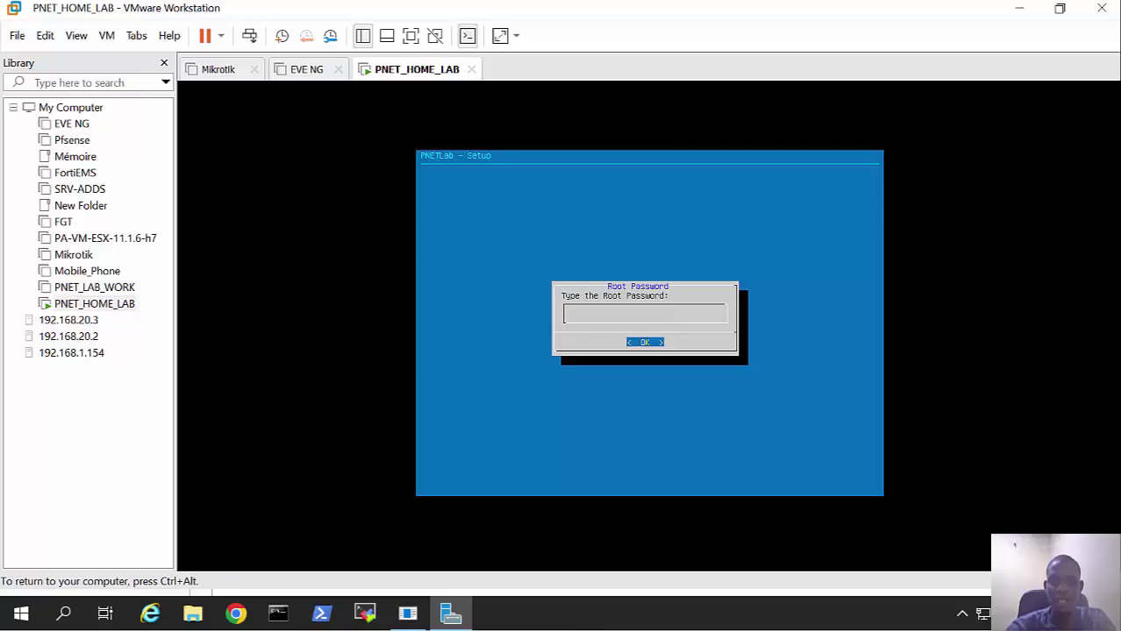
pyautogui.hotkey('ctrl', 'alt')
pyautogui.click(527, 150)
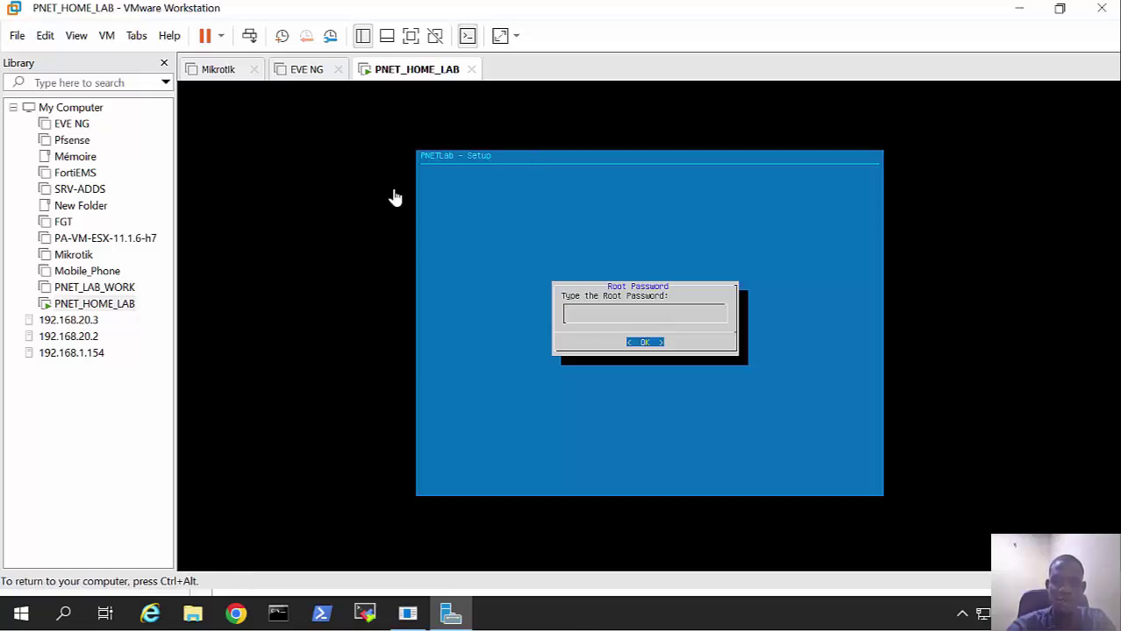
pyautogui.hotkey('ctrl', 'alt')
pyautogui.click(341, 174)
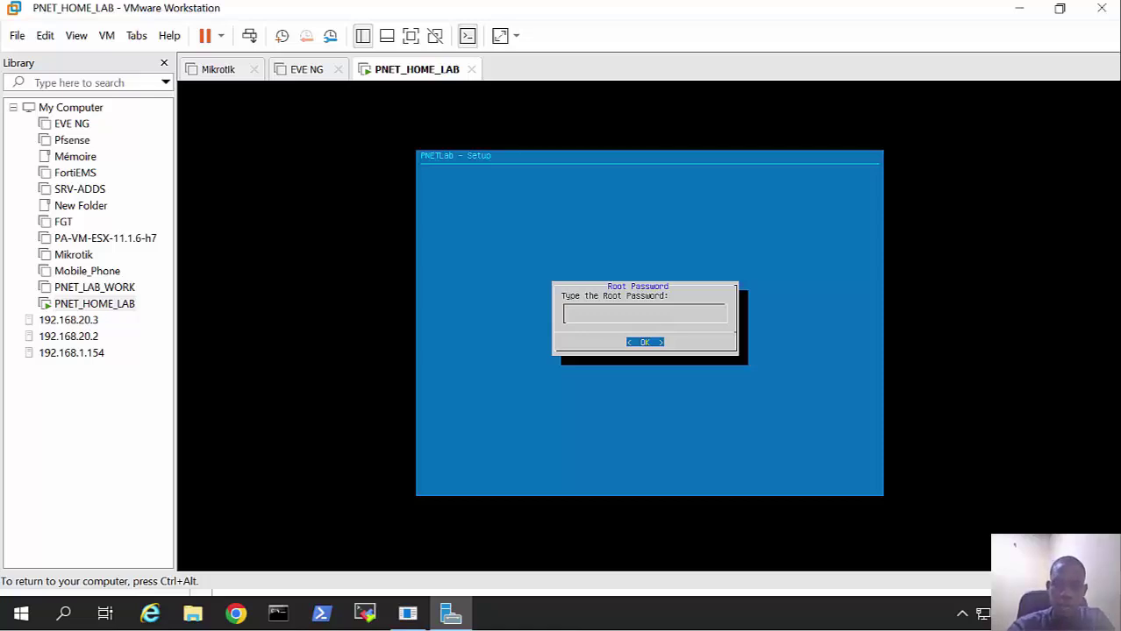
pyautogui.hotkey('ctrl', 'alt')
pyautogui.click(1021, 150)
pyautogui.hotkey('ctrl', 'alt')
pyautogui.click(900, 349)
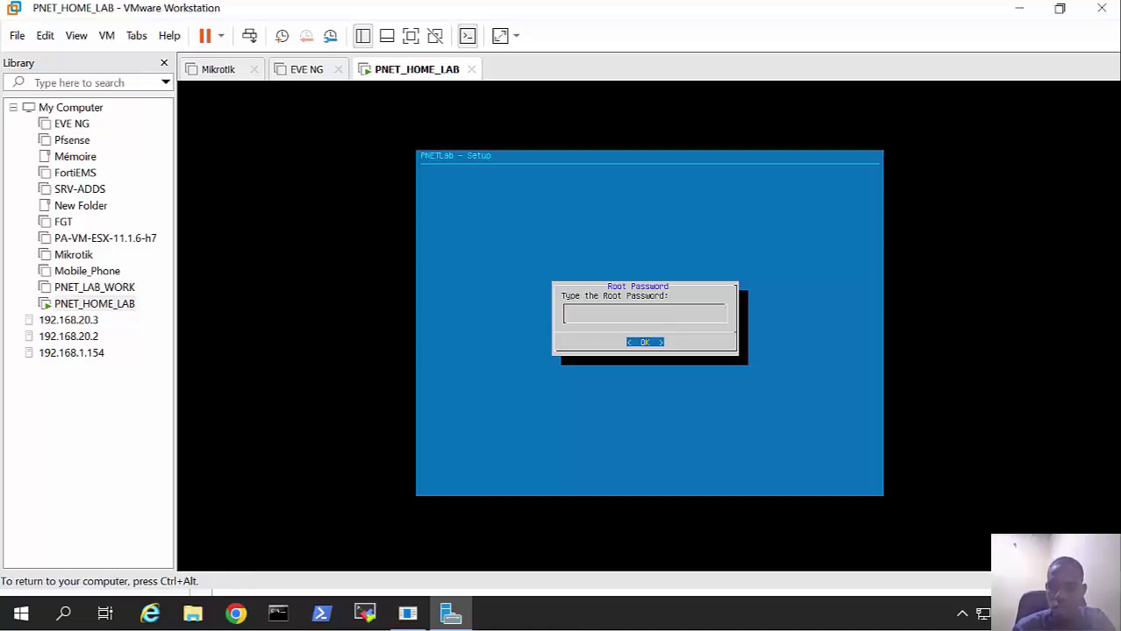
pyautogui.press('Return')
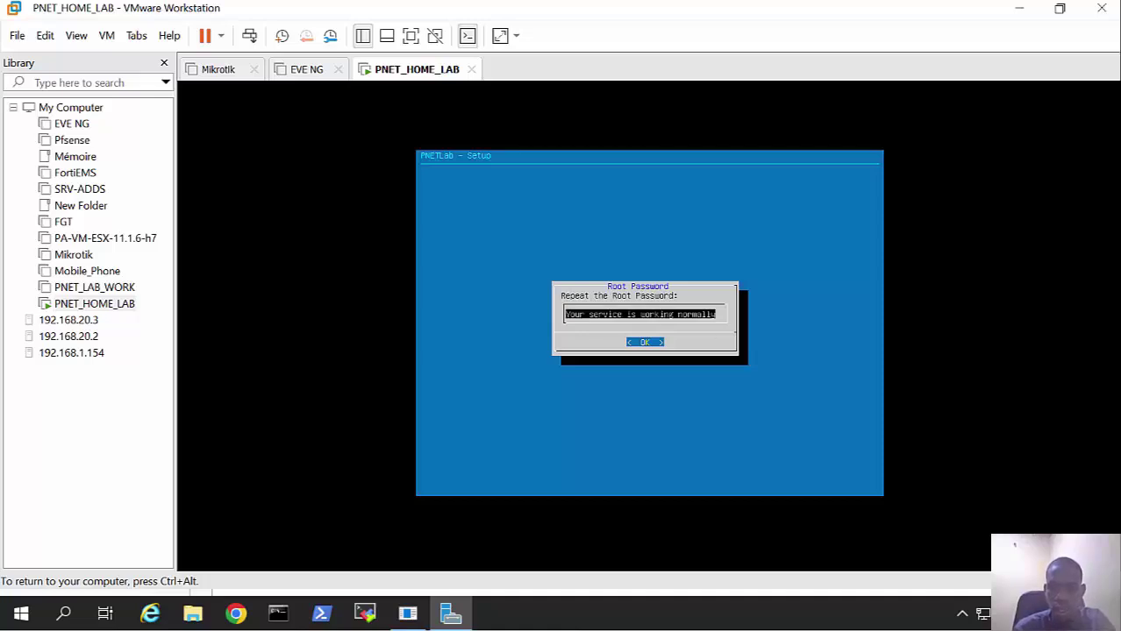
pyautogui.press('Return')
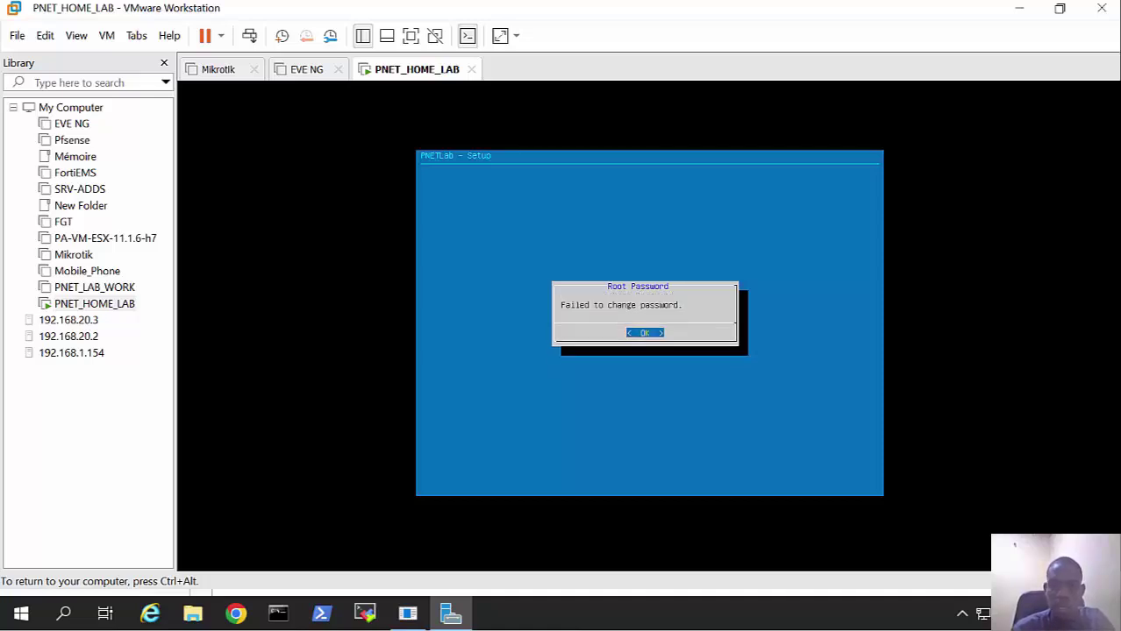
# Step: Dismiss the failure, then accept example.com, DHCP, no NTP server and a direct internet connection
pyautogui.press('Return')
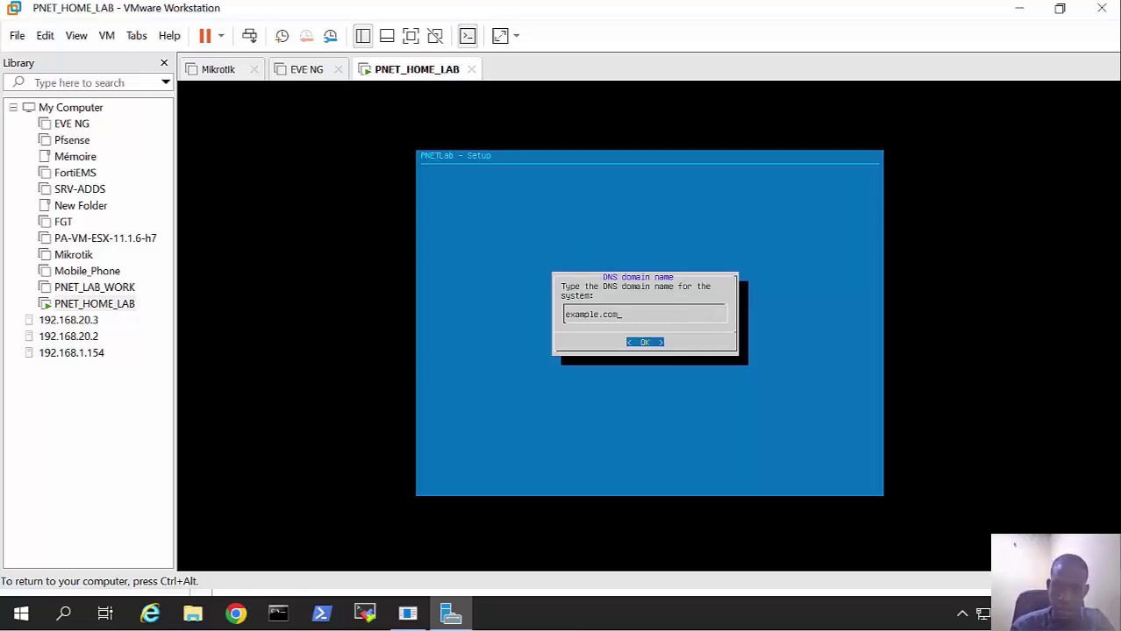
pyautogui.press('Return')
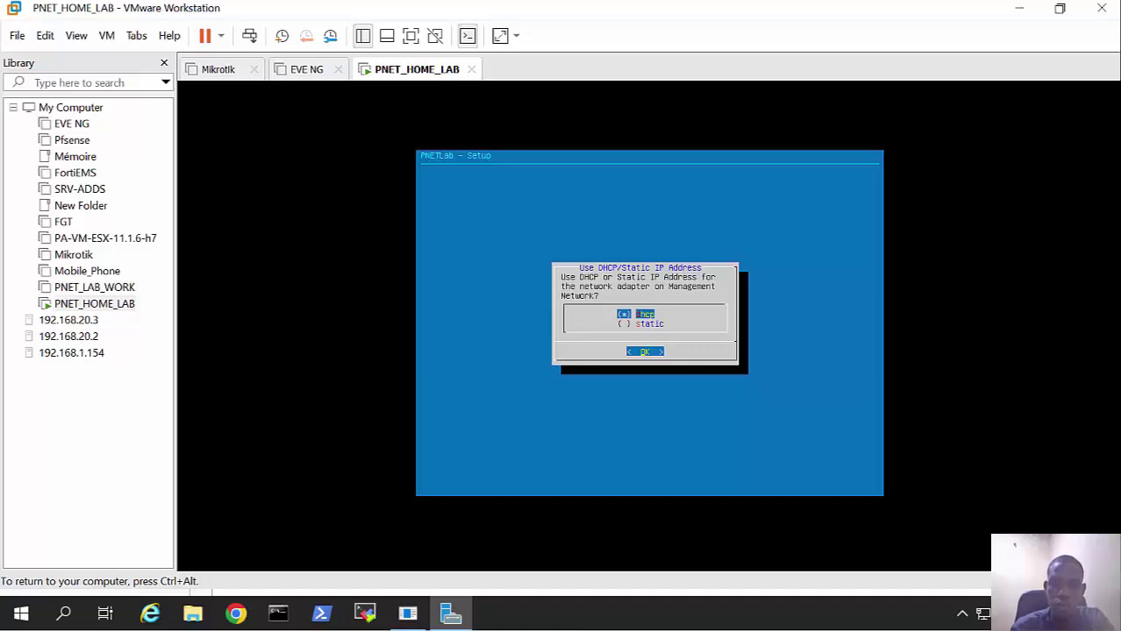
pyautogui.press('Return')
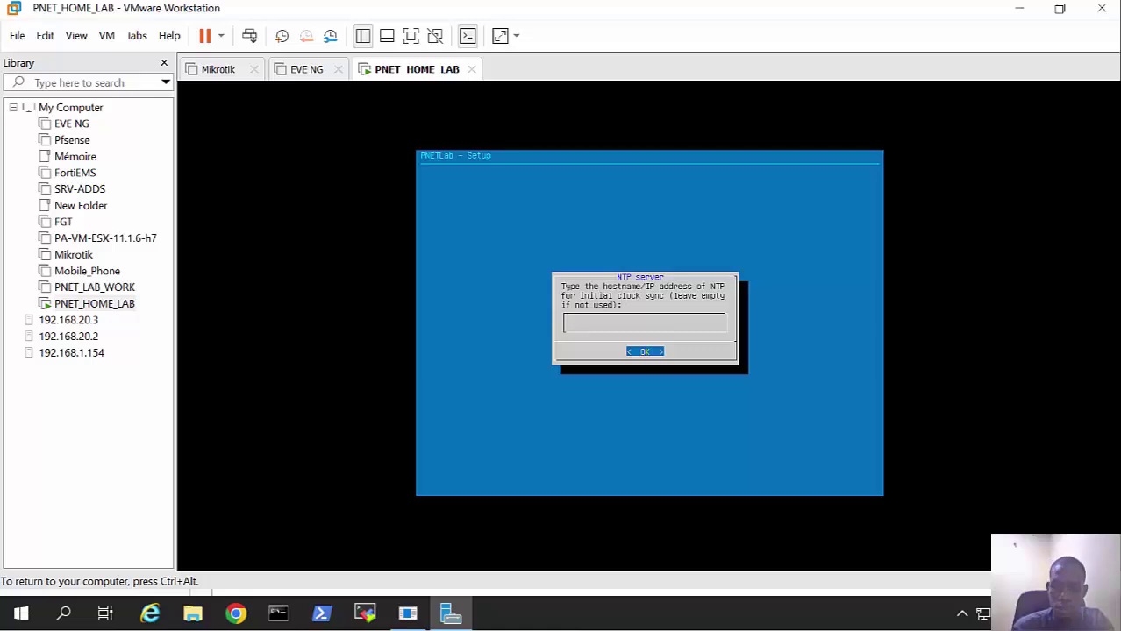
pyautogui.press('Return')
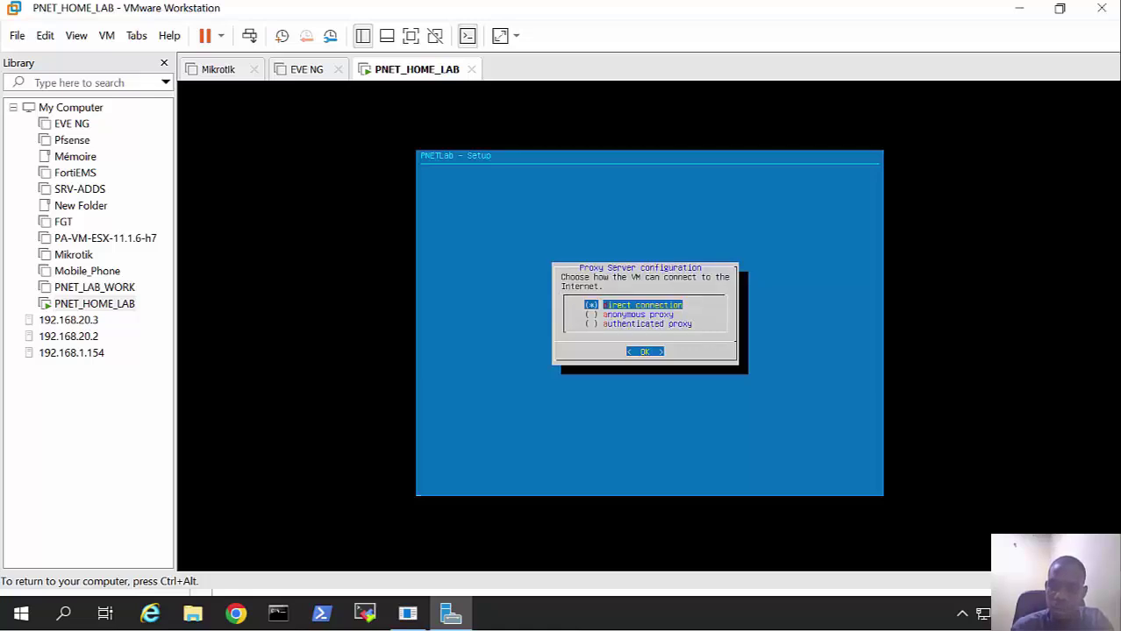
pyautogui.press('Return')
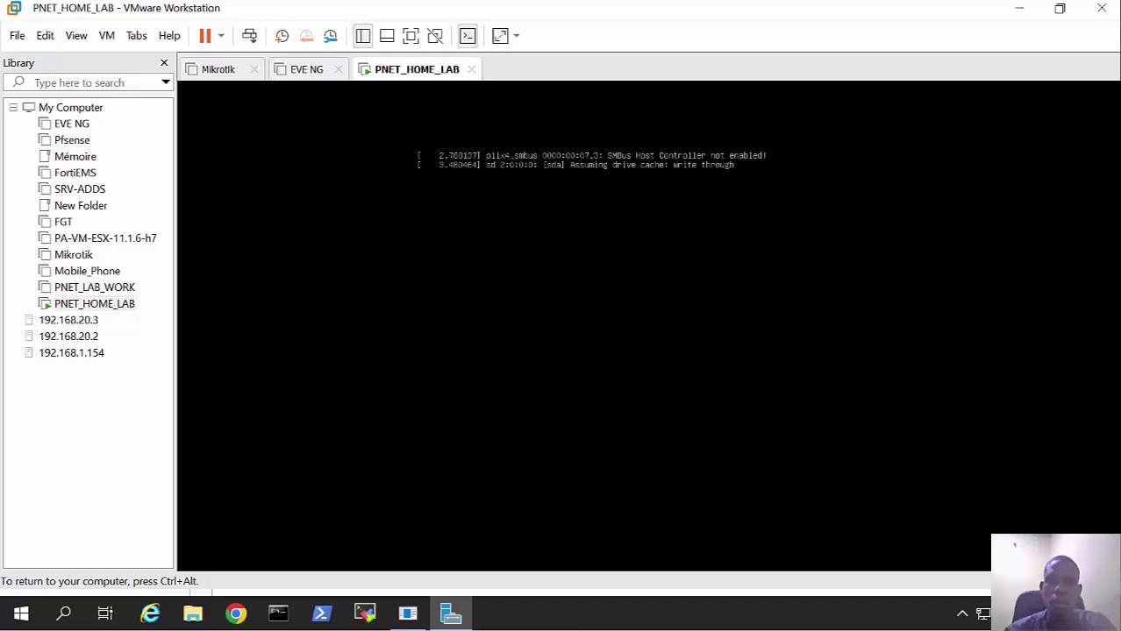
# Step: Refocus the PNET_HOME_LAB console and reprint the login prompt showing the web address
pyautogui.hotkey('ctrl', 'alt')
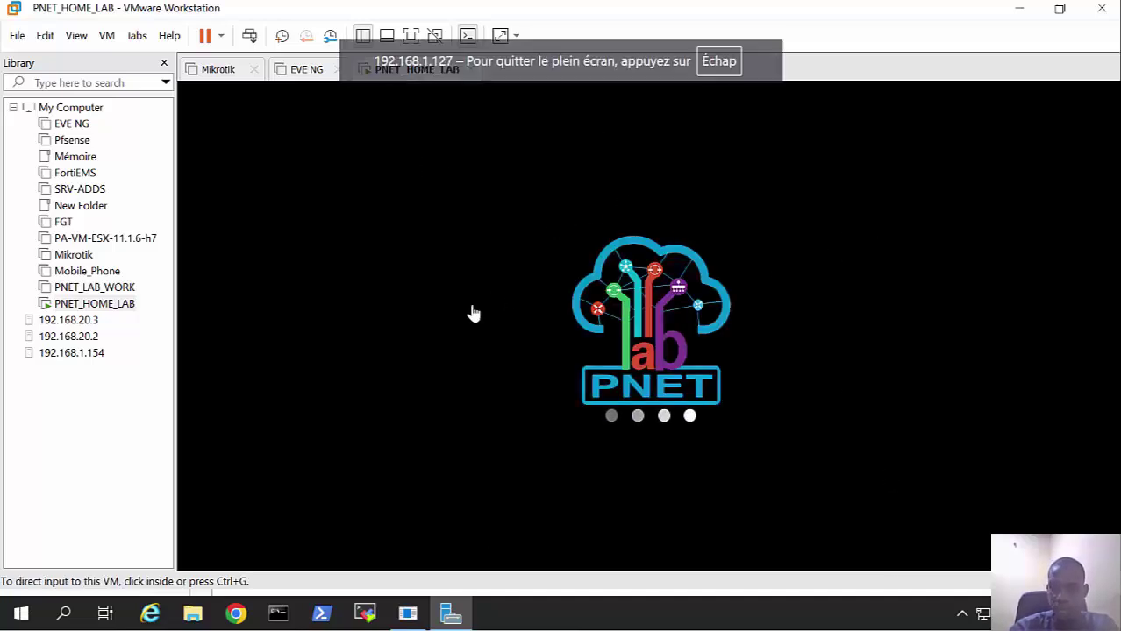
pyautogui.click(473, 313)
pyautogui.hotkey('ctrl', 'alt')
pyautogui.click(629, 201)
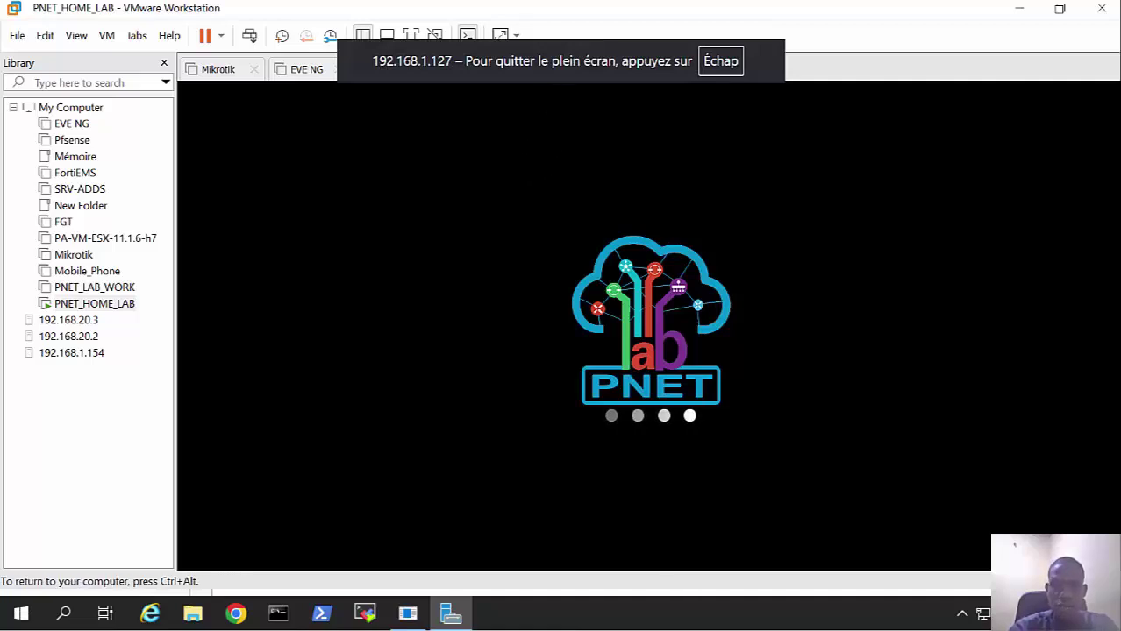
pyautogui.hotkey('ctrl', 'alt')
pyautogui.click(621, 149)
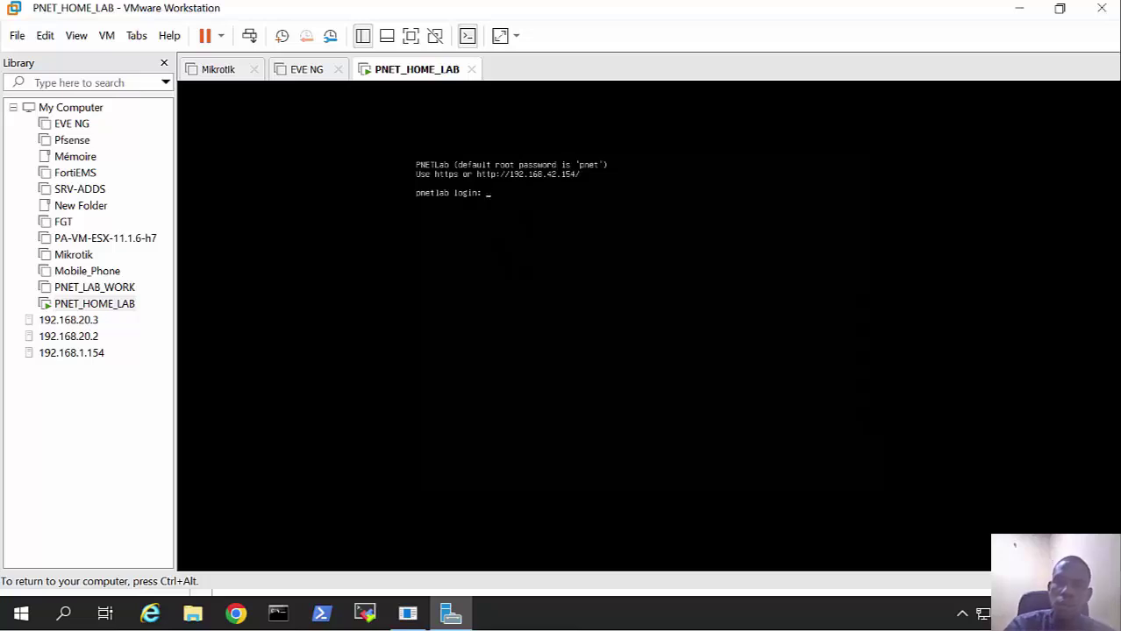
pyautogui.hotkey('ctrl', 'alt')
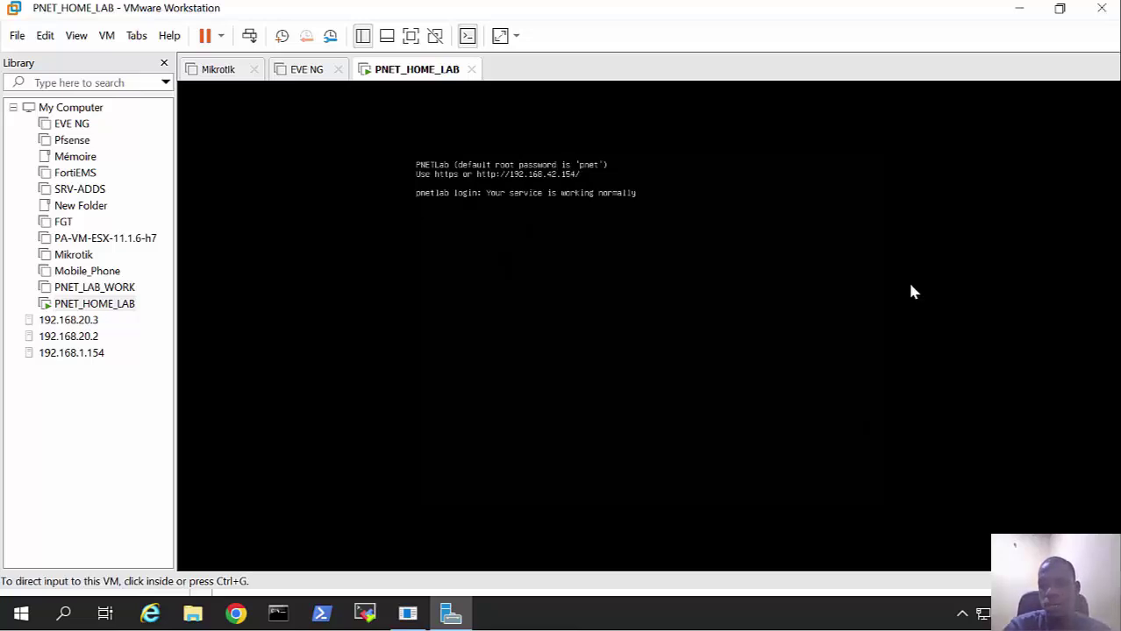
pyautogui.click(894, 277)
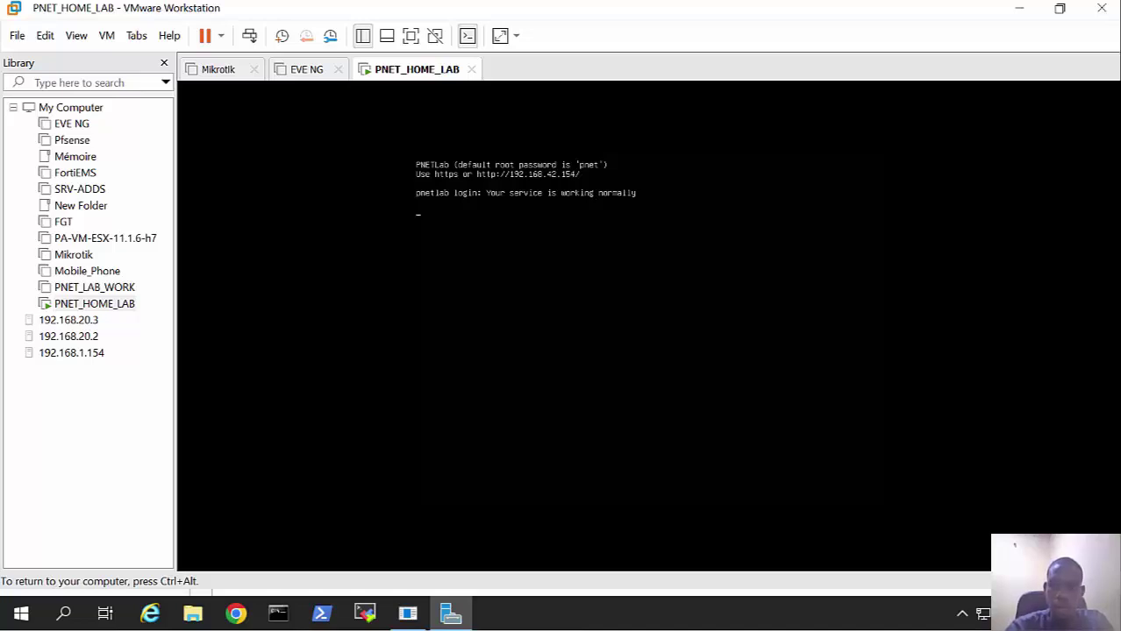
pyautogui.press('Return')
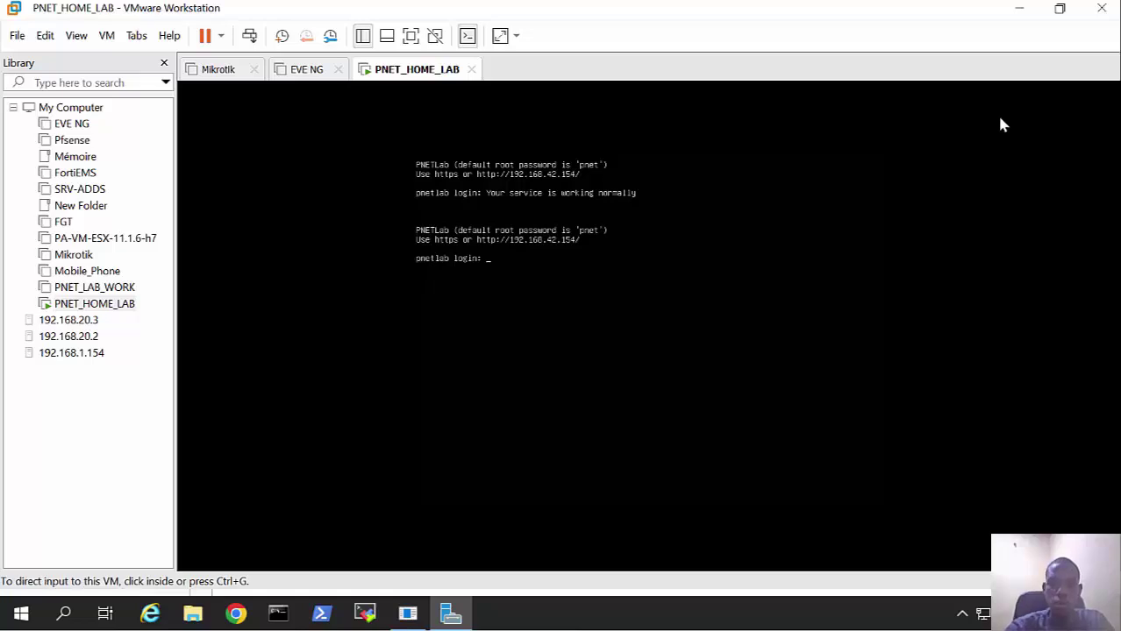
# Step: Minimize the VM, open a new Chrome tab and start typing 192.168.42
pyautogui.click(1028, 8)
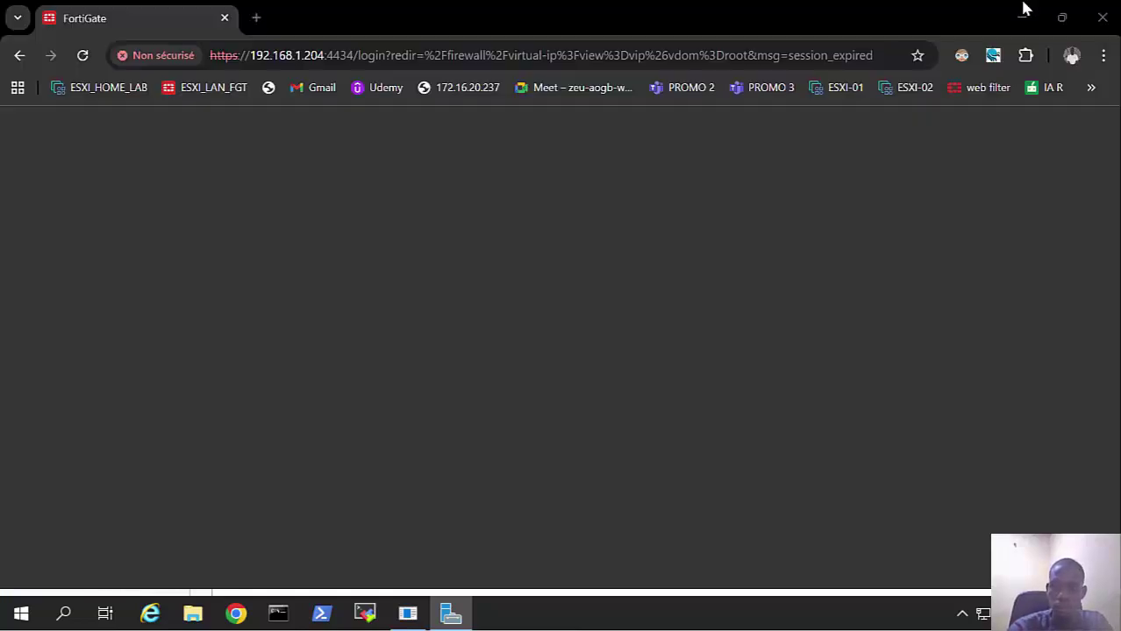
pyautogui.hotkey('ctrl', 't')
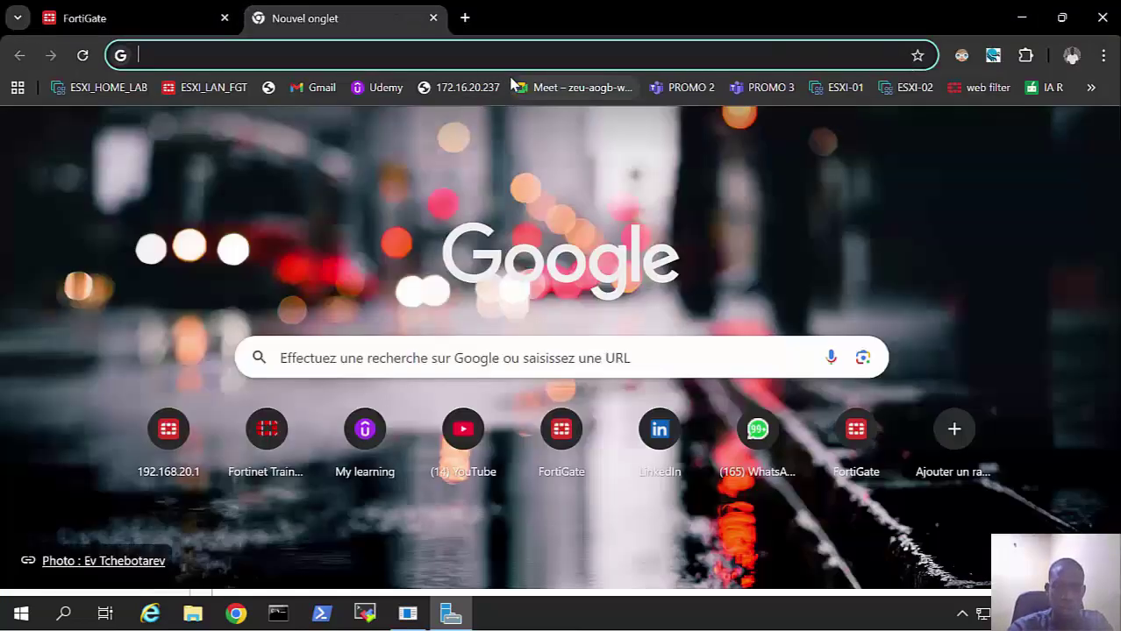
pyautogui.write('192.168.')
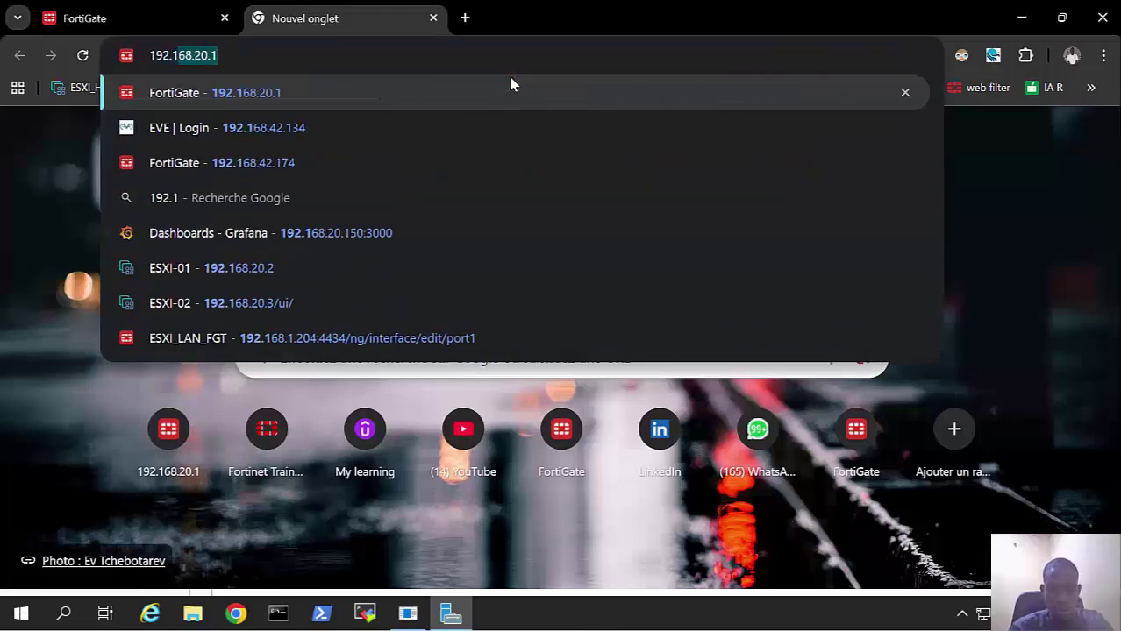
pyautogui.write('42.')
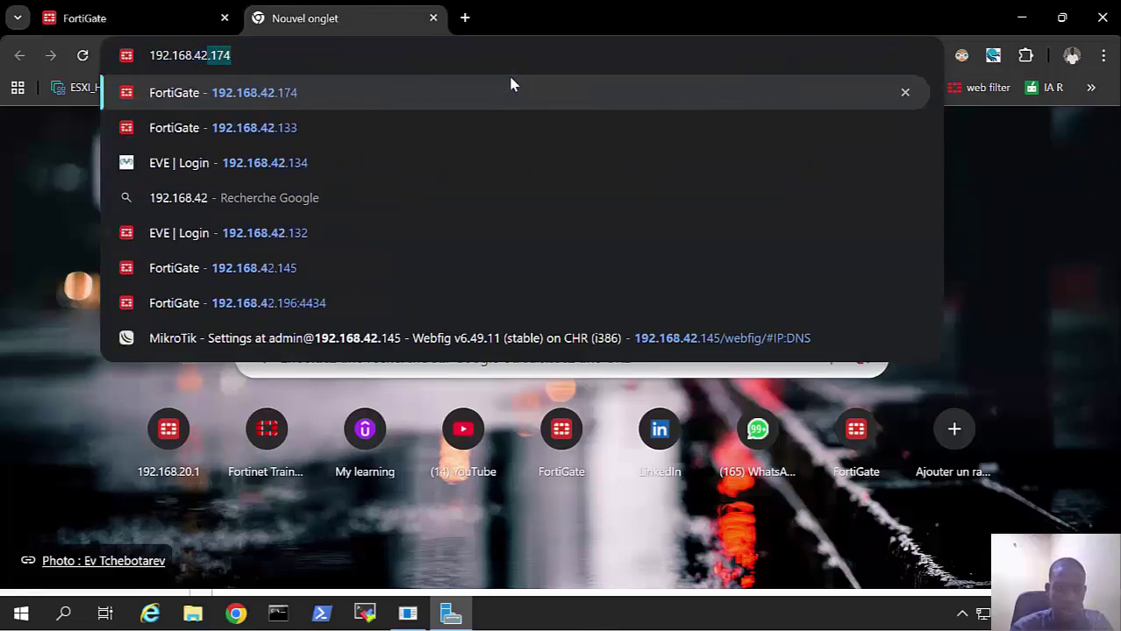
pyautogui.click(534, 616)
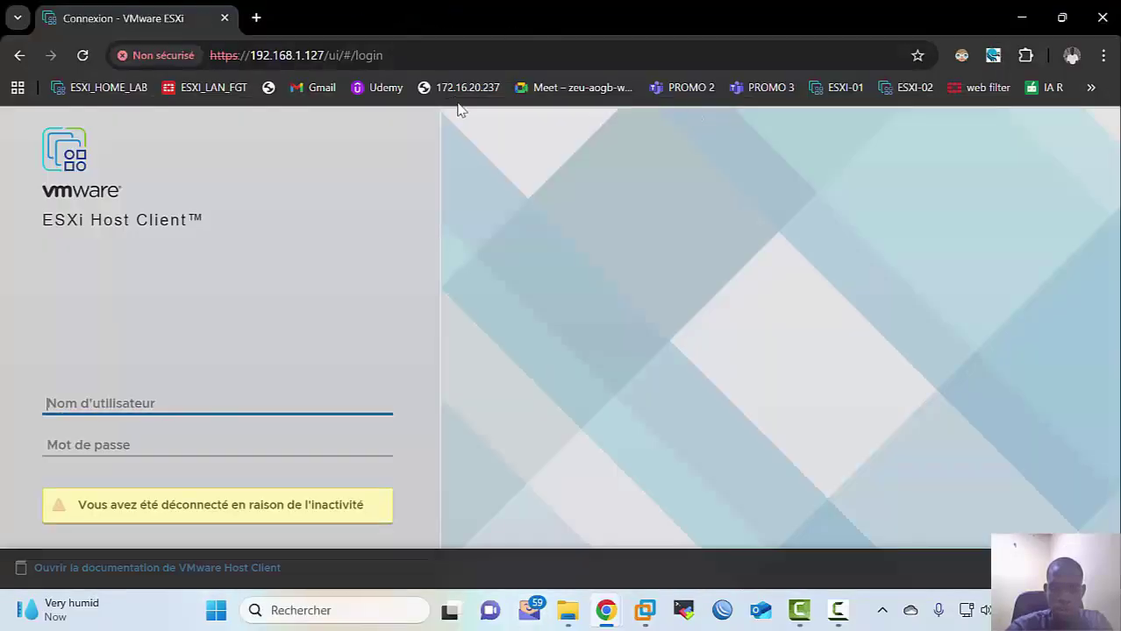
# Step: Dismiss both ESET antivirus notifications and return to the Chrome tab
pyautogui.moveTo(650, 609)
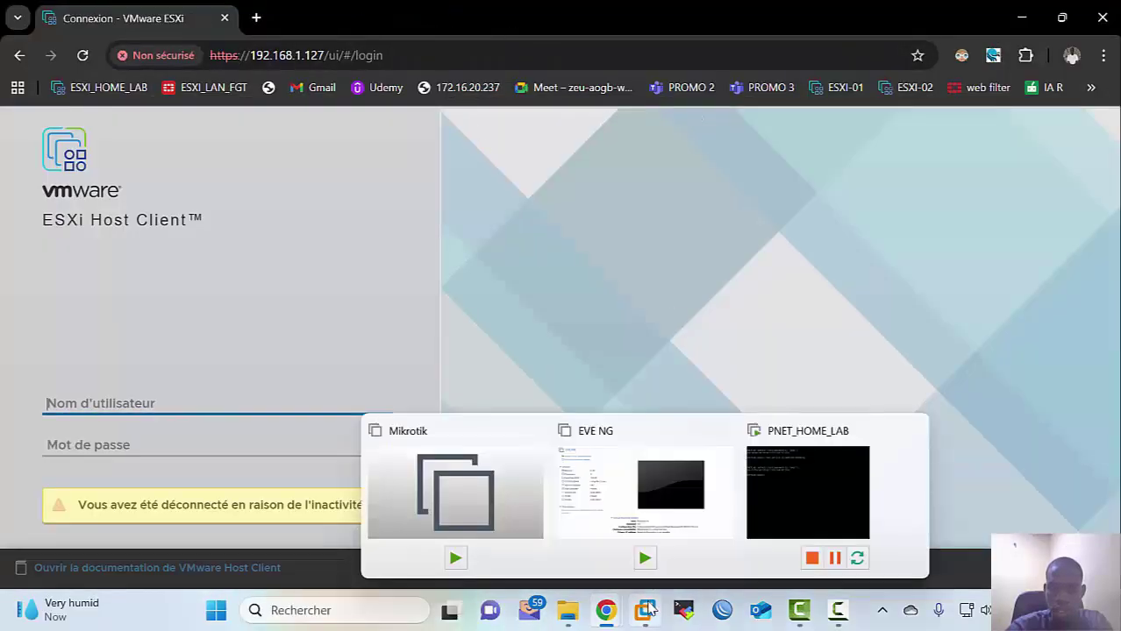
pyautogui.click(765, 505)
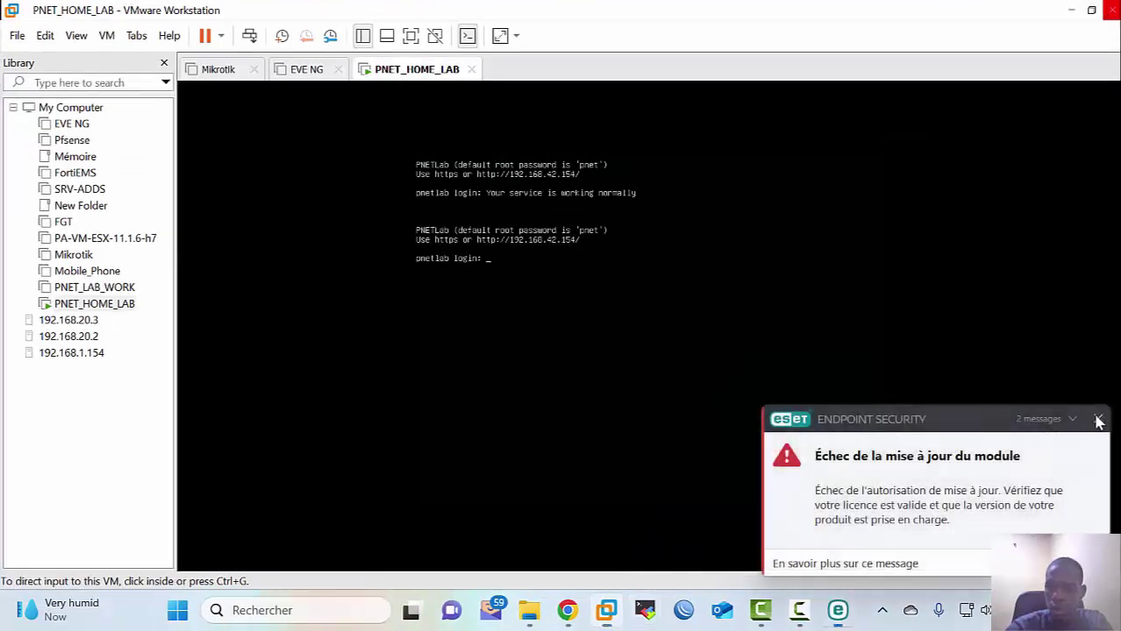
pyautogui.click(1098, 420)
pyautogui.click(1098, 419)
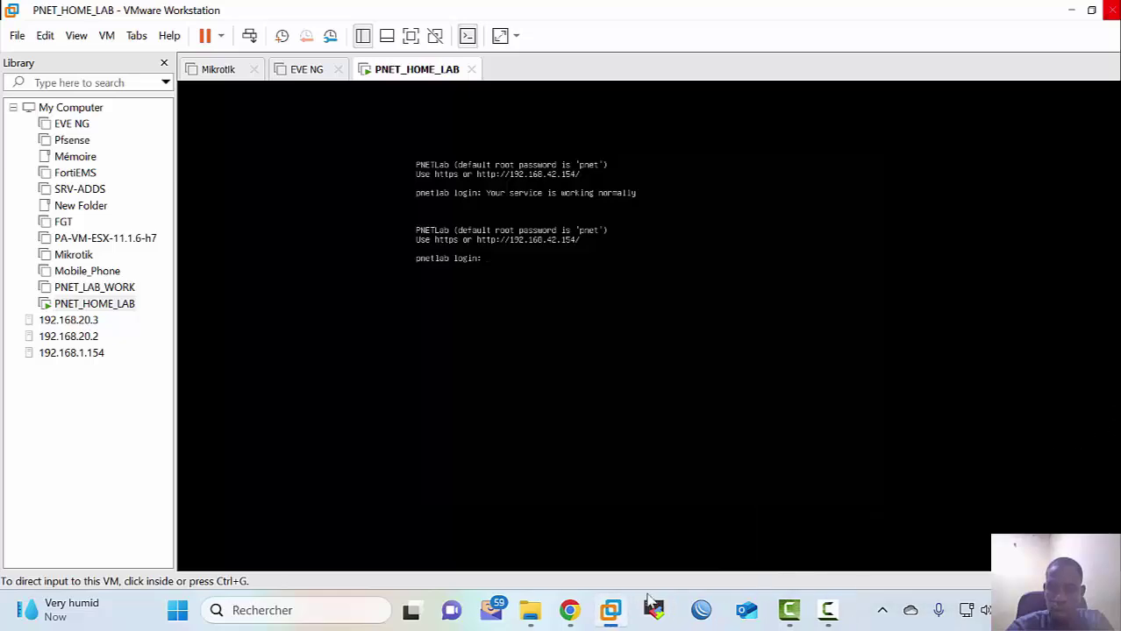
pyautogui.moveTo(606, 608)
pyautogui.click(599, 549)
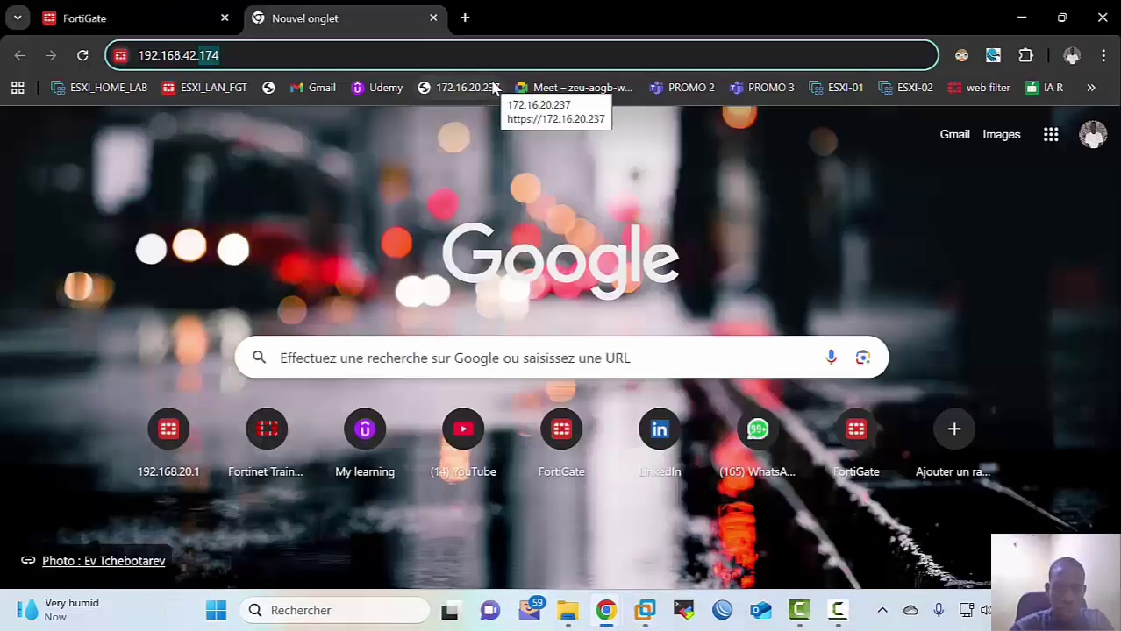
# Step: Load 192.168.42.154 and choose PNETLab's Offline Mode
pyautogui.write('154')
pyautogui.press('Return')
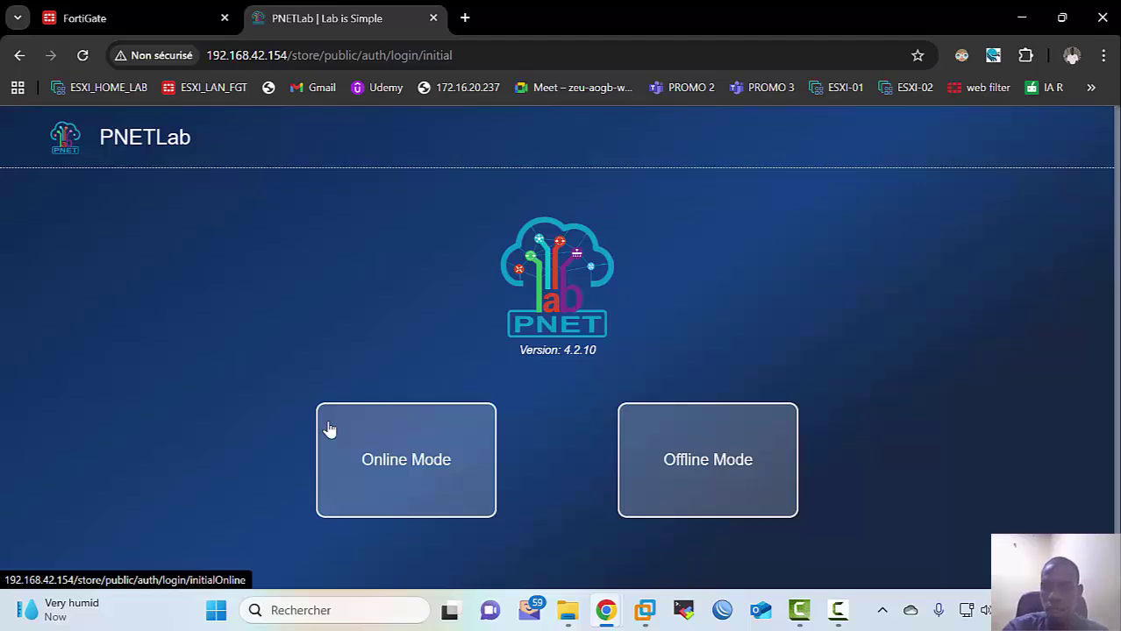
pyautogui.click(707, 456)
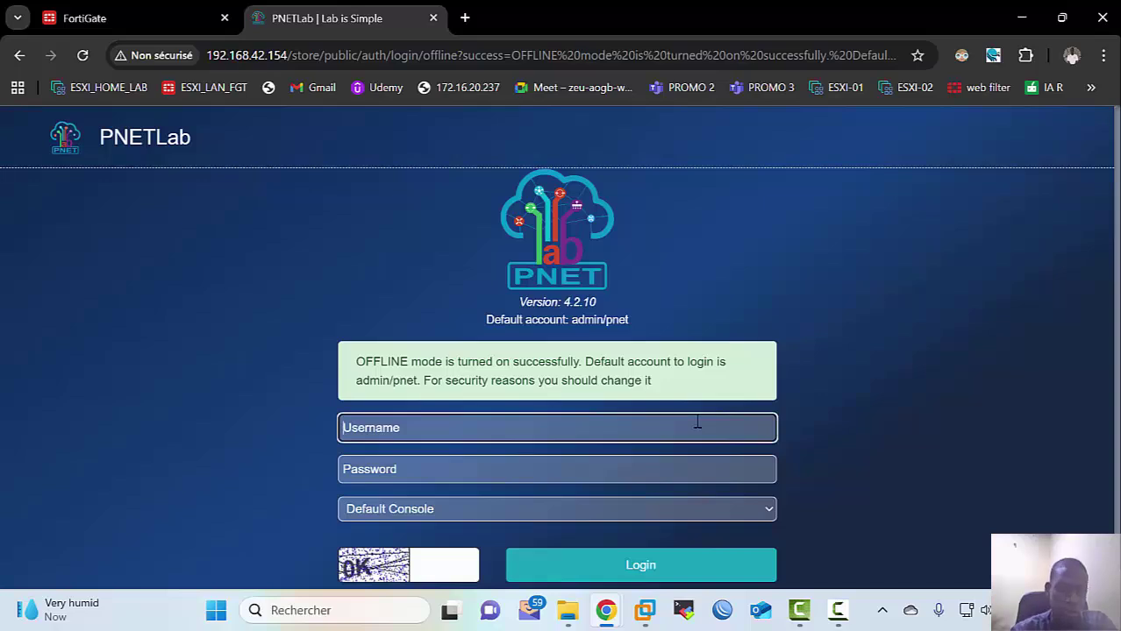
# Step: Log in as admin with the password and a corrected captcha, declining to save the password
pyautogui.write('admi')
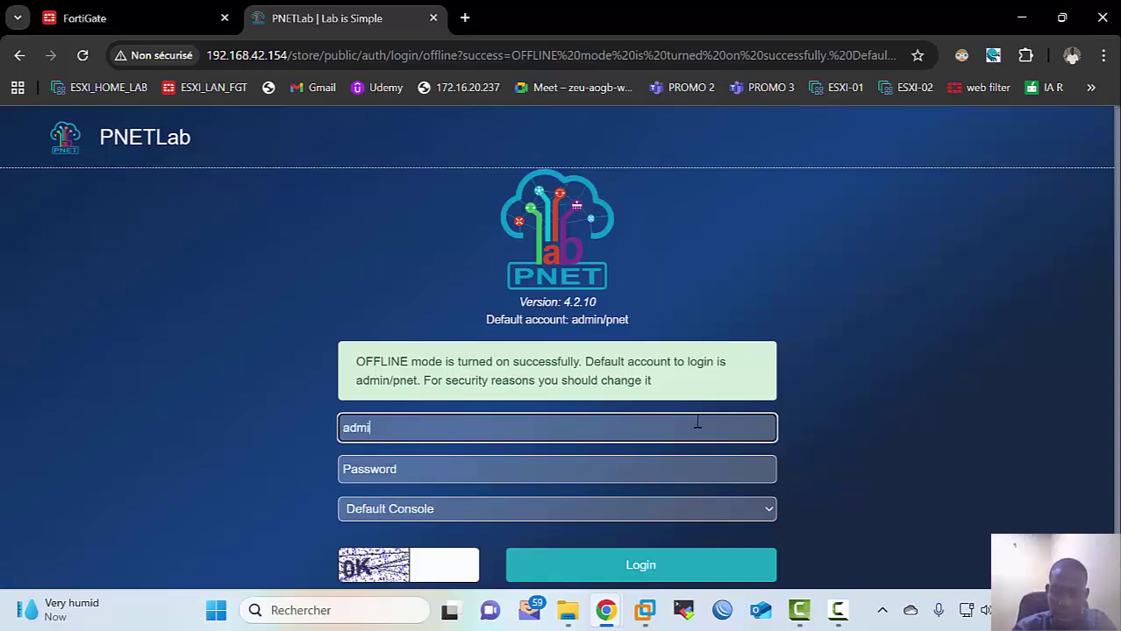
pyautogui.write('n')
pyautogui.press('Tab')
pyautogui.write('pne')
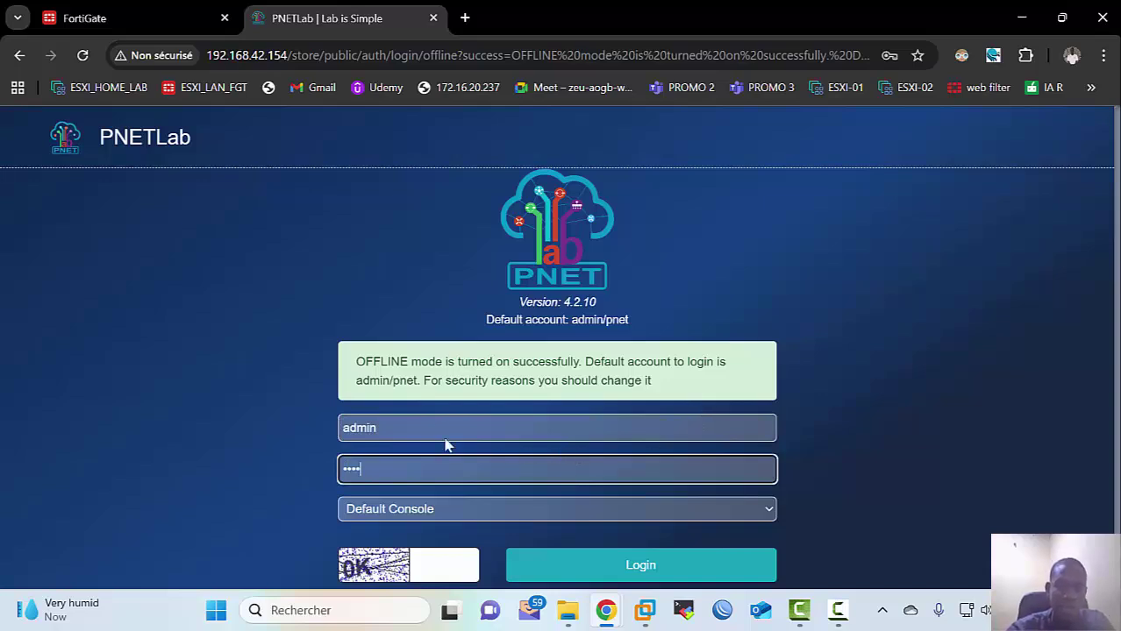
pyautogui.doubleClick(418, 434)
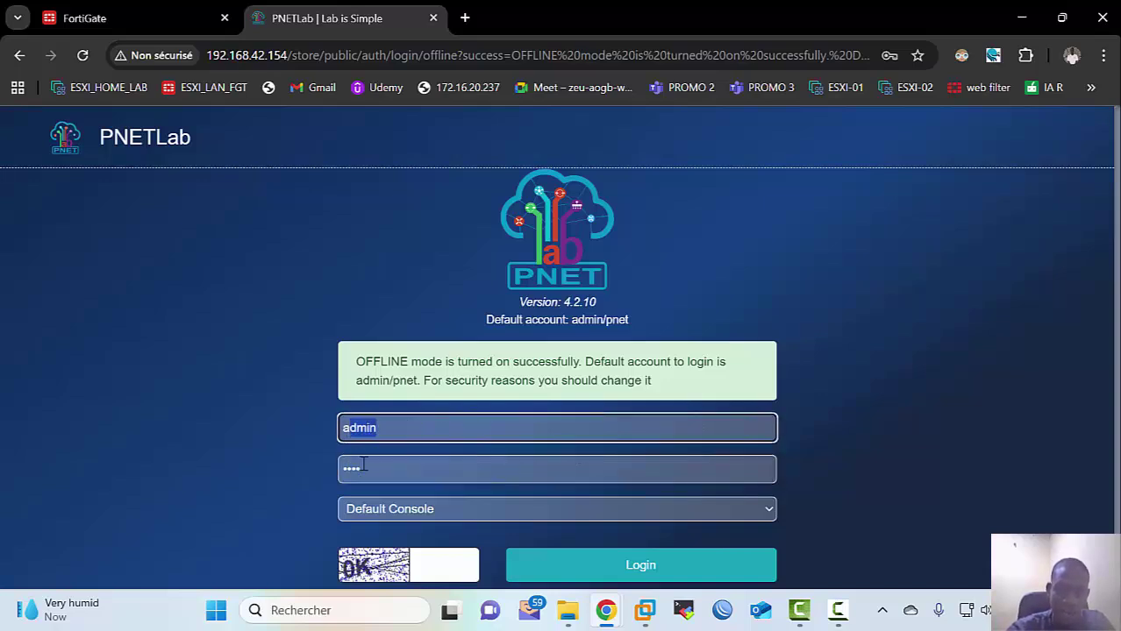
pyautogui.click(433, 570)
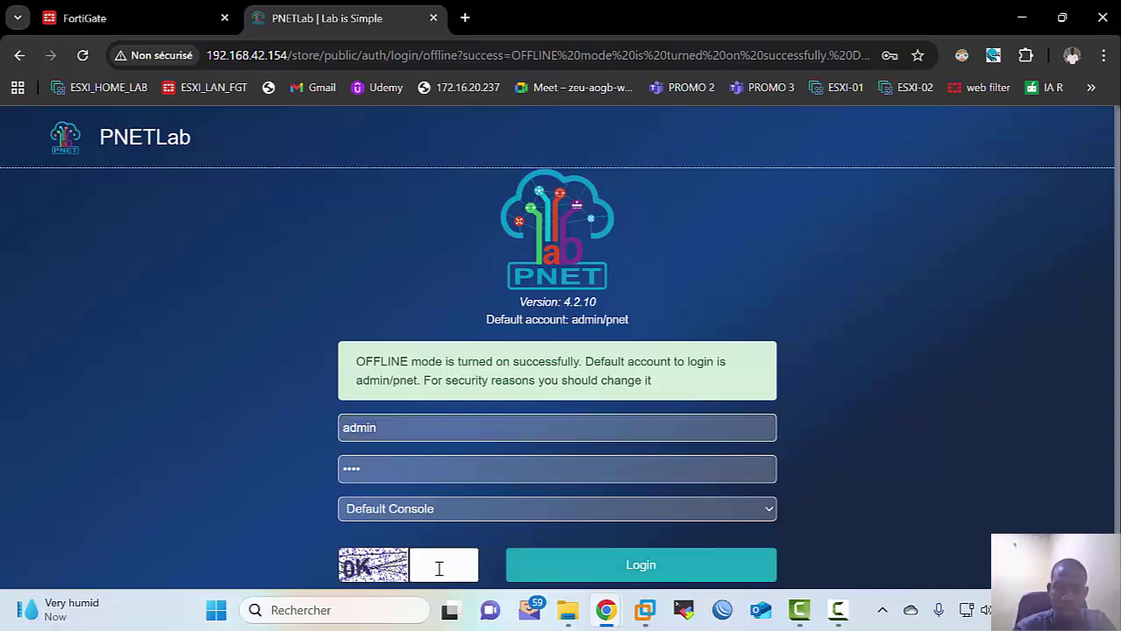
pyautogui.write('OK')
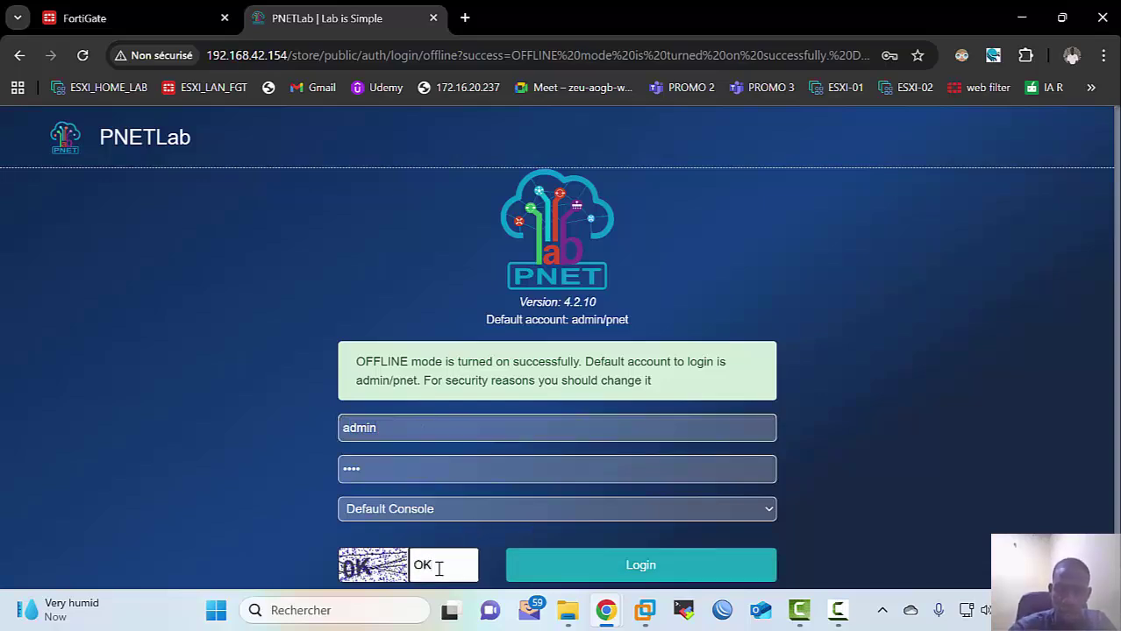
pyautogui.click(726, 582)
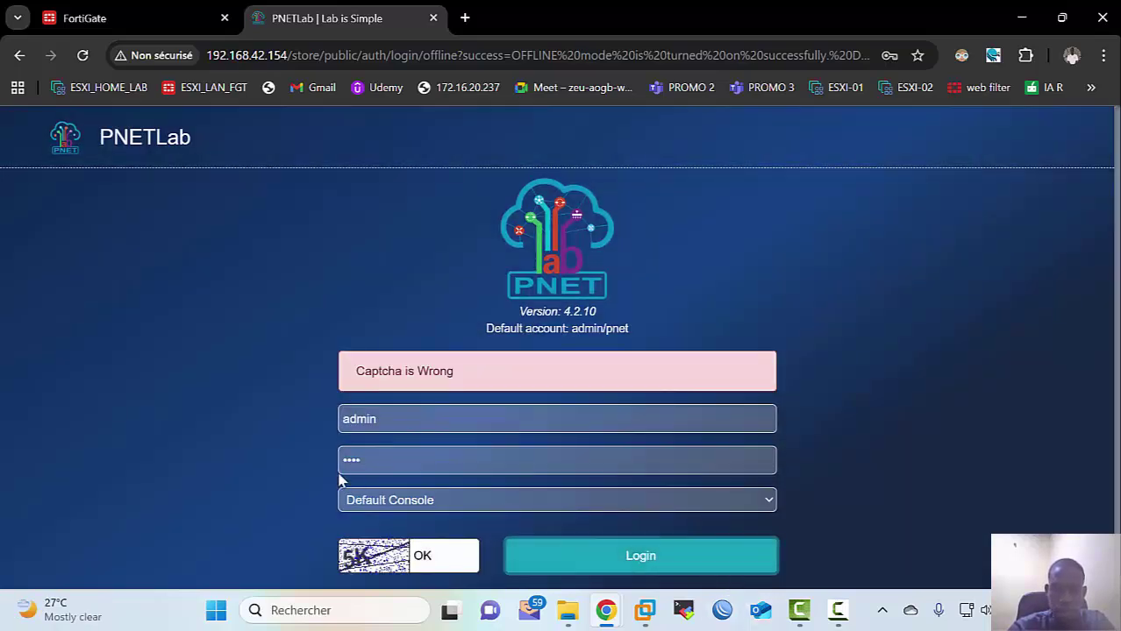
pyautogui.doubleClick(435, 557)
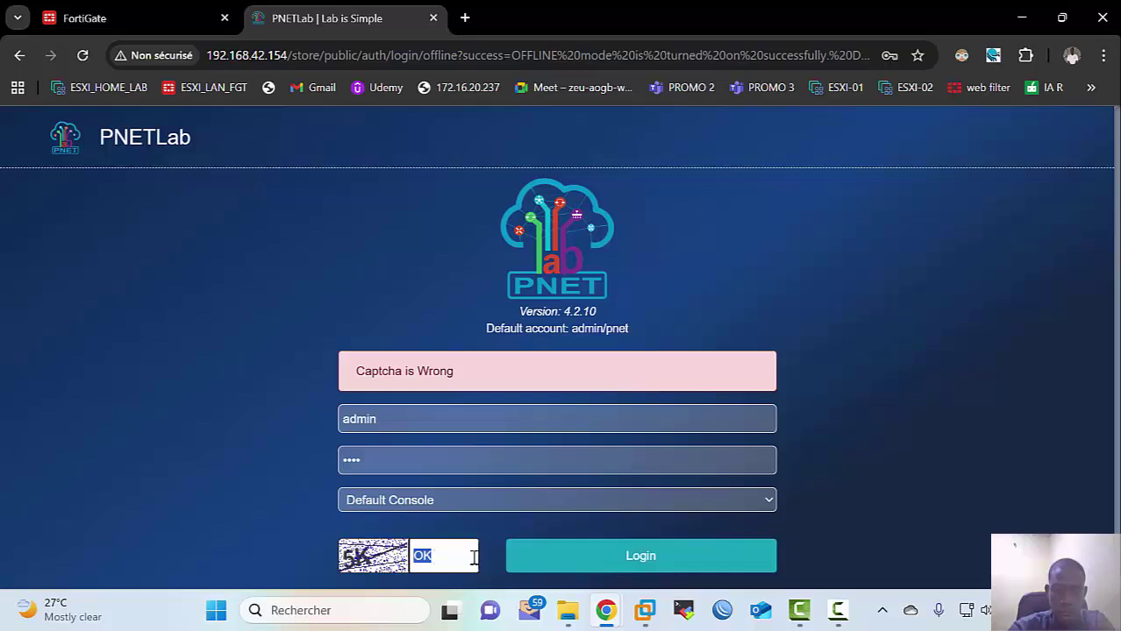
pyautogui.write('5')
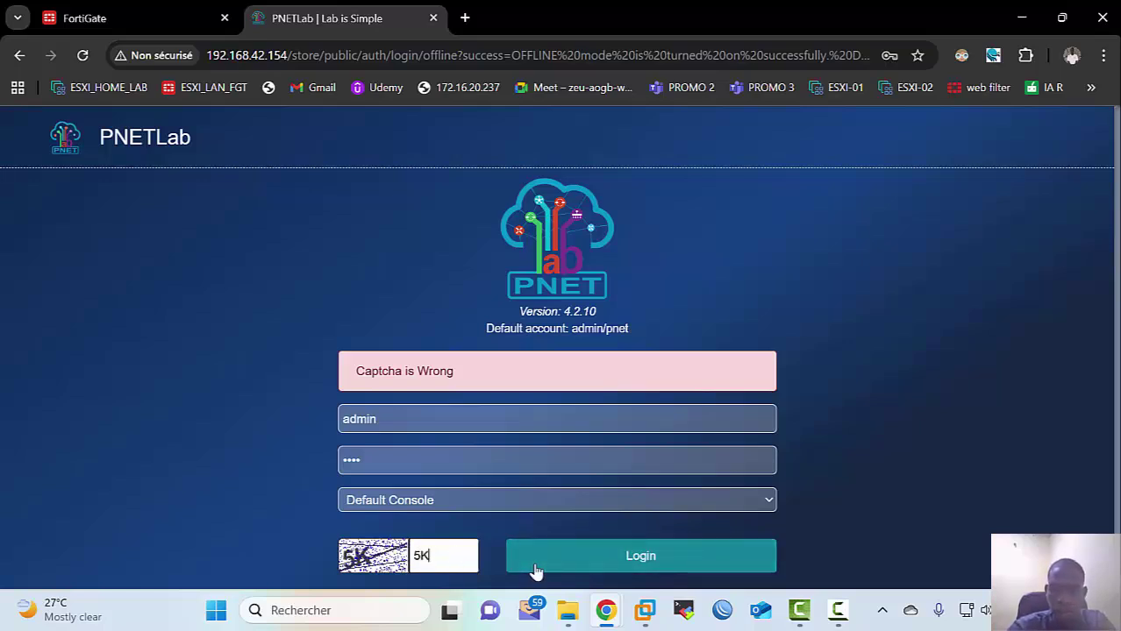
pyautogui.click(536, 571)
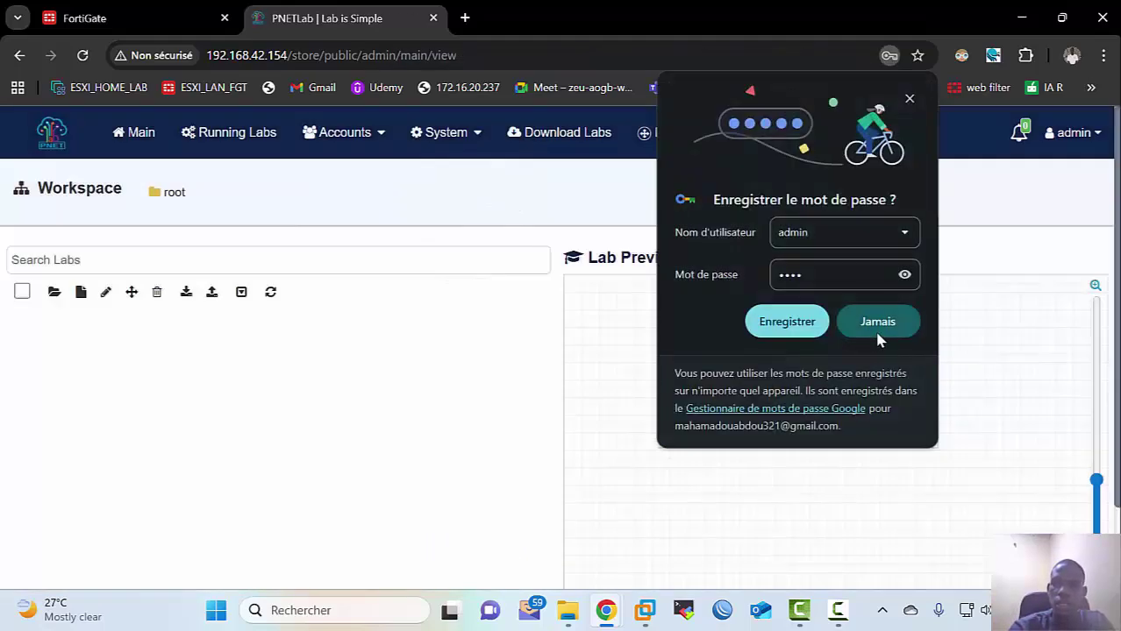
pyautogui.click(877, 334)
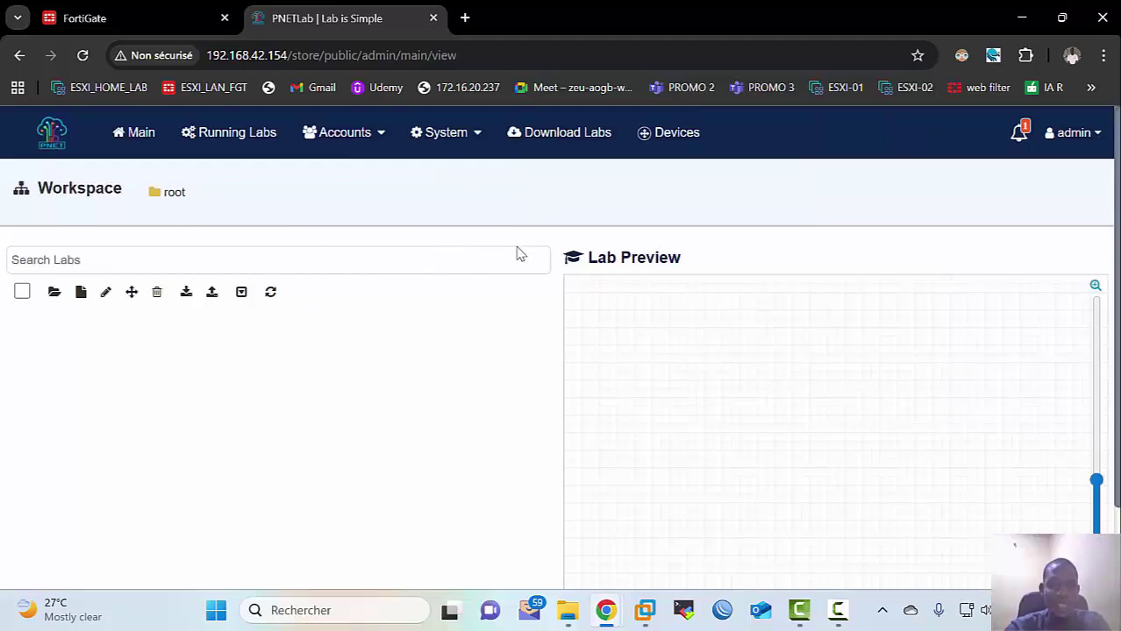
# Step: Add a new lab, fixing the name typo so it reads FIRST_LAB
pyautogui.click(79, 295)
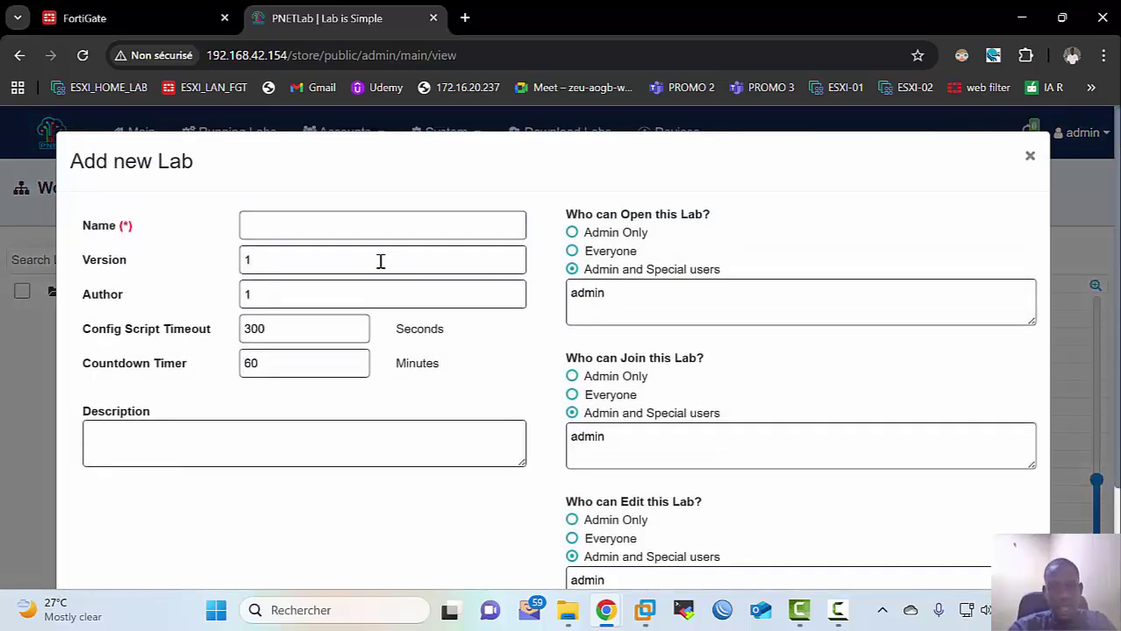
pyautogui.click(380, 235)
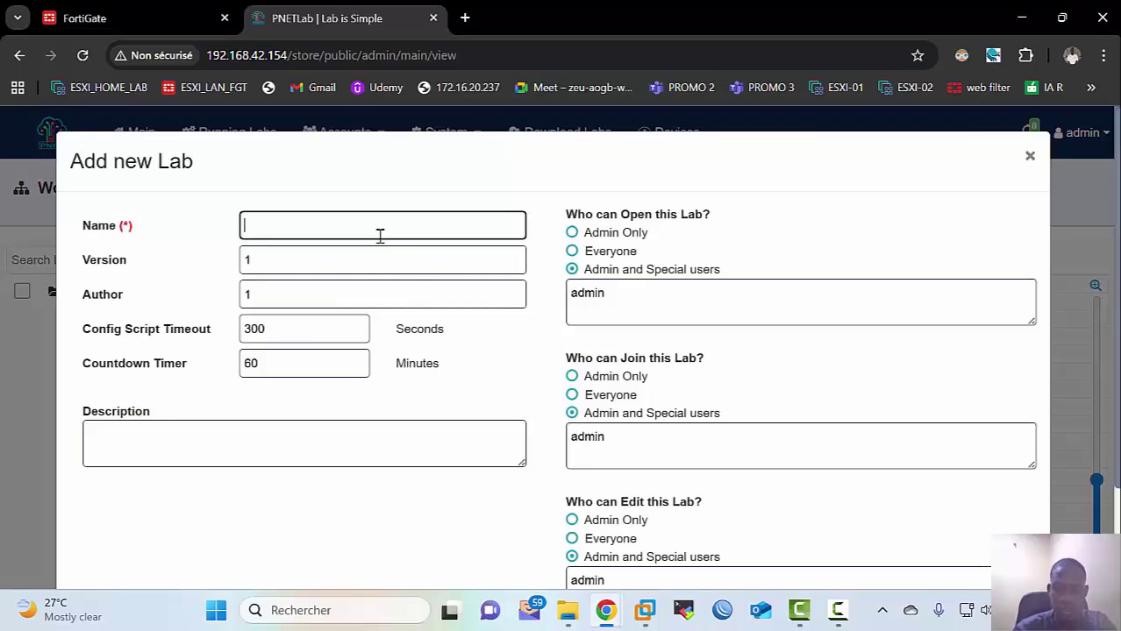
pyautogui.write('FIRTS')
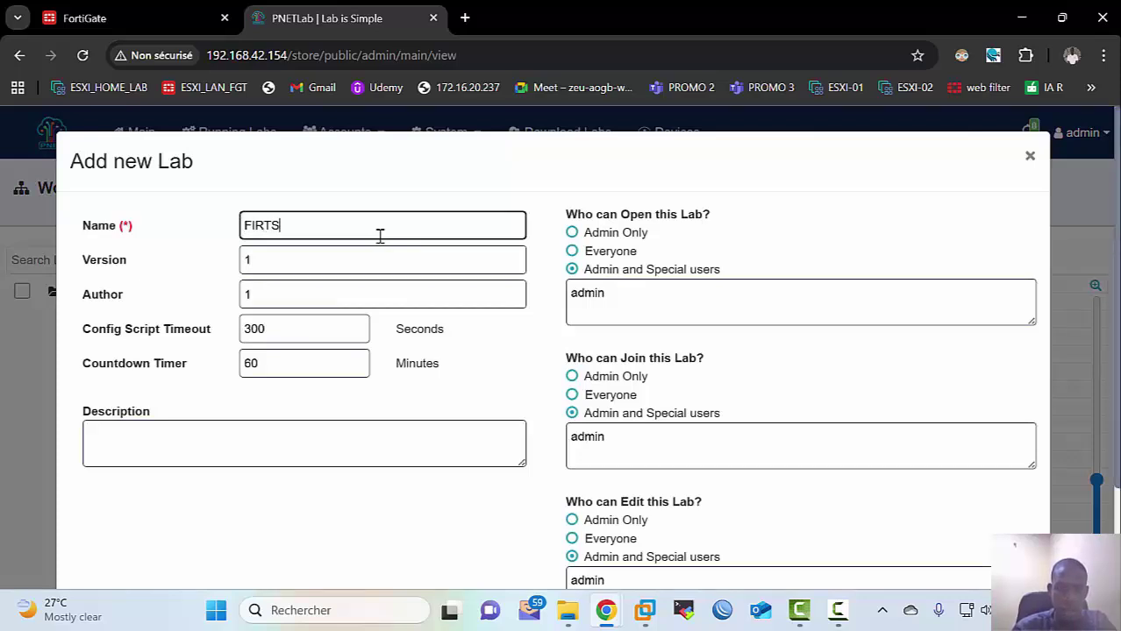
pyautogui.press('BackSpace')
pyautogui.press('BackSpace')
pyautogui.write('ST_LAB')
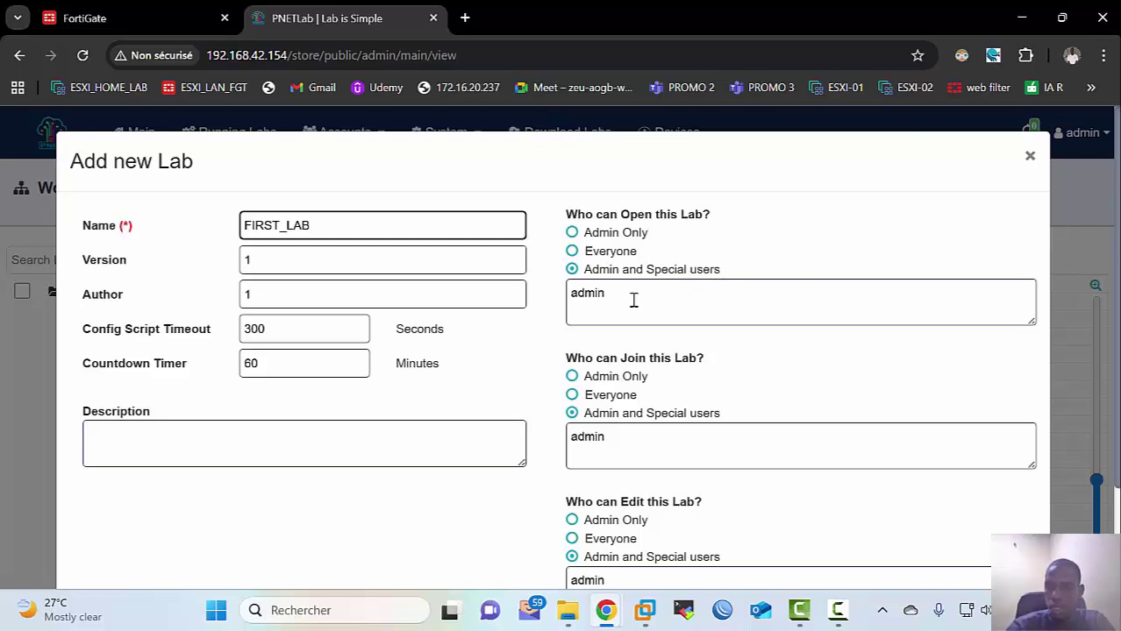
pyautogui.scroll(-2, 628, 398)
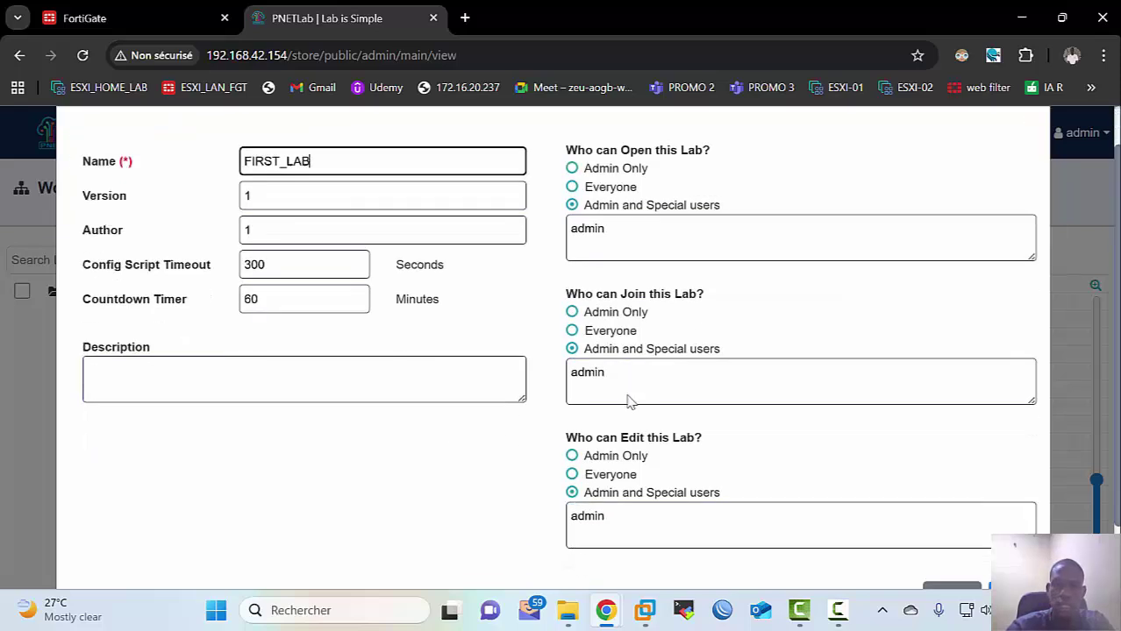
pyautogui.click(1010, 534)
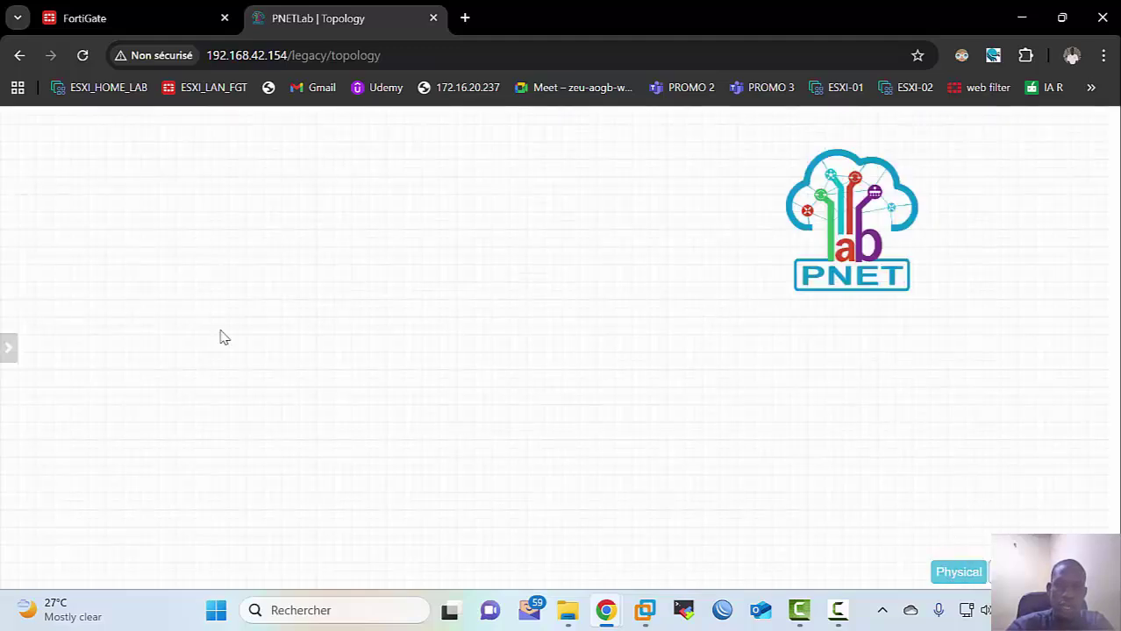
# Step: Move and shrink the PNET logo on the FIRST_LAB canvas
pyautogui.moveTo(8, 348)
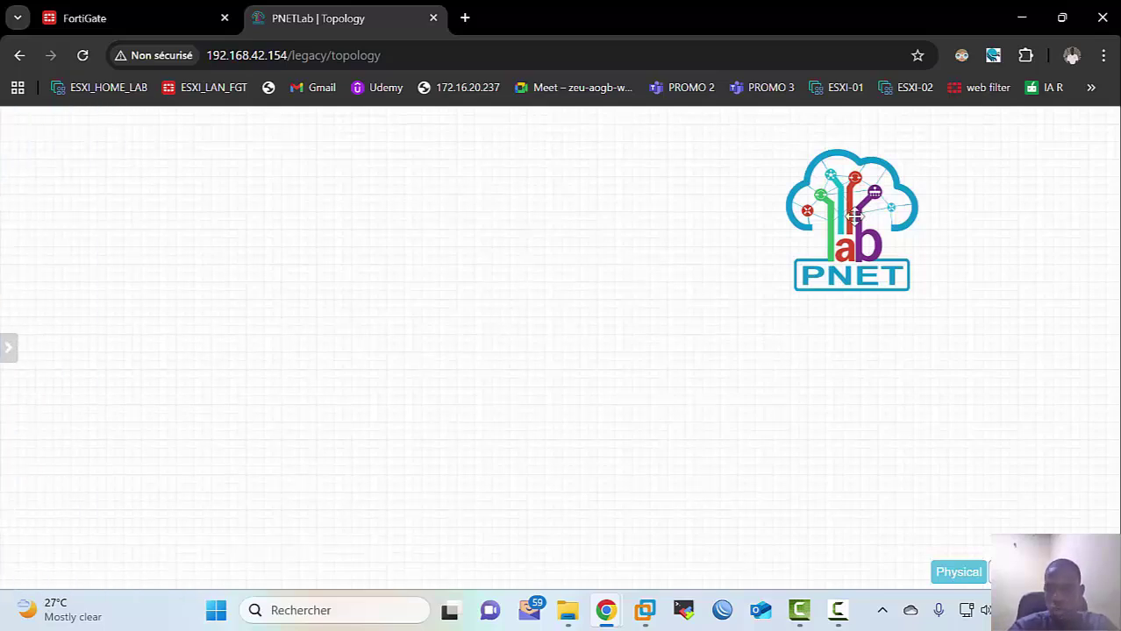
pyautogui.moveTo(894, 273); pyautogui.dragTo(878, 296)
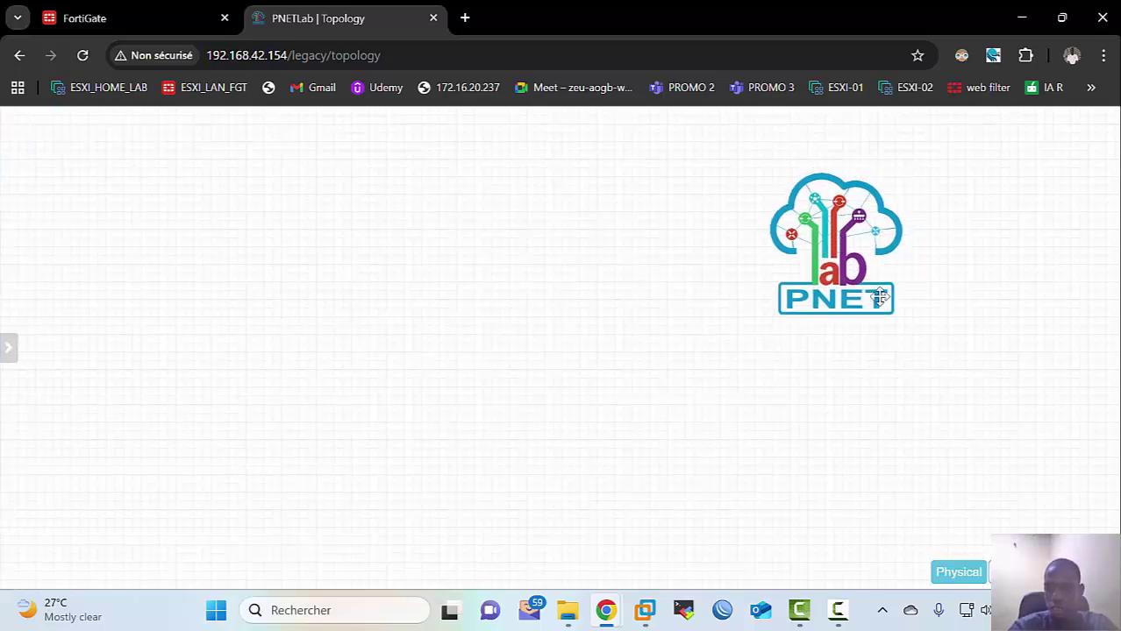
pyautogui.doubleClick(833, 277)
pyautogui.moveTo(897, 314); pyautogui.dragTo(849, 240)
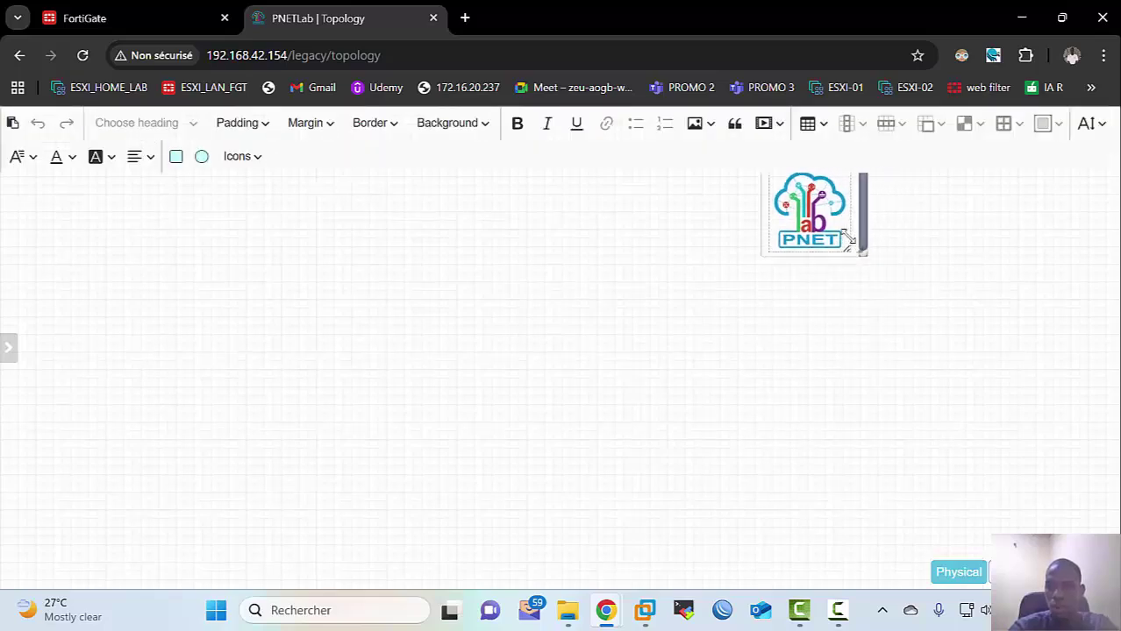
pyautogui.click(863, 295)
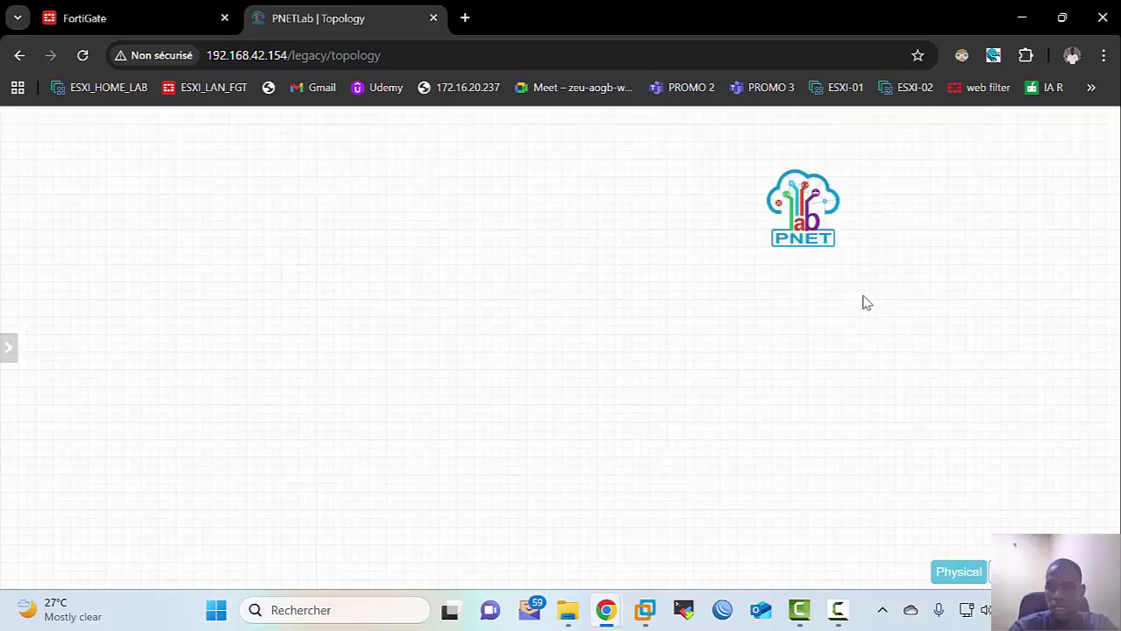
# Step: Restore the PNET logo to normal size at top right, then maximize MobaXterm
pyautogui.doubleClick(826, 240)
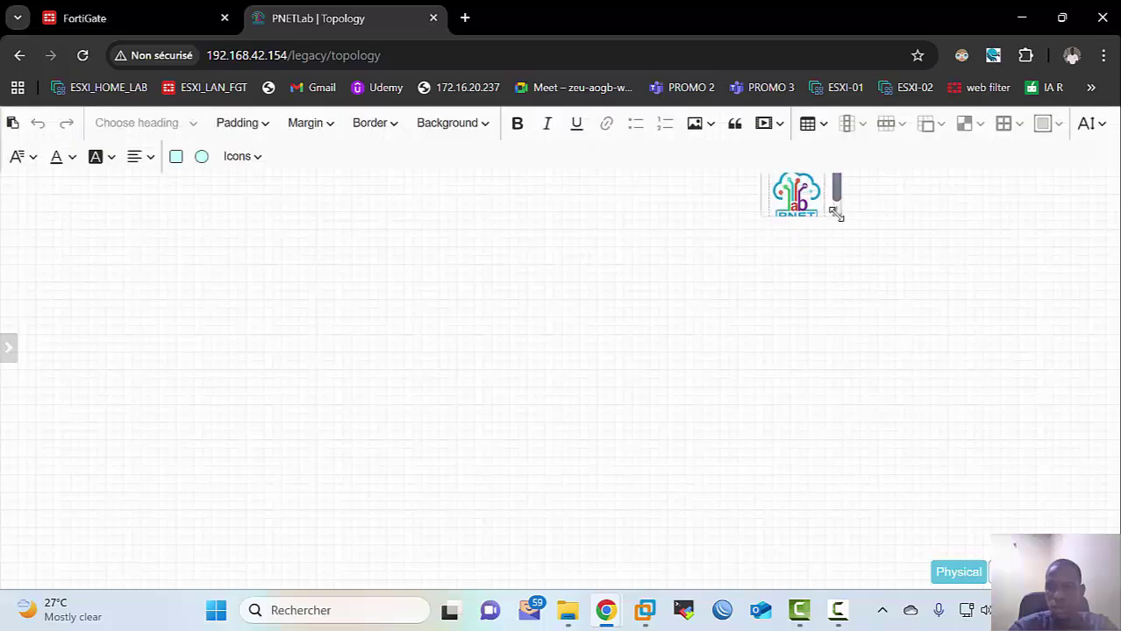
pyautogui.moveTo(833, 195); pyautogui.dragTo(1057, 149)
pyautogui.click(822, 254)
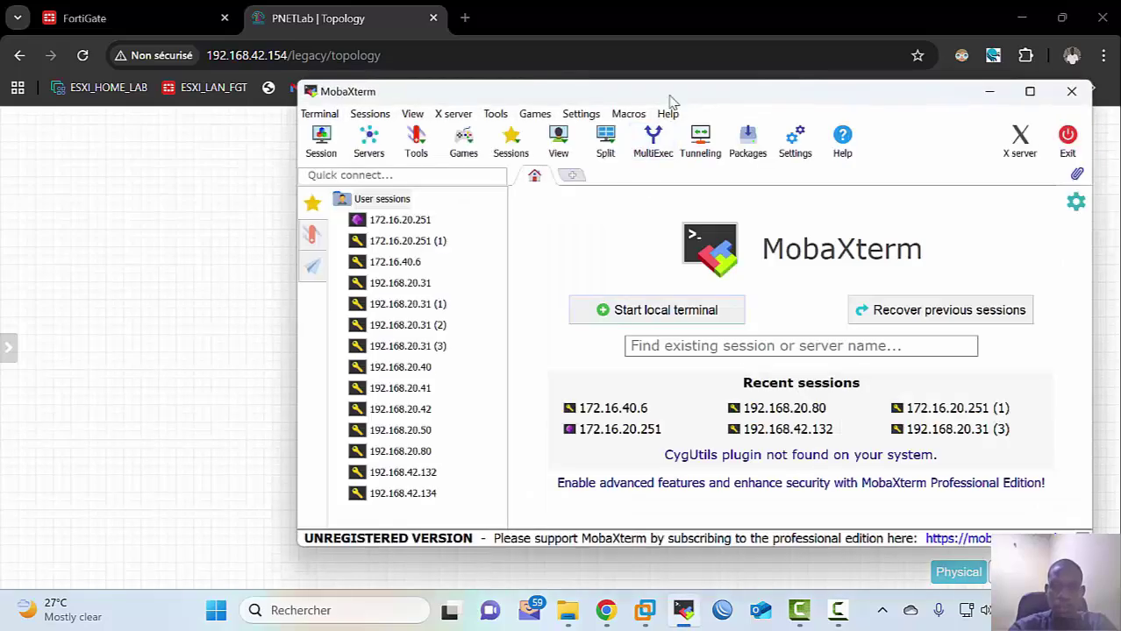
pyautogui.doubleClick(670, 95)
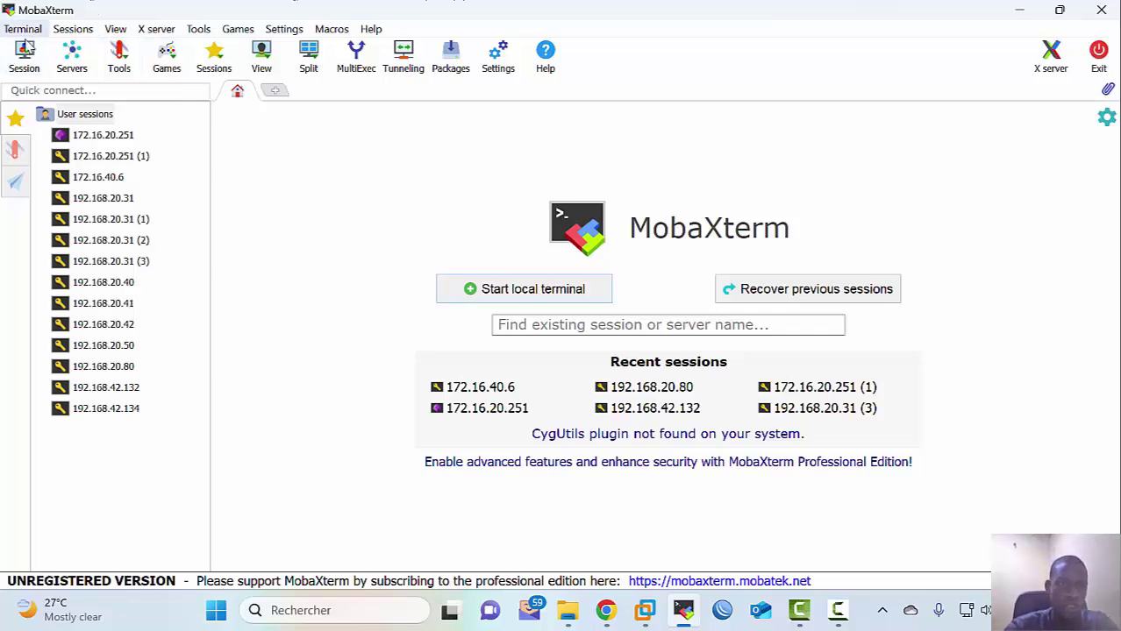
# Step: Start an SSH session to 192.168.42.154, accept its host key, and log in as root
pyautogui.click(24, 49)
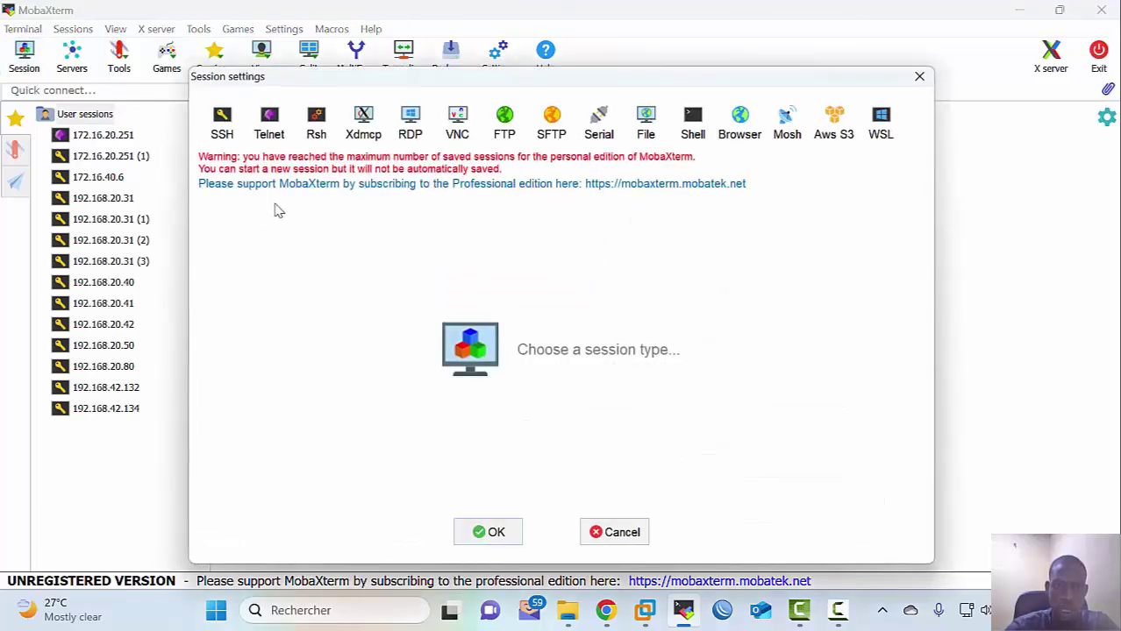
pyautogui.click(223, 127)
pyautogui.write('192.168.42.154')
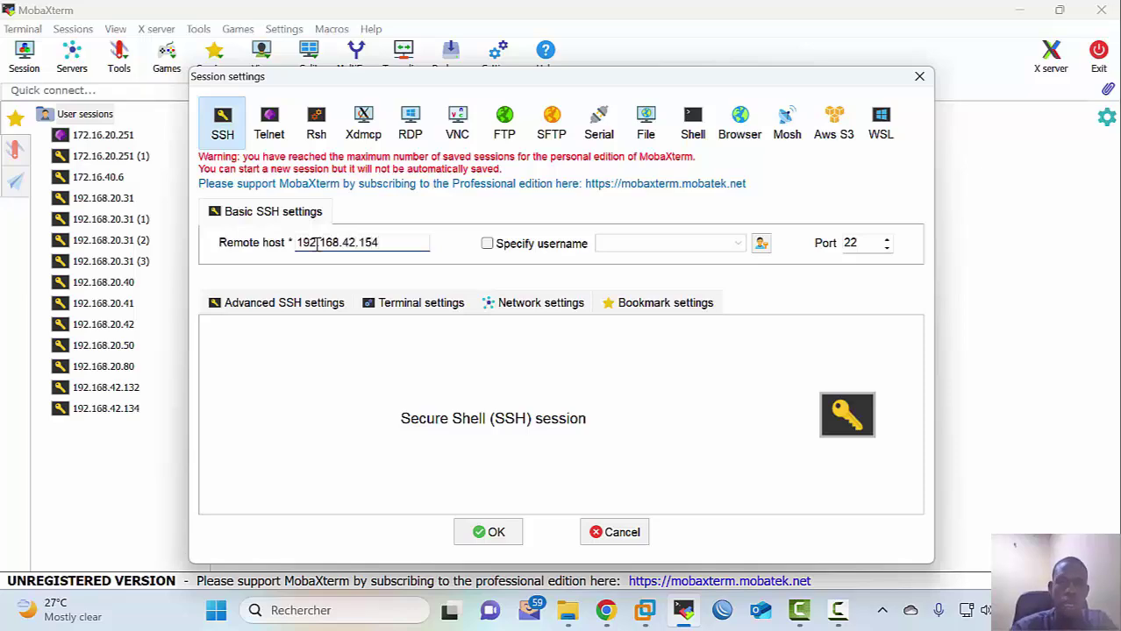
pyautogui.click(492, 533)
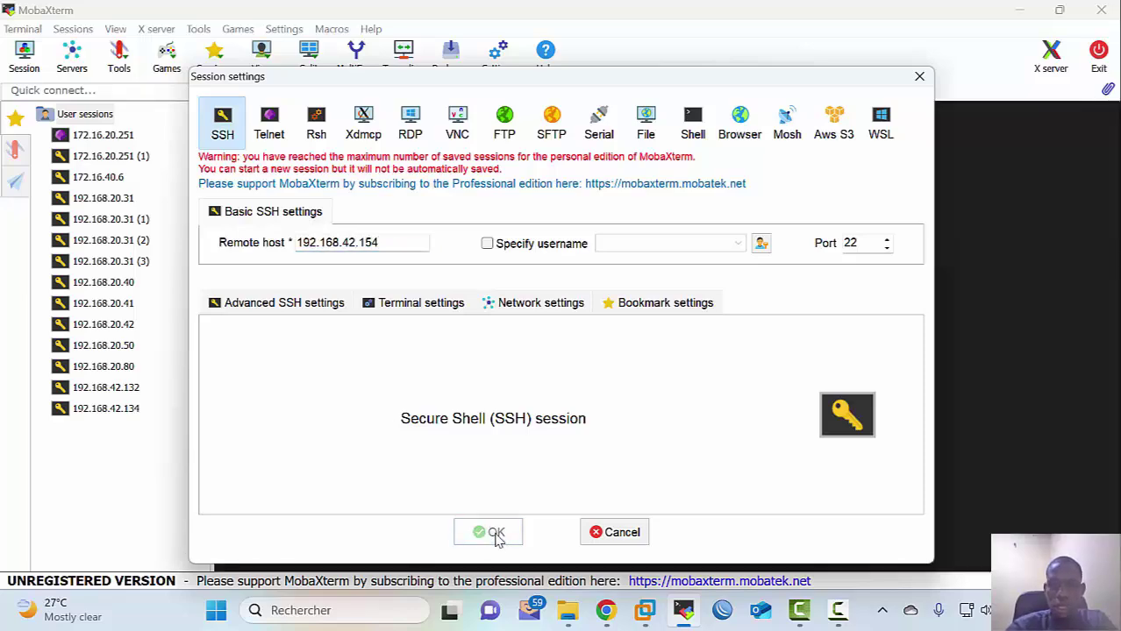
pyautogui.click(480, 360)
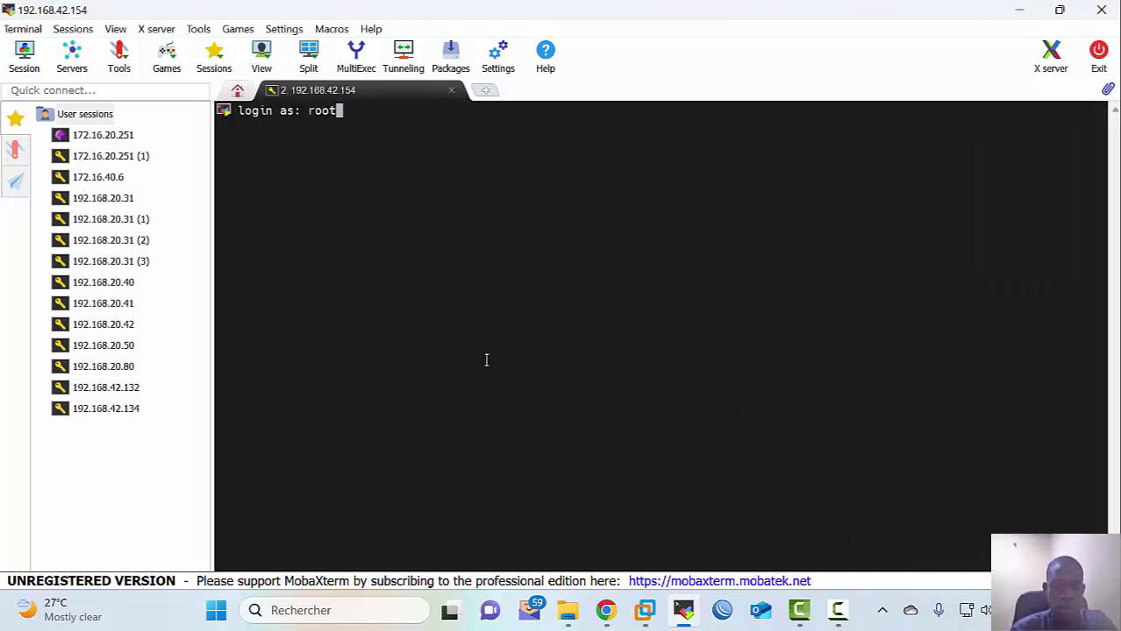
pyautogui.press('Return')
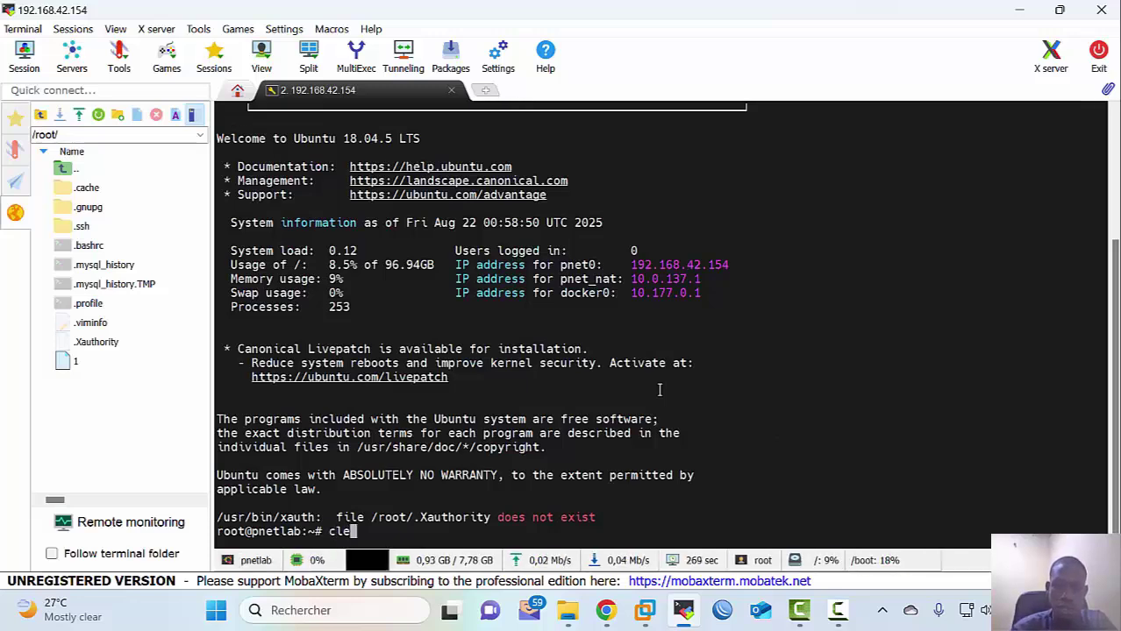
# Step: Clear the terminal, cd into /opt/unetlab/addons/qemu/ and ls it, finding it empty
pyautogui.write('ar')
pyautogui.press('Return')
pyautogui.write('cd /')
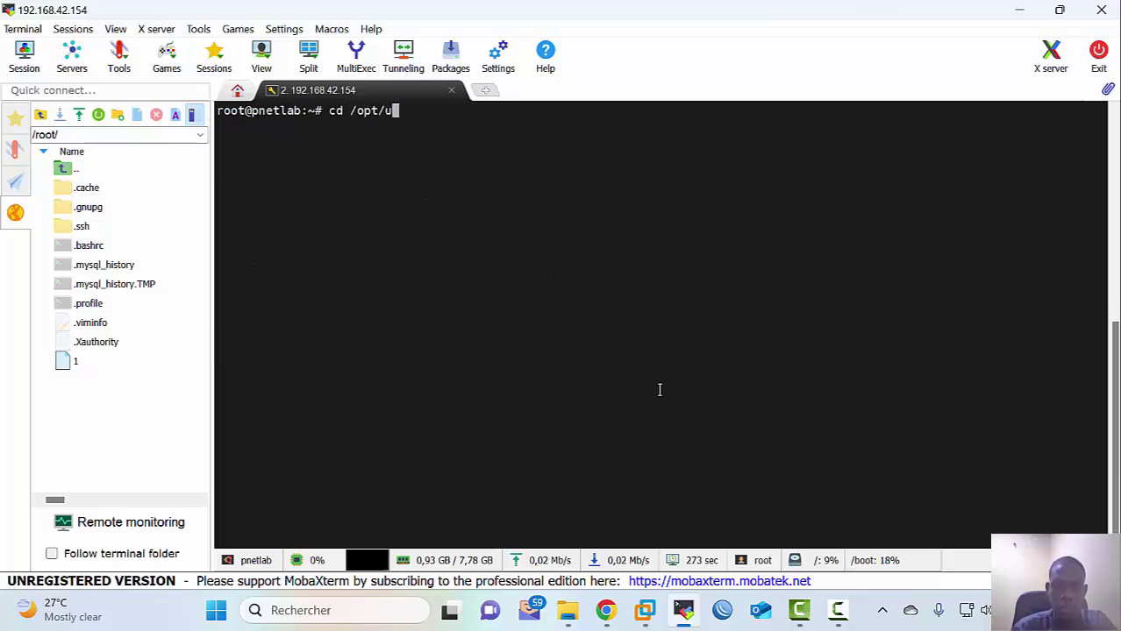
pyautogui.write('opt/u')
pyautogui.press('Tab')
pyautogui.write('a')
pyautogui.press('Tab')
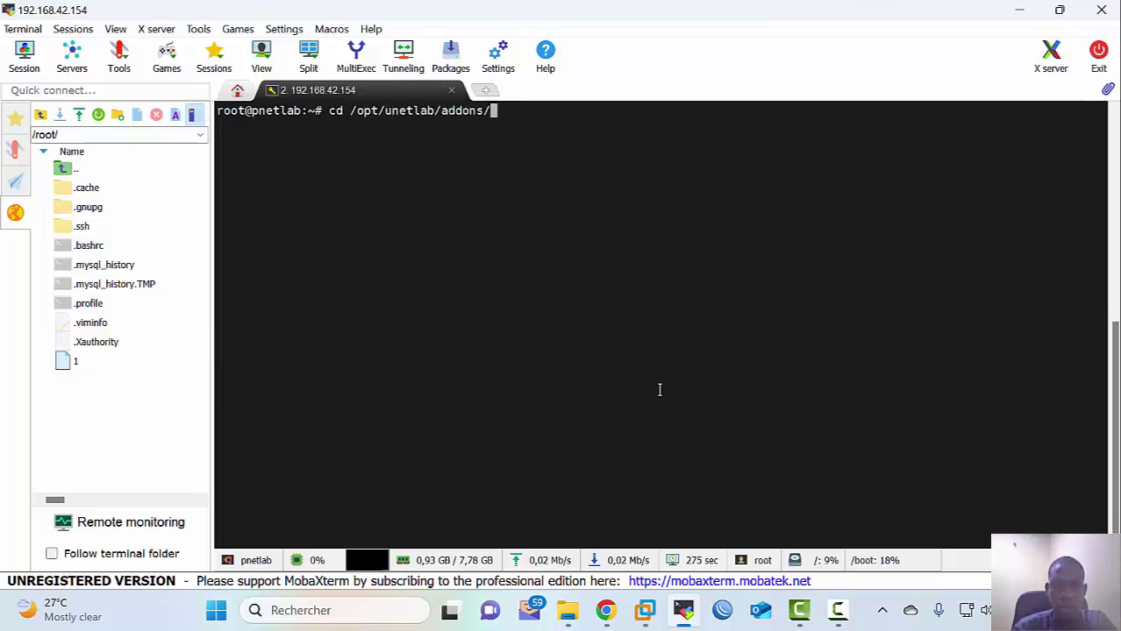
pyautogui.write('qemu/')
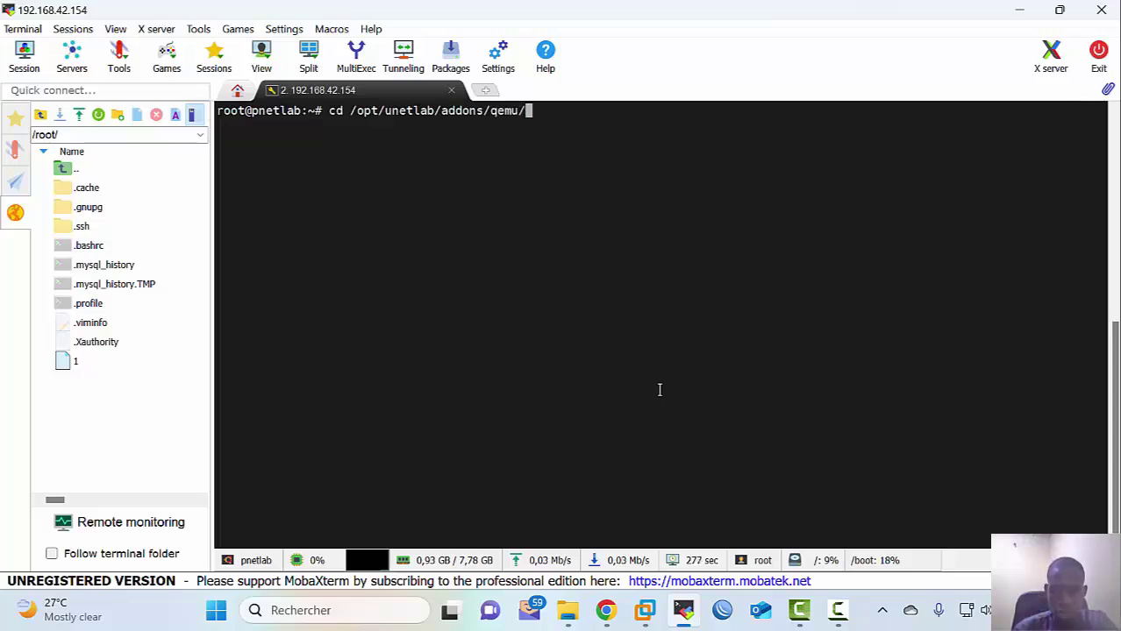
pyautogui.press('Return')
pyautogui.write('ls')
pyautogui.press('Return')
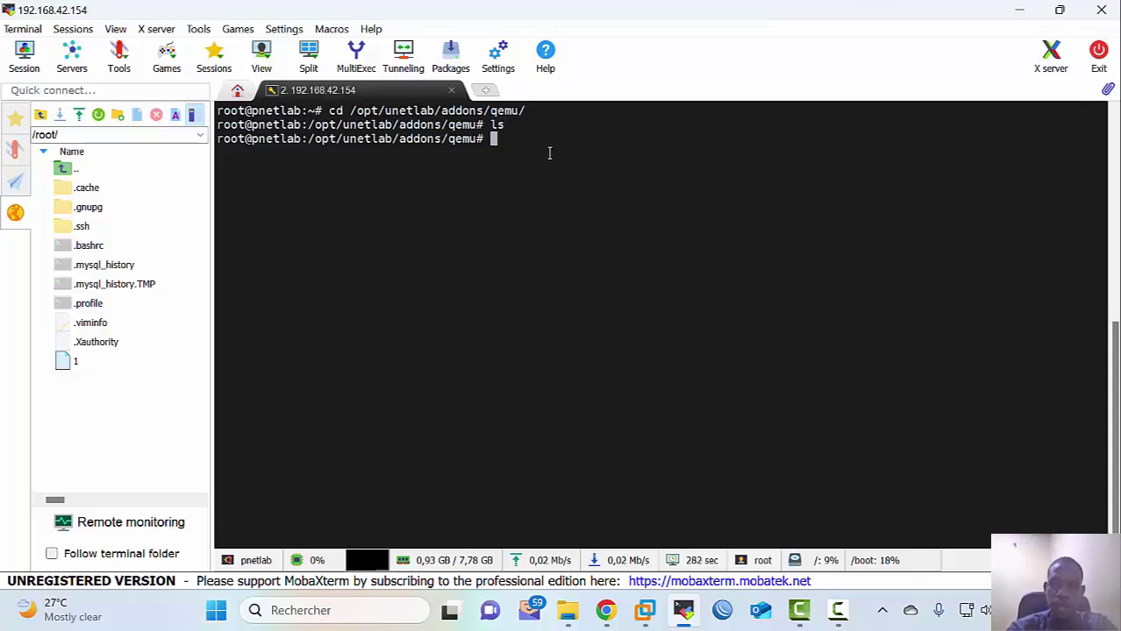
pyautogui.click(1019, 9)
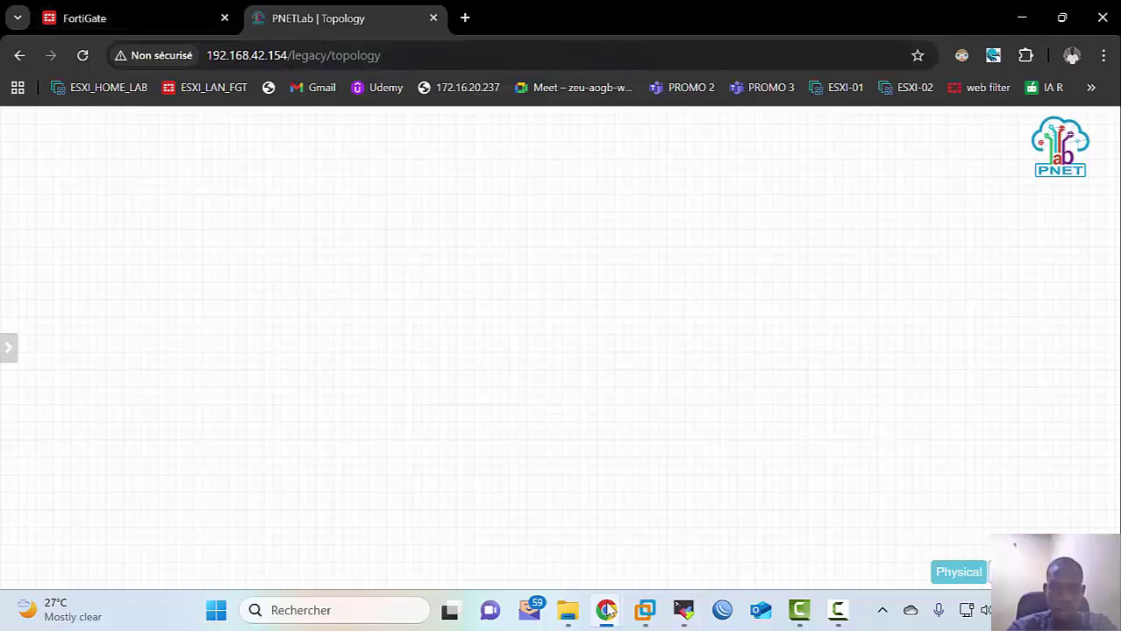
# Step: Switch to the pnetlab.com tab and open its DOCUMENTATION page
pyautogui.moveTo(608, 611)
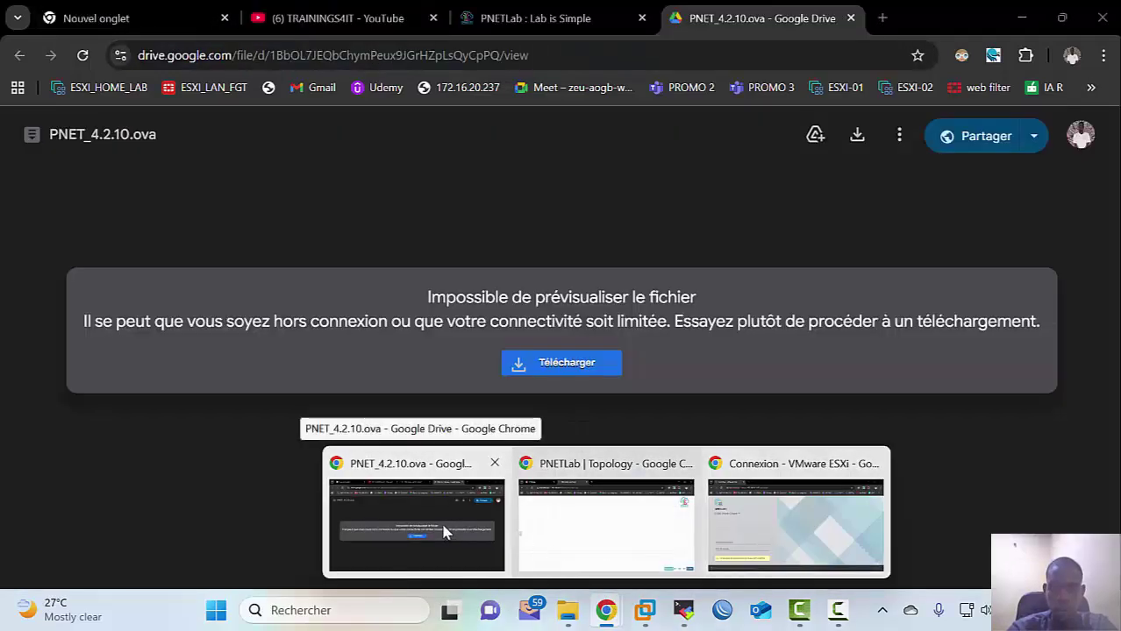
pyautogui.click(446, 535)
pyautogui.click(548, 18)
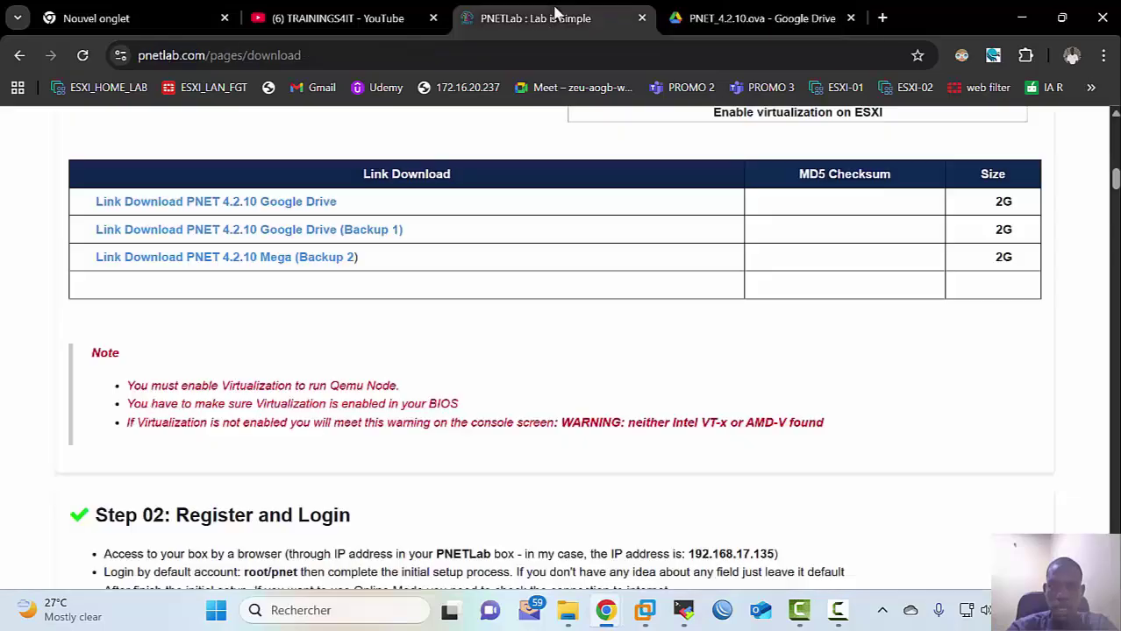
pyautogui.scroll(10, 746, 158)
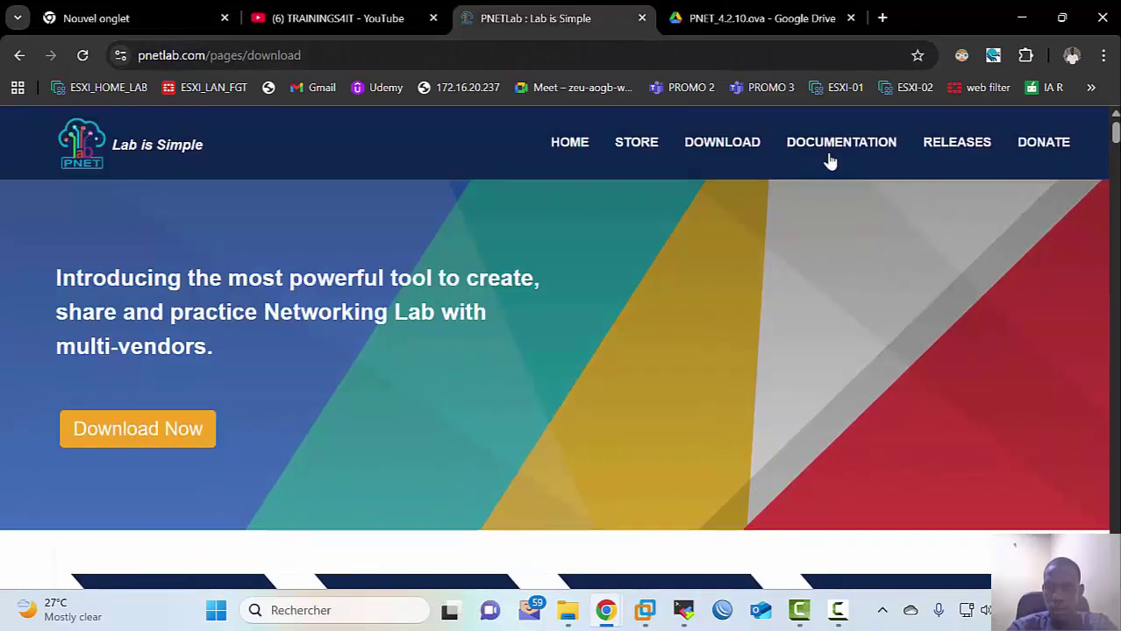
pyautogui.click(830, 158)
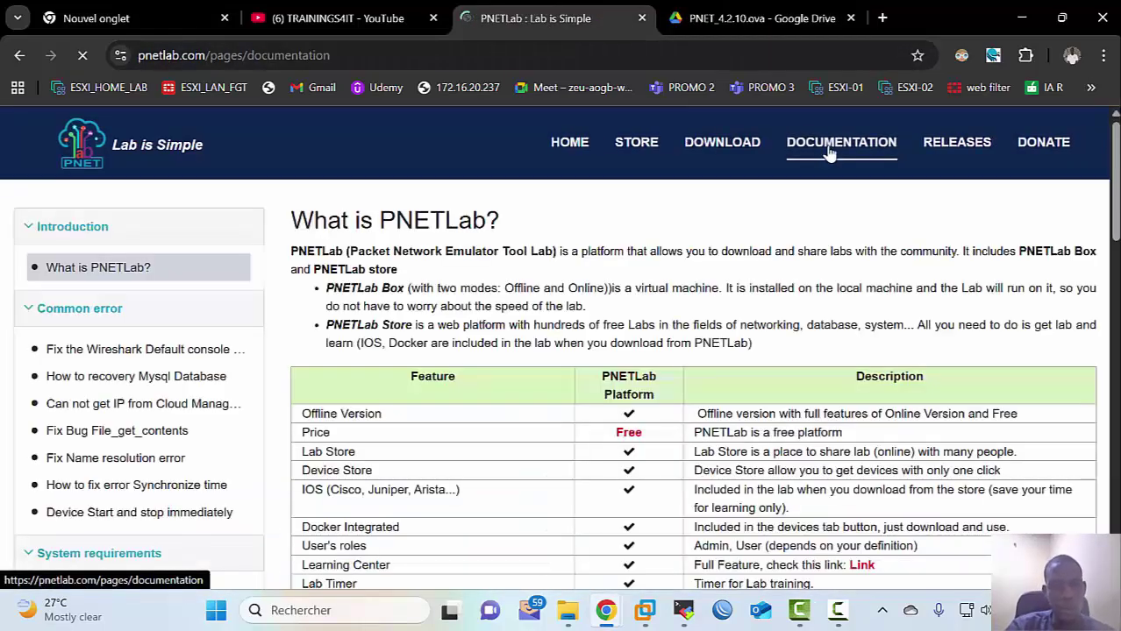
# Step: Scroll through 'What is PNETLab?', its feature table and the help topics
pyautogui.scroll(-1, 462, 402)
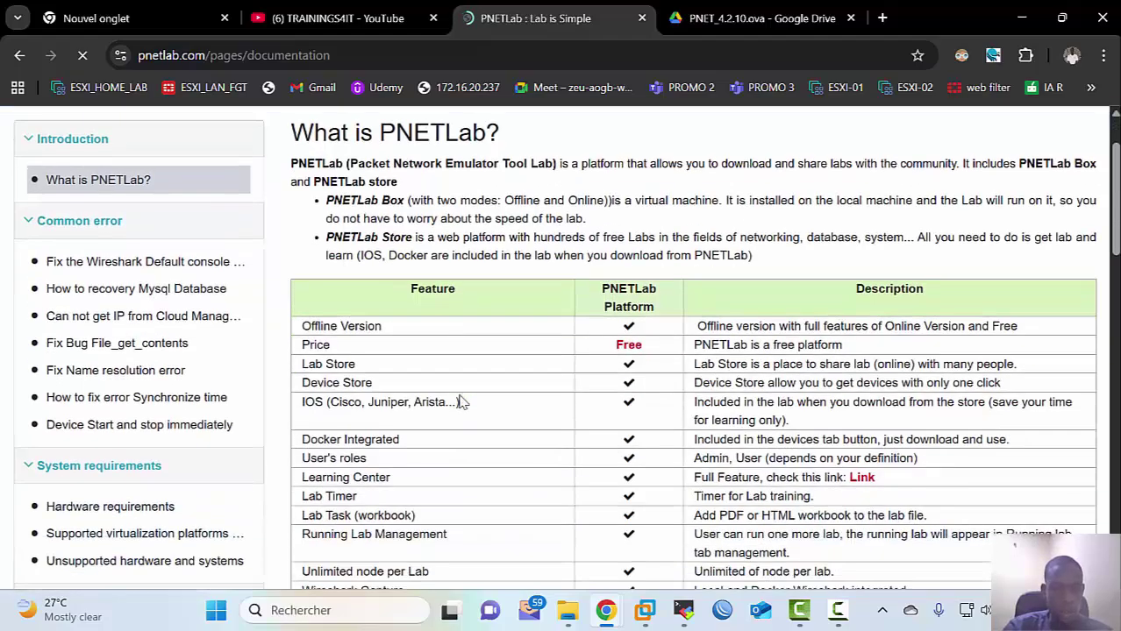
pyautogui.scroll(-3, 462, 401)
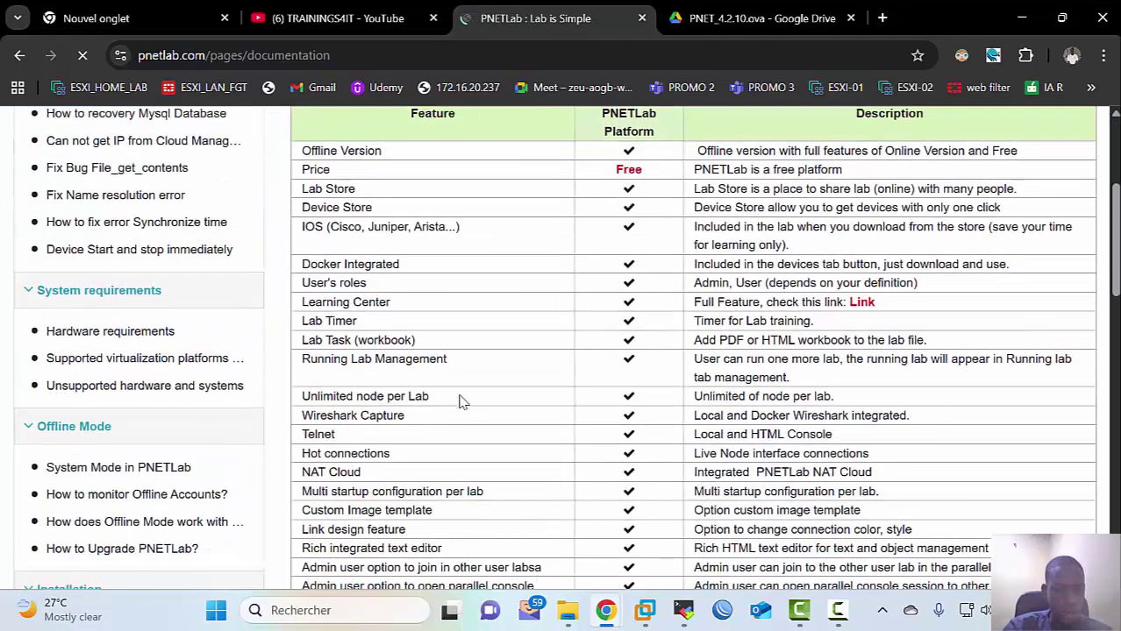
pyautogui.scroll(-2, 462, 402)
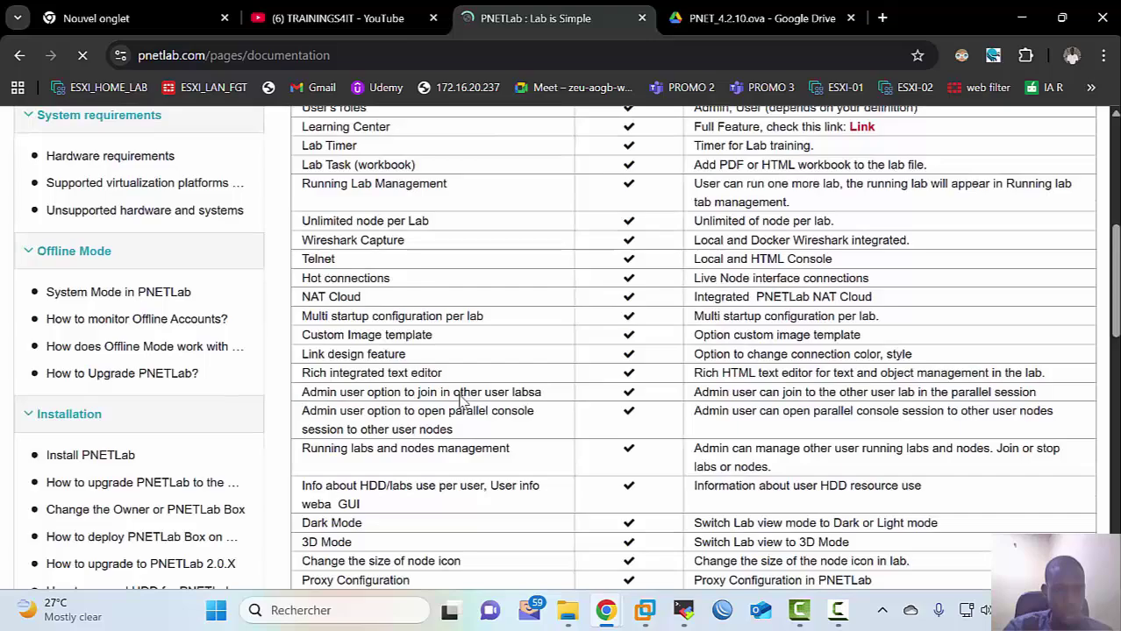
pyautogui.scroll(-5, 462, 395)
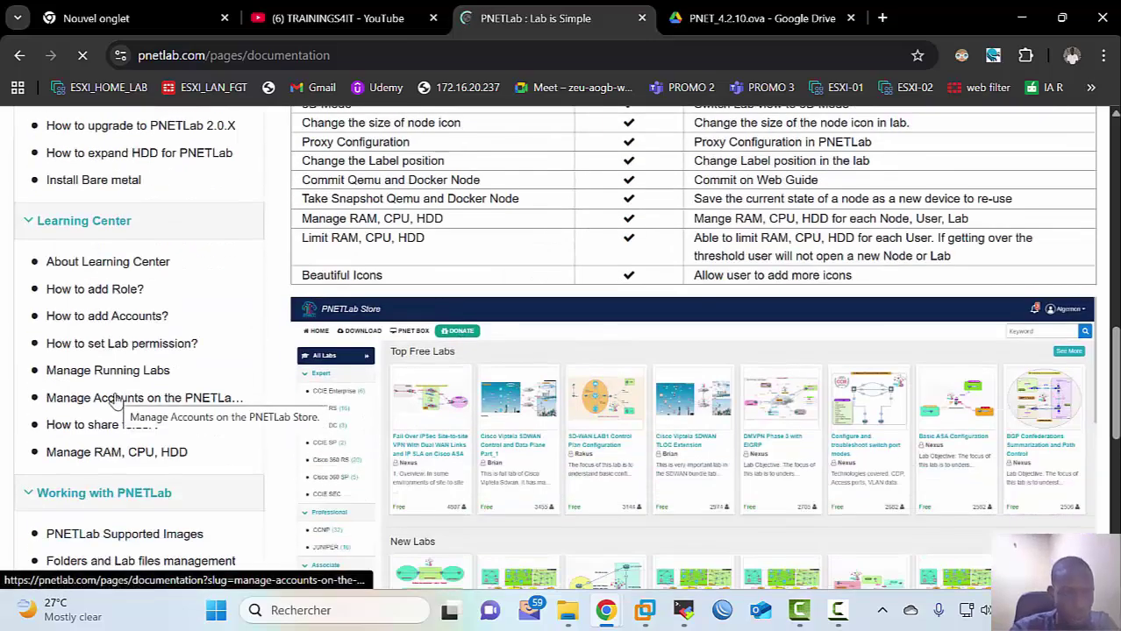
pyautogui.scroll(-4, 117, 400)
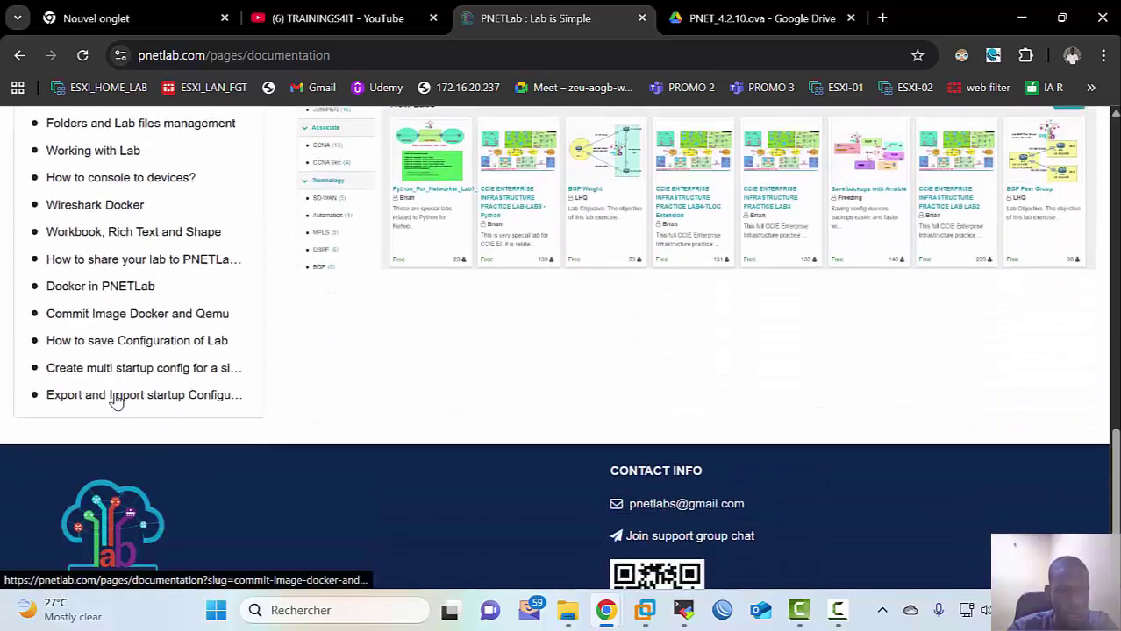
pyautogui.scroll(15, 117, 400)
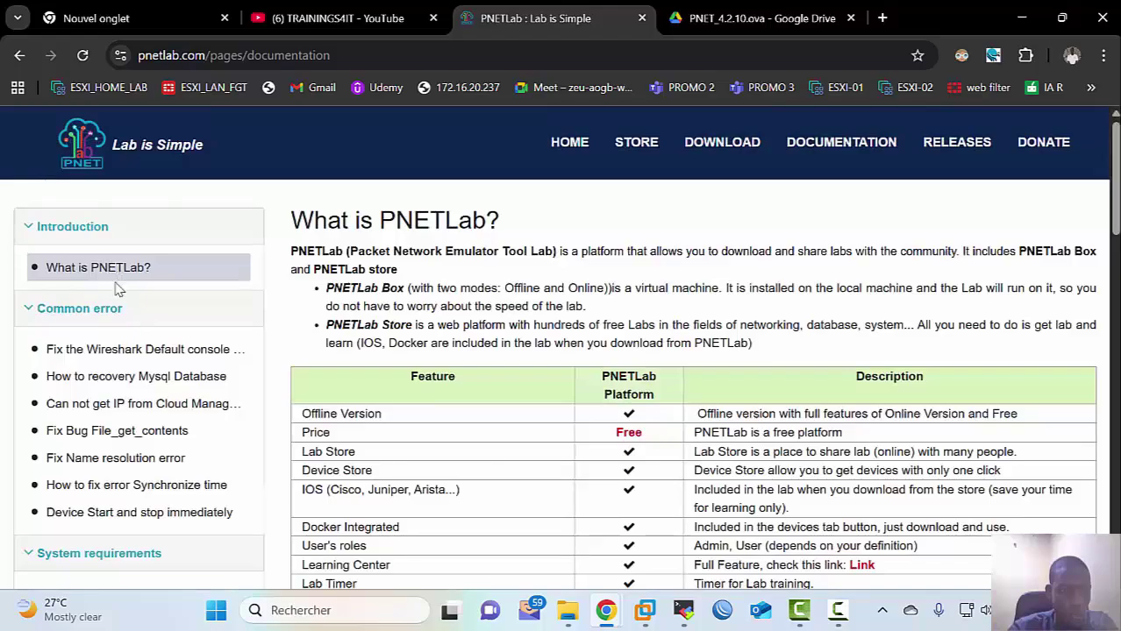
pyautogui.scroll(-3, 103, 353)
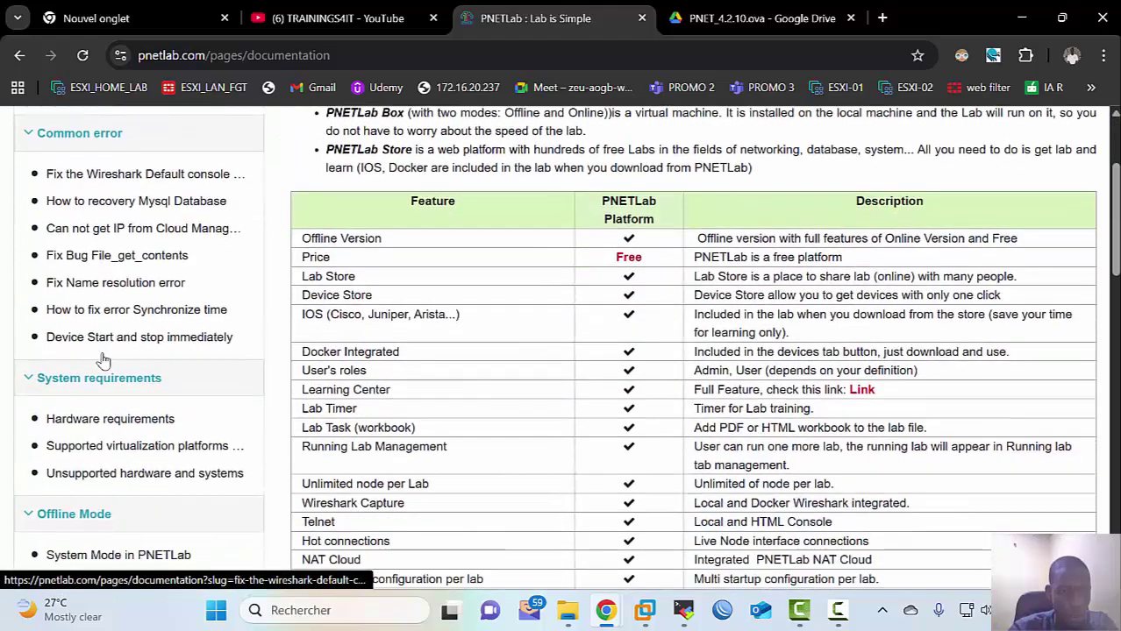
pyautogui.scroll(-4, 102, 360)
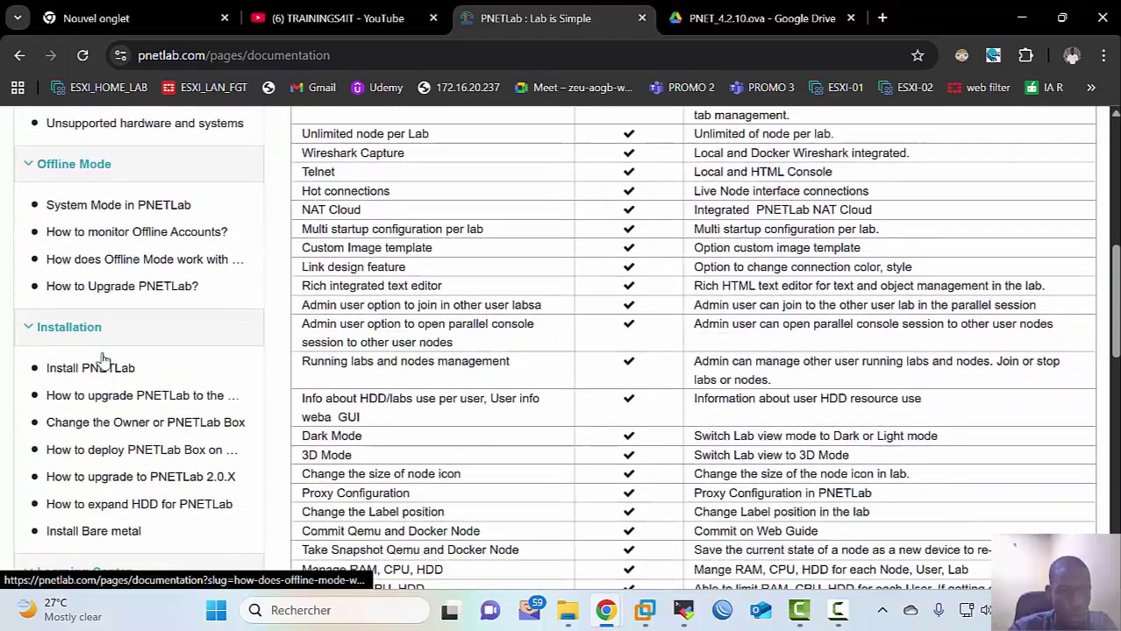
pyautogui.scroll(-2, 102, 360)
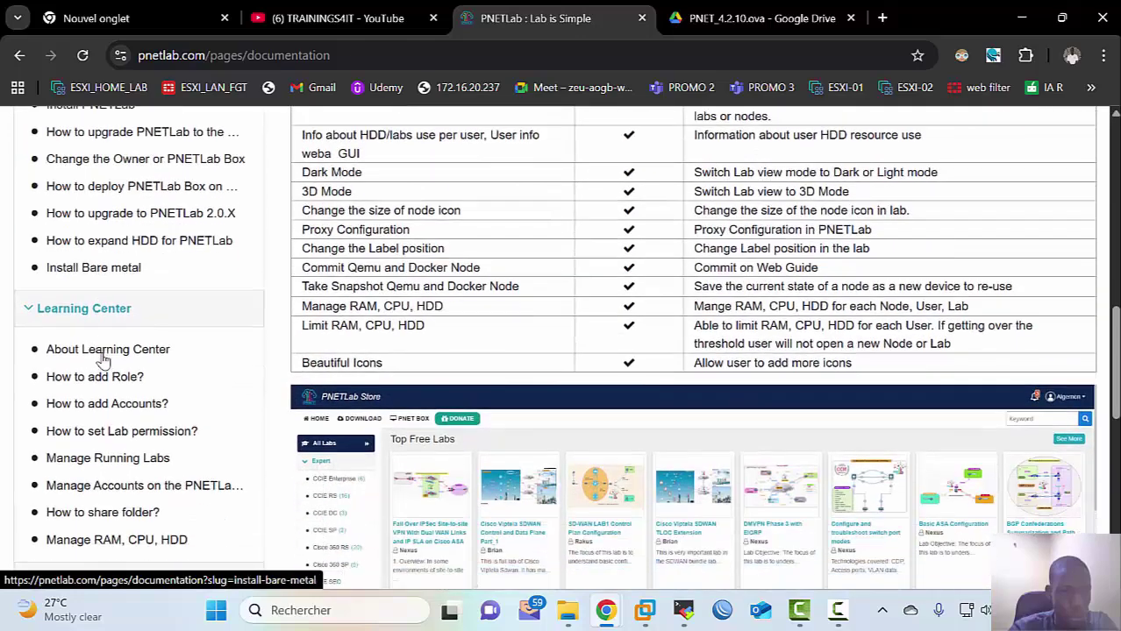
pyautogui.scroll(-1, 103, 358)
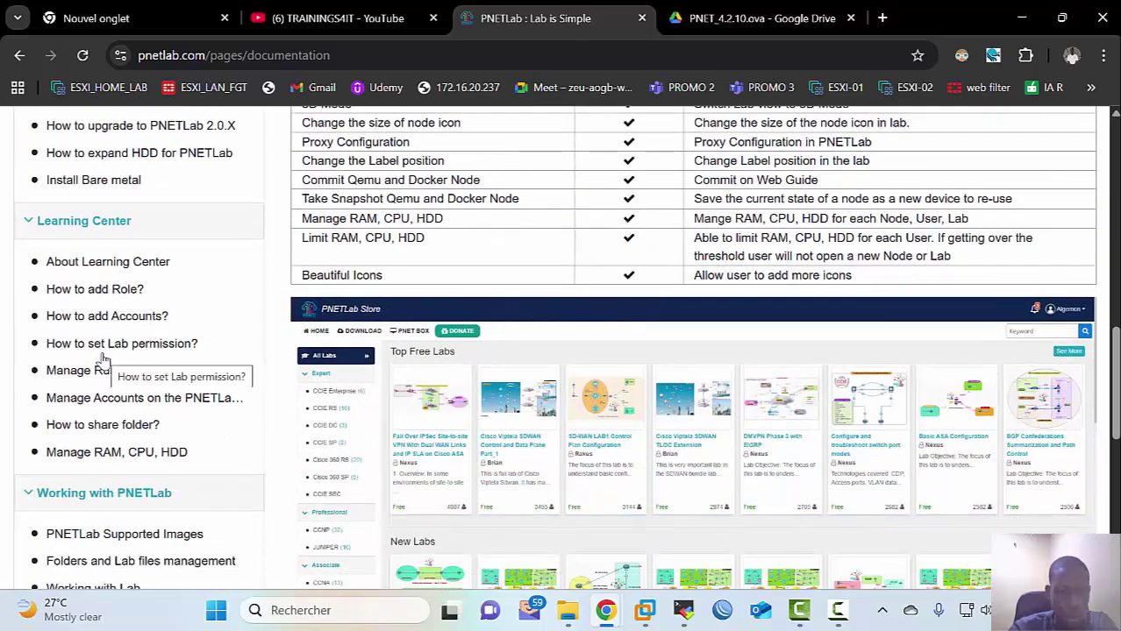
pyautogui.scroll(-3, 103, 357)
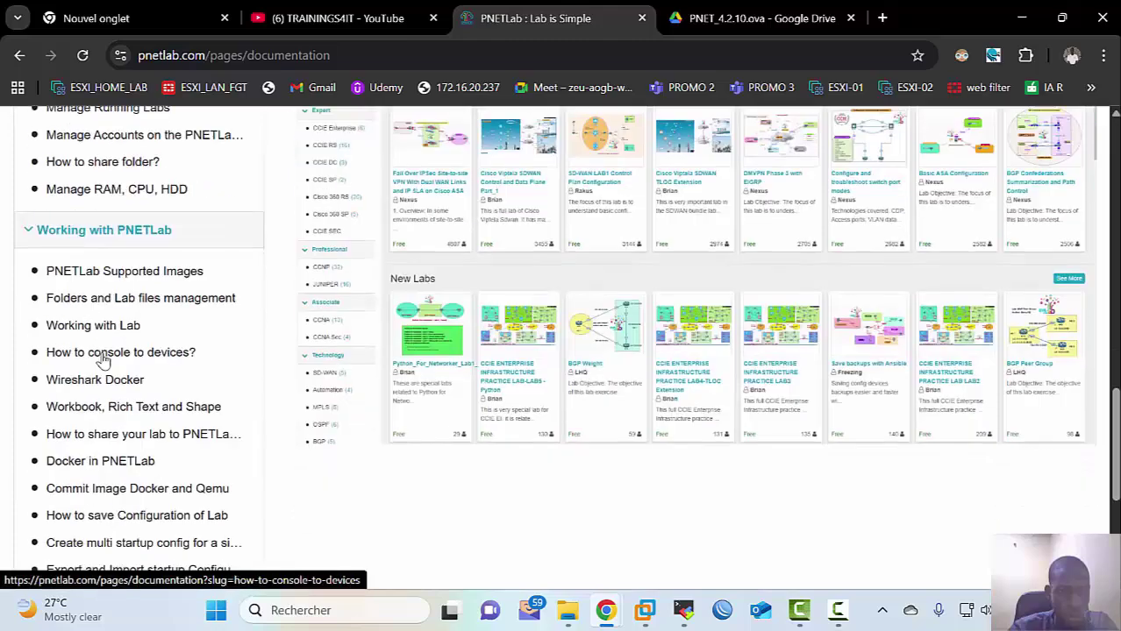
pyautogui.scroll(-2, 103, 359)
pyautogui.scroll(5, 100, 358)
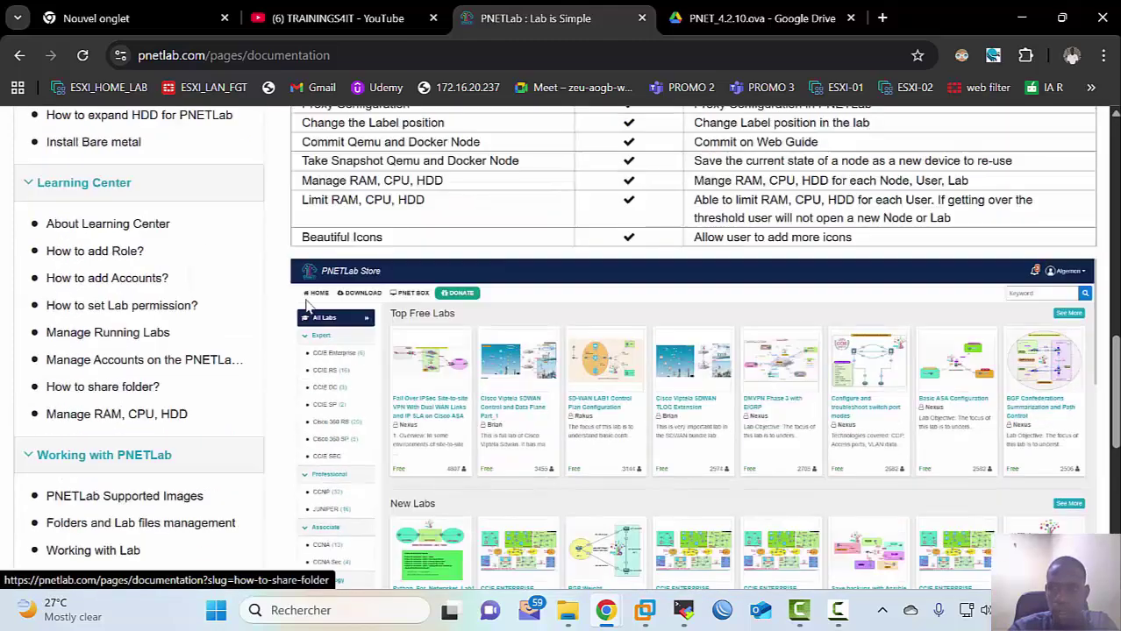
pyautogui.scroll(2, 307, 303)
pyautogui.click(509, 54)
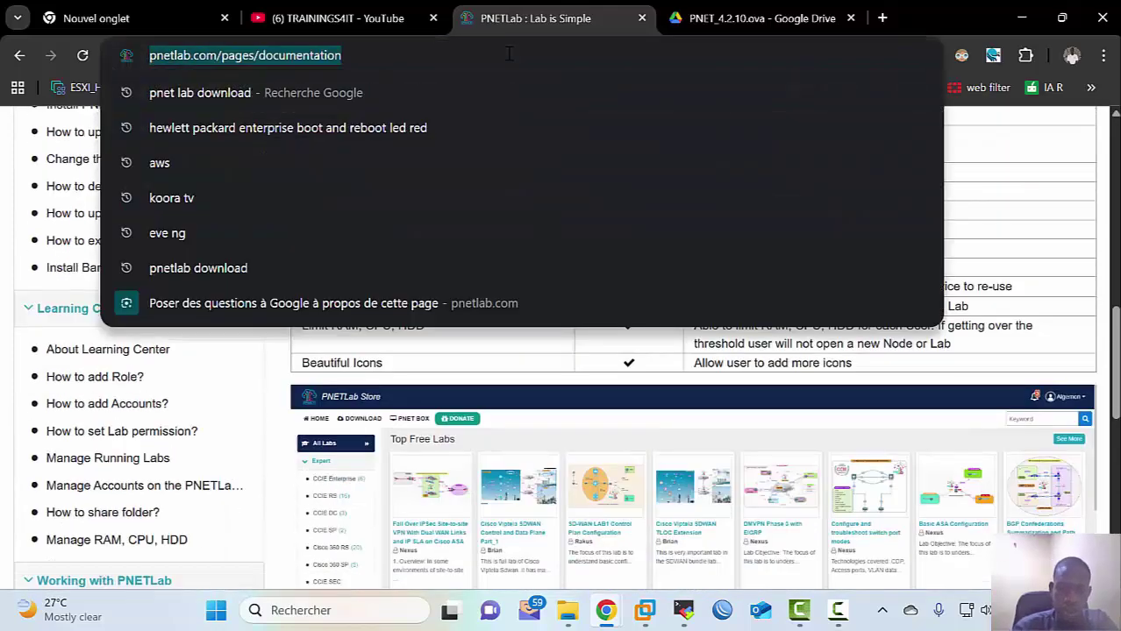
# Step: Google 'how to deploy cisco image on pnet lab' and browse the results
pyautogui.write('how to dep')
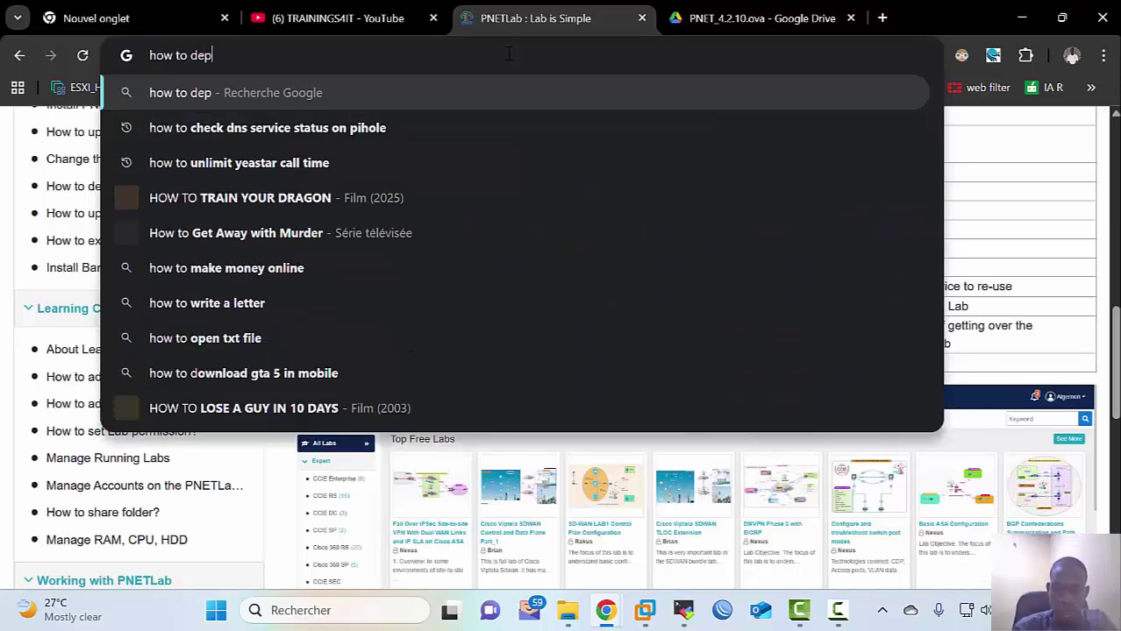
pyautogui.write('loy ci')
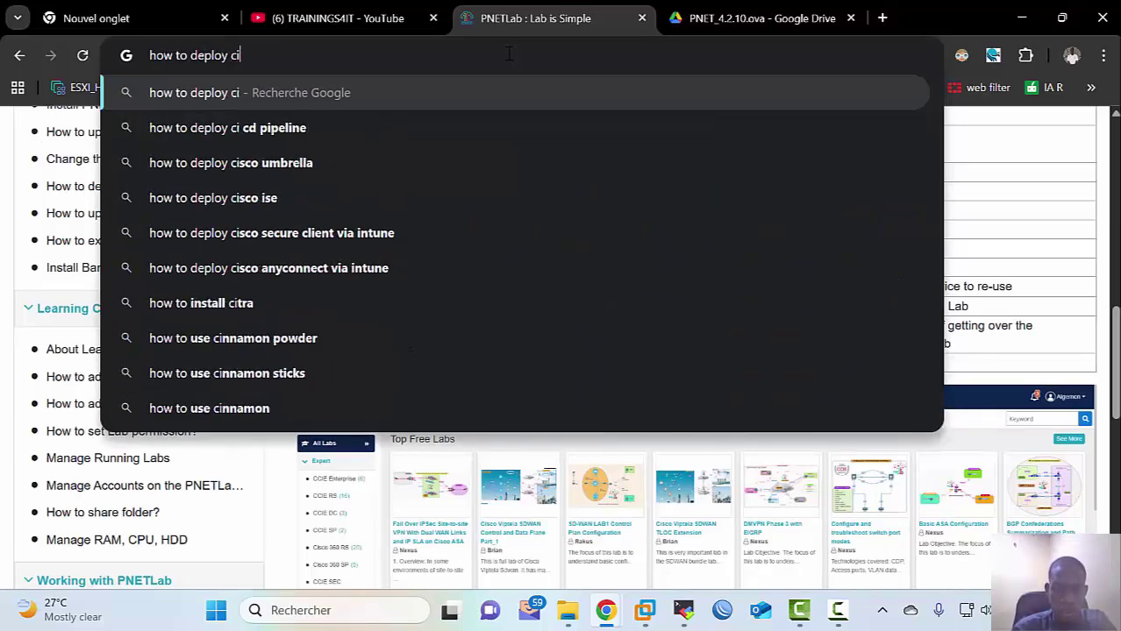
pyautogui.write('sco ima')
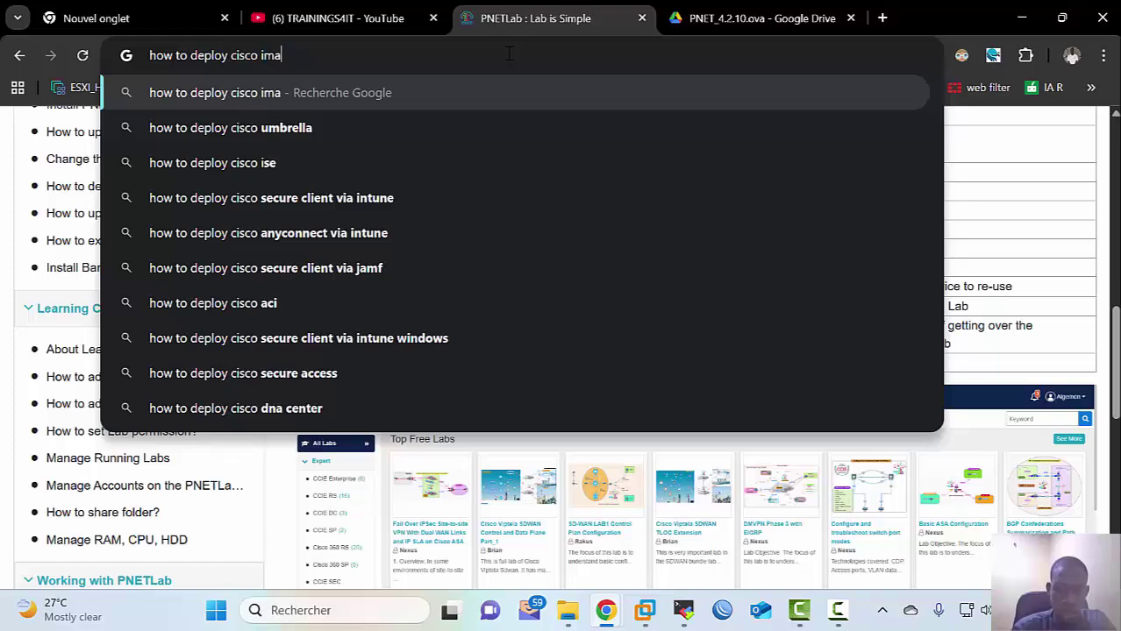
pyautogui.write('ge on ')
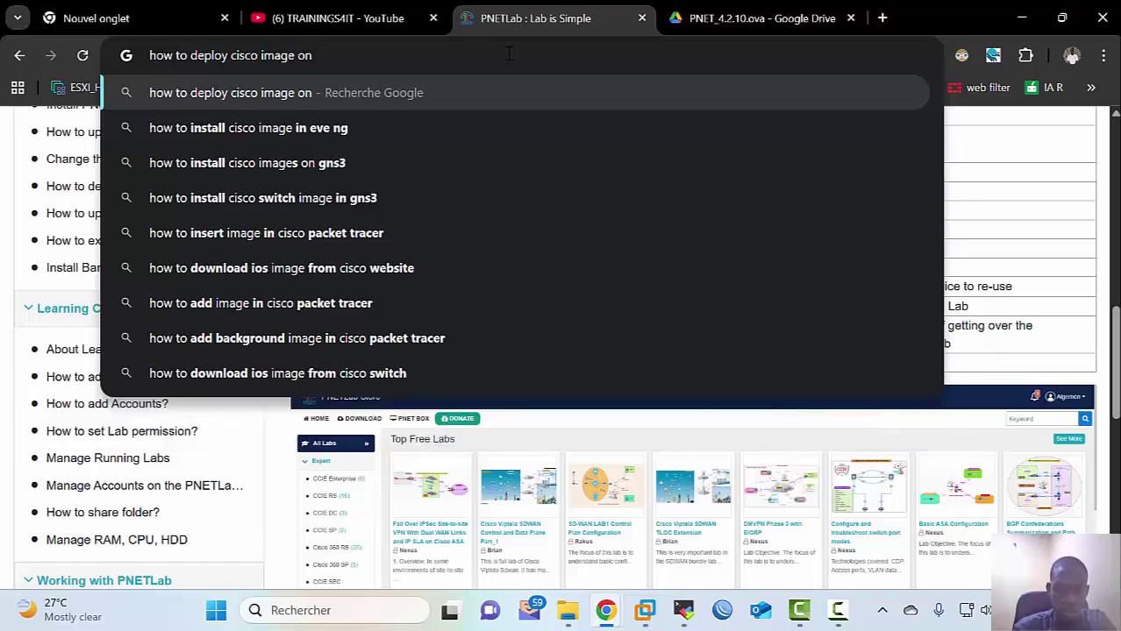
pyautogui.write('pnet ')
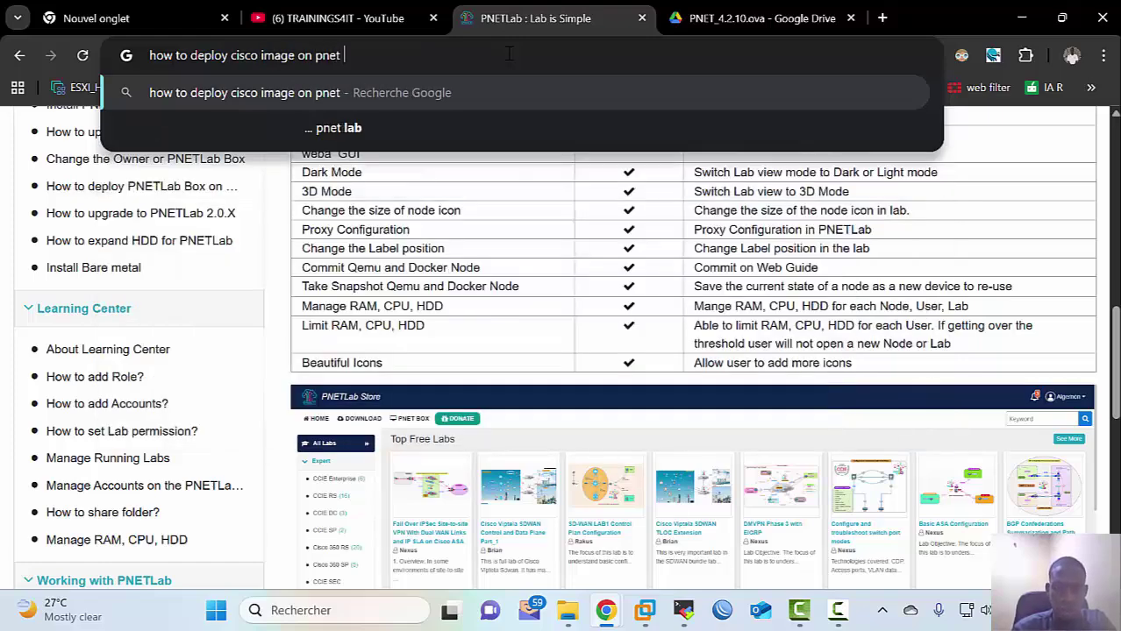
pyautogui.write('lab')
pyautogui.press('Return')
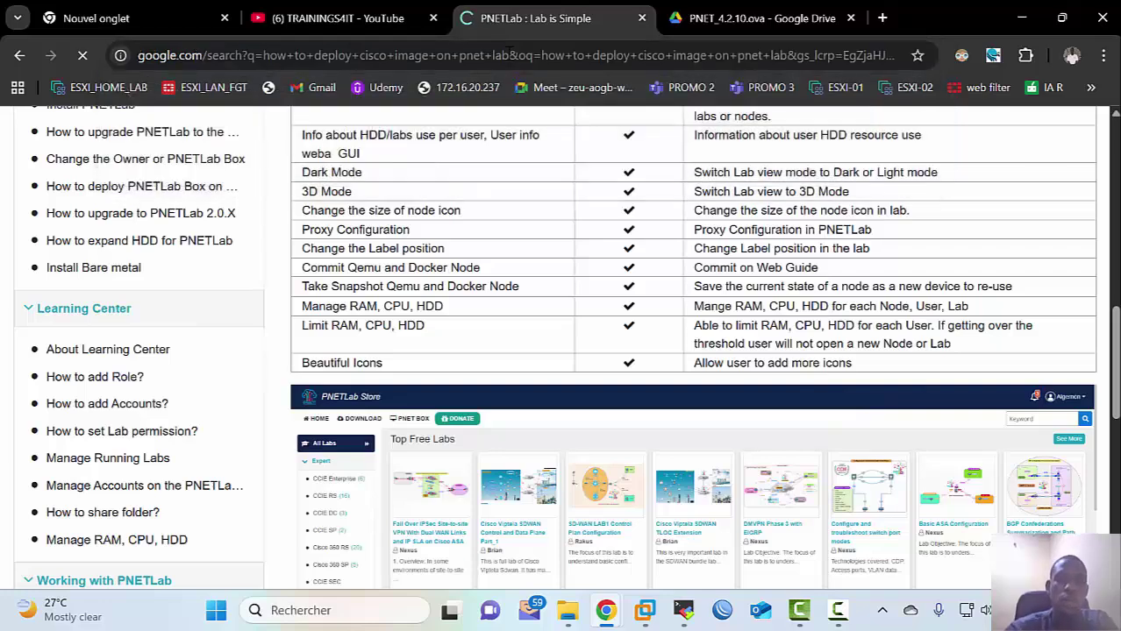
pyautogui.scroll(-5, 566, 340)
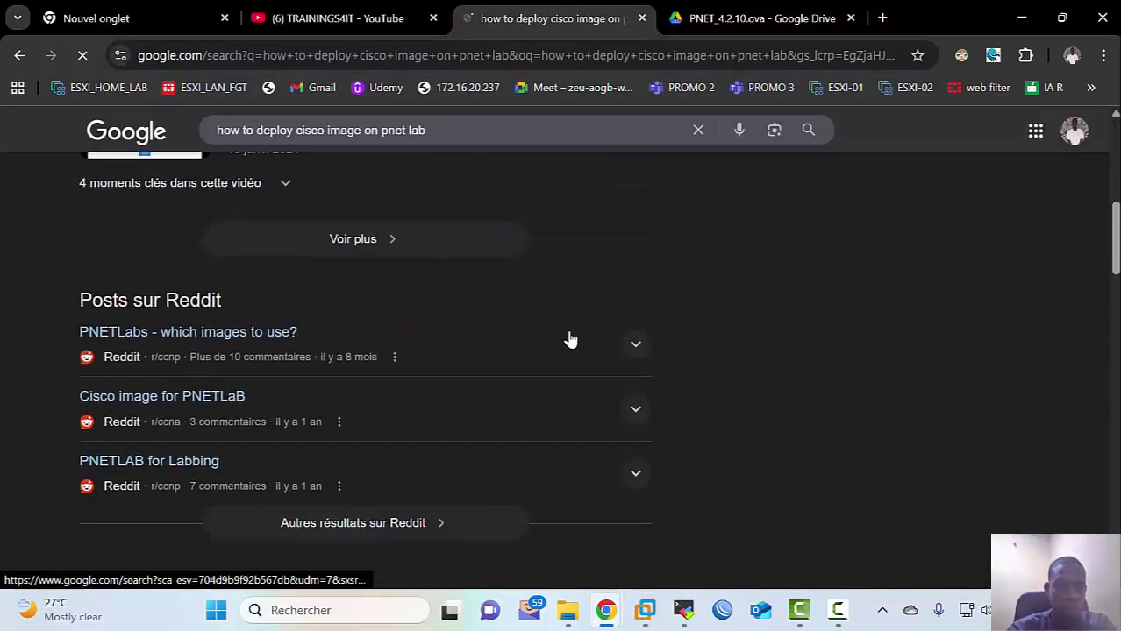
pyautogui.scroll(-4, 570, 339)
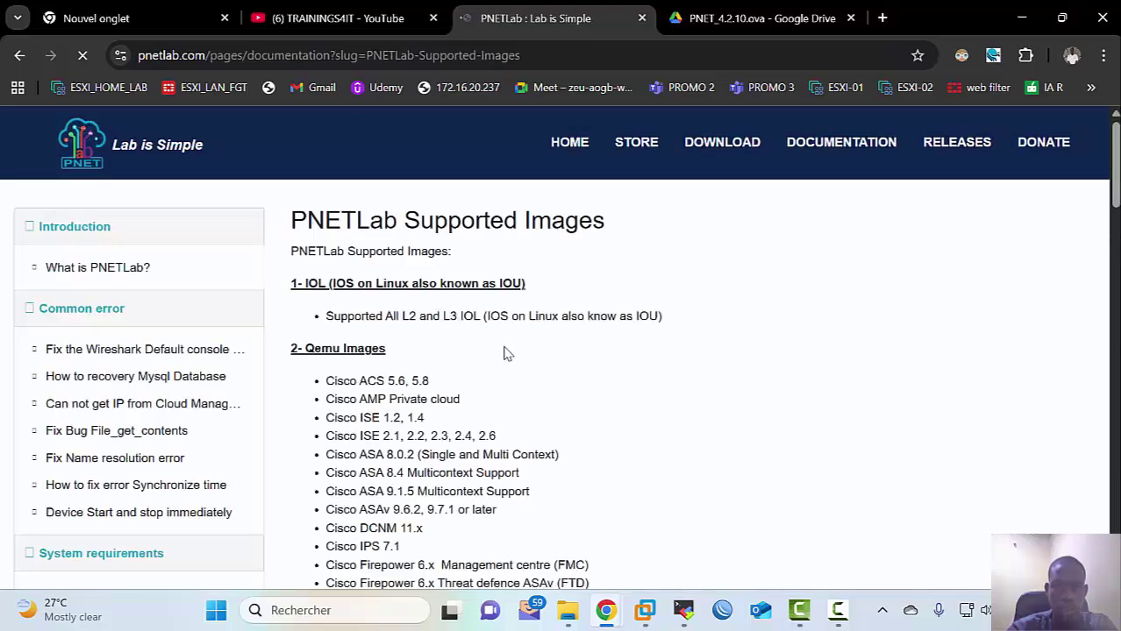
pyautogui.scroll(-1, 528, 373)
pyautogui.scroll(-7, 529, 369)
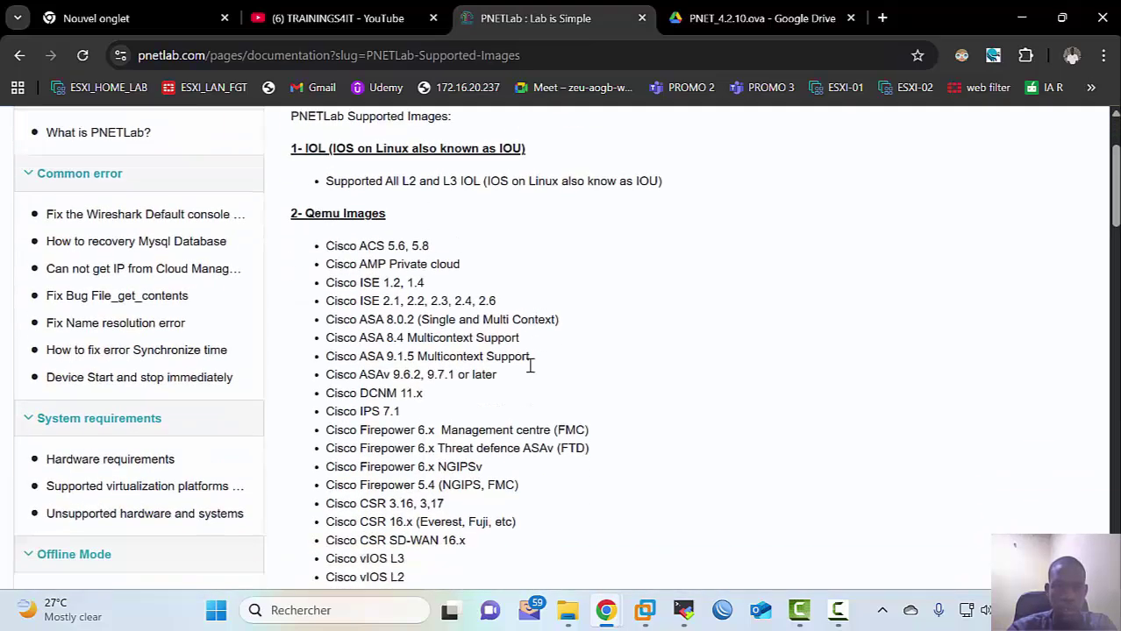
pyautogui.scroll(-5, 491, 394)
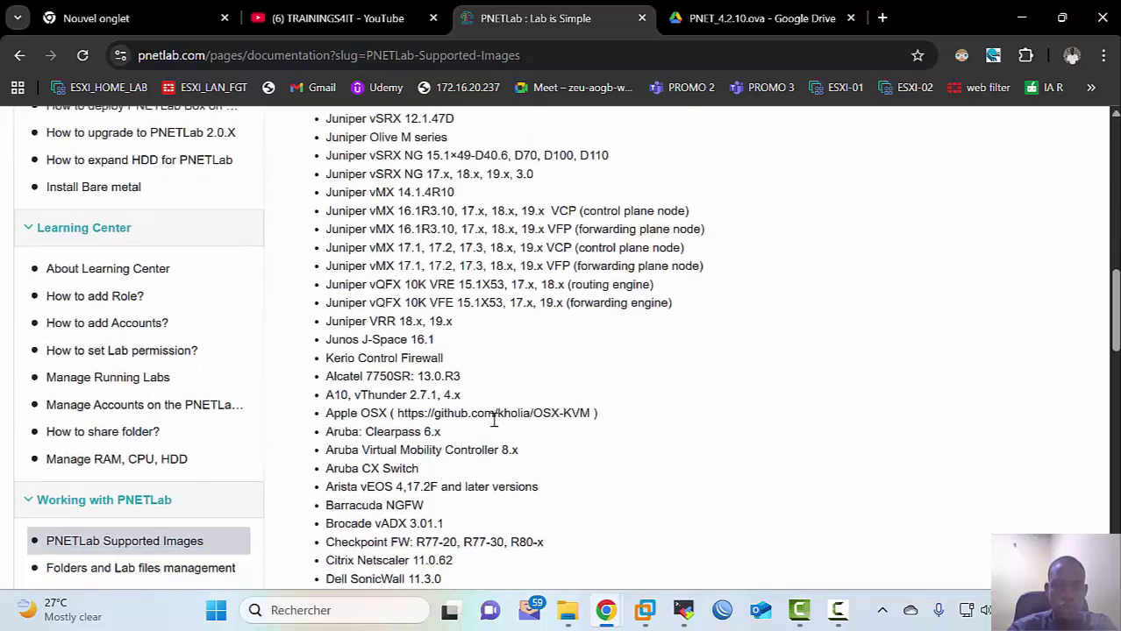
pyautogui.scroll(-3, 412, 363)
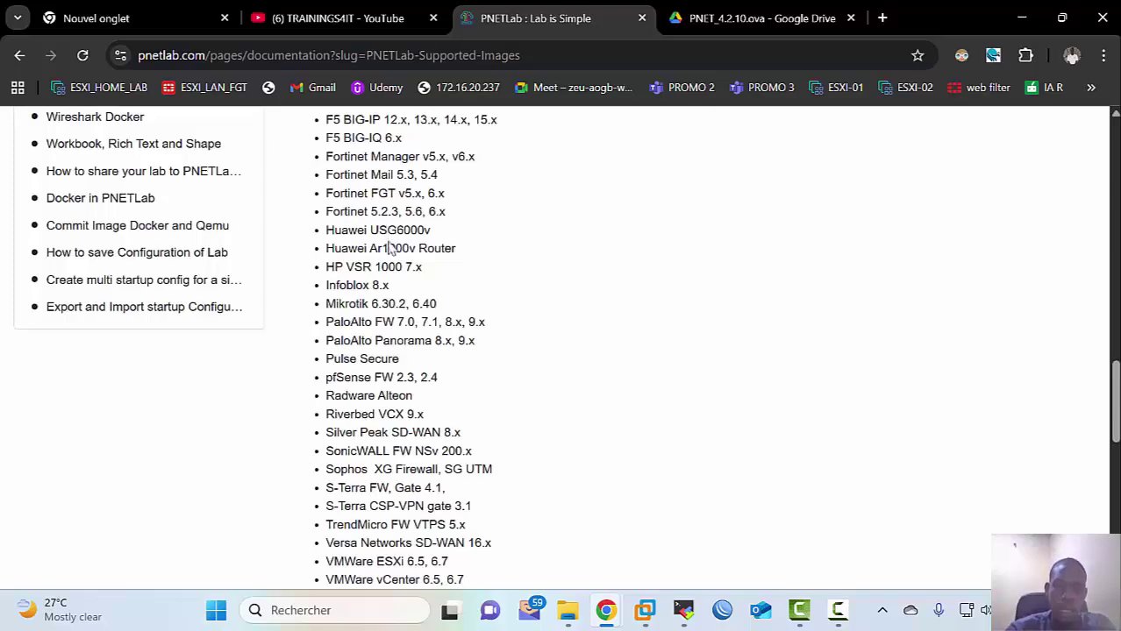
pyautogui.scroll(-4, 423, 362)
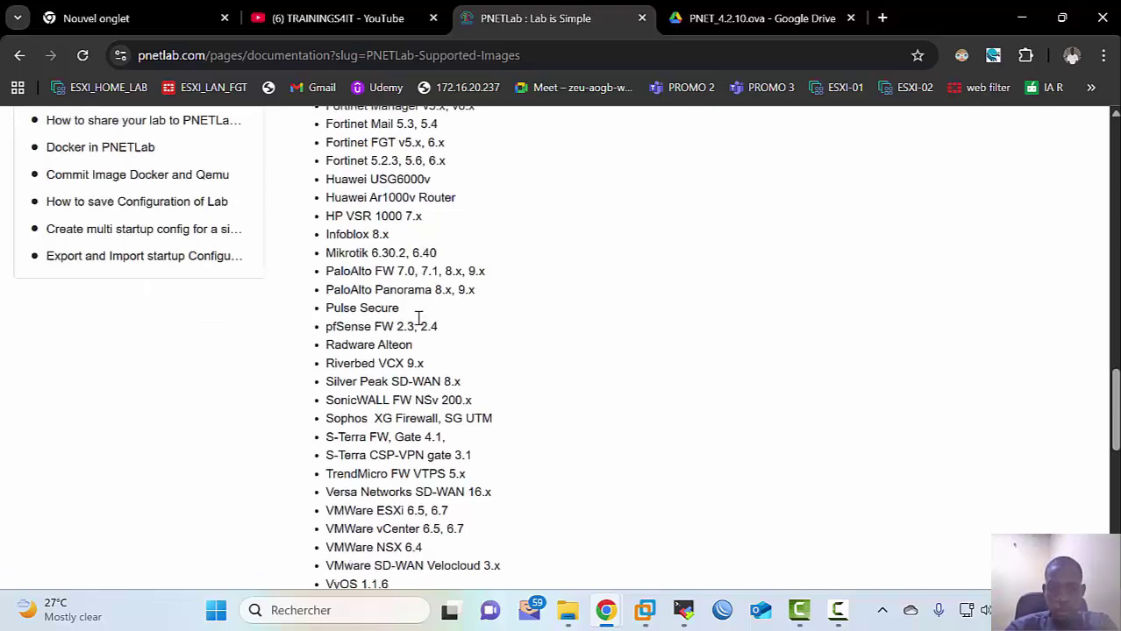
pyautogui.scroll(-2, 416, 336)
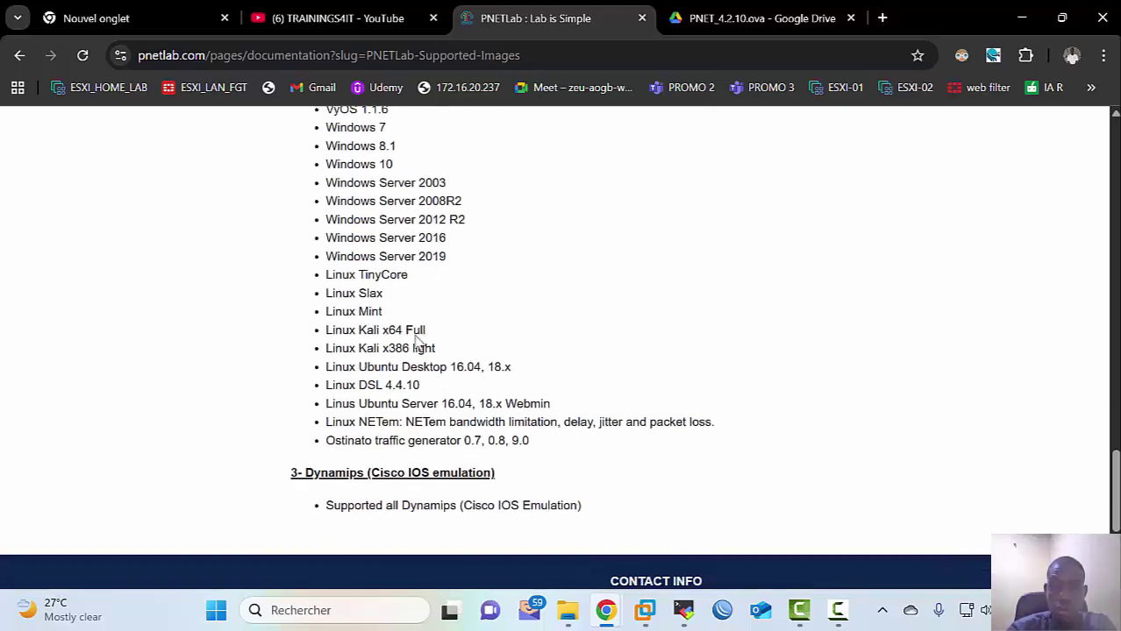
pyautogui.scroll(-1, 456, 386)
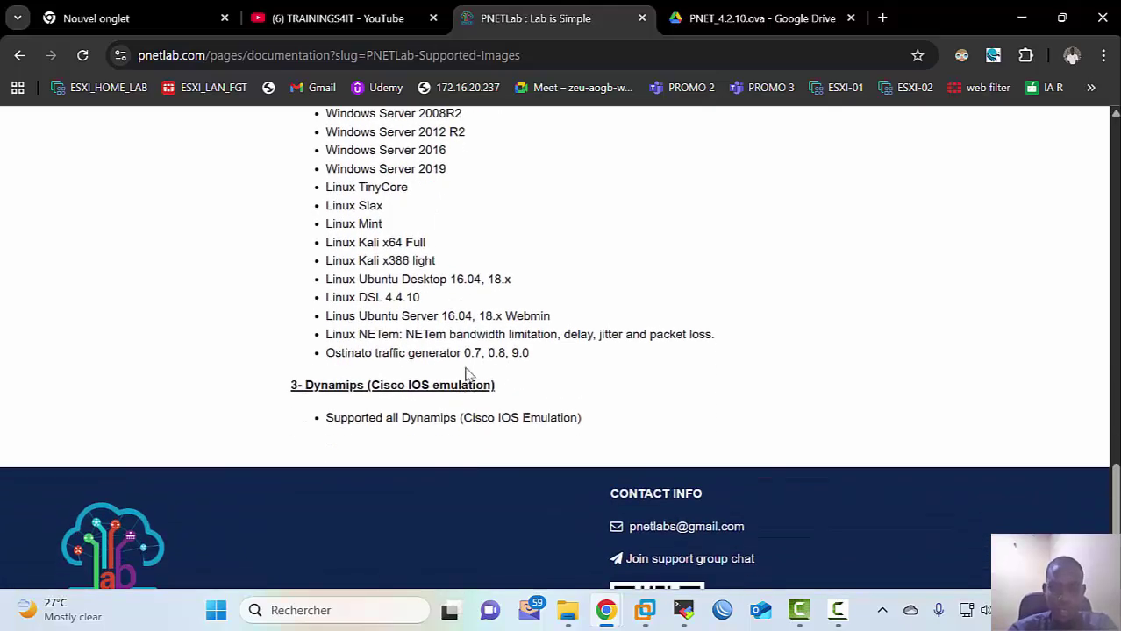
pyautogui.scroll(15, 425, 383)
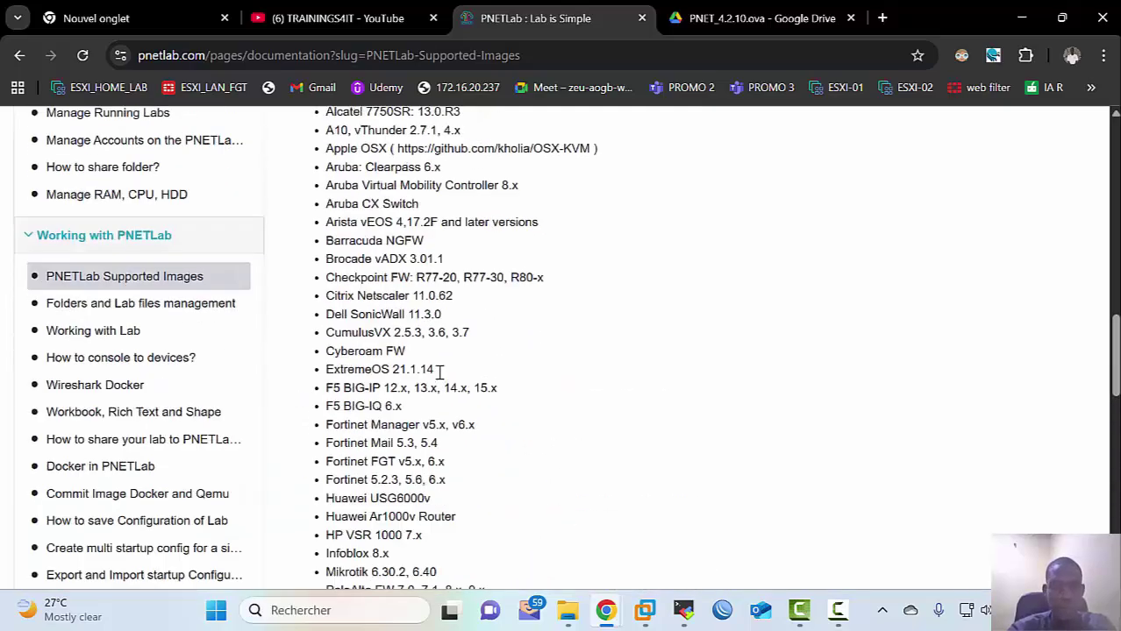
pyautogui.scroll(6, 439, 373)
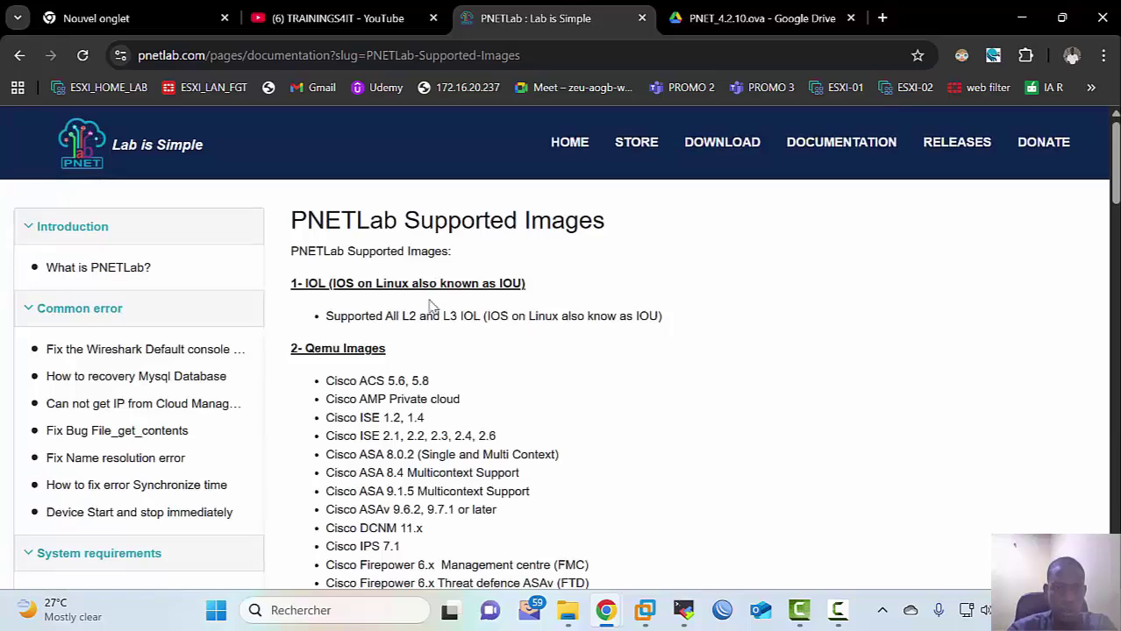
pyautogui.scroll(-5, 430, 305)
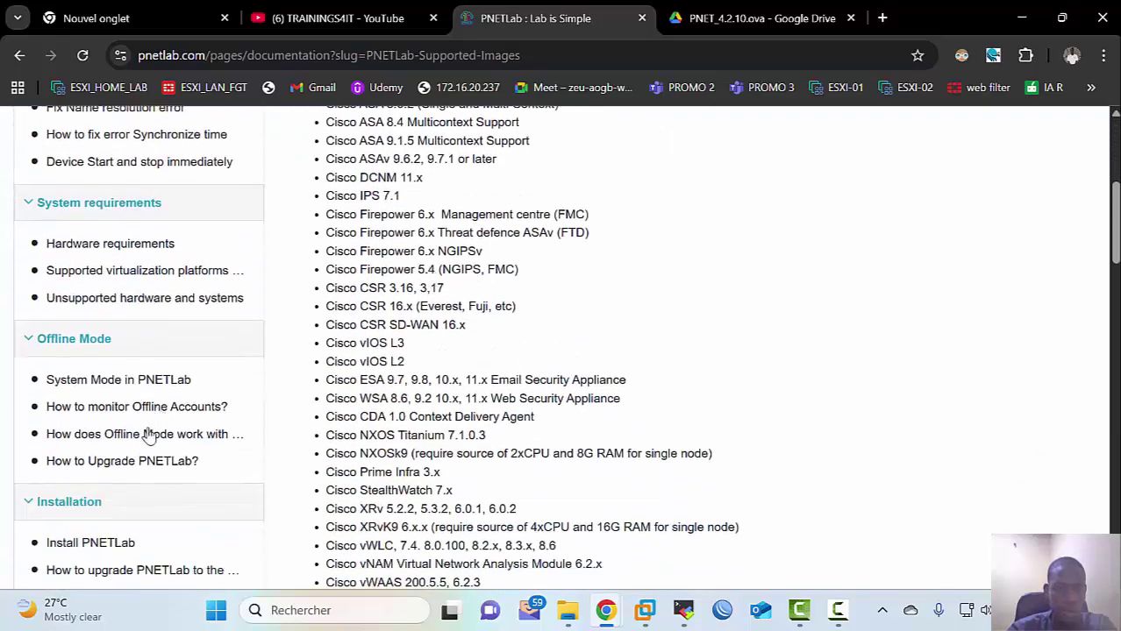
pyautogui.scroll(-4, 149, 436)
pyautogui.scroll(7, 144, 430)
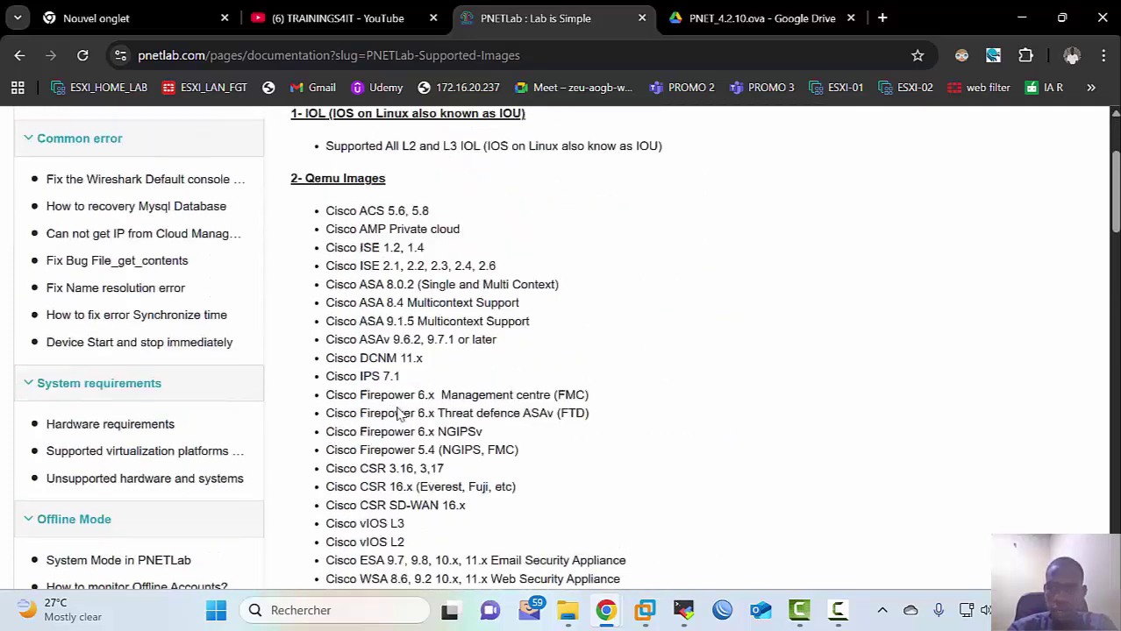
pyautogui.scroll(2, 397, 413)
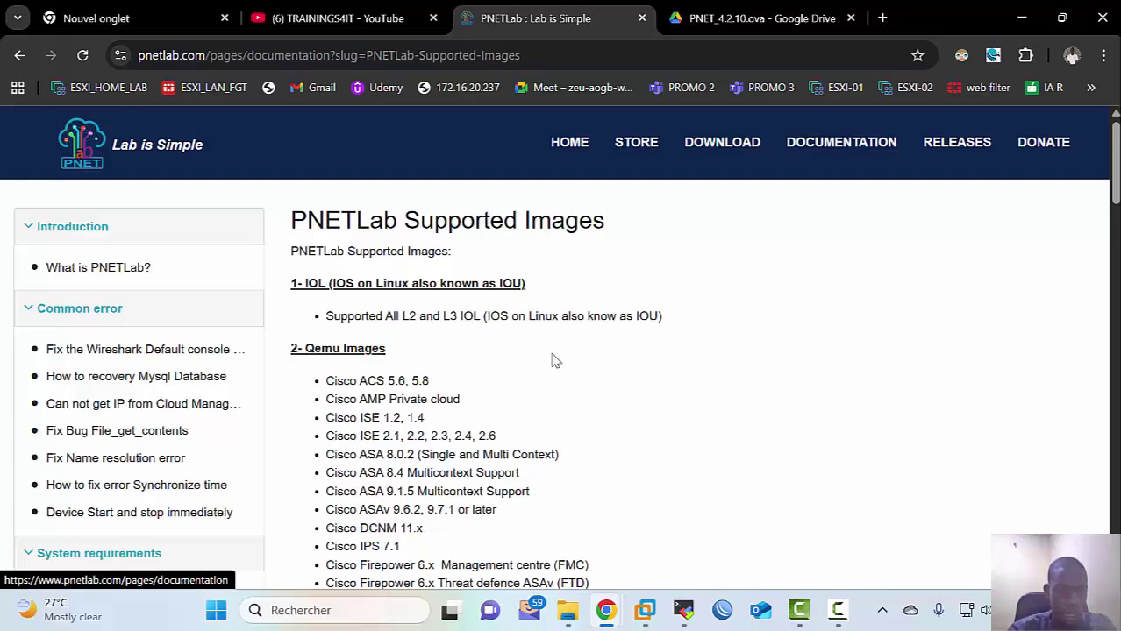
pyautogui.scroll(-4, 307, 454)
pyautogui.scroll(-5, 306, 453)
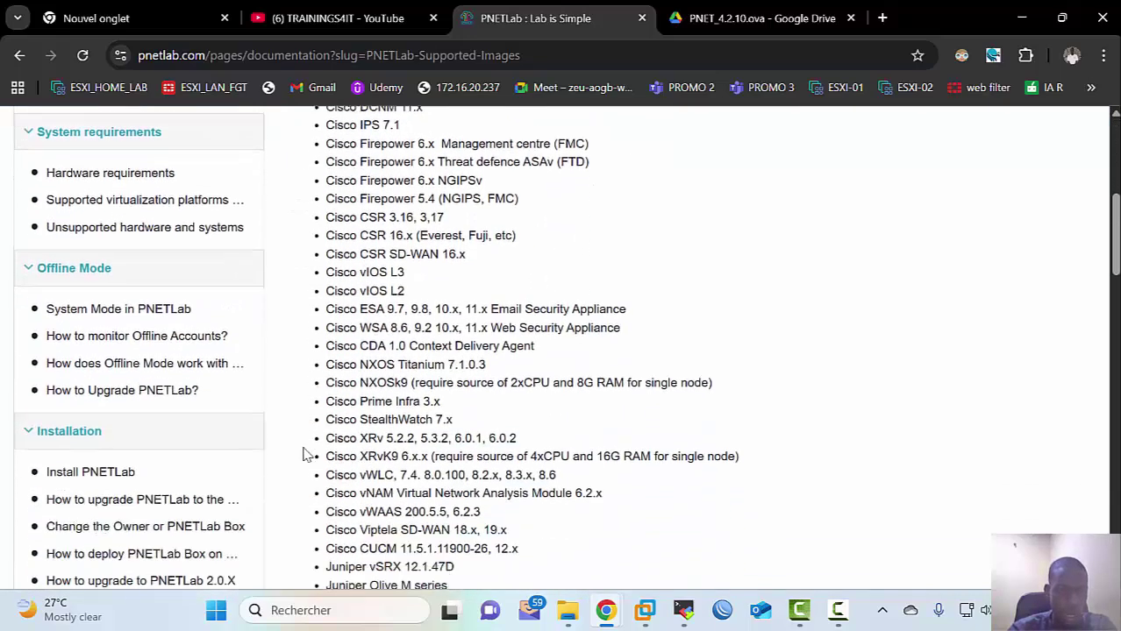
pyautogui.scroll(-4, 306, 453)
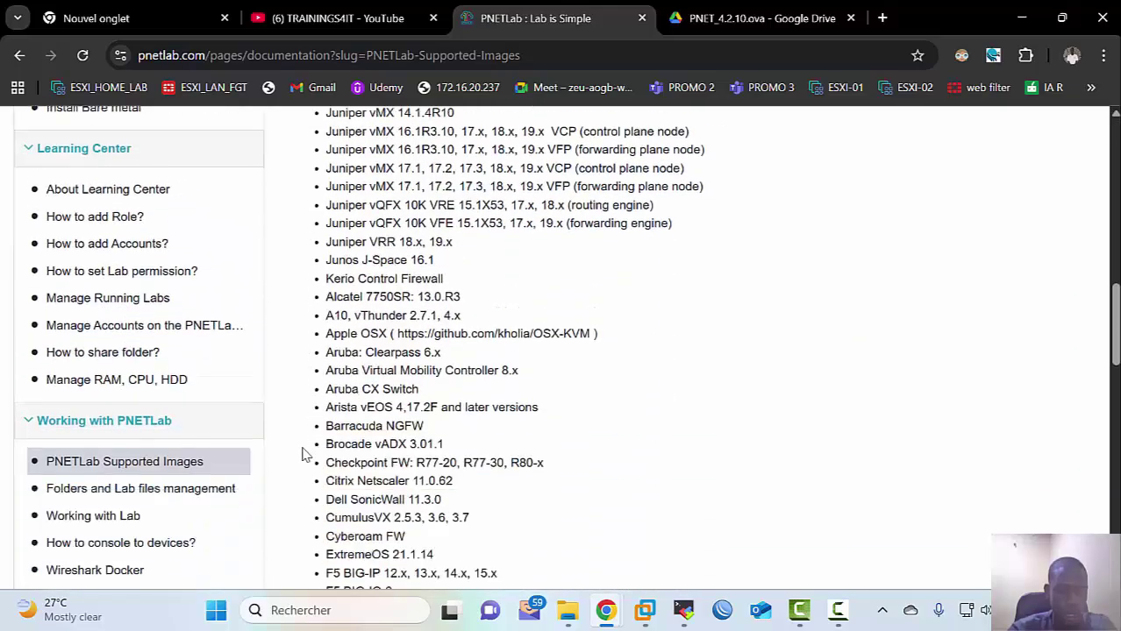
pyautogui.scroll(-9, 302, 453)
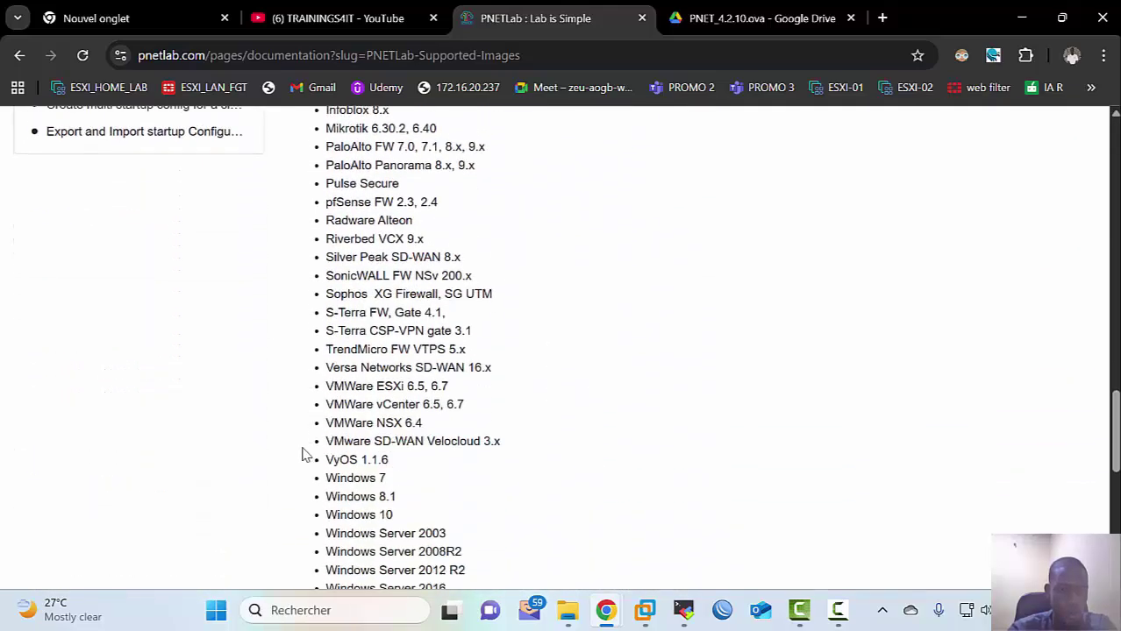
pyautogui.scroll(3, 302, 453)
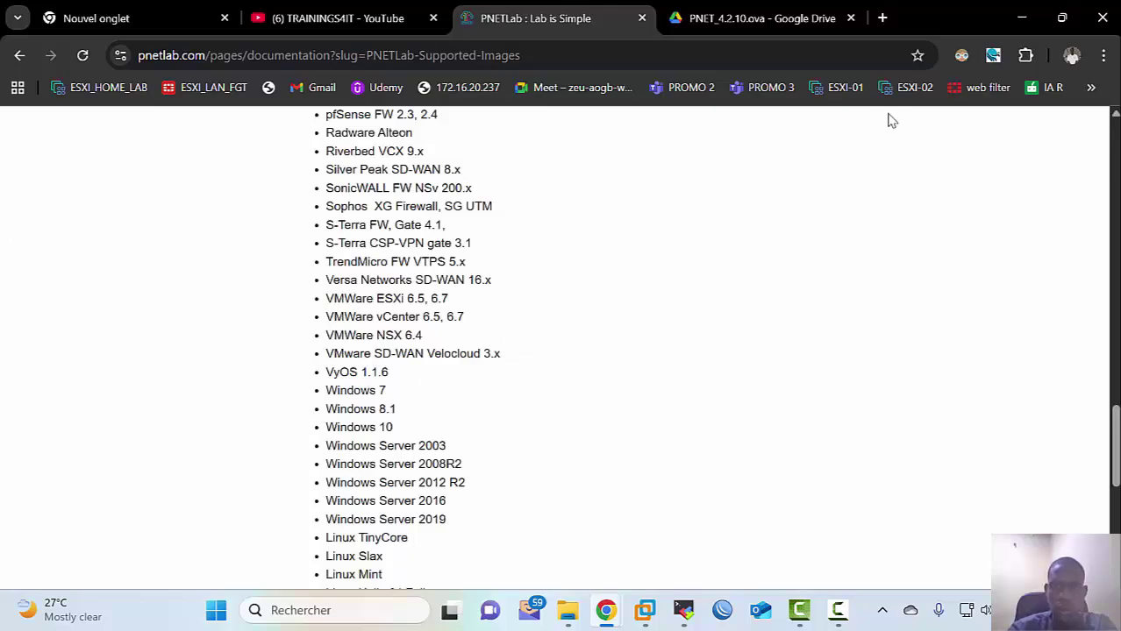
pyautogui.click(708, 17)
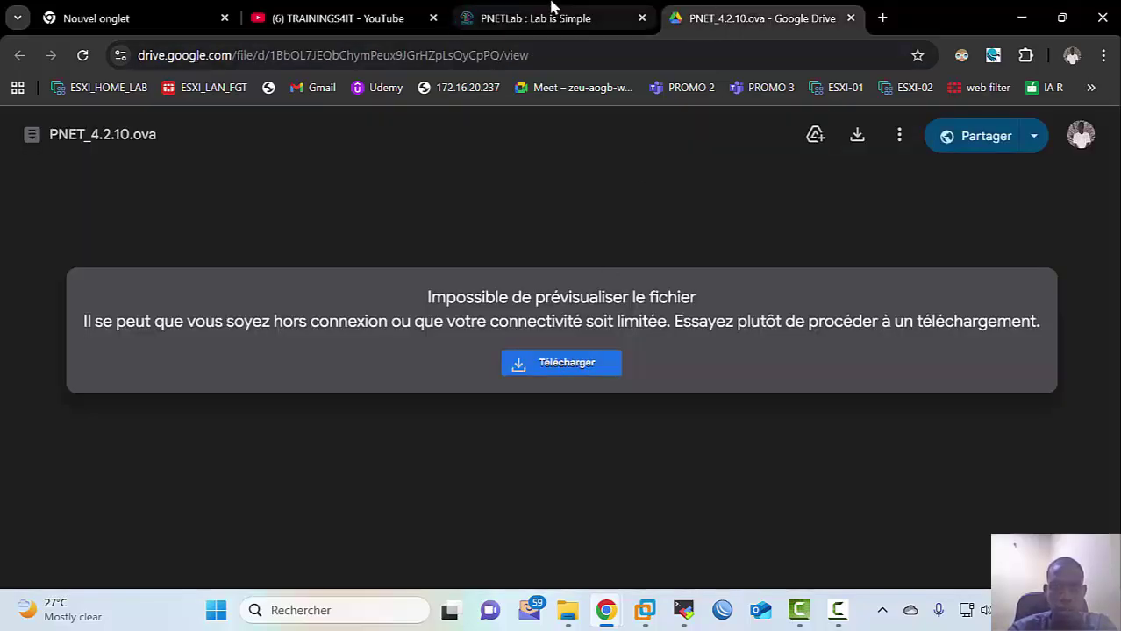
pyautogui.click(517, 17)
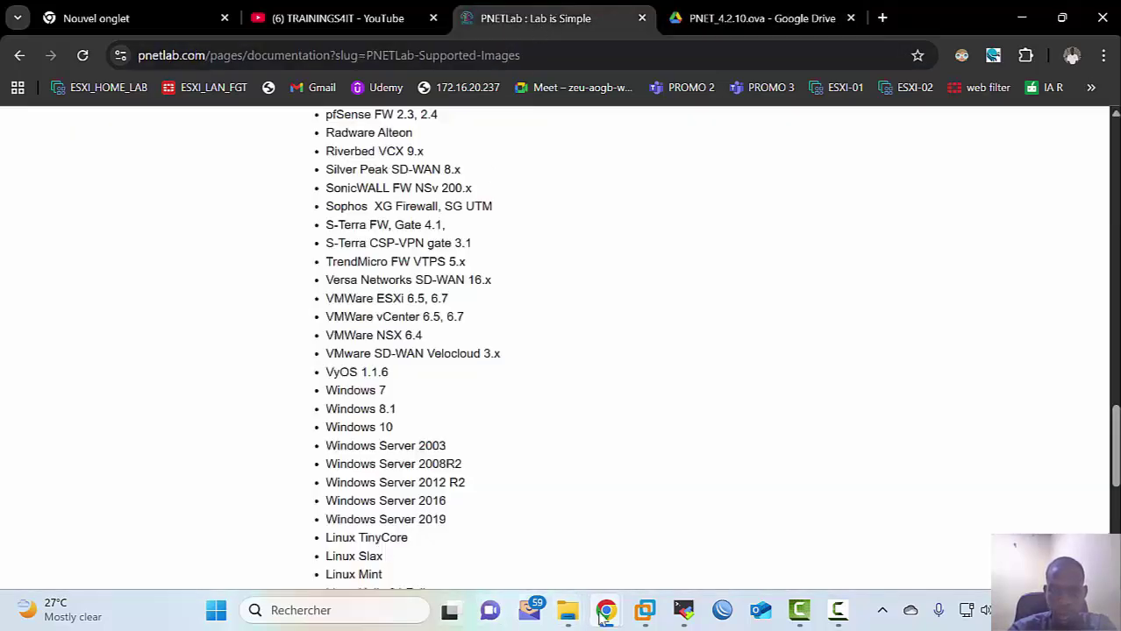
# Step: Open the Add Node template list on the canvas, showing all templates including unsupported ones
pyautogui.moveTo(601, 616)
pyautogui.click(673, 520)
pyautogui.rightClick(616, 246)
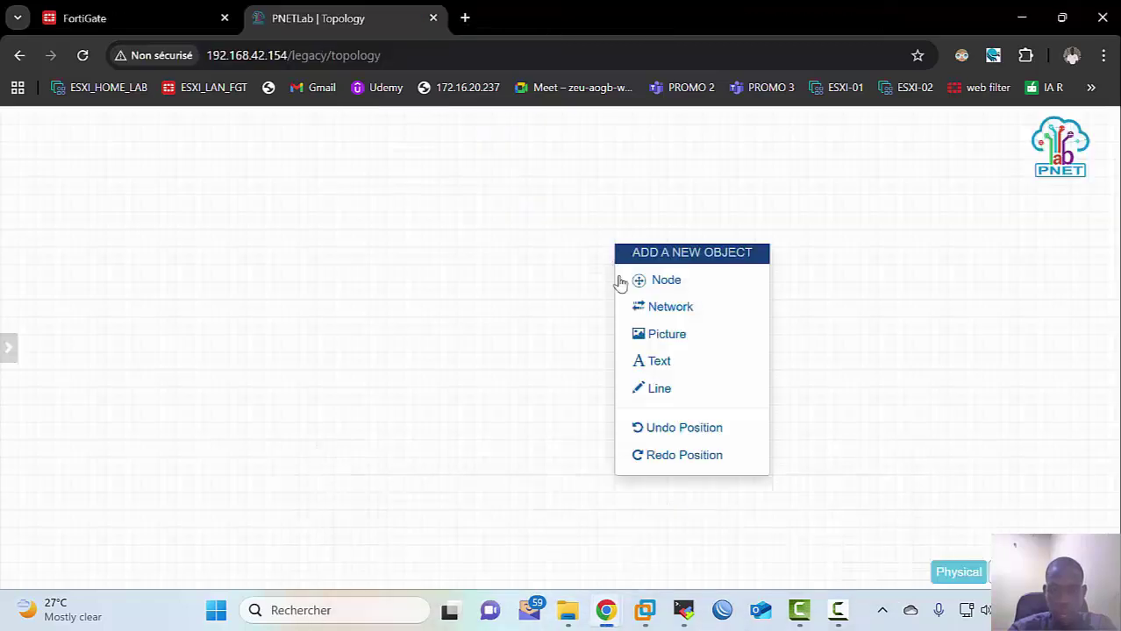
pyautogui.click(641, 280)
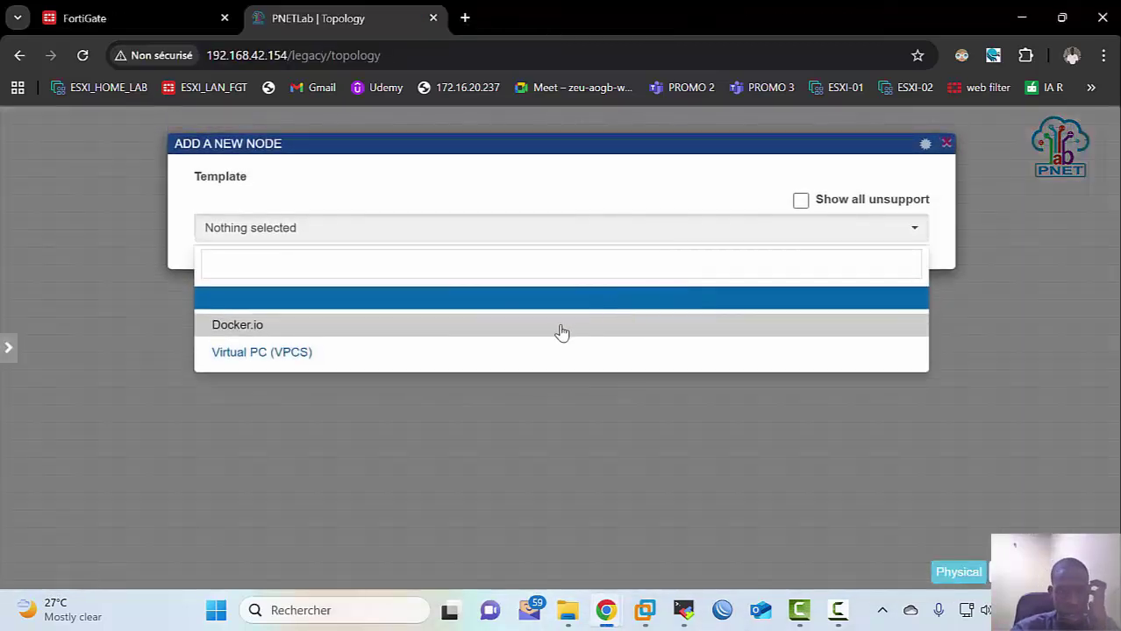
pyautogui.click(824, 206)
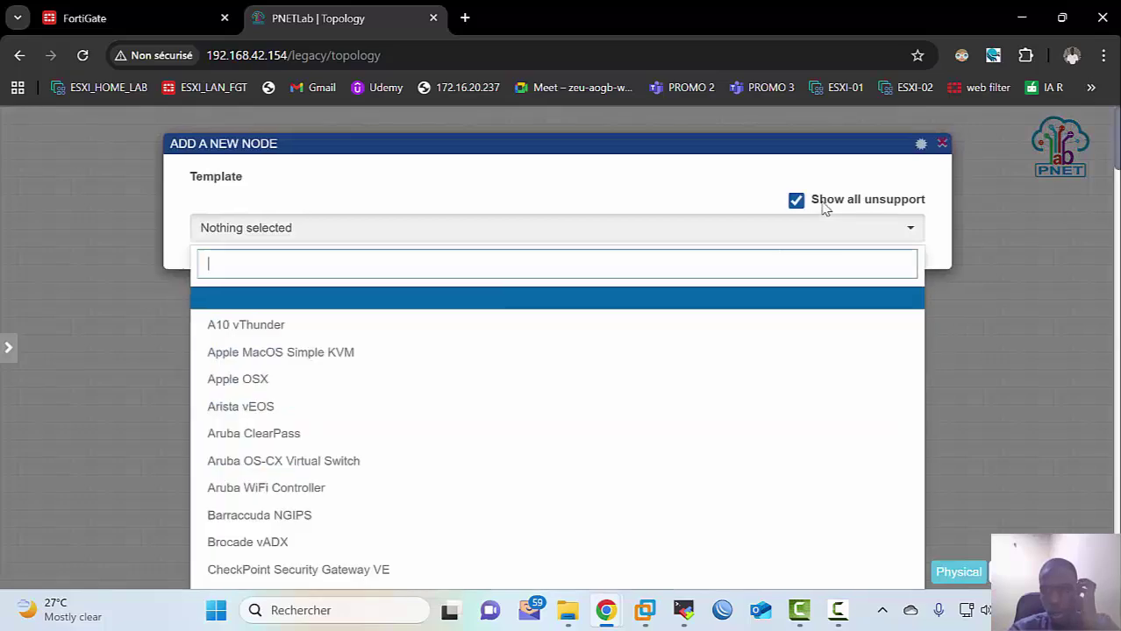
# Step: Scroll the templates past Cisco vIOS Router and Switch, then close the list
pyautogui.scroll(-15, 576, 465)
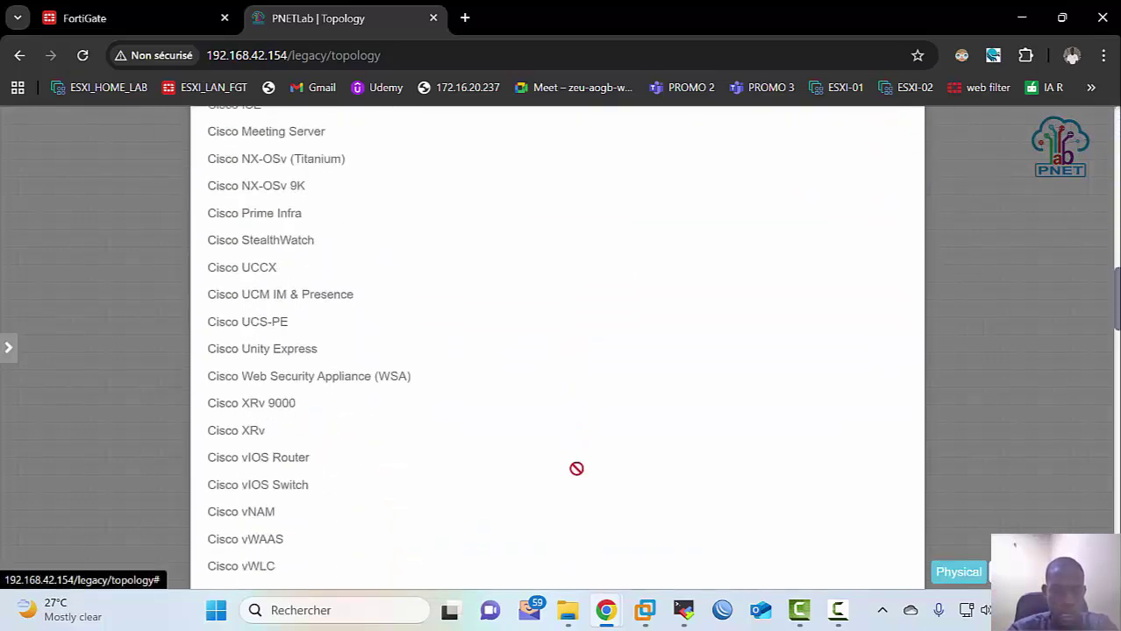
pyautogui.scroll(-12, 575, 469)
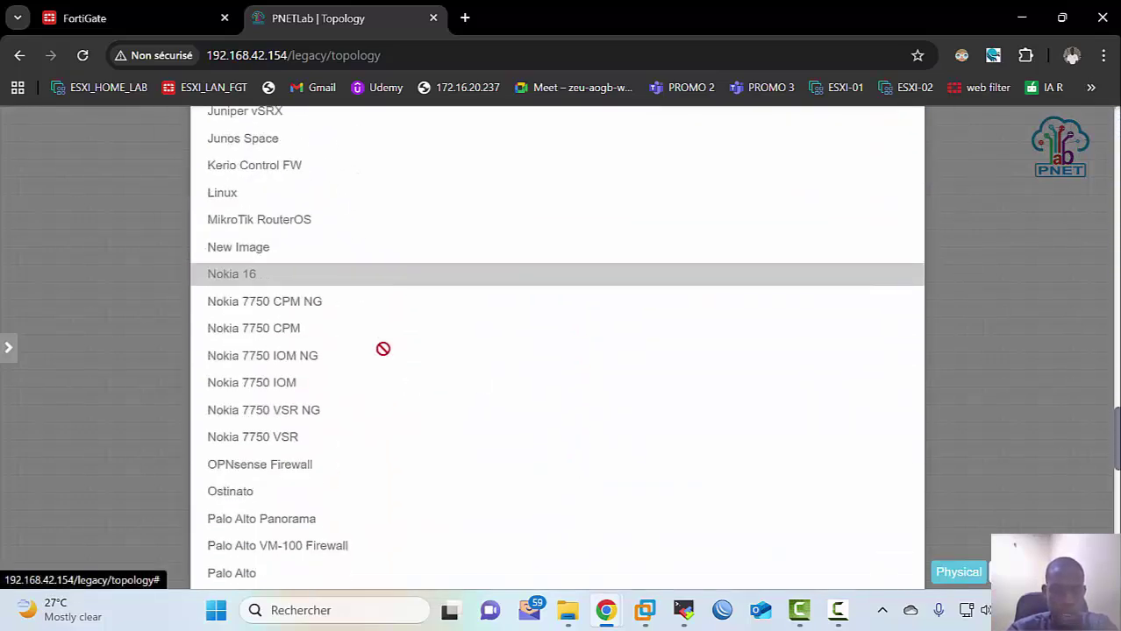
pyautogui.scroll(-1, 353, 365)
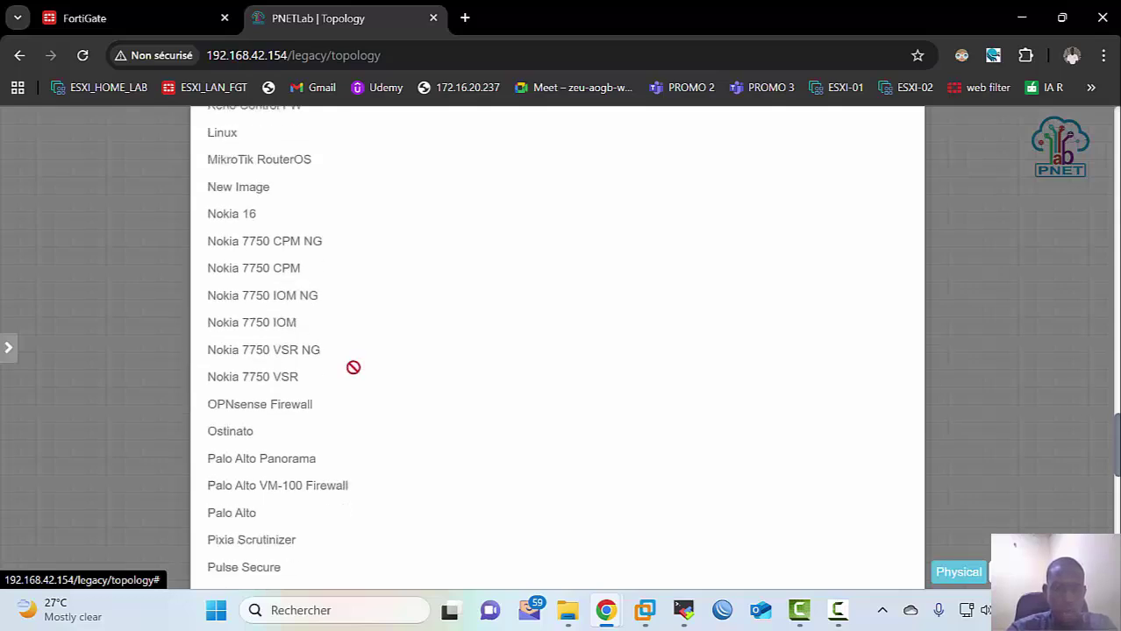
pyautogui.scroll(-2, 367, 390)
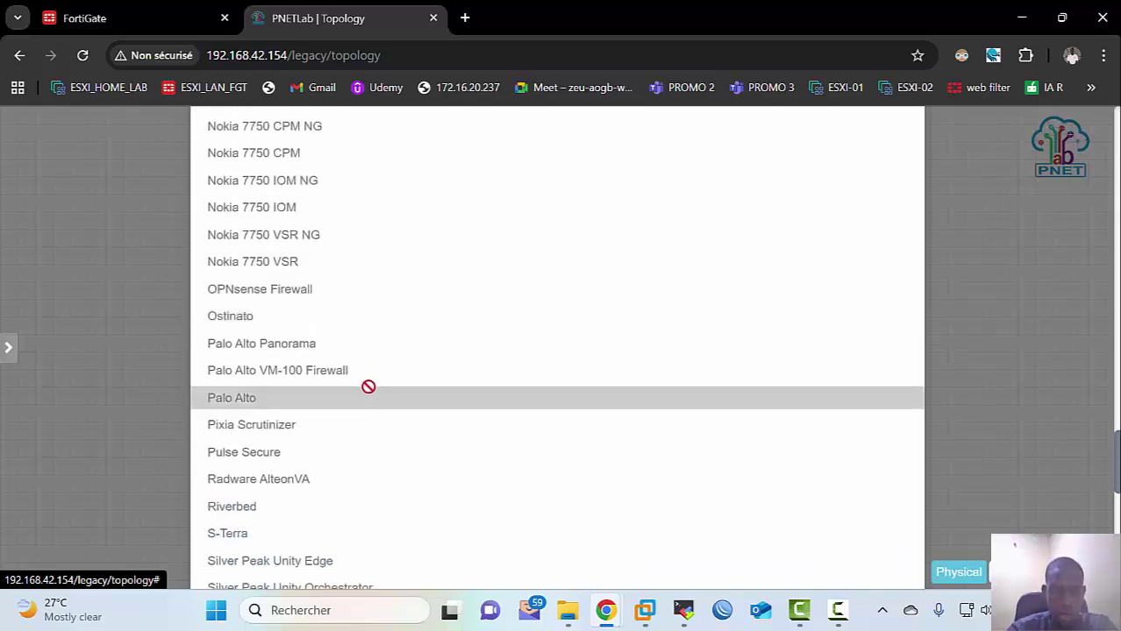
pyautogui.scroll(-4, 369, 386)
pyautogui.scroll(-1, 368, 386)
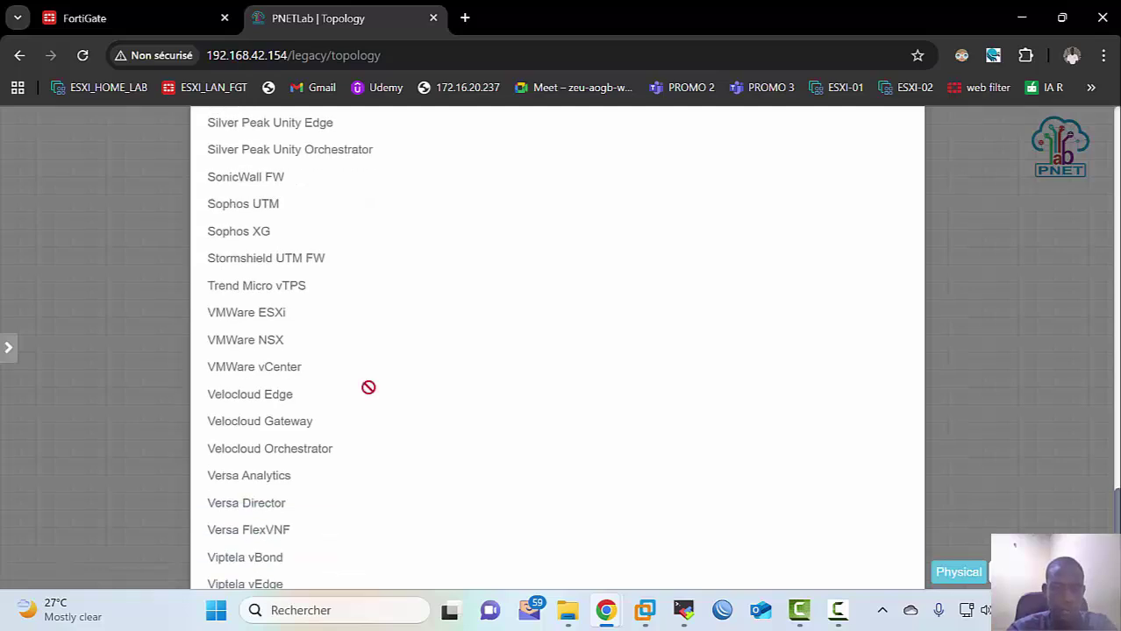
pyautogui.scroll(-3, 368, 387)
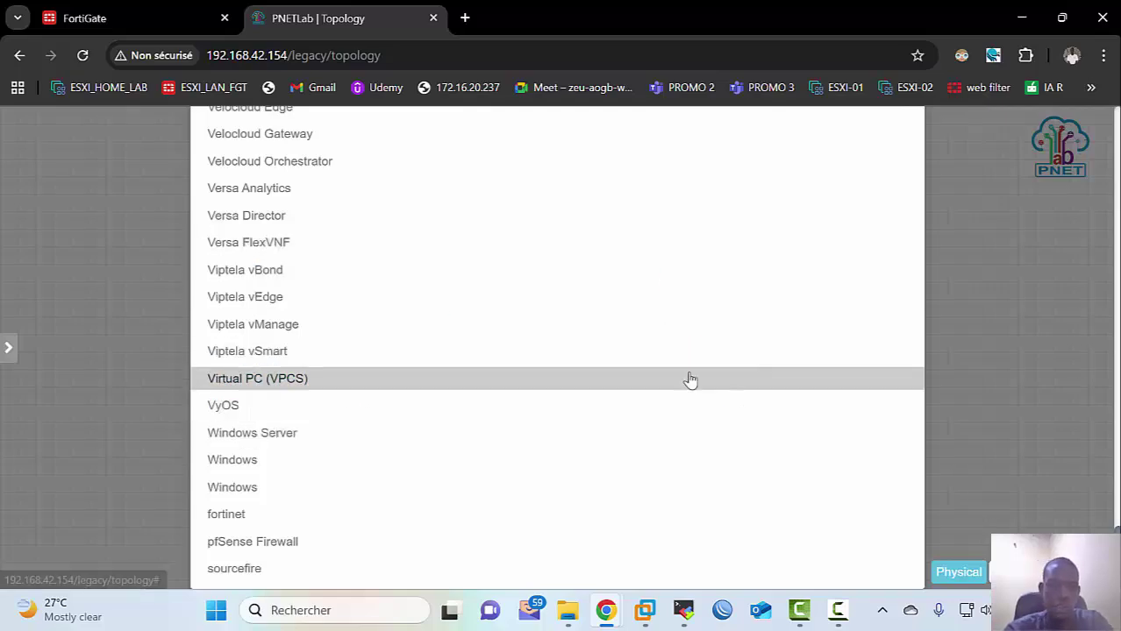
pyautogui.scroll(15, 568, 333)
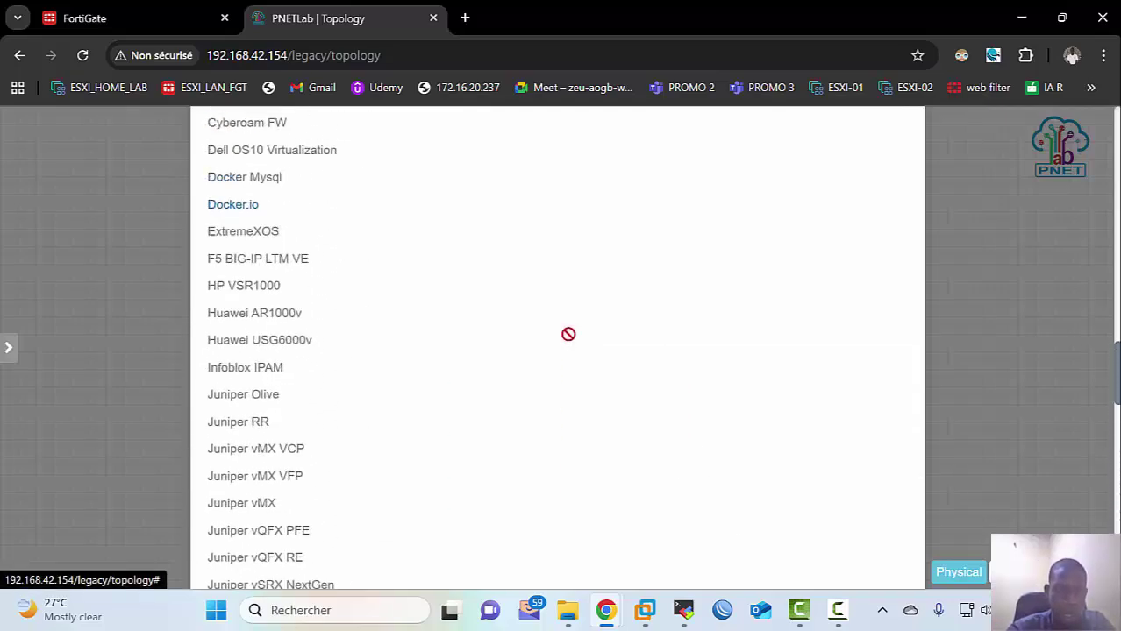
pyautogui.scroll(6, 568, 334)
pyautogui.scroll(-2, 568, 333)
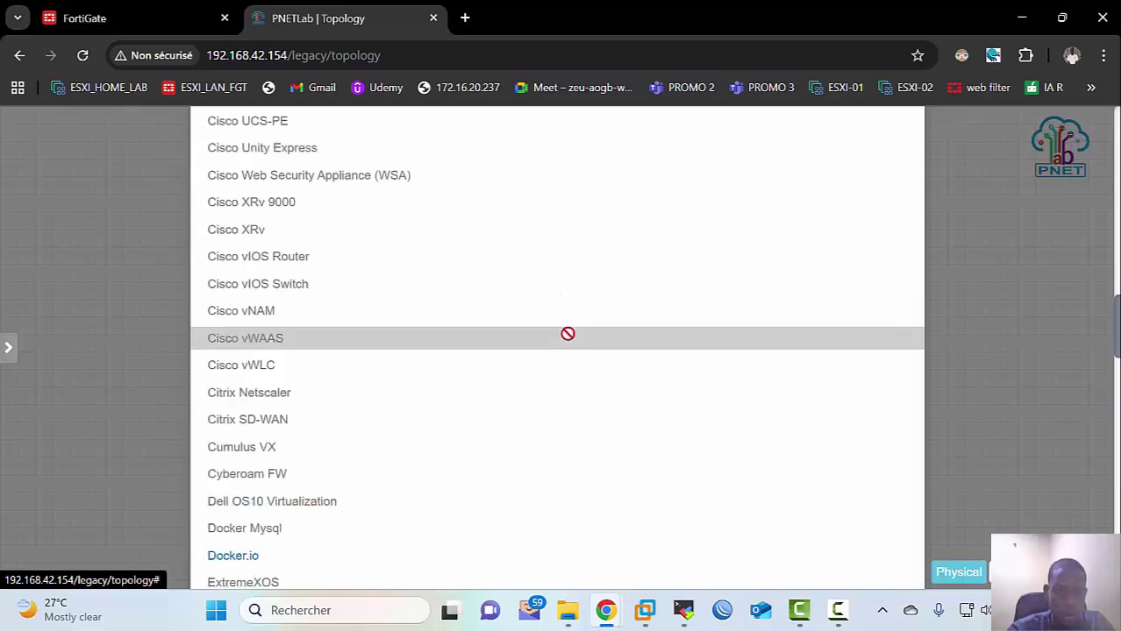
pyautogui.scroll(1, 367, 399)
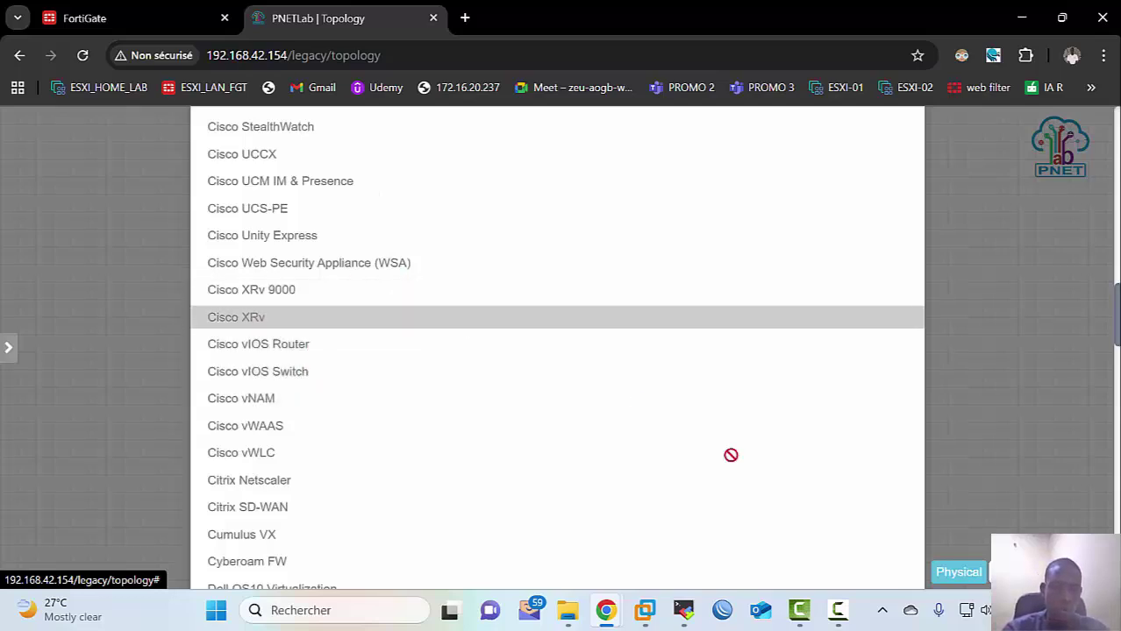
pyautogui.click(961, 338)
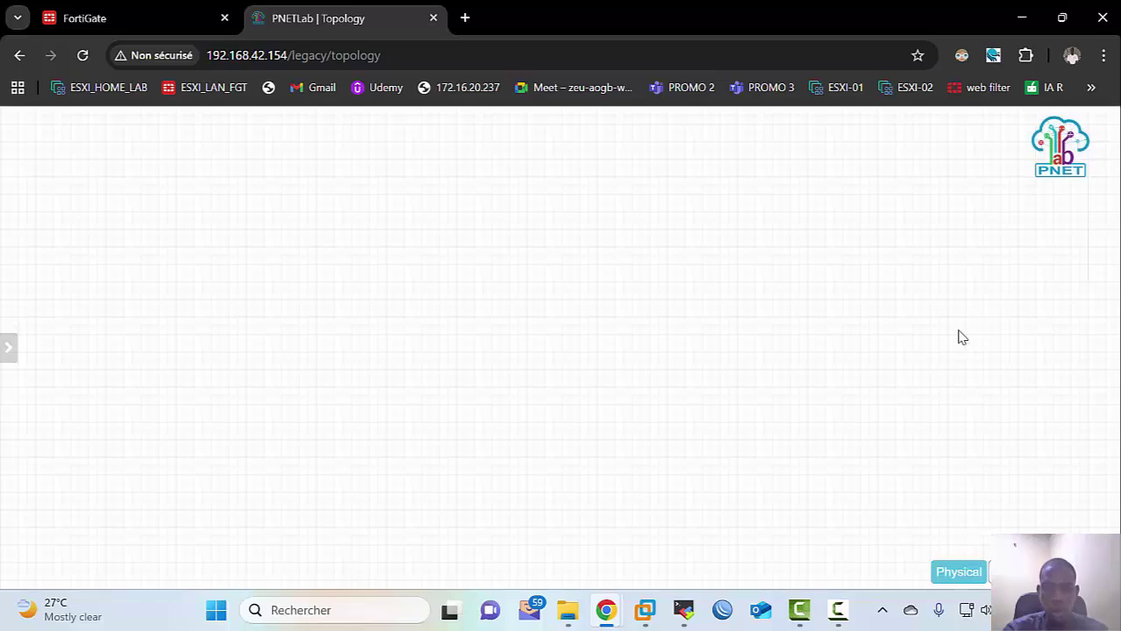
# Step: In File Explorer, open Bureau > Données > Cisco vIOS images
pyautogui.moveTo(567, 610)
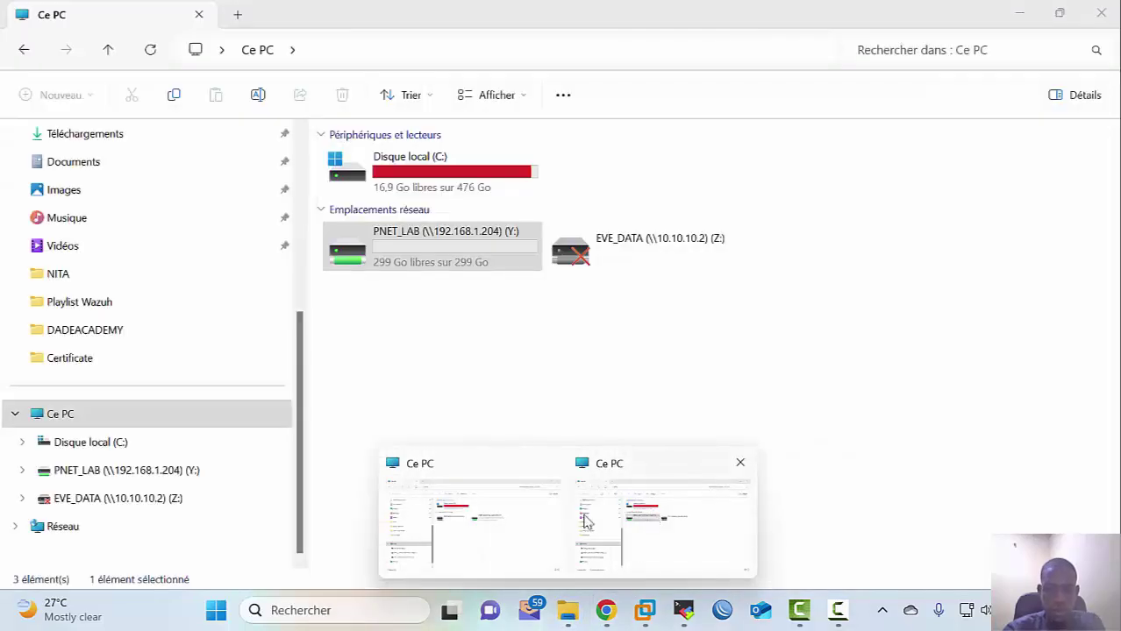
pyautogui.click(657, 515)
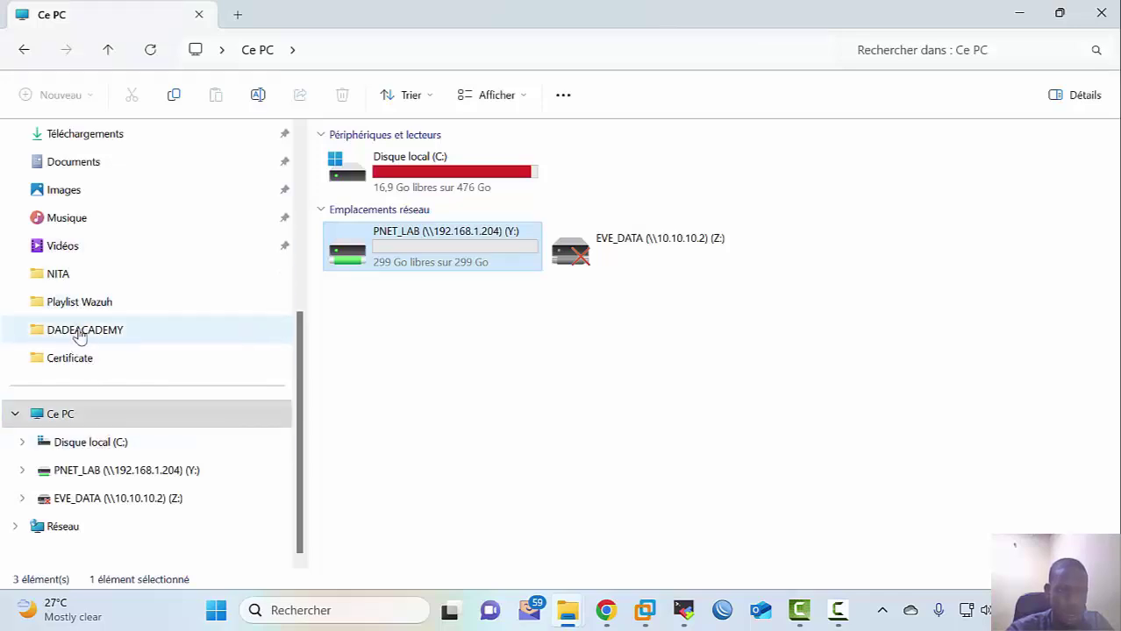
pyautogui.scroll(2, 63, 273)
pyautogui.click(80, 277)
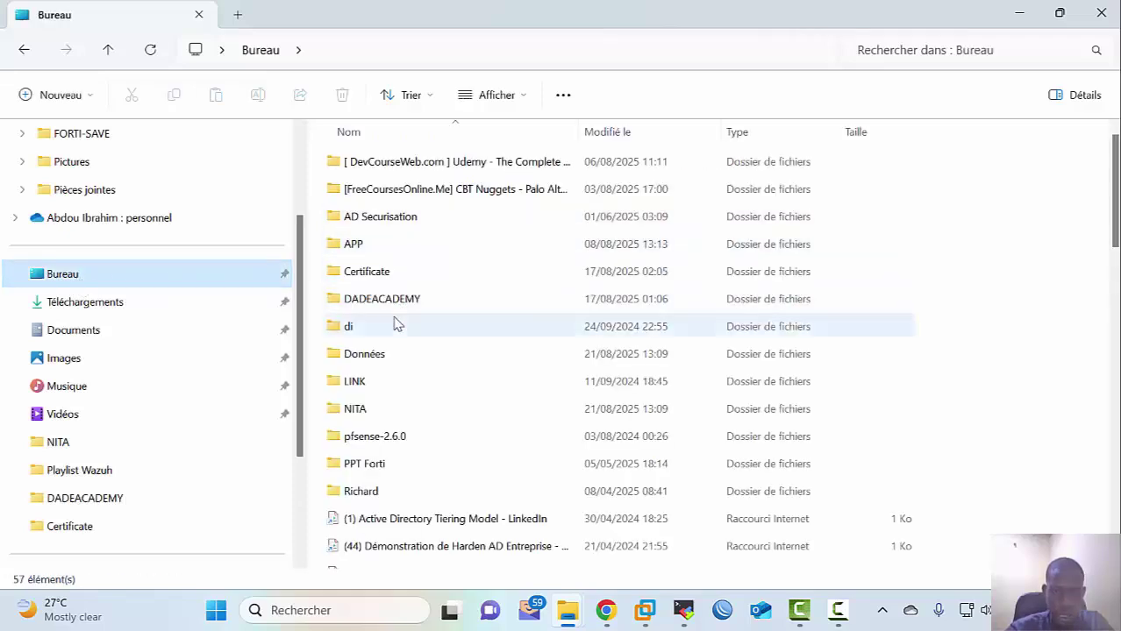
pyautogui.doubleClick(383, 354)
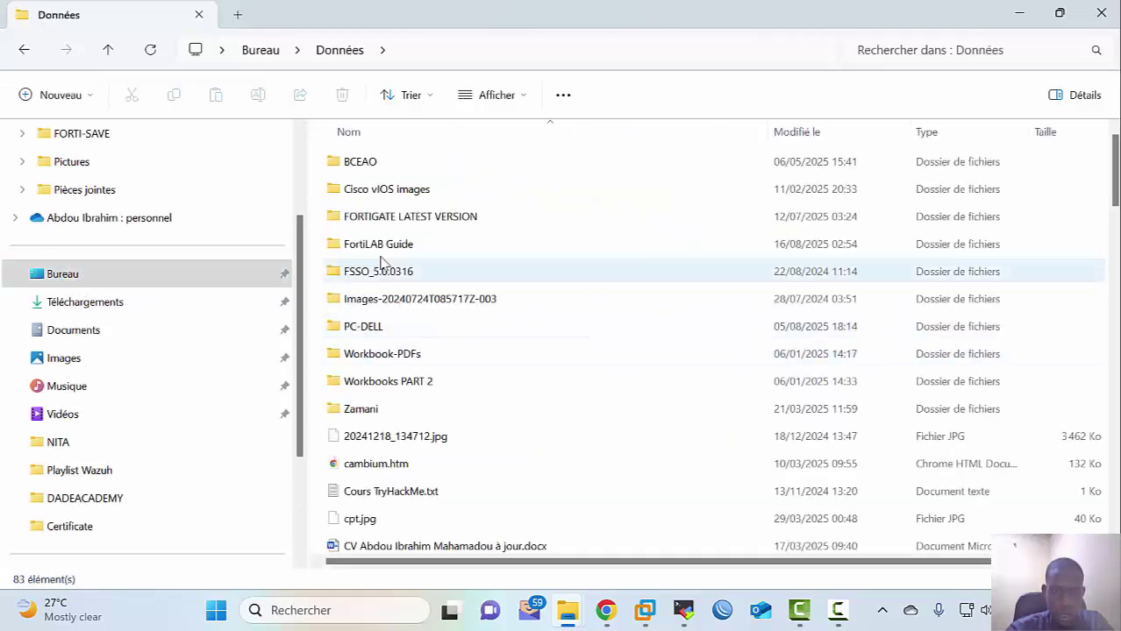
pyautogui.click(376, 194)
pyautogui.doubleClick(376, 194)
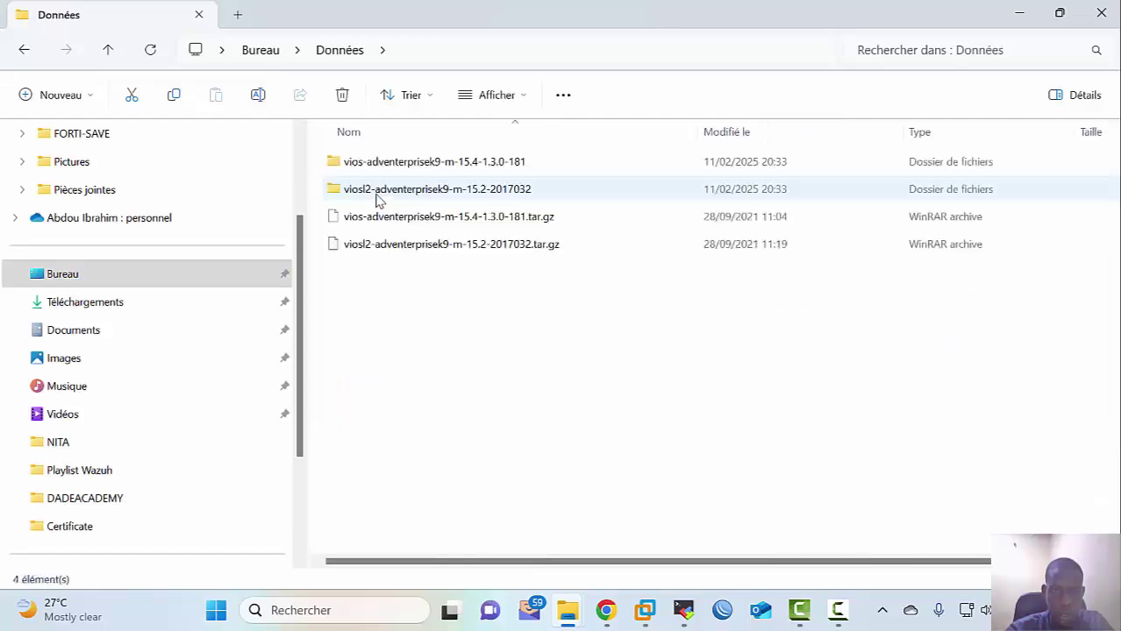
# Step: Copy the name of the vios-adventerprisek9-m-15.4-1.3.0-181 folder
pyautogui.click(420, 166)
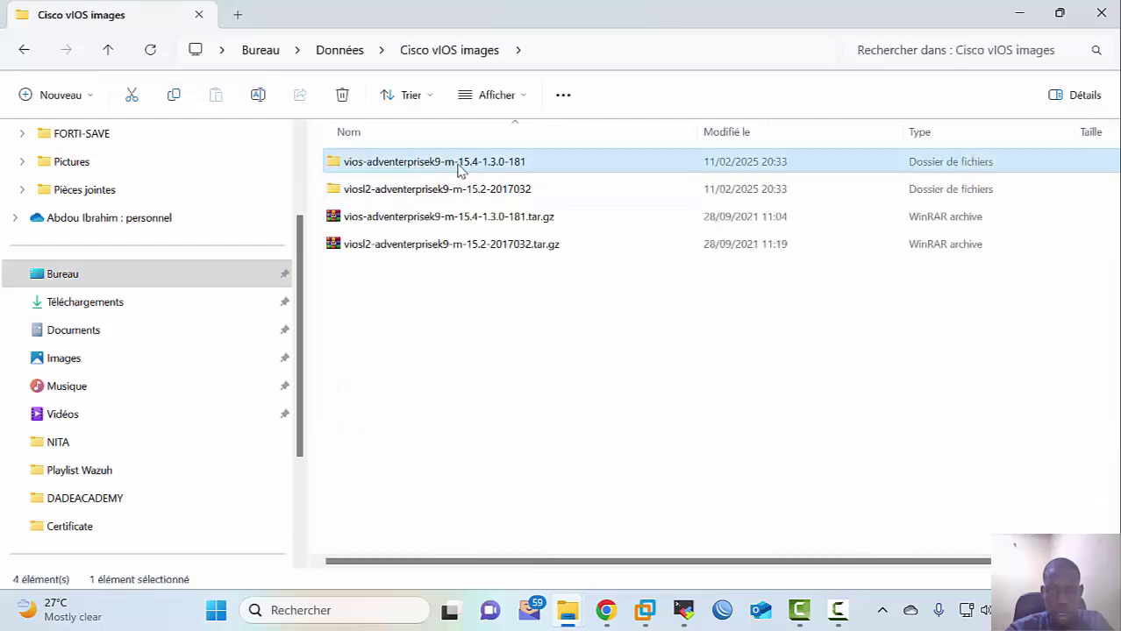
pyautogui.click(529, 169)
pyautogui.hotkey('ctrl', 'c')
pyautogui.rightClick(508, 169)
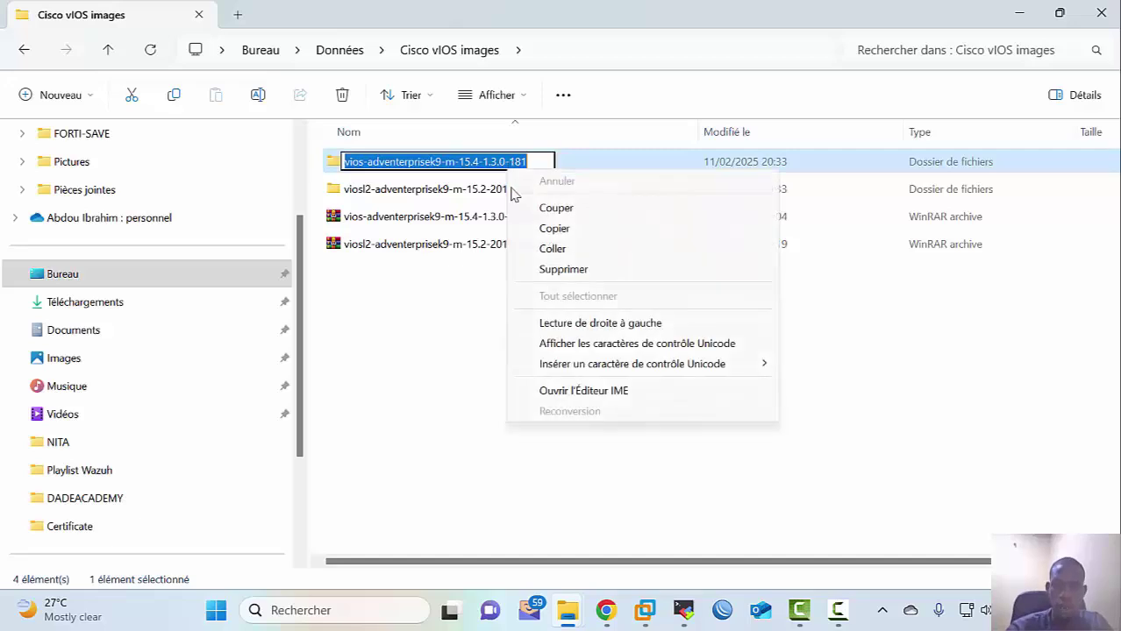
pyautogui.click(554, 228)
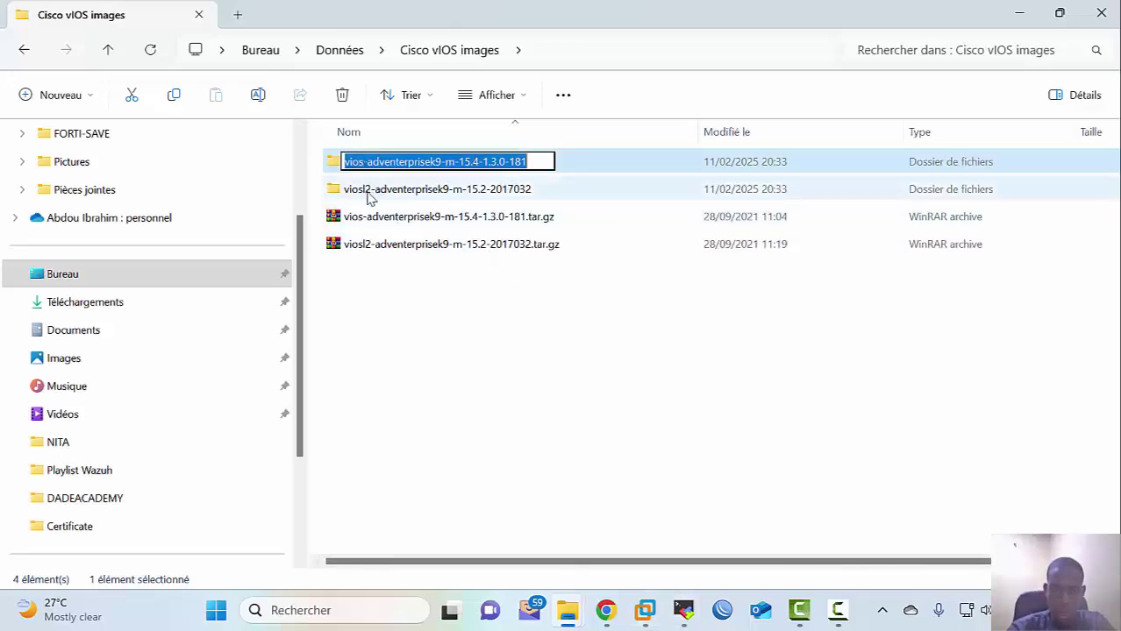
# Step: Create the vios-adventerprisek9-m-15.4-1.3.0-181 folder with mkdir and list the qemu directory
pyautogui.click(683, 610)
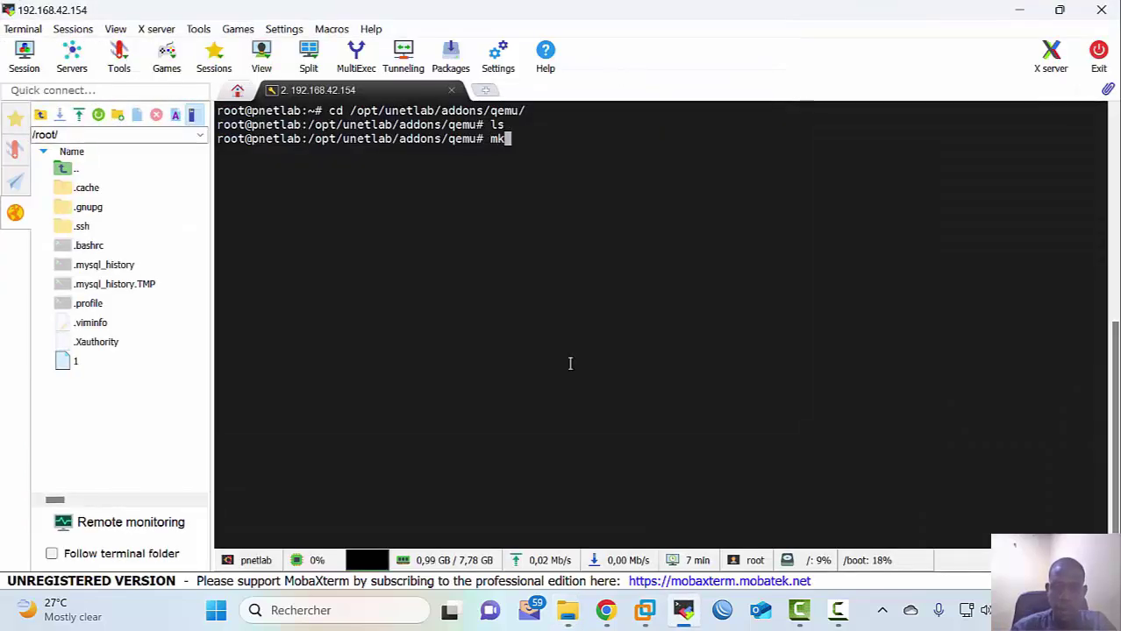
pyautogui.write('mkdir')
pyautogui.rightClick(575, 357)
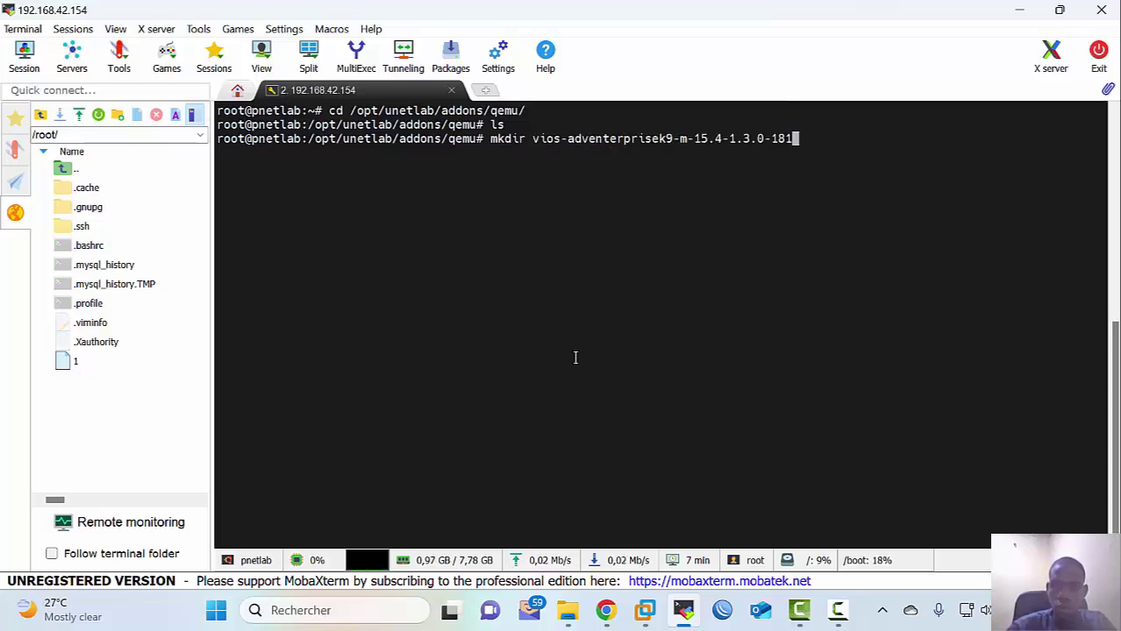
pyautogui.press('Return')
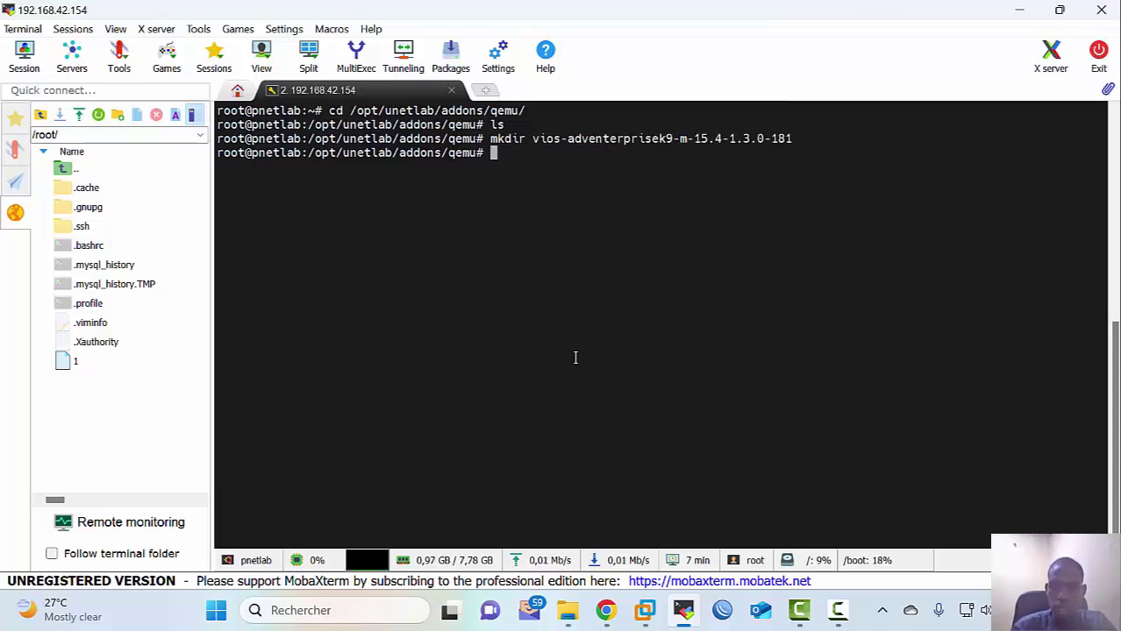
pyautogui.write('ls')
pyautogui.press('Return')
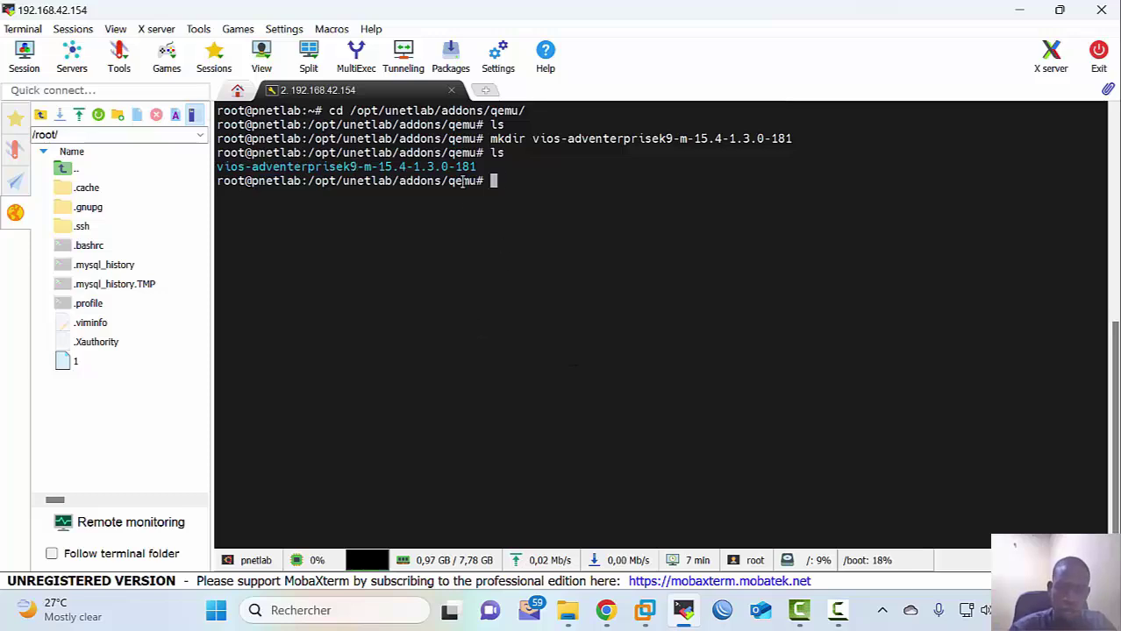
# Step: Enter the new vios folder and show its path in the SFTP side file browser
pyautogui.write('cd v')
pyautogui.press('Tab')
pyautogui.press('Return')
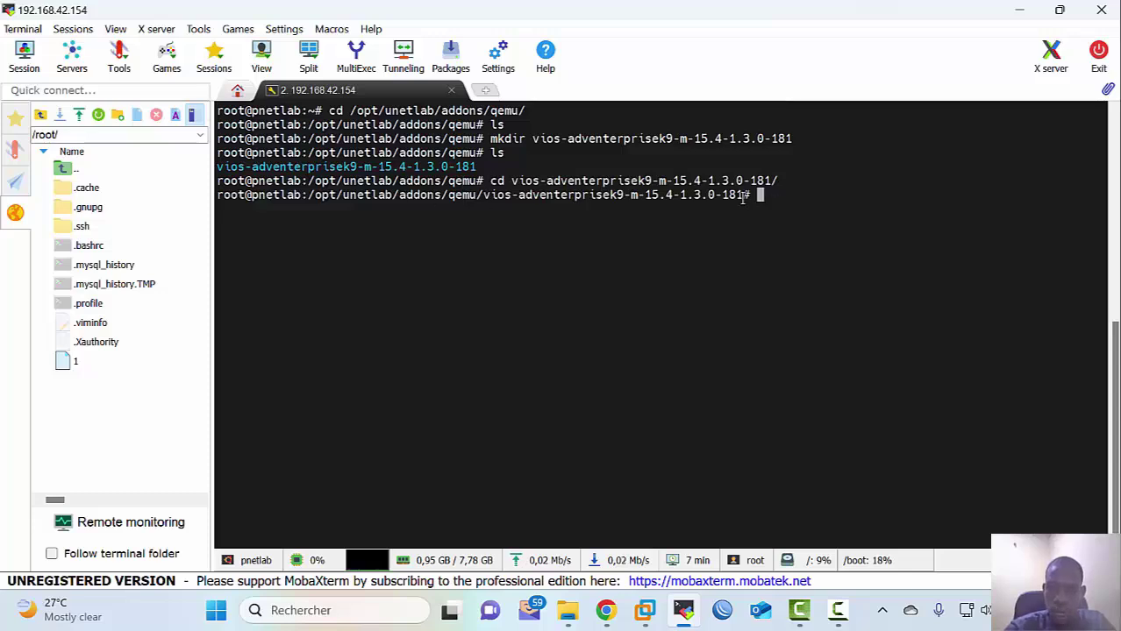
pyautogui.moveTo(744, 195); pyautogui.dragTo(308, 196)
pyautogui.rightClick(308, 196)
pyautogui.click(104, 135)
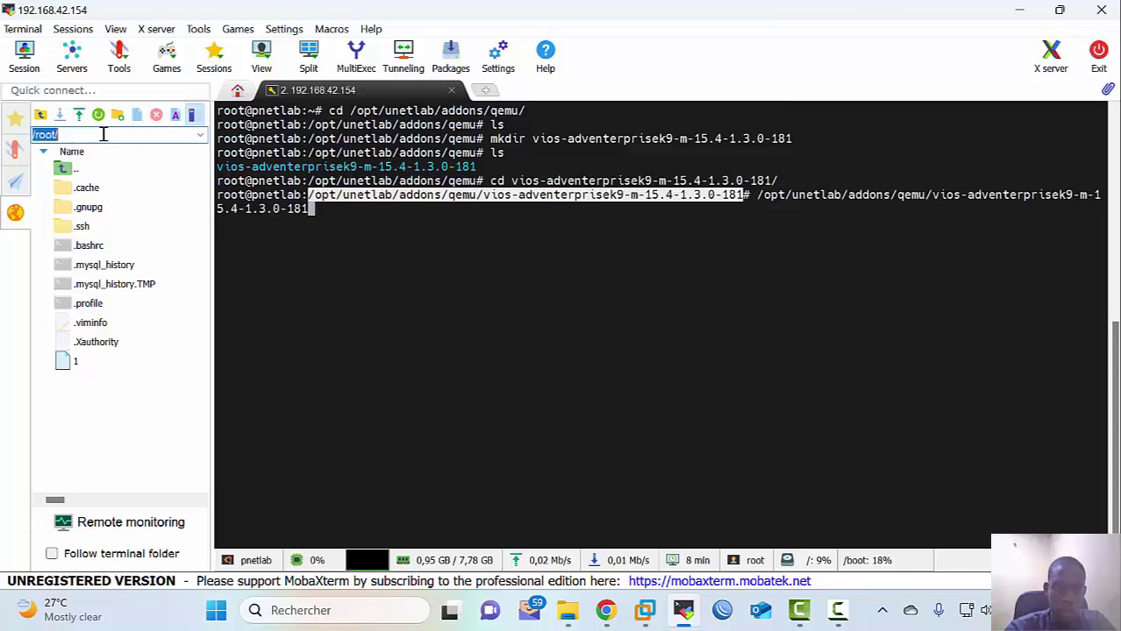
pyautogui.write('/opt/unetlab/addons/qemu/vios-adventerprisek9-m-15.4-1.3.0-181')
pyautogui.press('Return')
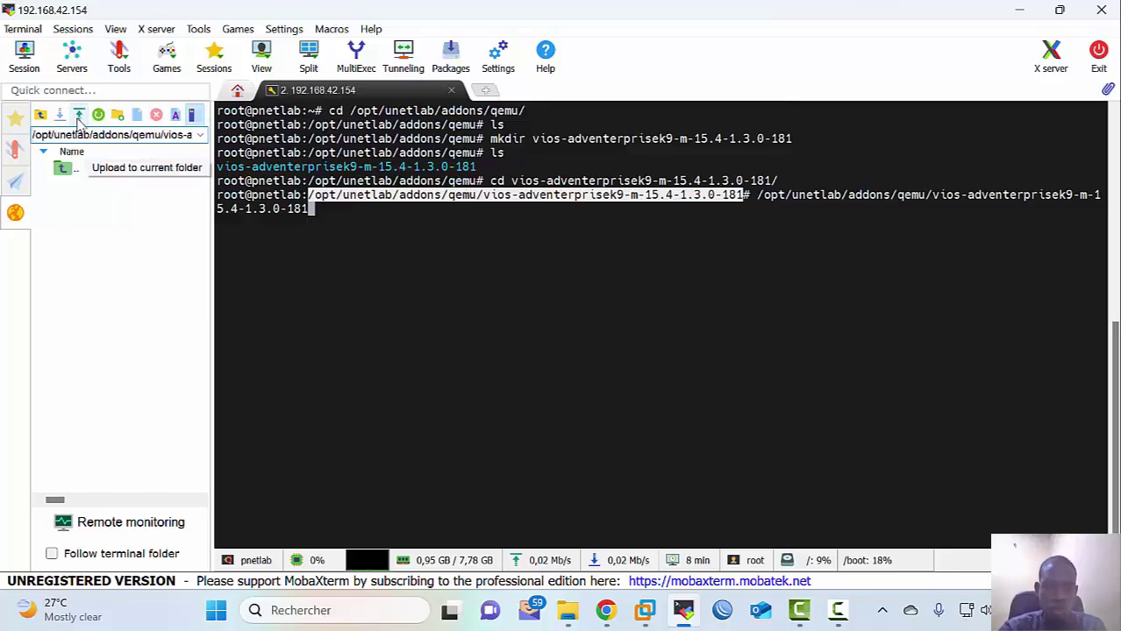
# Step: Upload virtioa.qcow2 from Bureau > Données > Cisco vIOS images > vios folder to the server
pyautogui.click(78, 117)
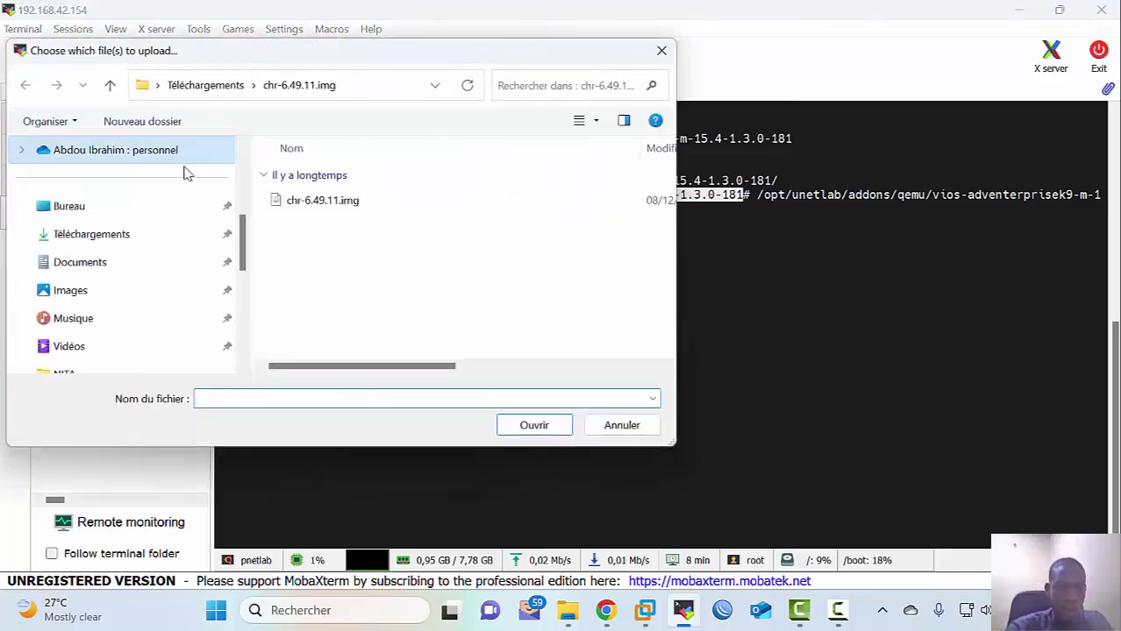
pyautogui.scroll(-1, 99, 289)
pyautogui.scroll(1, 97, 276)
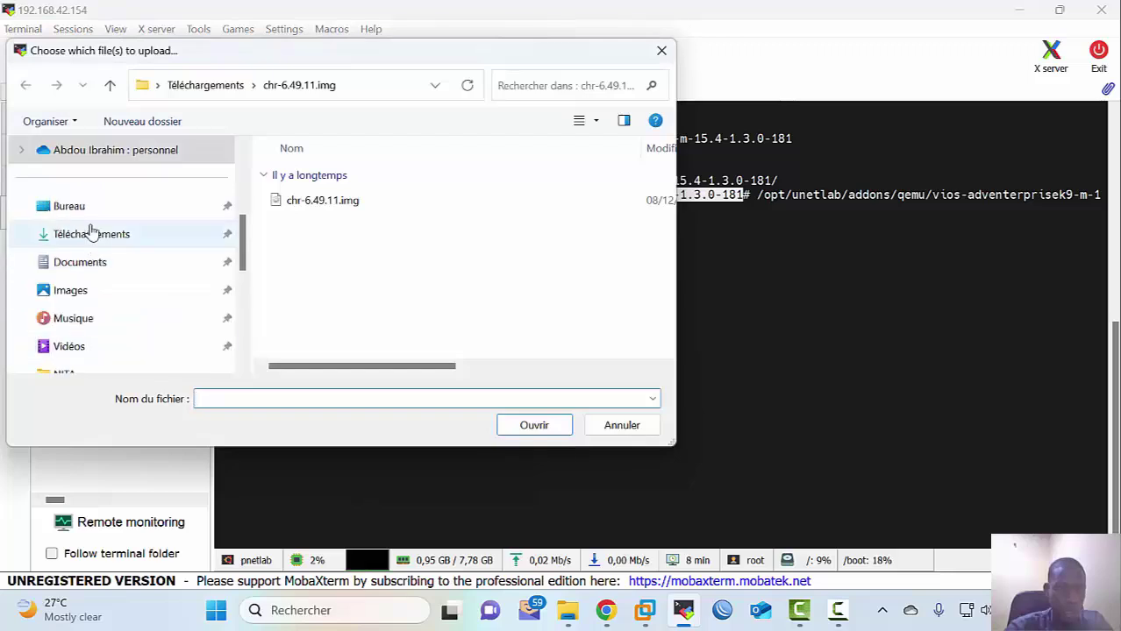
pyautogui.click(88, 213)
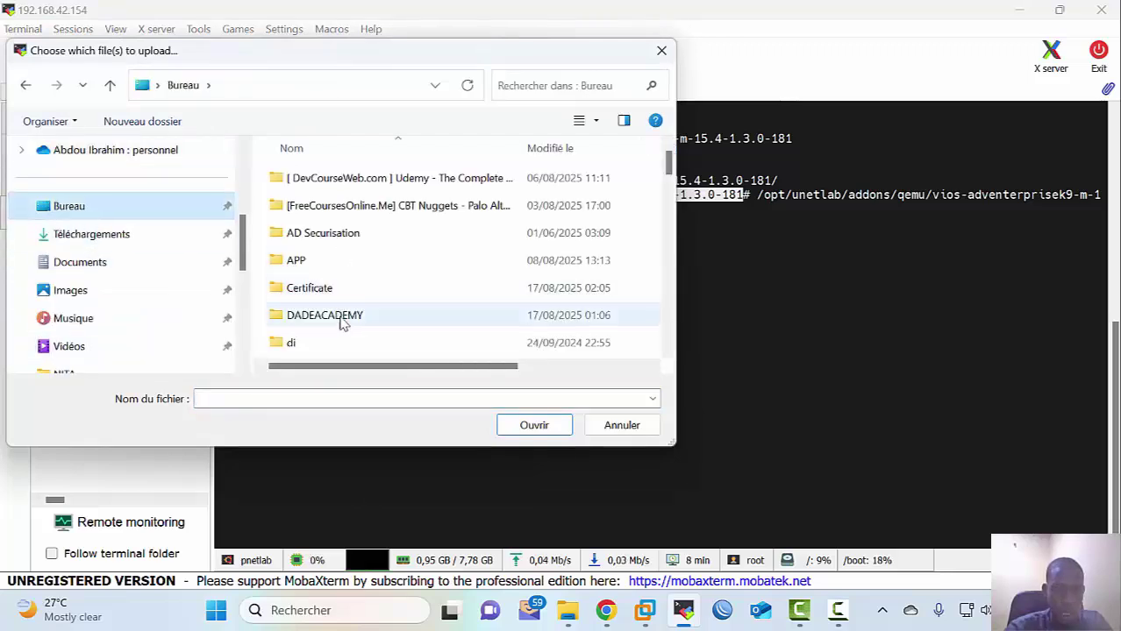
pyautogui.scroll(-2, 342, 324)
pyautogui.scroll(1, 343, 312)
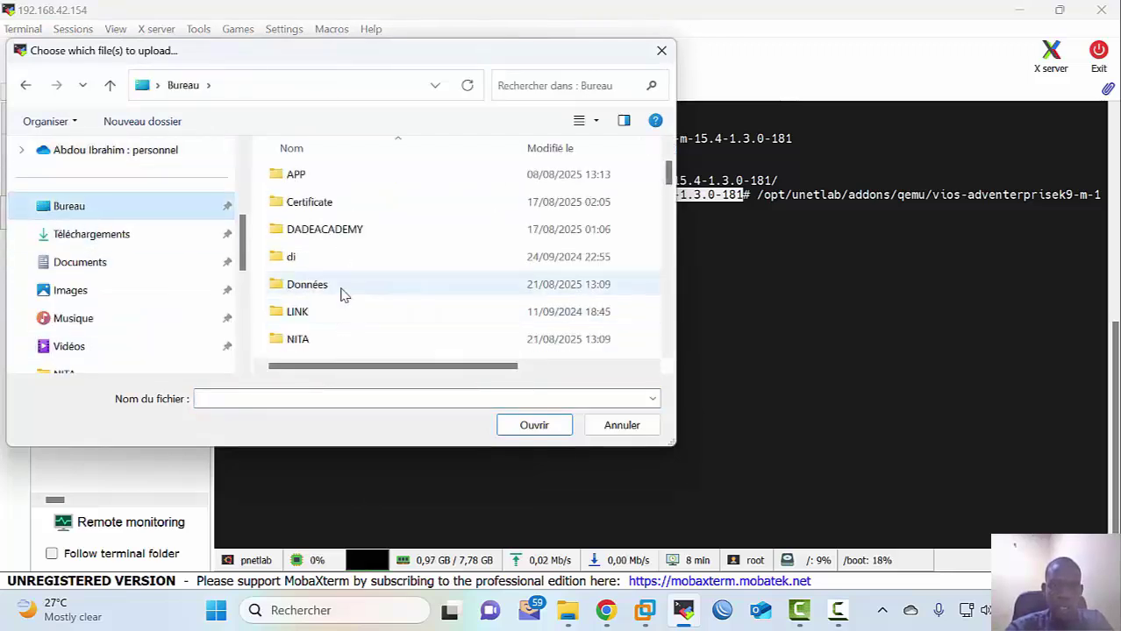
pyautogui.click(343, 294)
pyautogui.doubleClick(342, 294)
pyautogui.doubleClick(342, 208)
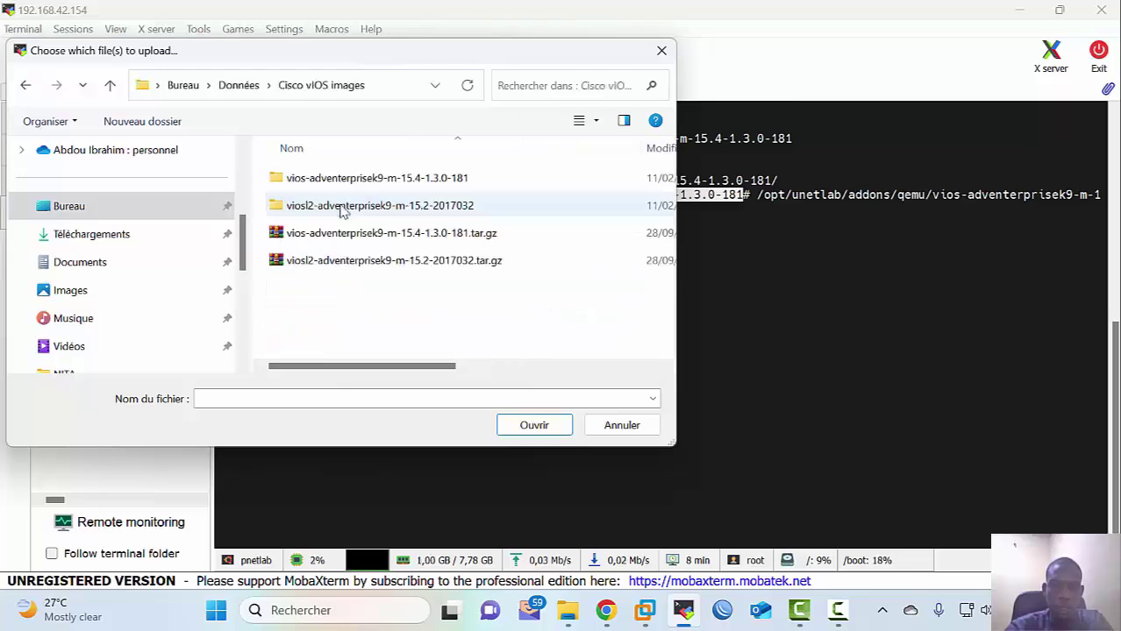
pyautogui.doubleClick(368, 178)
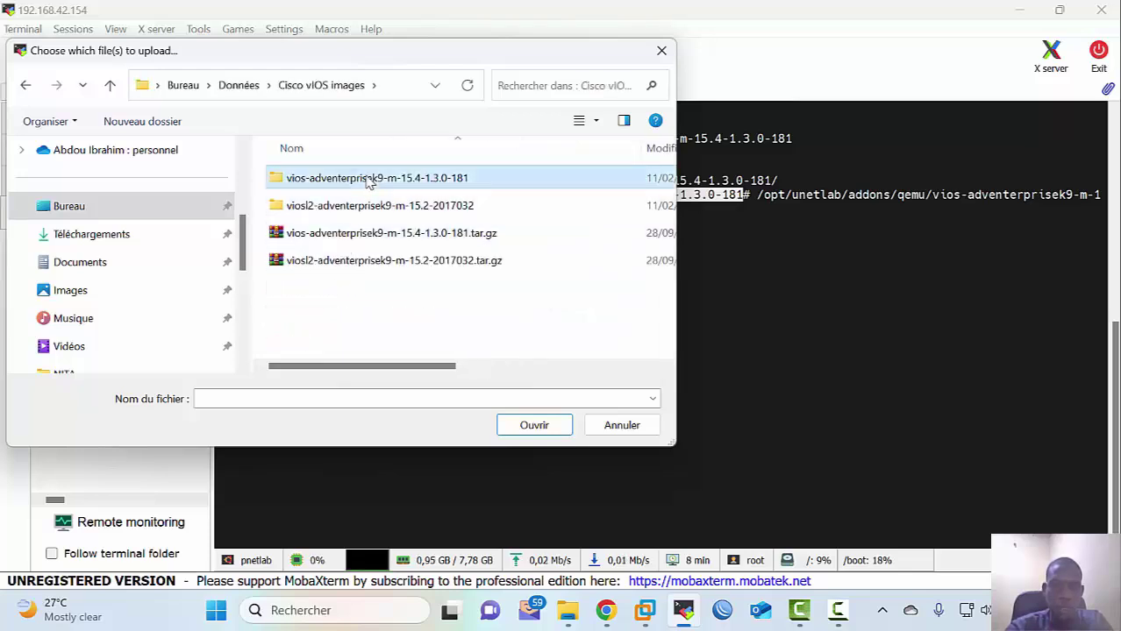
pyautogui.click(368, 179)
pyautogui.doubleClick(368, 178)
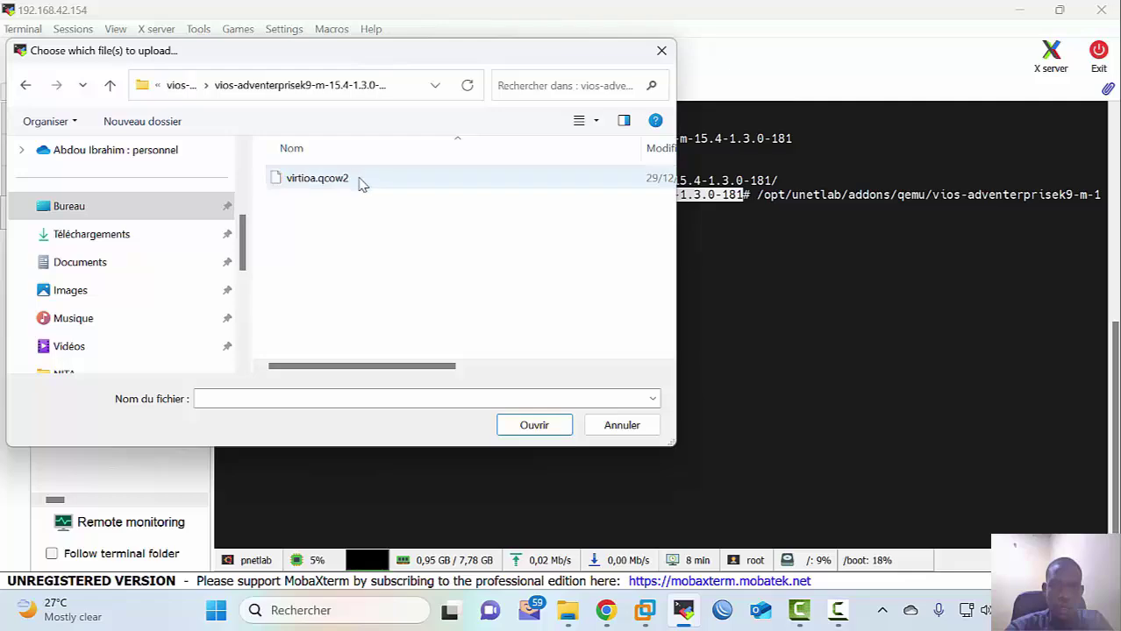
pyautogui.click(363, 182)
pyautogui.click(517, 428)
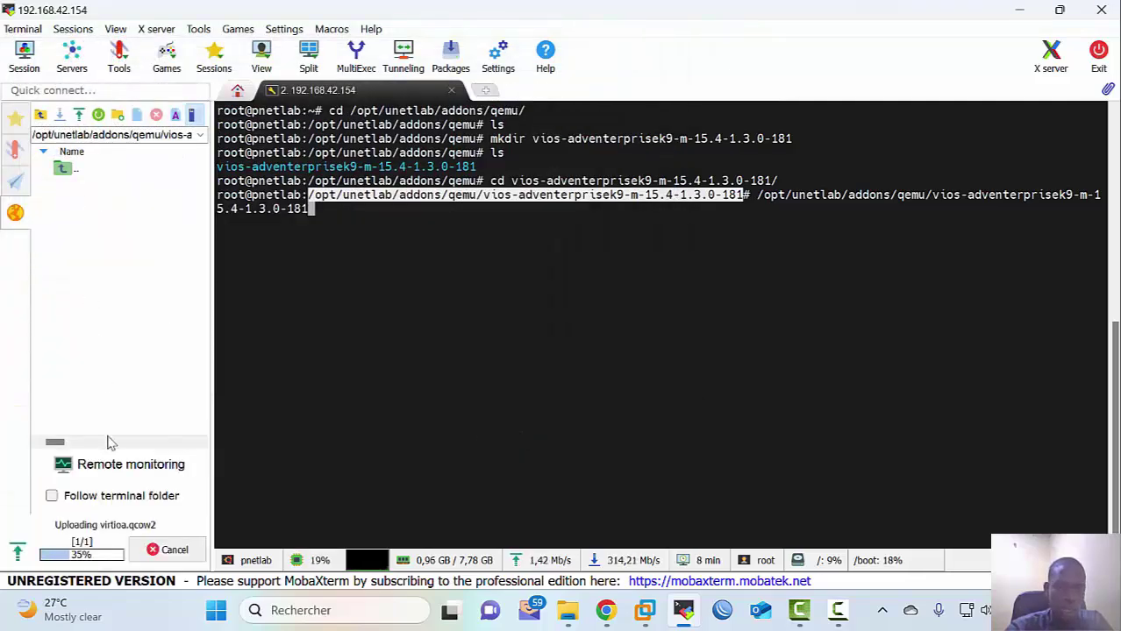
# Step: List the server's vios folder to confirm virtioa.qcow2 arrived
pyautogui.click(490, 294)
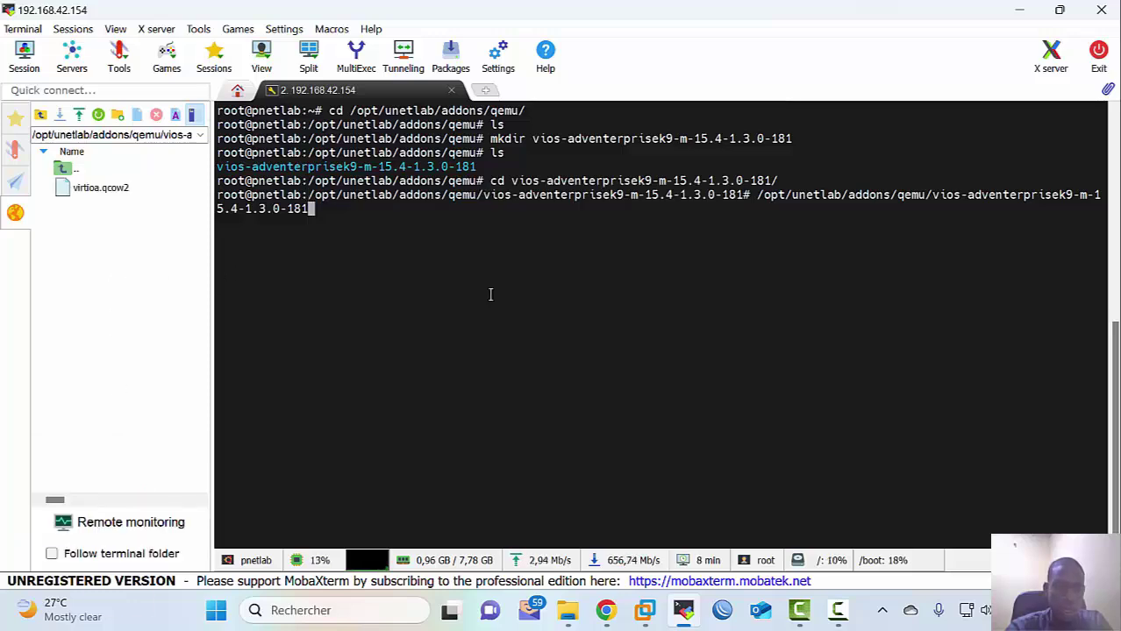
pyautogui.press('Return')
pyautogui.press('Return')
pyautogui.write('ls')
pyautogui.press('Return')
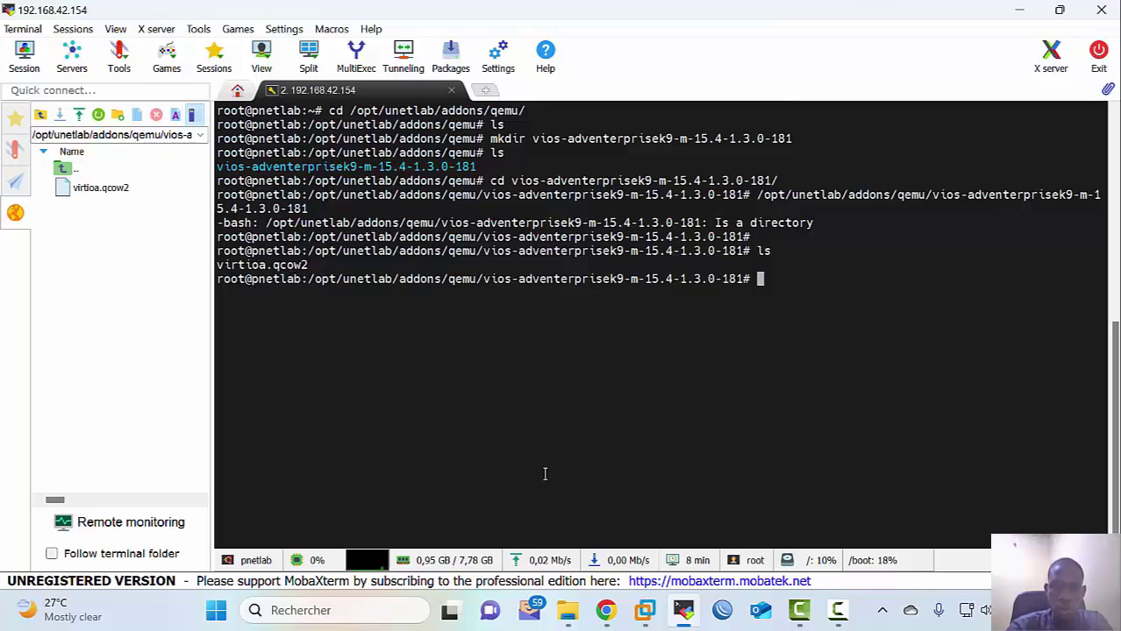
# Step: Copy the viosl2-adventerprisek9-m-15.2-2017032 folder name and begin a mkdir command in MobaXterm
pyautogui.moveTo(574, 607)
pyautogui.click(629, 547)
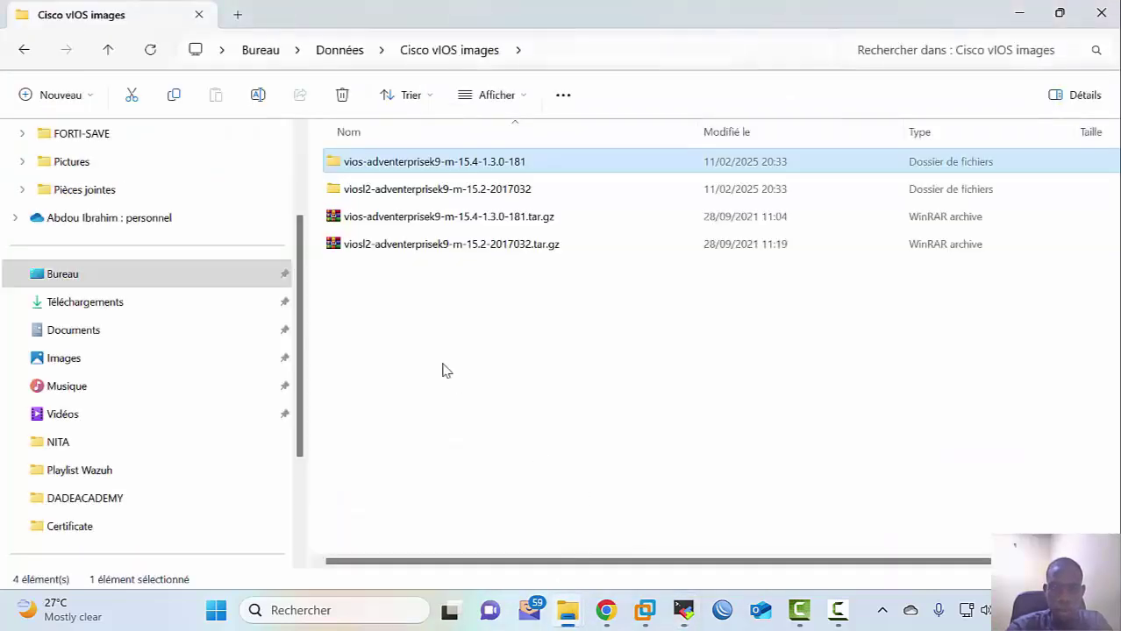
pyautogui.click(447, 191)
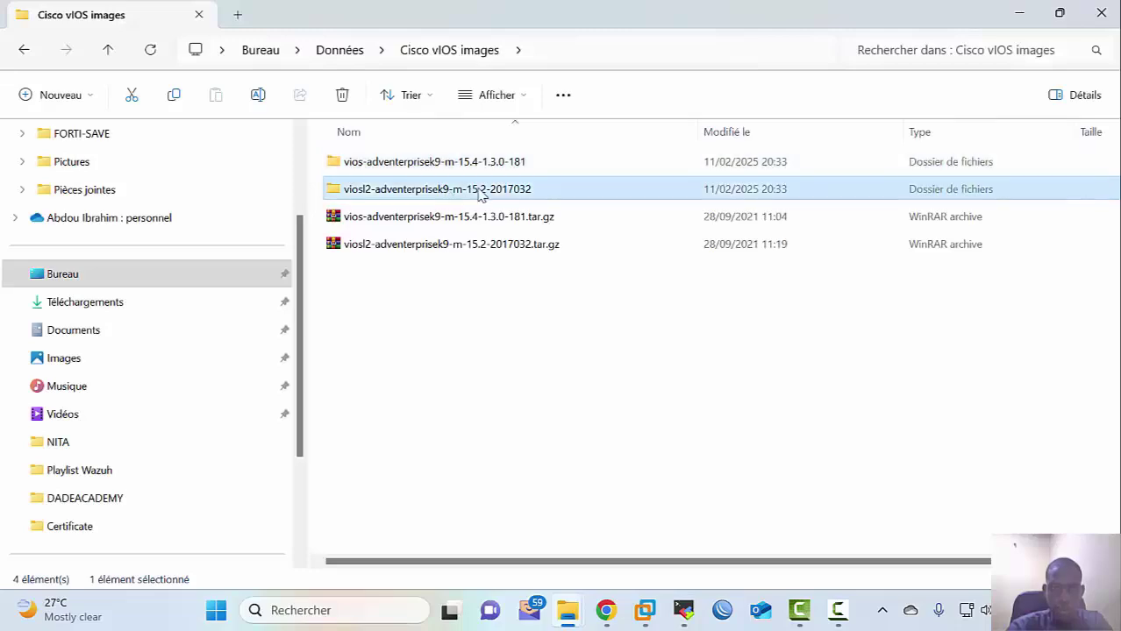
pyautogui.click(479, 191)
pyautogui.hotkey('ctrl', 'c')
pyautogui.moveTo(683, 610)
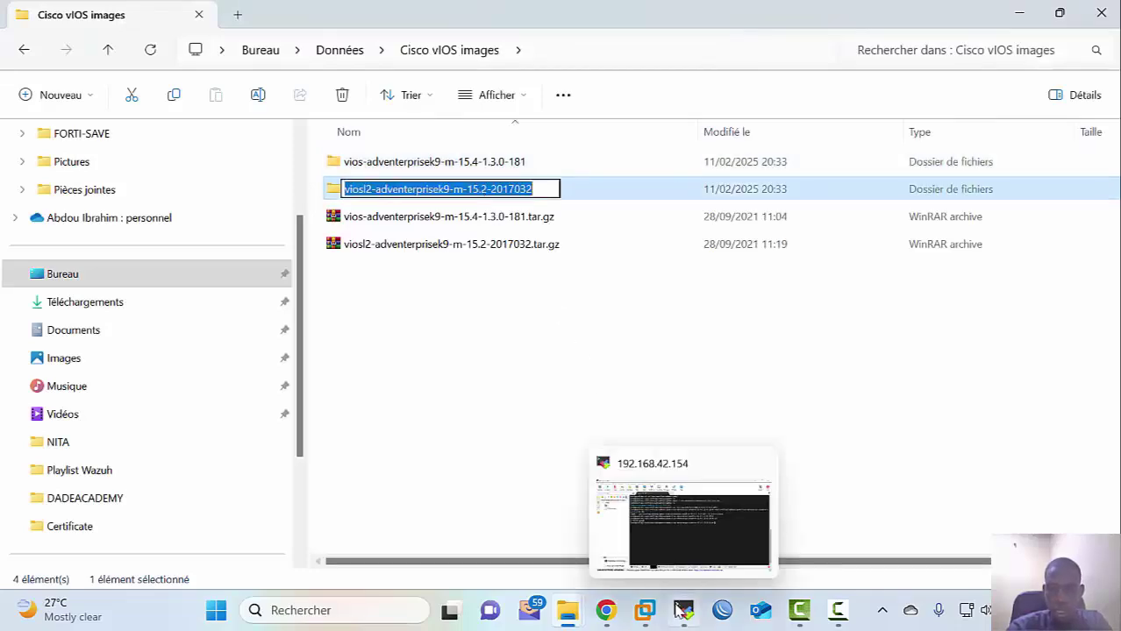
pyautogui.click(677, 474)
pyautogui.write('mk')
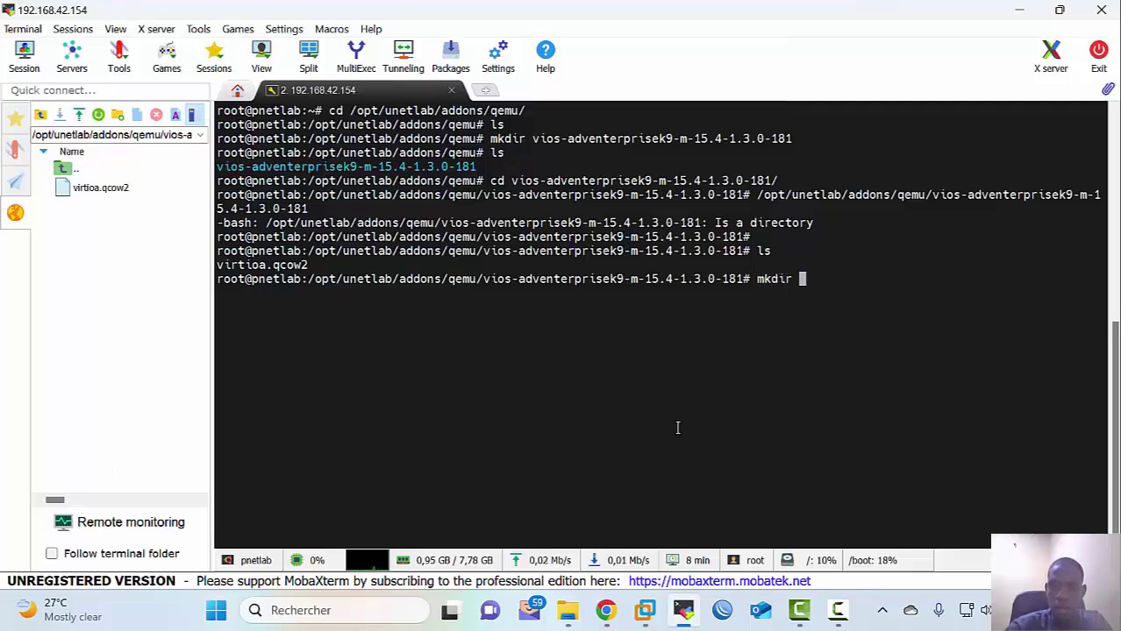
pyautogui.write('dir')
# Step: Create the viosl2 folder, which lands inside the vios folder, then delete it with rmdir
pyautogui.rightClick(677, 428)
pyautogui.press('Return')
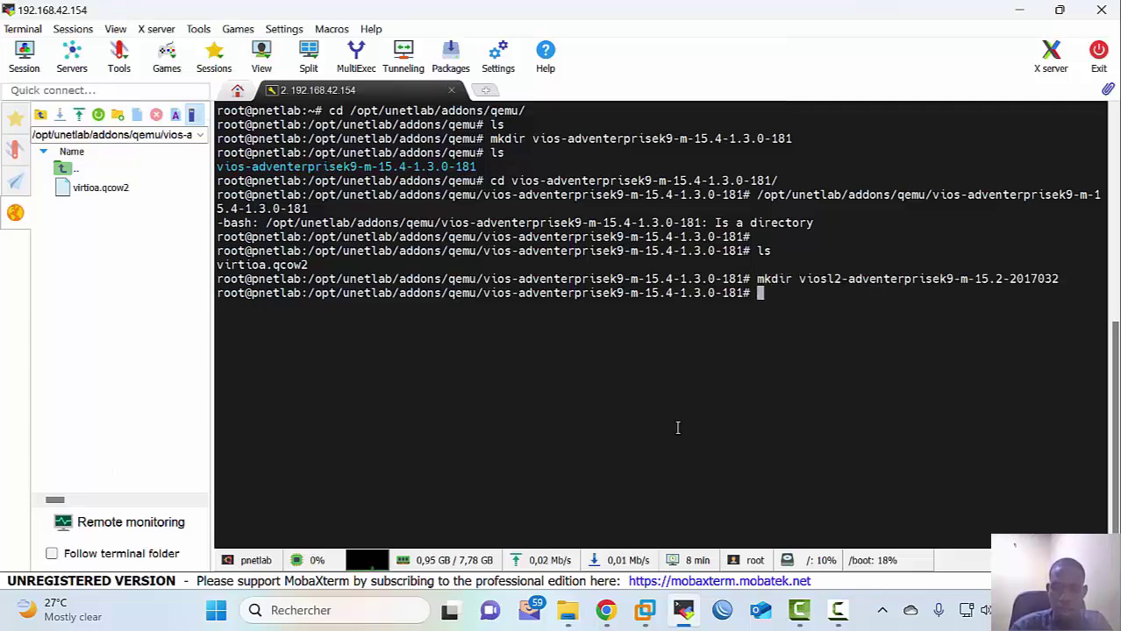
pyautogui.press('Return')
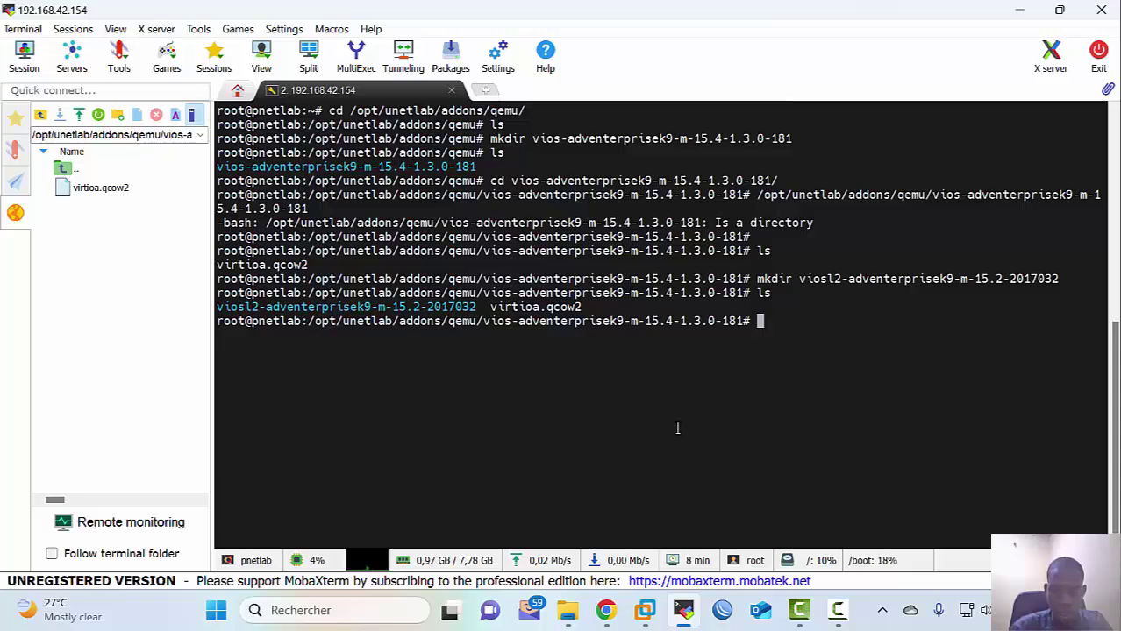
pyautogui.write('rm vio')
pyautogui.press('Tab')
pyautogui.press('Return')
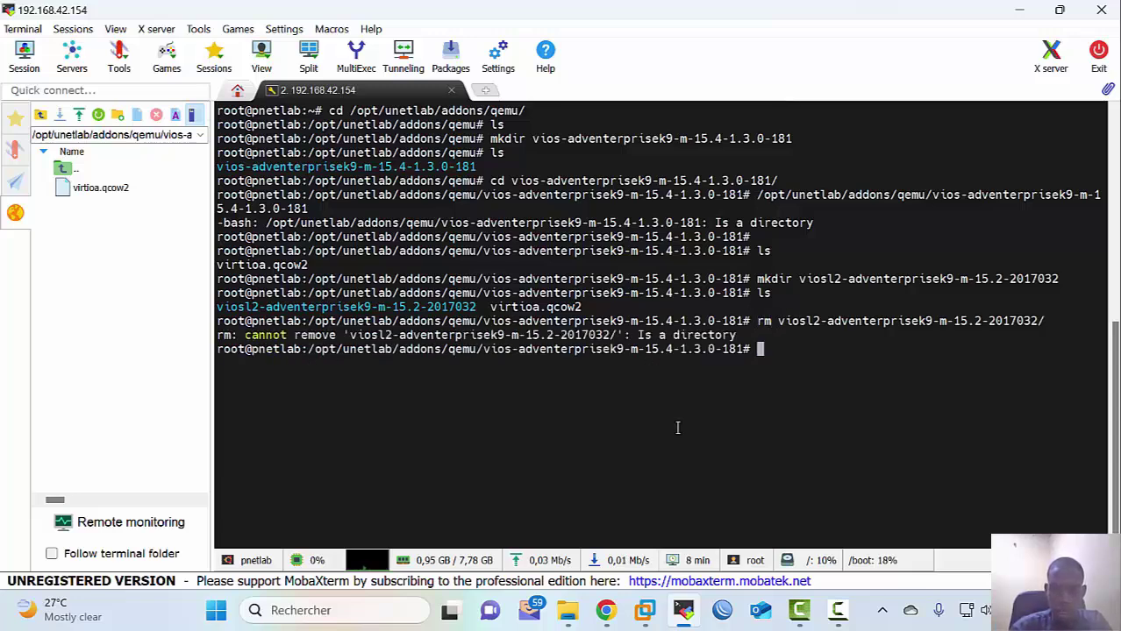
pyautogui.press('Up')
pyautogui.press('Left')
pyautogui.press('Left')
pyautogui.press('Left')
pyautogui.press('Left')
pyautogui.press('Left')
pyautogui.press('Left')
pyautogui.press('Left')
pyautogui.press('Left')
pyautogui.press('Left')
pyautogui.press('Left')
pyautogui.press('Left')
pyautogui.press('Left')
pyautogui.press('Left')
pyautogui.press('Left')
pyautogui.press('Left')
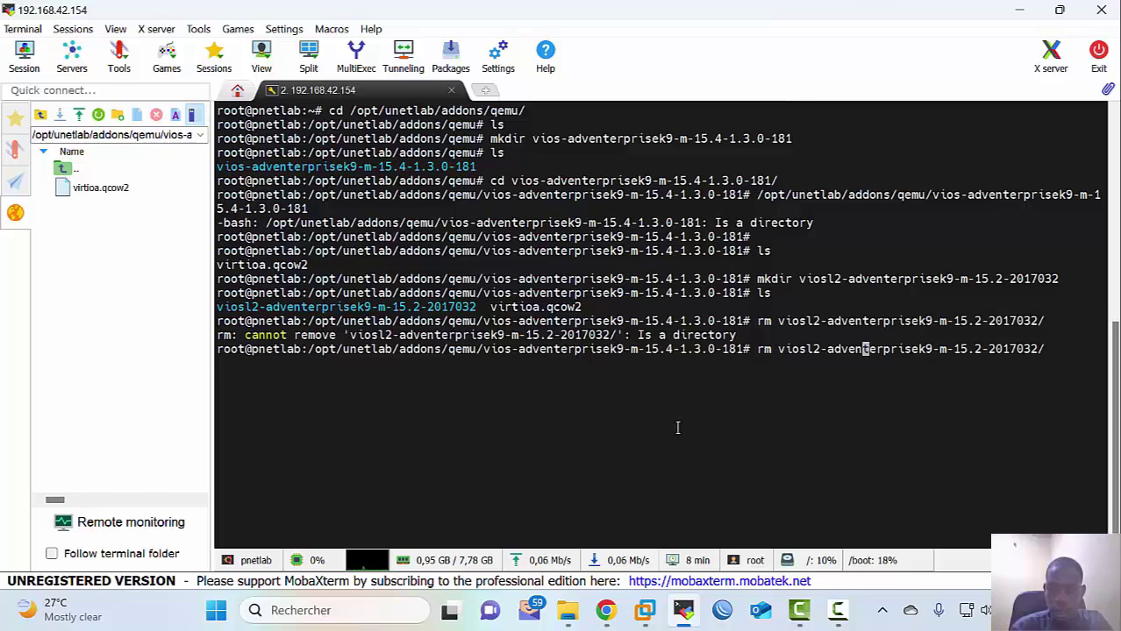
pyautogui.write('dir')
pyautogui.press('Return')
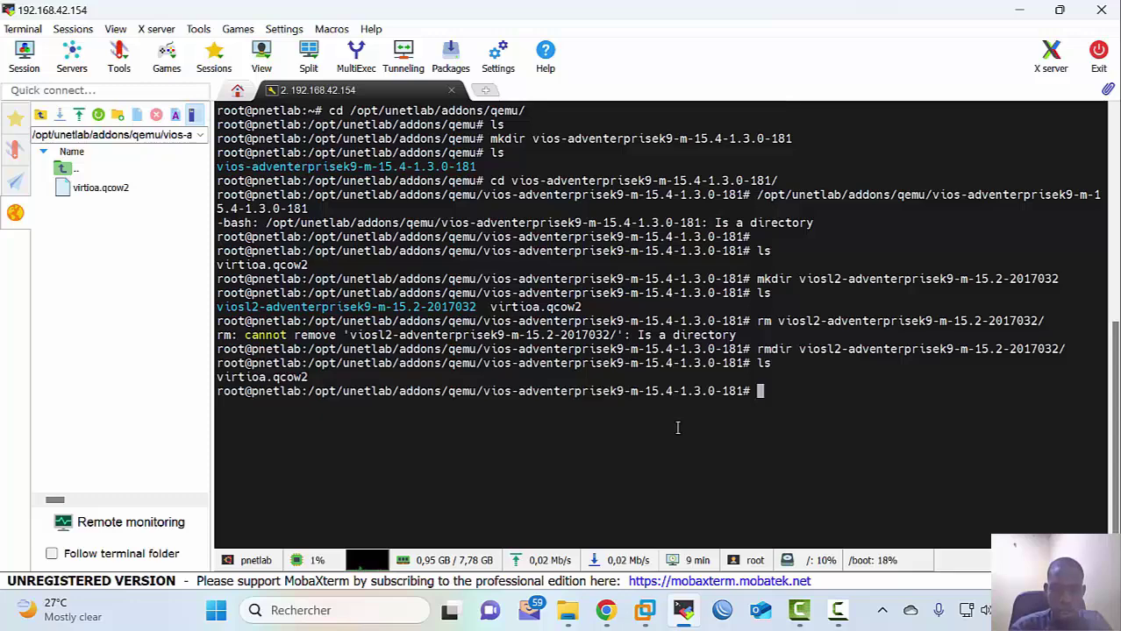
# Step: Recreate viosl2-adventerprisek9-m-15.2-2017032 under /opt/unetlab/addons/qemu, enter it and copy its path
pyautogui.press('Return')
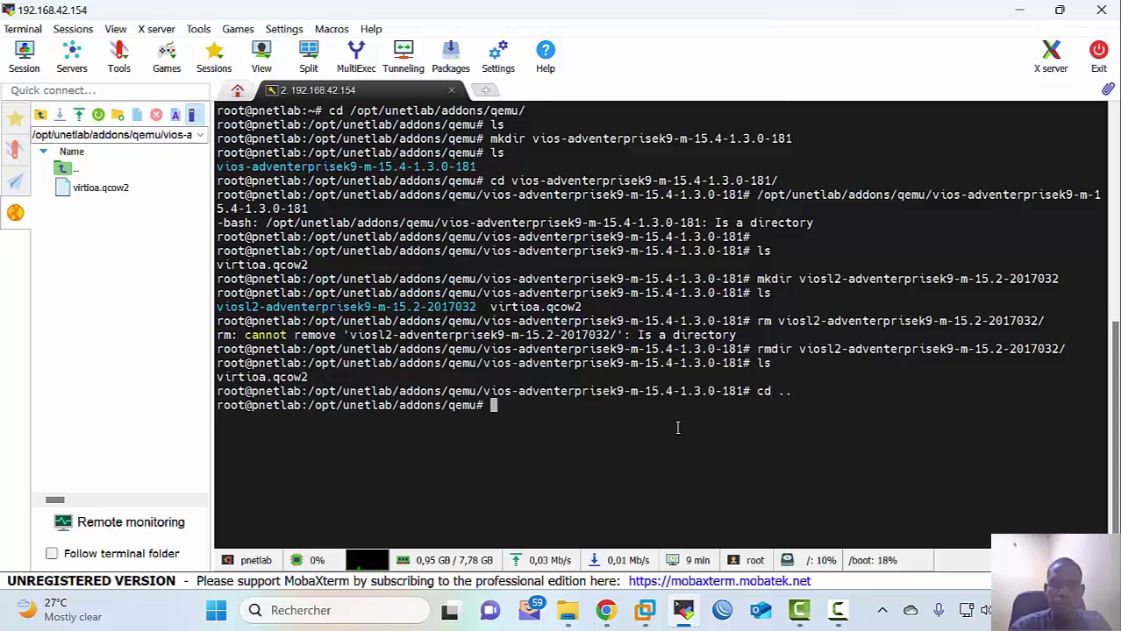
pyautogui.press('Up')
pyautogui.press('Up')
pyautogui.press('Up')
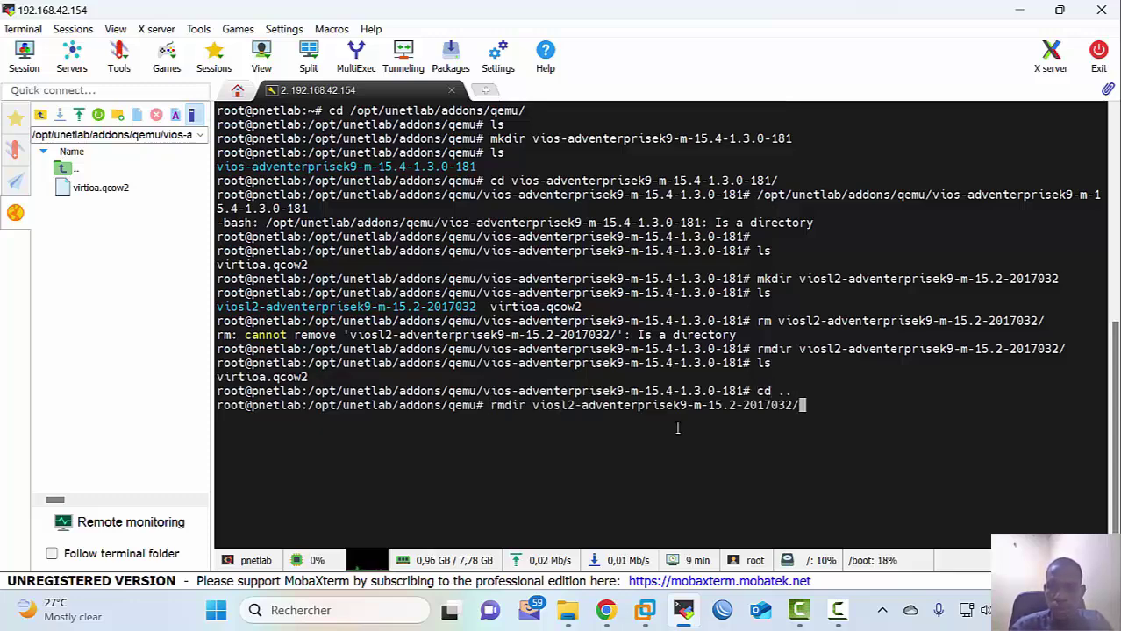
pyautogui.press('Up')
pyautogui.press('Up')
pyautogui.press('Up')
pyautogui.press('Return')
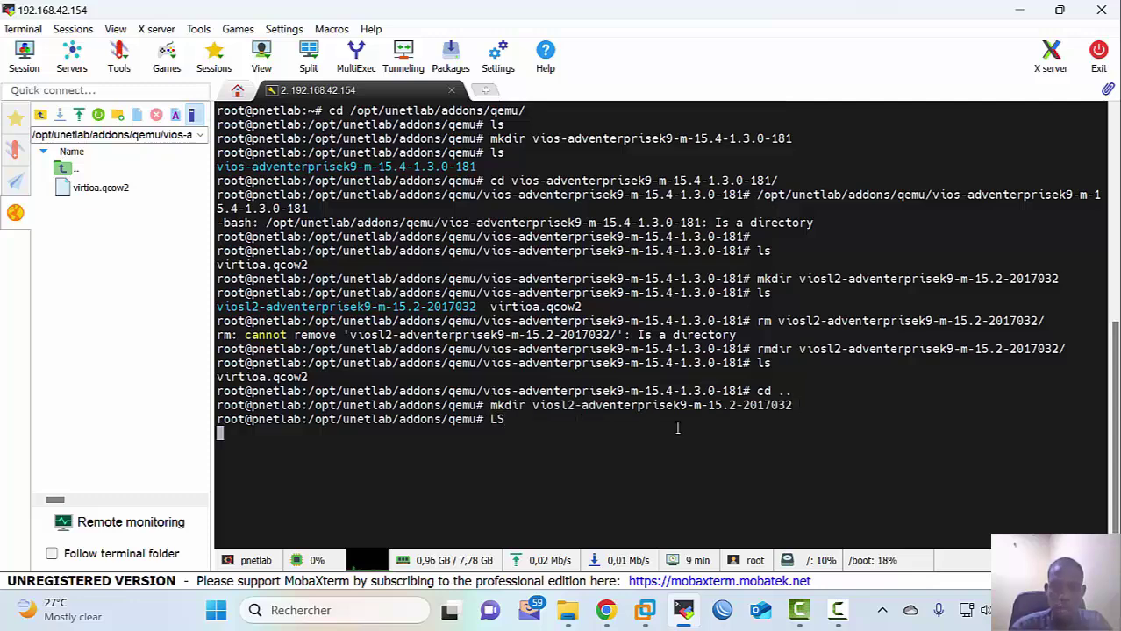
pyautogui.write('ls')
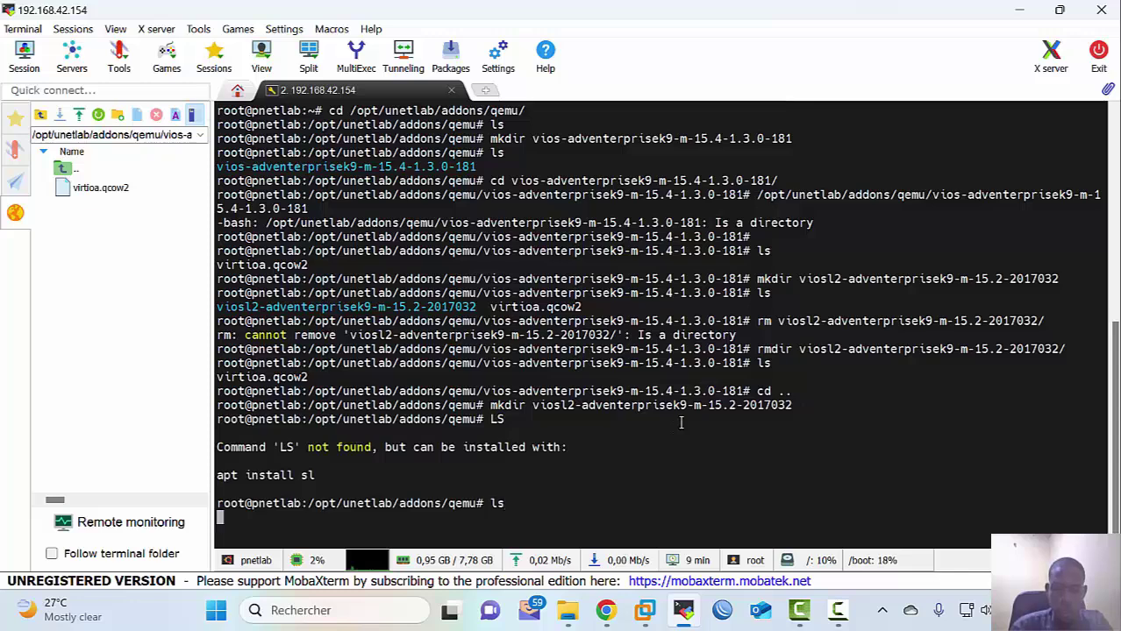
pyautogui.press('Return')
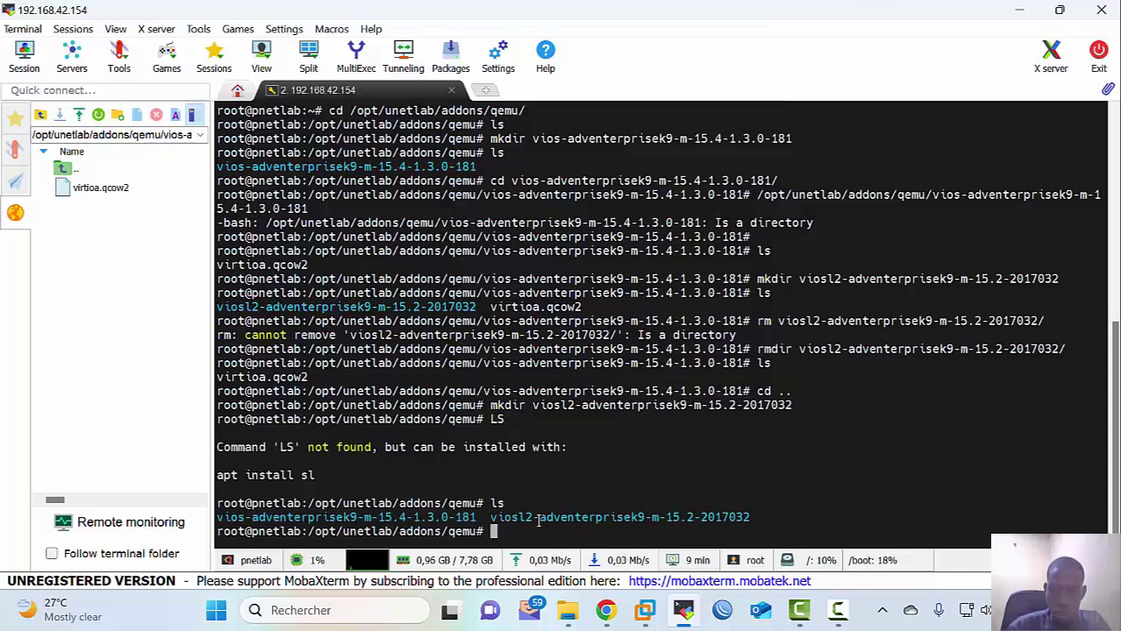
pyautogui.write('cd ')
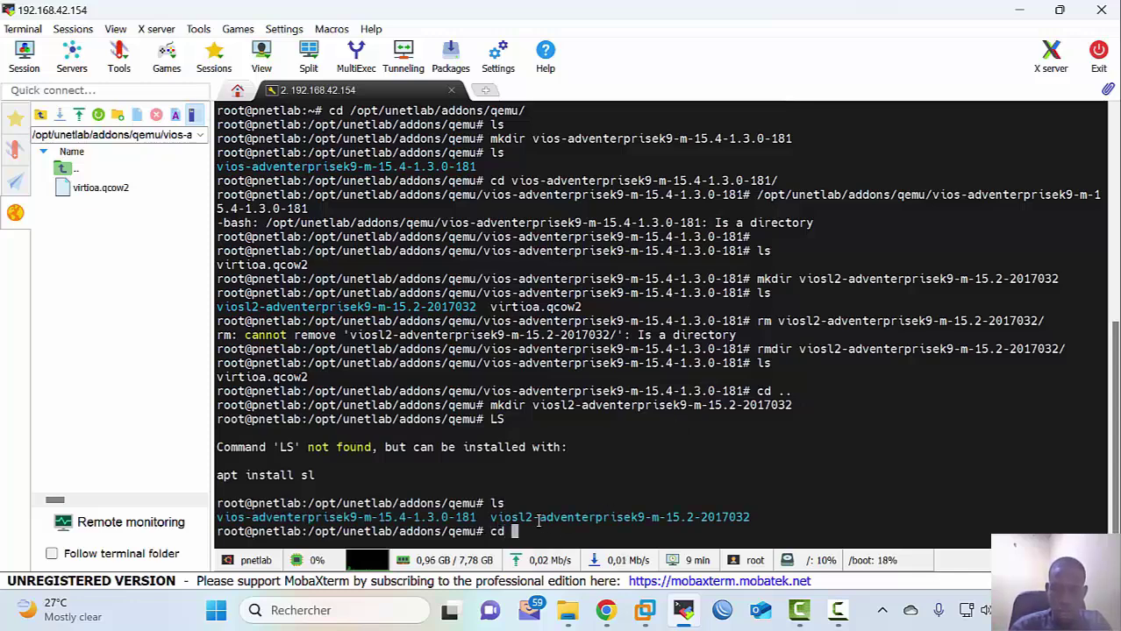
pyautogui.write('vios')
pyautogui.write('l')
pyautogui.press('Tab')
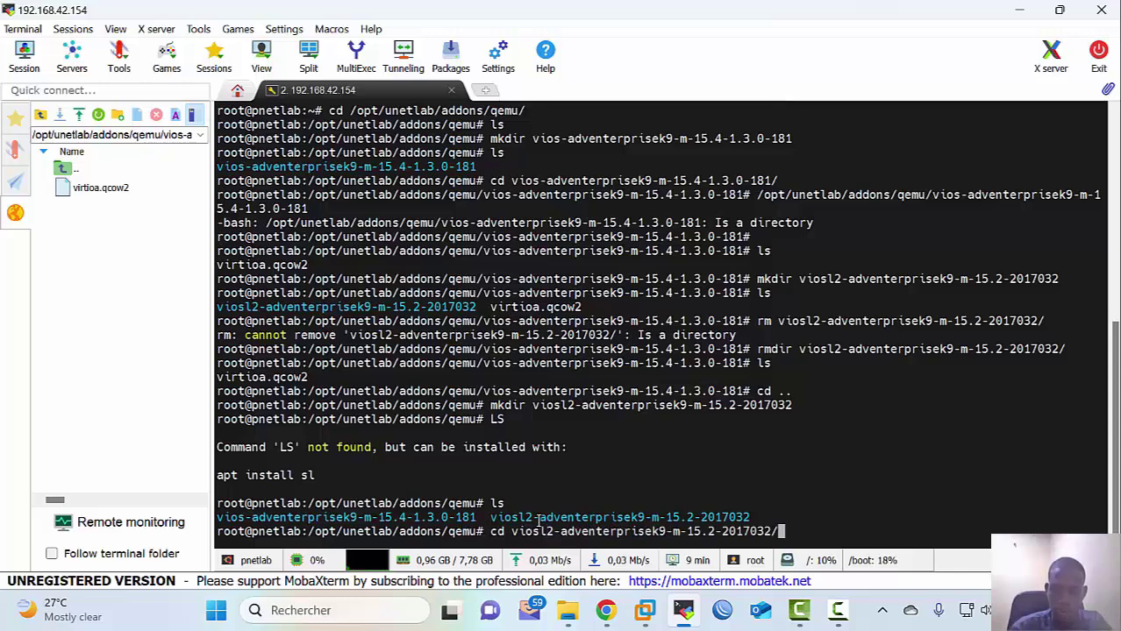
pyautogui.press('Return')
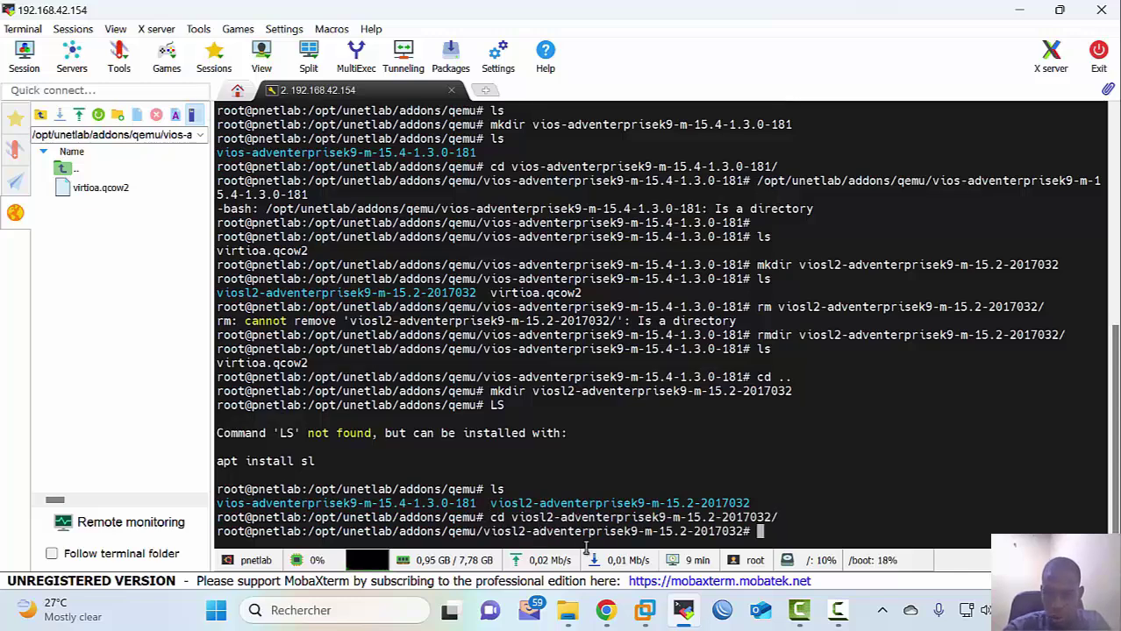
pyautogui.moveTo(746, 532); pyautogui.dragTo(308, 531)
pyautogui.hotkey('ctrl', 'c')
# Step: Open the viosl2 folder in the SFTP browser and upload virtioa.qcow2 from the local viosl2 folder
pyautogui.scroll(1, 309, 531)
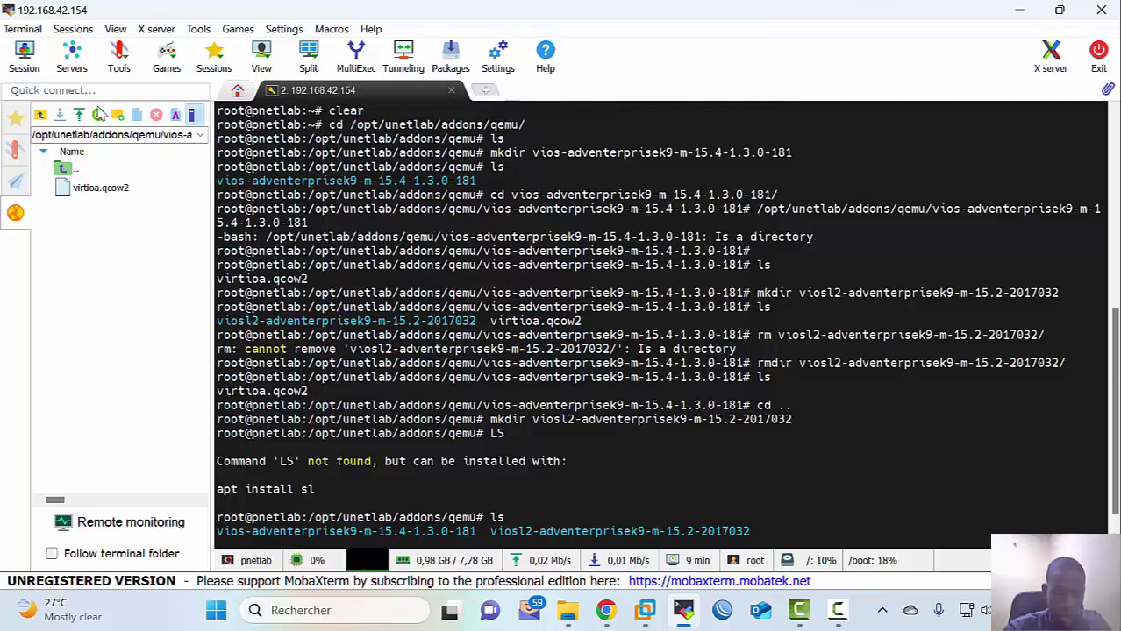
pyautogui.click(102, 136)
pyautogui.hotkey('ctrl', 'v')
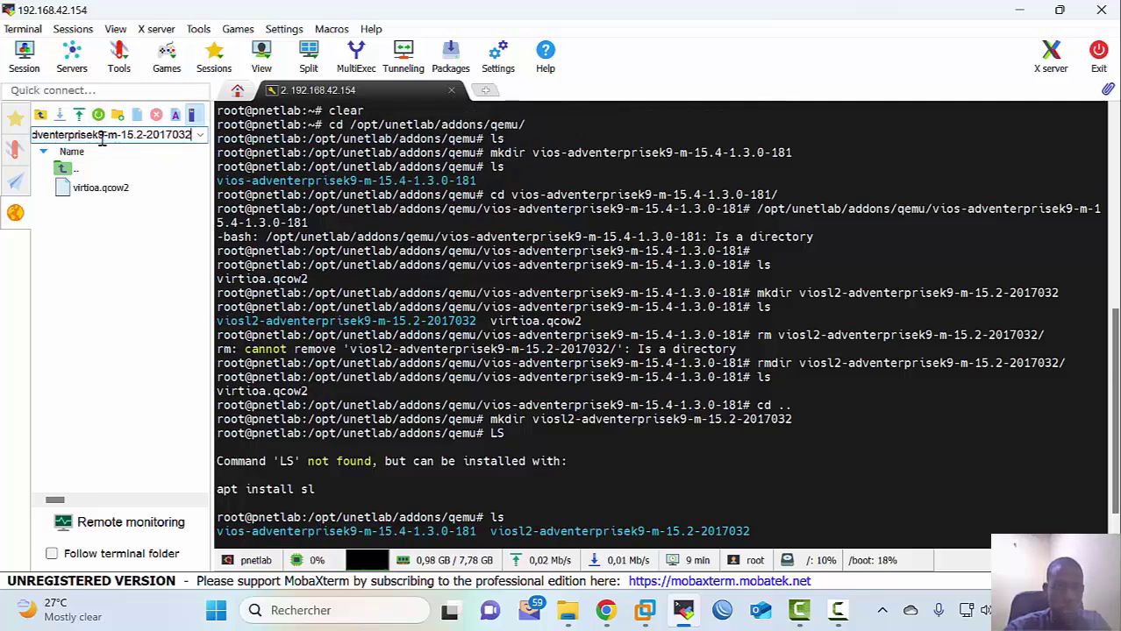
pyautogui.press('Return')
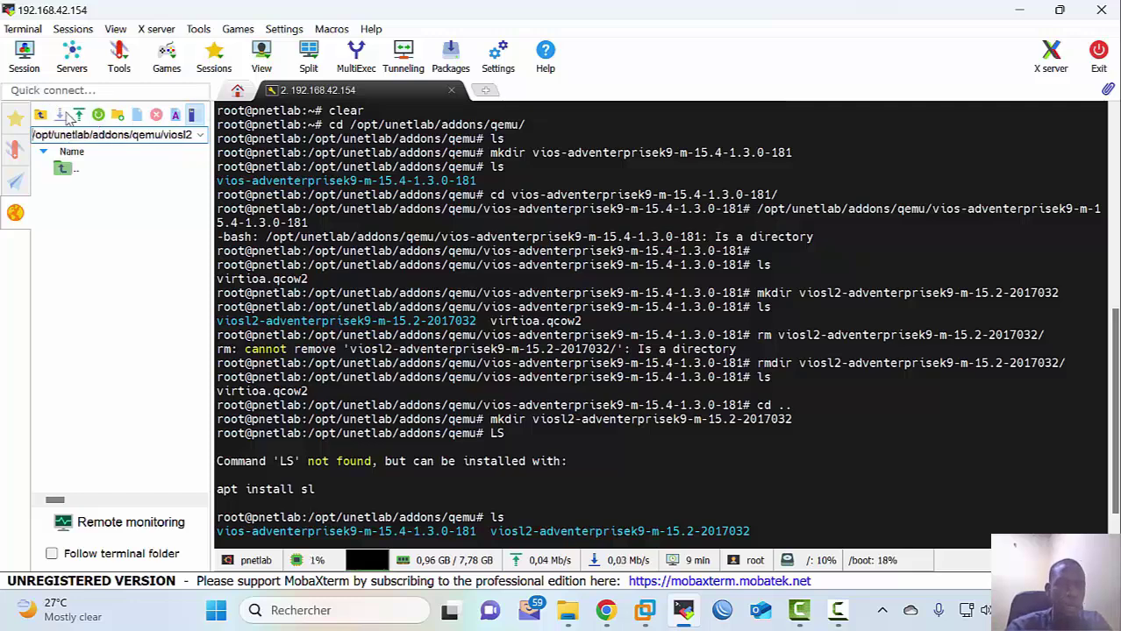
pyautogui.click(78, 115)
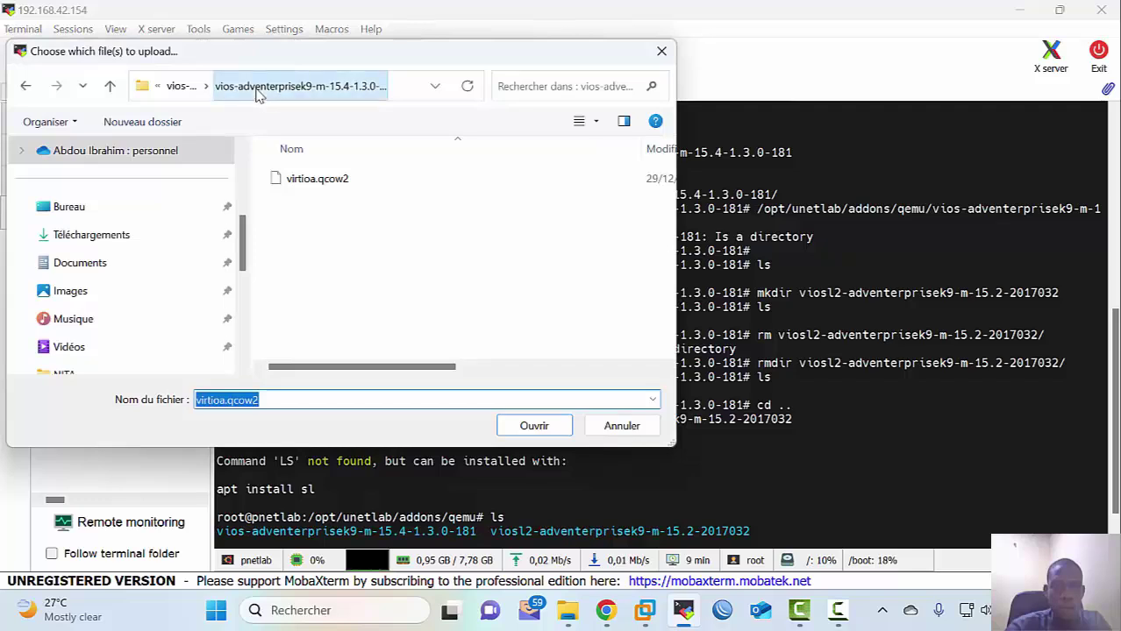
pyautogui.click(182, 88)
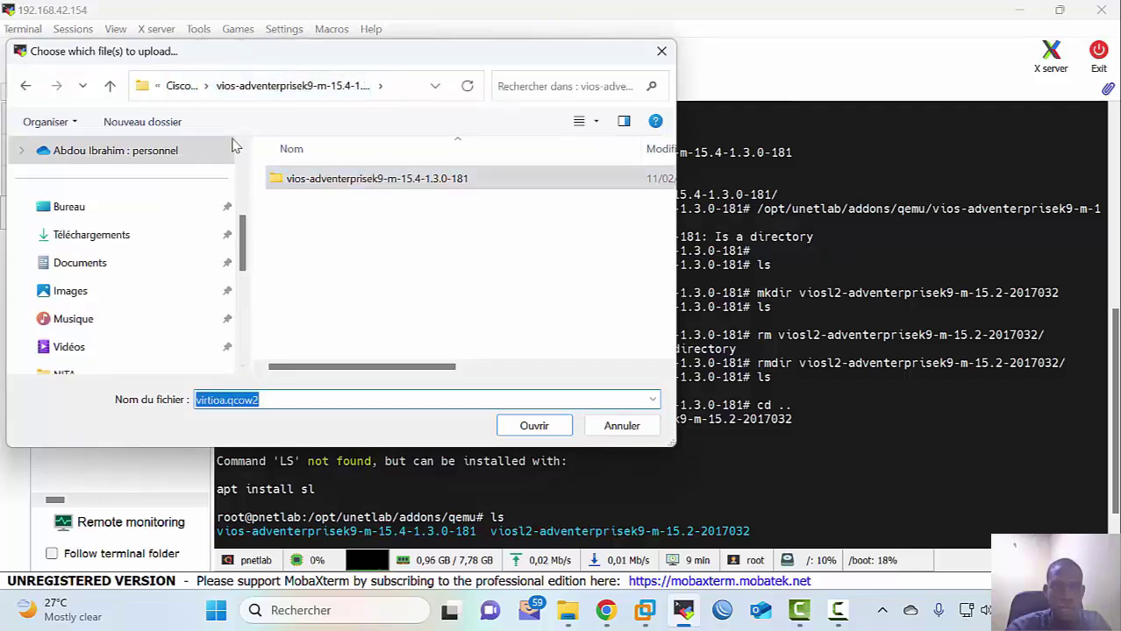
pyautogui.click(188, 87)
pyautogui.doubleClick(320, 217)
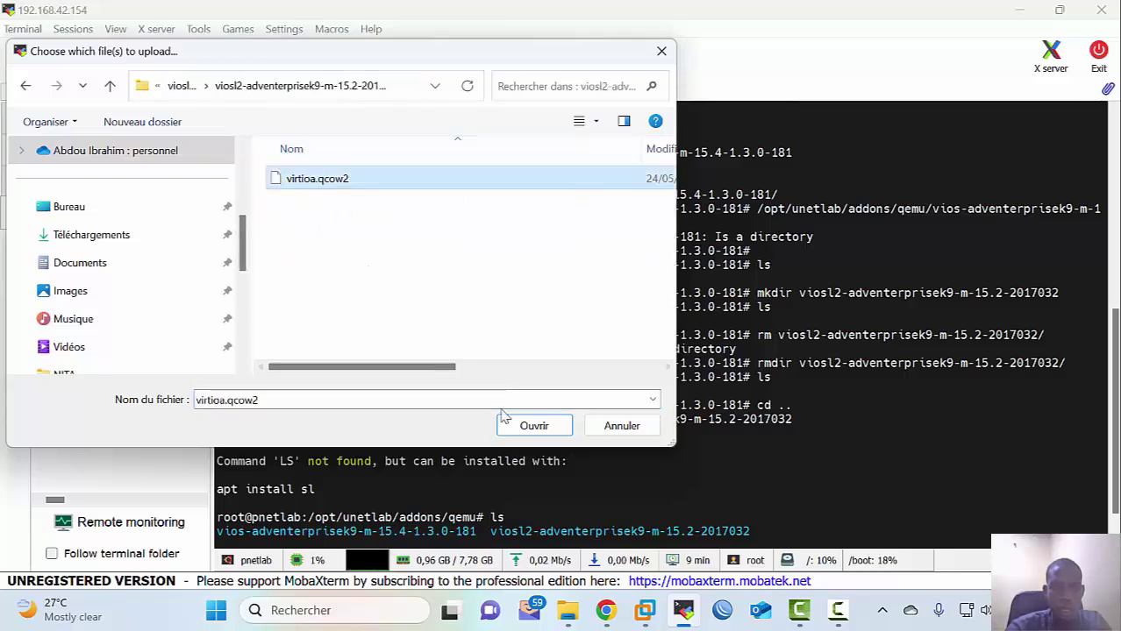
pyautogui.click(517, 430)
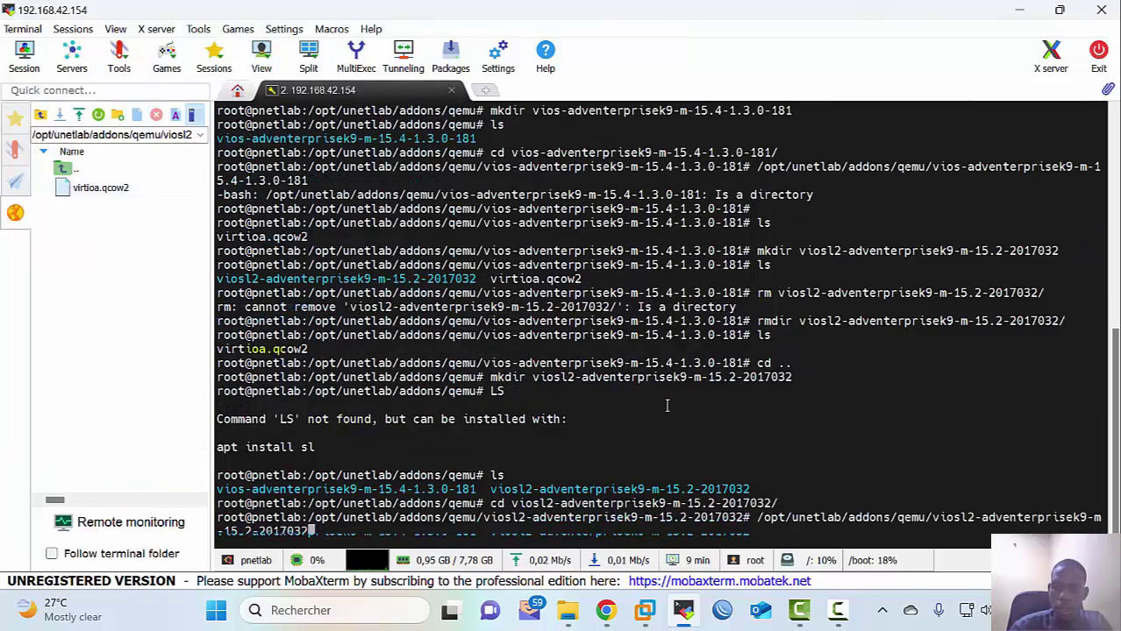
# Step: Confirm virtioa.qcow2 is in the viosl2 folder with ls and minimize MobaXterm
pyautogui.write('ls')
pyautogui.press('Return')
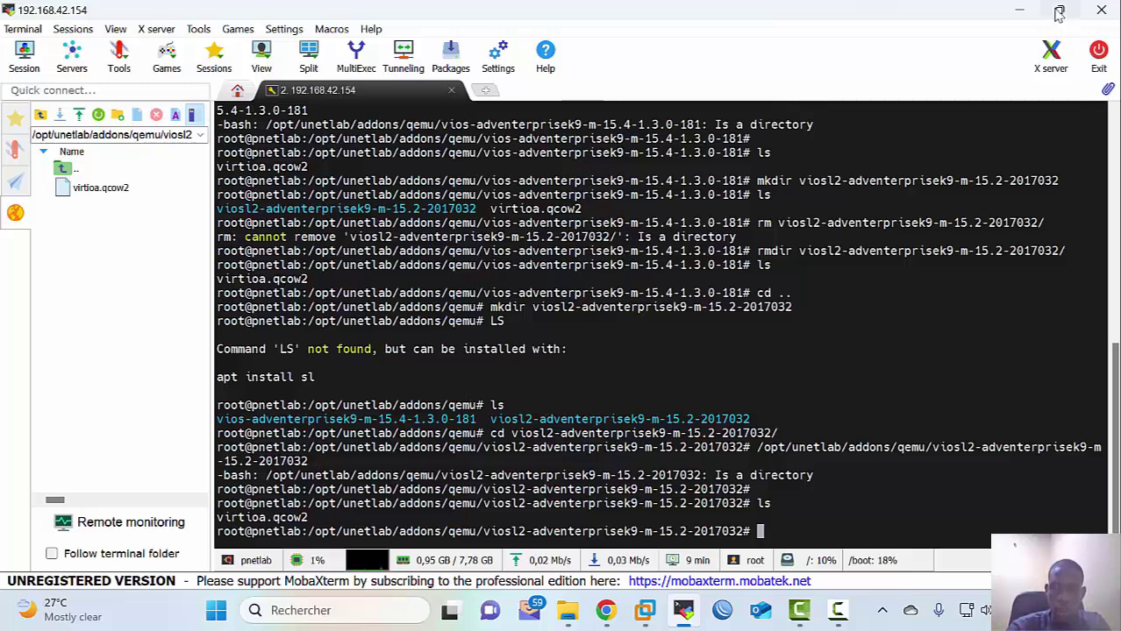
pyautogui.click(1019, 11)
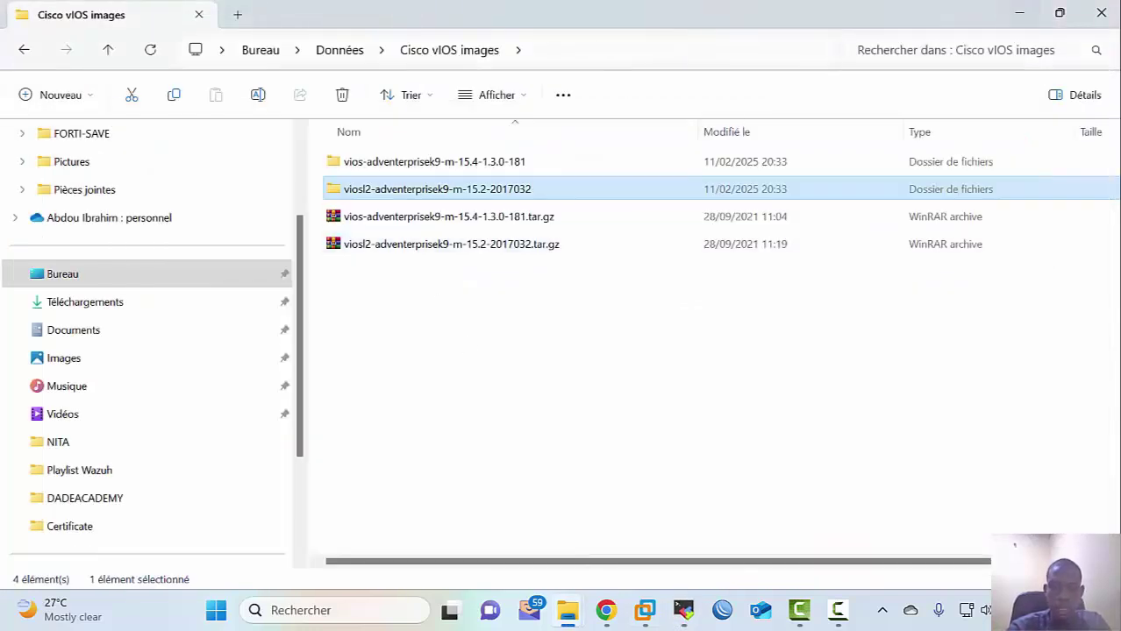
# Step: Reload the PNETLab FIRST_LAB topology and add a new Node from the canvas menu
pyautogui.moveTo(606, 617)
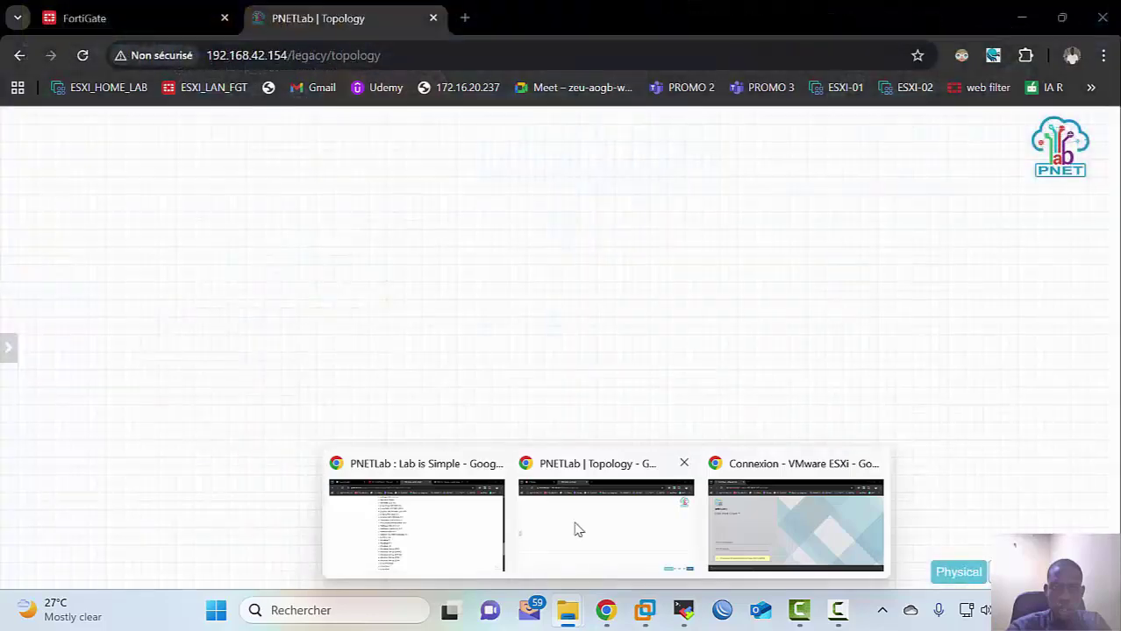
pyautogui.click(572, 528)
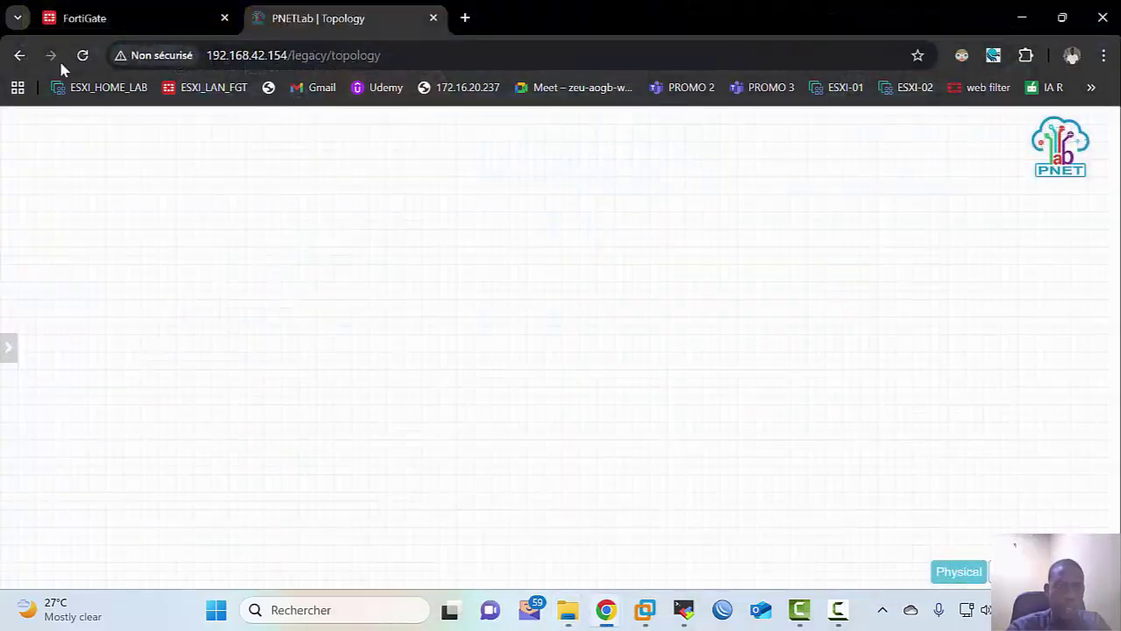
pyautogui.click(82, 56)
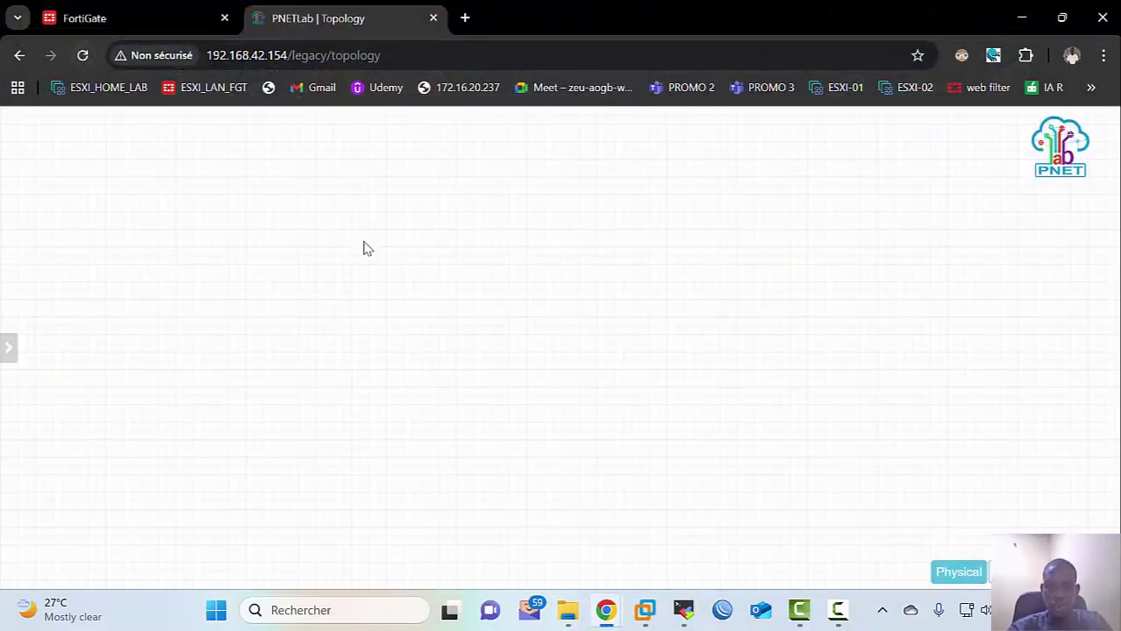
pyautogui.rightClick(480, 293)
pyautogui.click(498, 325)
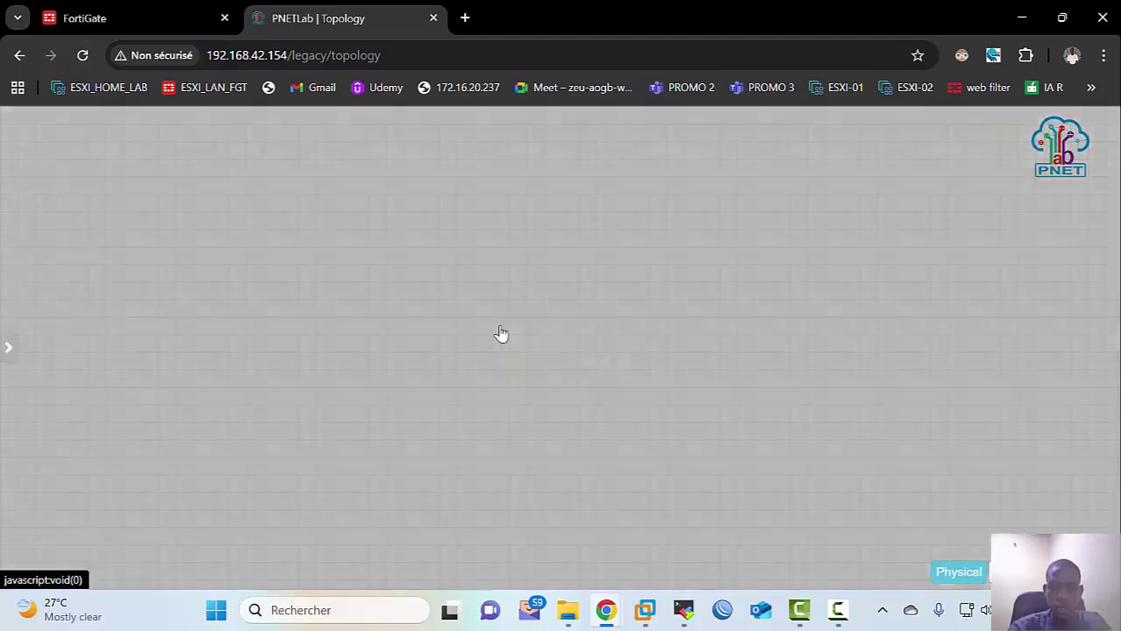
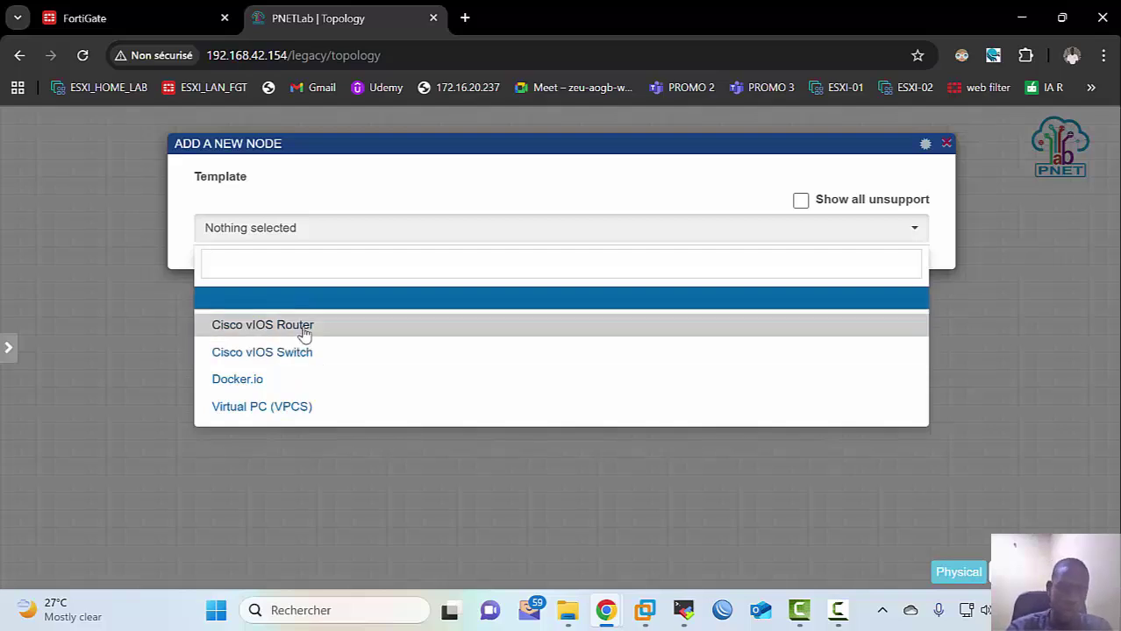
# Step: Choose the Cisco vIOS Router template and bring up the node icon list
pyautogui.click(303, 328)
pyautogui.scroll(-1, 387, 370)
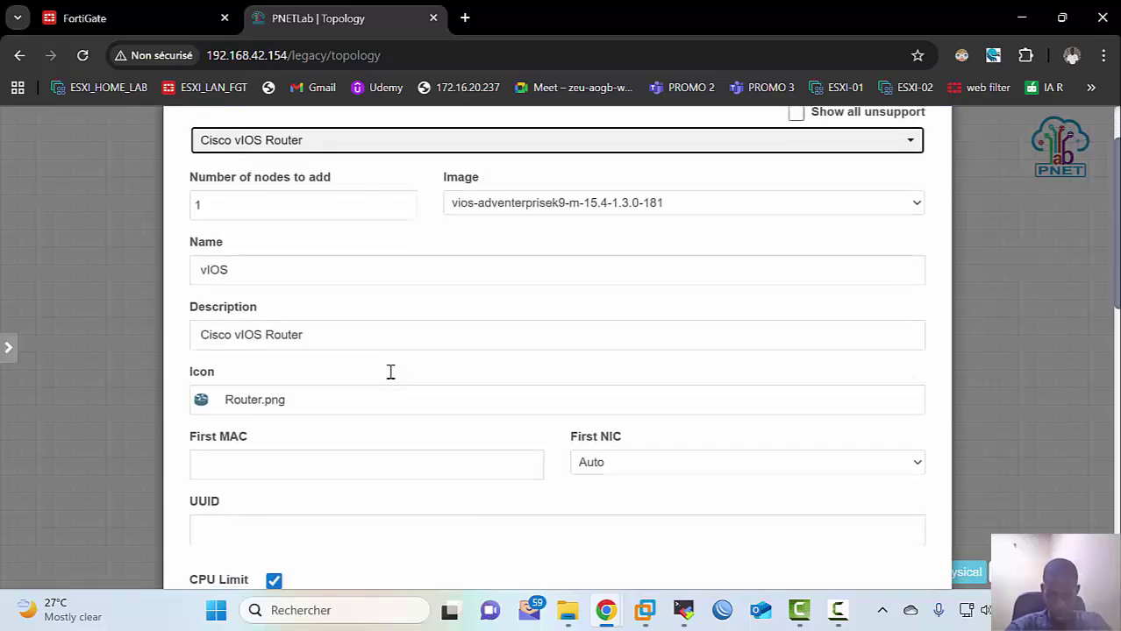
pyautogui.scroll(-1, 244, 378)
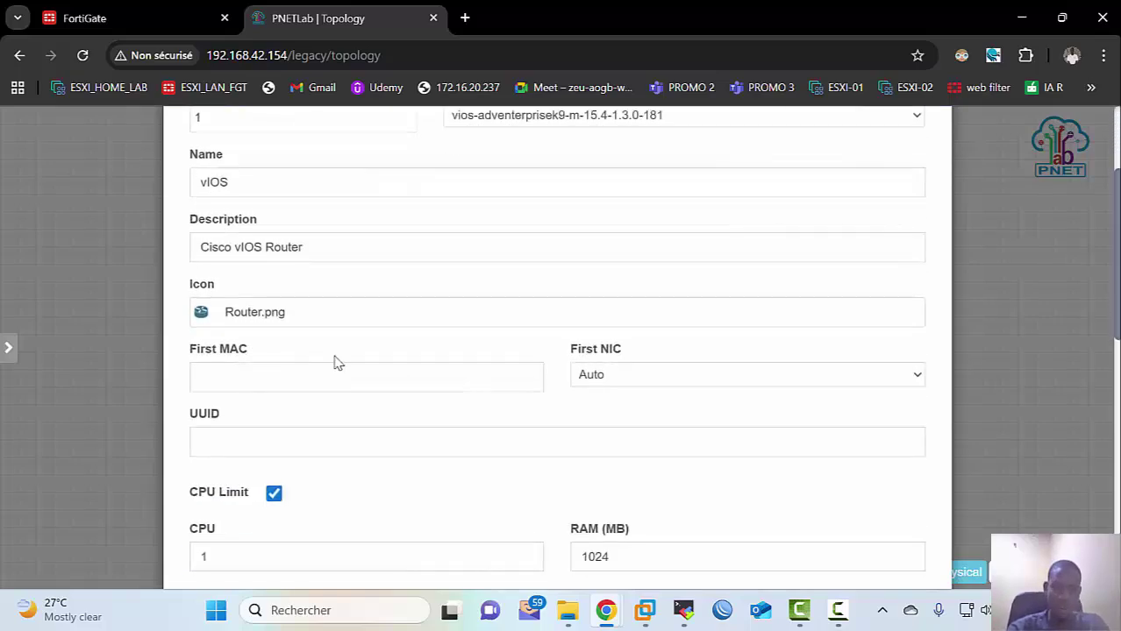
pyautogui.click(471, 320)
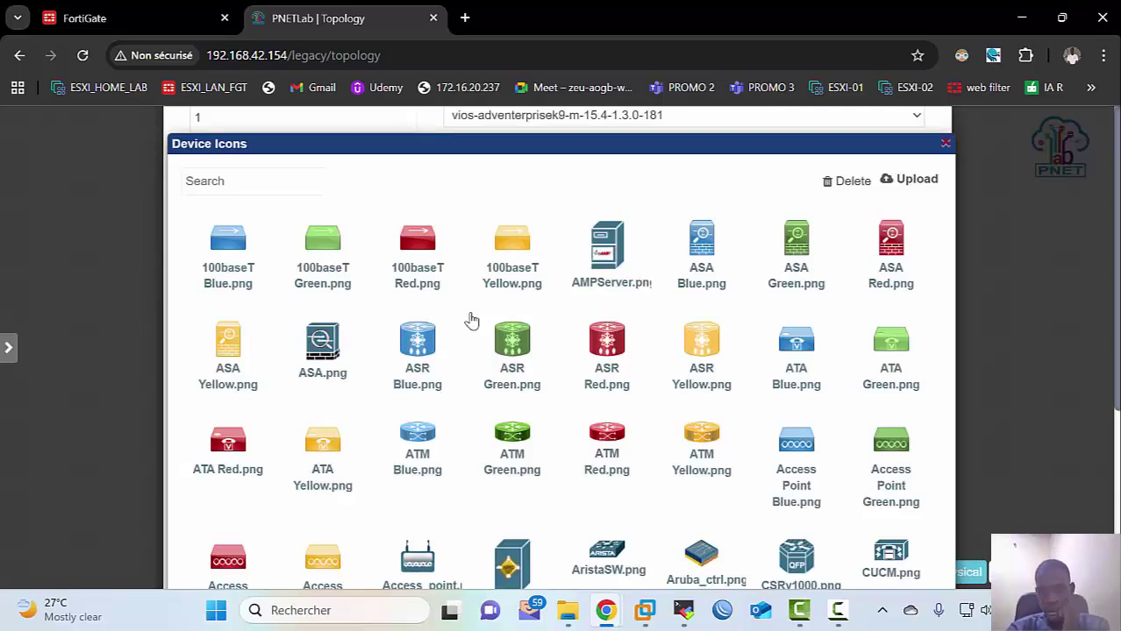
pyautogui.scroll(-3, 477, 355)
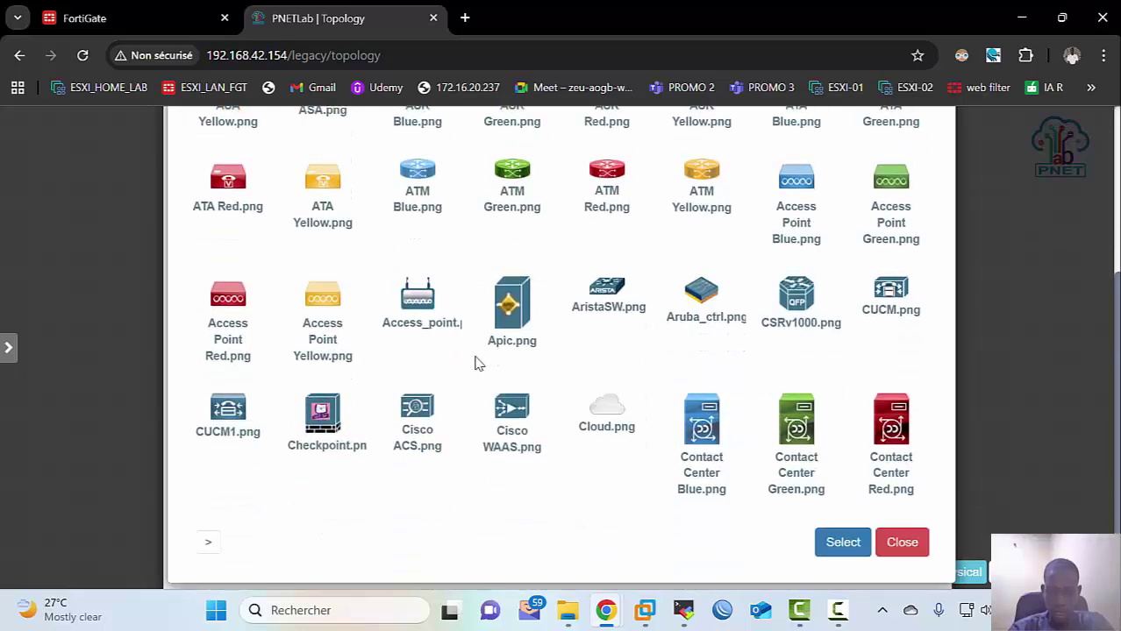
pyautogui.scroll(2, 475, 359)
pyautogui.scroll(1, 476, 362)
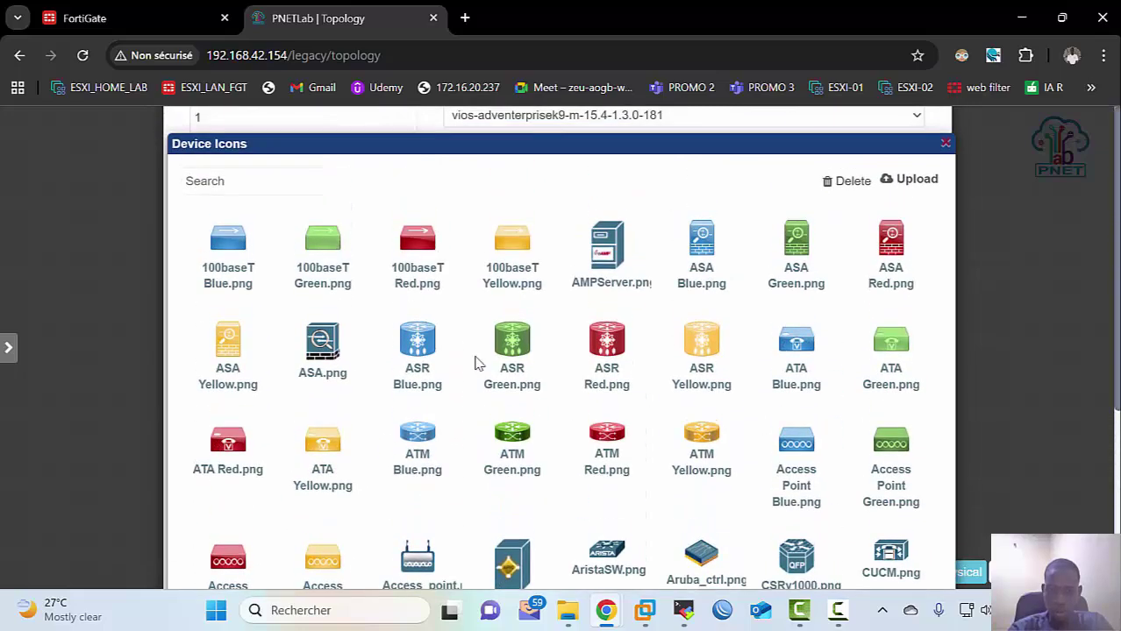
pyautogui.scroll(-1, 478, 362)
pyautogui.scroll(1, 478, 362)
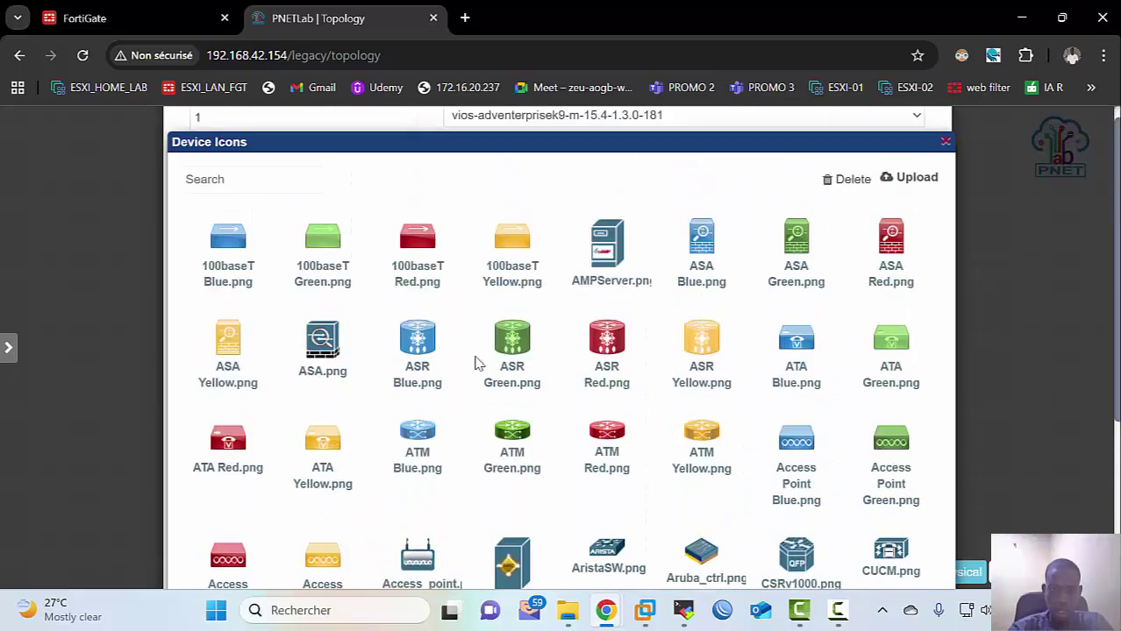
pyautogui.scroll(-2, 478, 362)
pyautogui.scroll(-2, 478, 363)
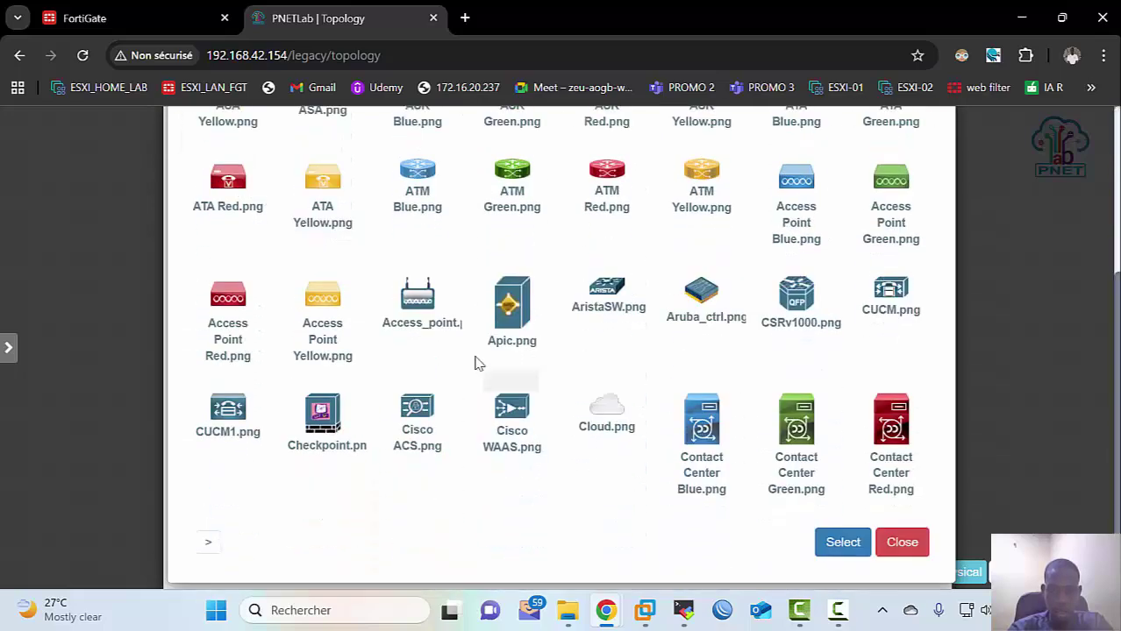
# Step: Search the icons for 'router' and apply Router Blue.png to the node
pyautogui.click(209, 545)
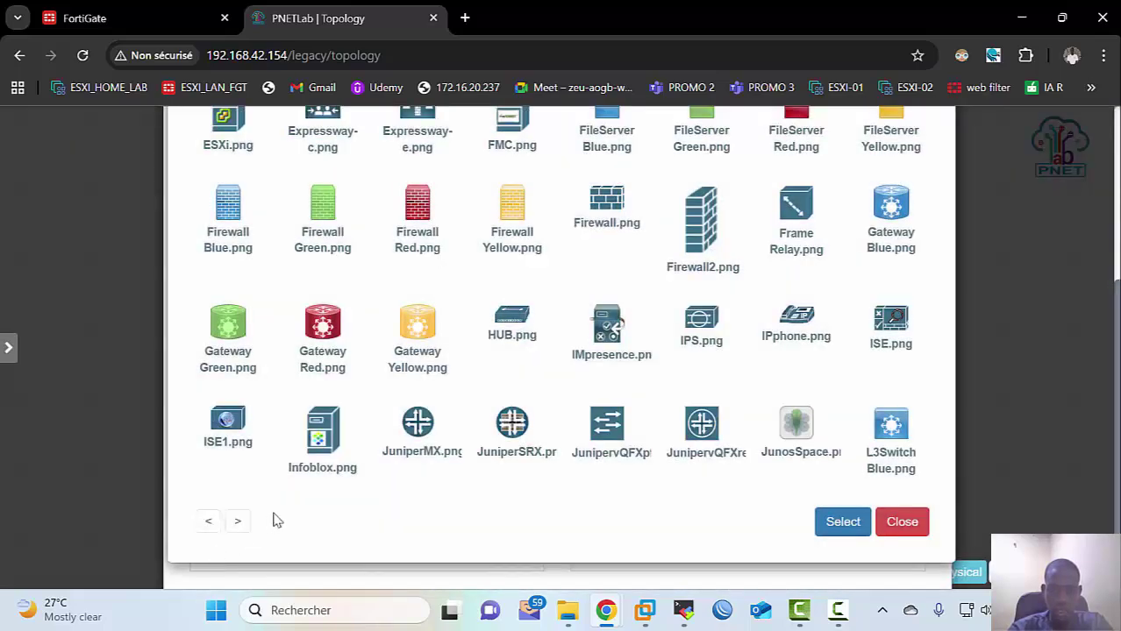
pyautogui.scroll(1, 364, 467)
pyautogui.scroll(1, 365, 468)
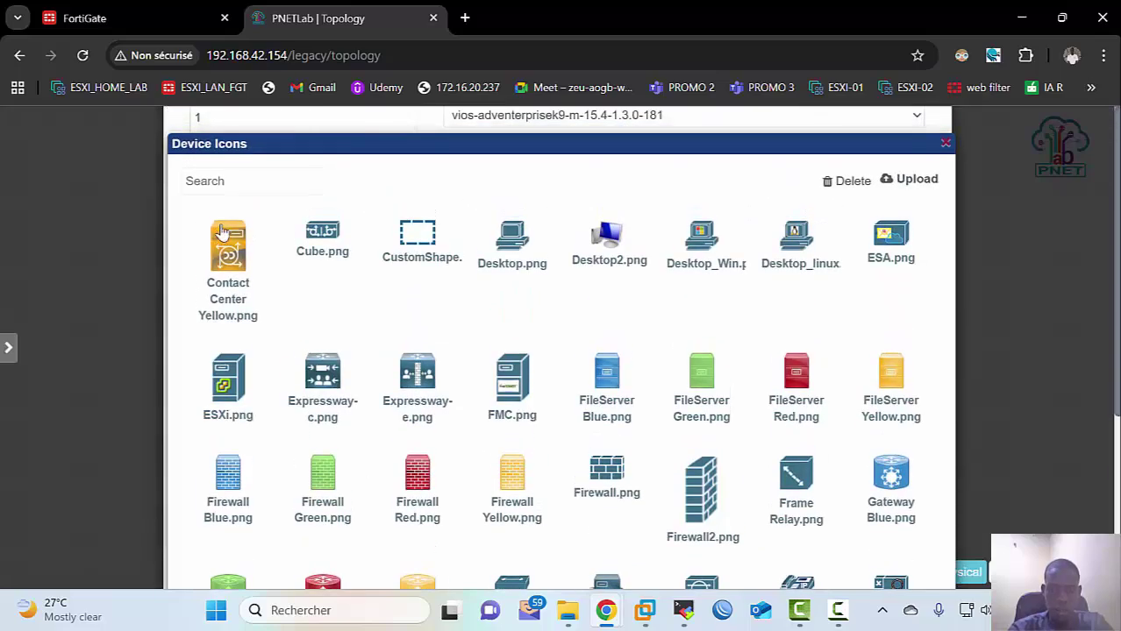
pyautogui.click(236, 182)
pyautogui.write('rout')
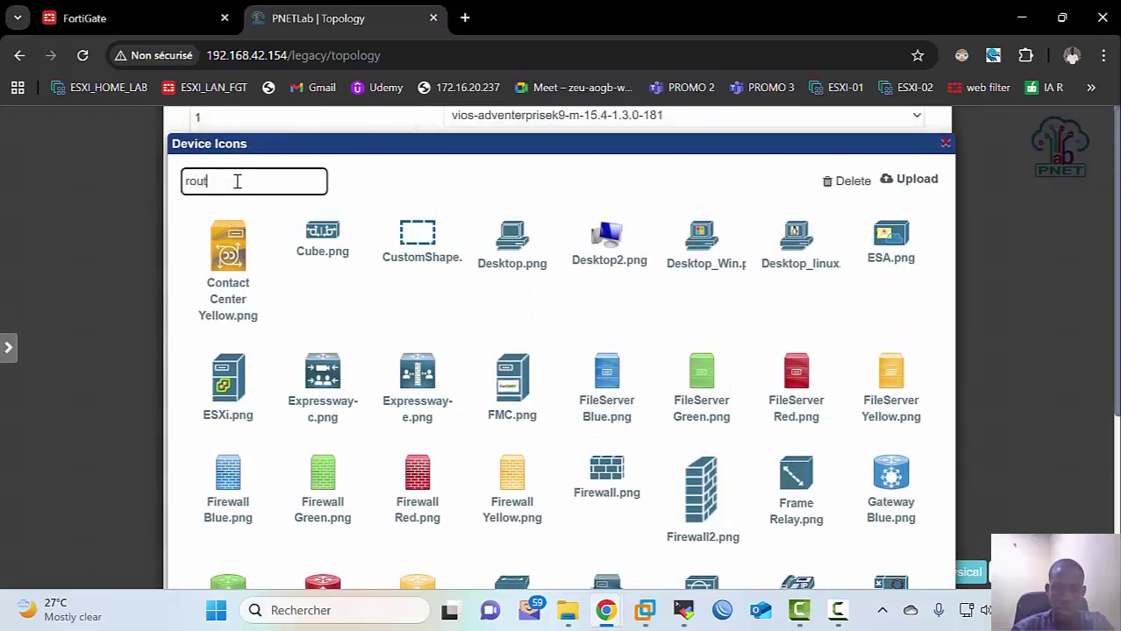
pyautogui.write('er')
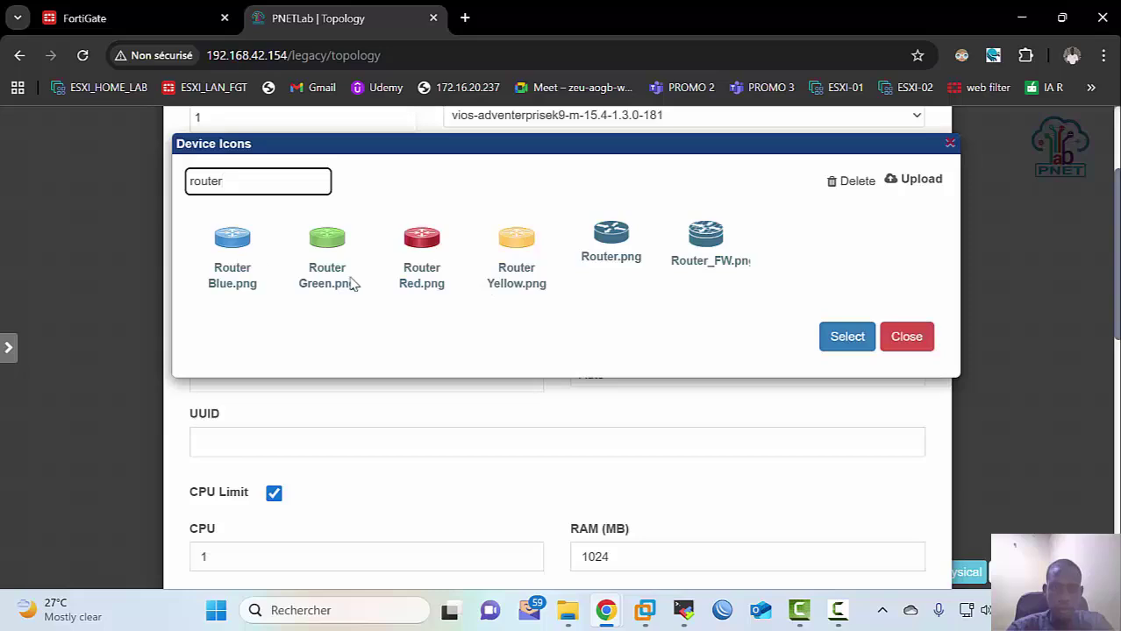
pyautogui.click(230, 241)
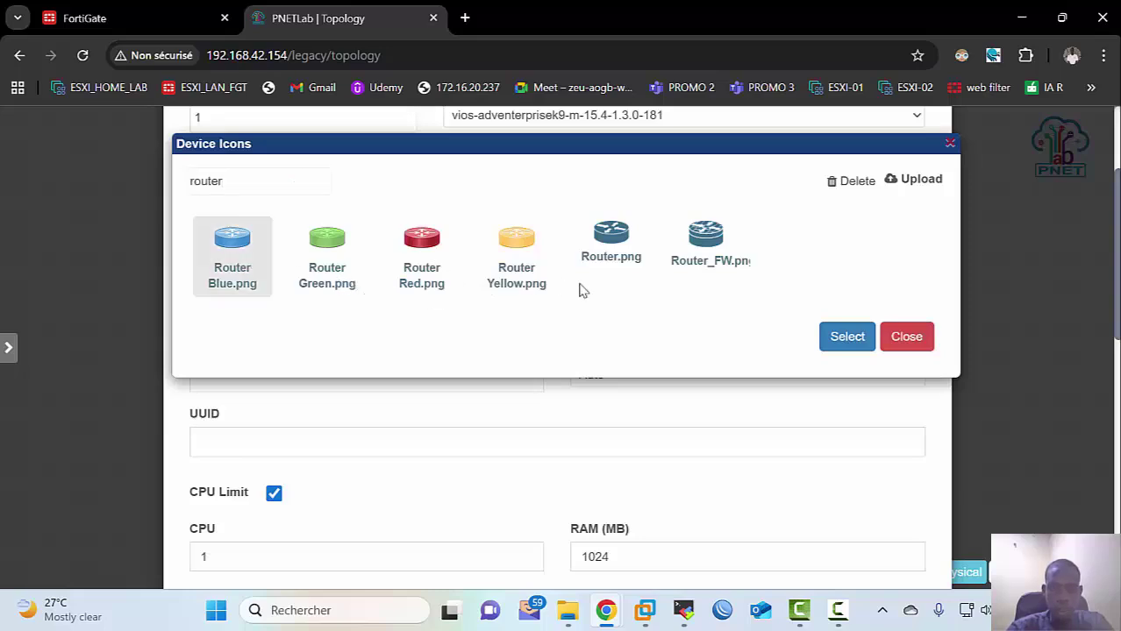
pyautogui.click(837, 338)
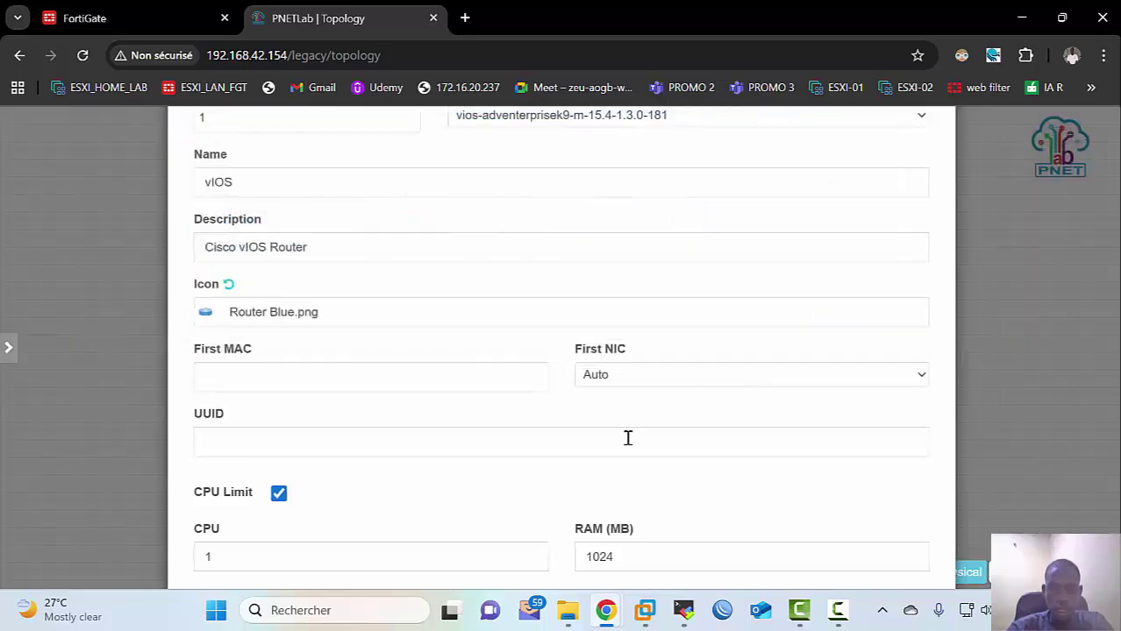
# Step: Save the new vIOS router node into the lab
pyautogui.click(743, 240)
pyautogui.scroll(2, 743, 250)
pyautogui.scroll(-10, 745, 309)
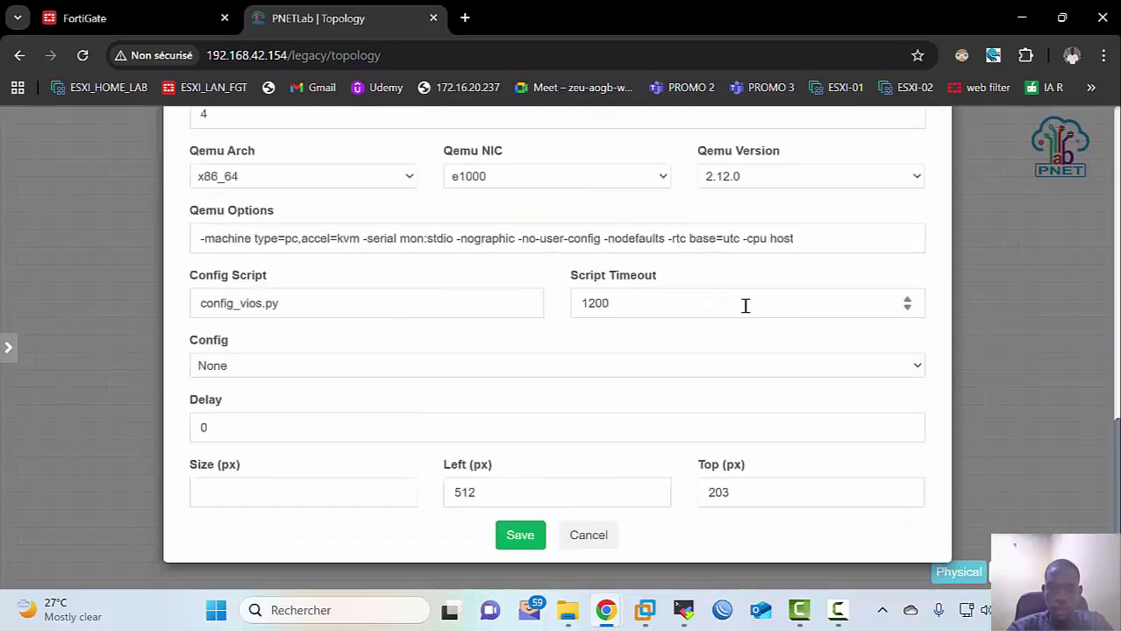
pyautogui.click(526, 537)
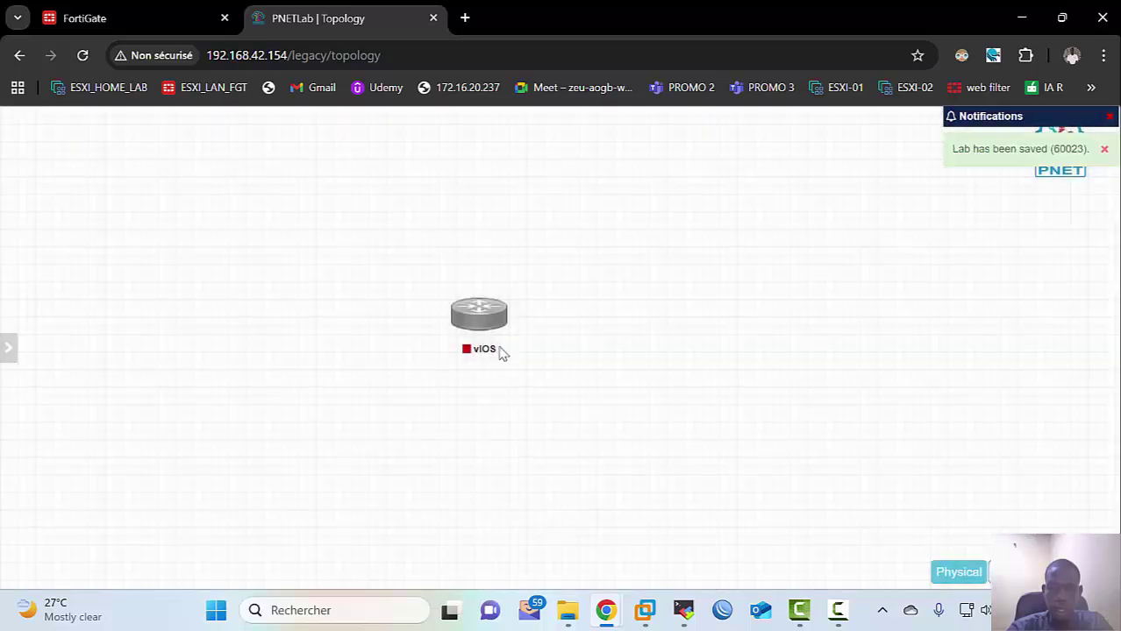
# Step: Reposition the vIOS router on the canvas and start it
pyautogui.moveTo(491, 326); pyautogui.dragTo(383, 306)
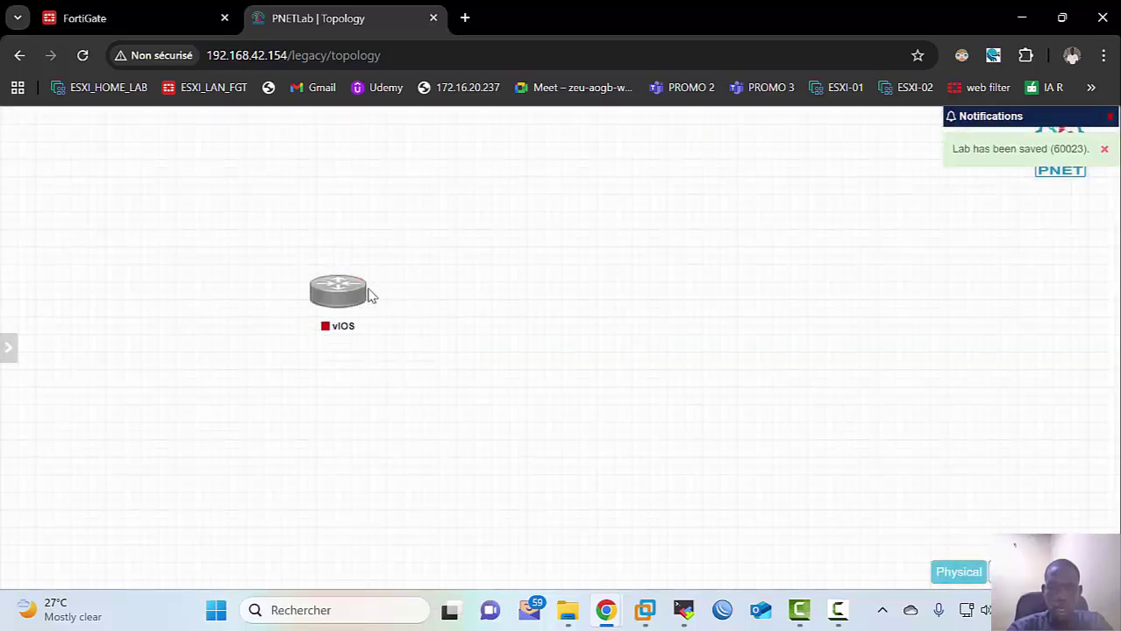
pyautogui.rightClick(344, 296)
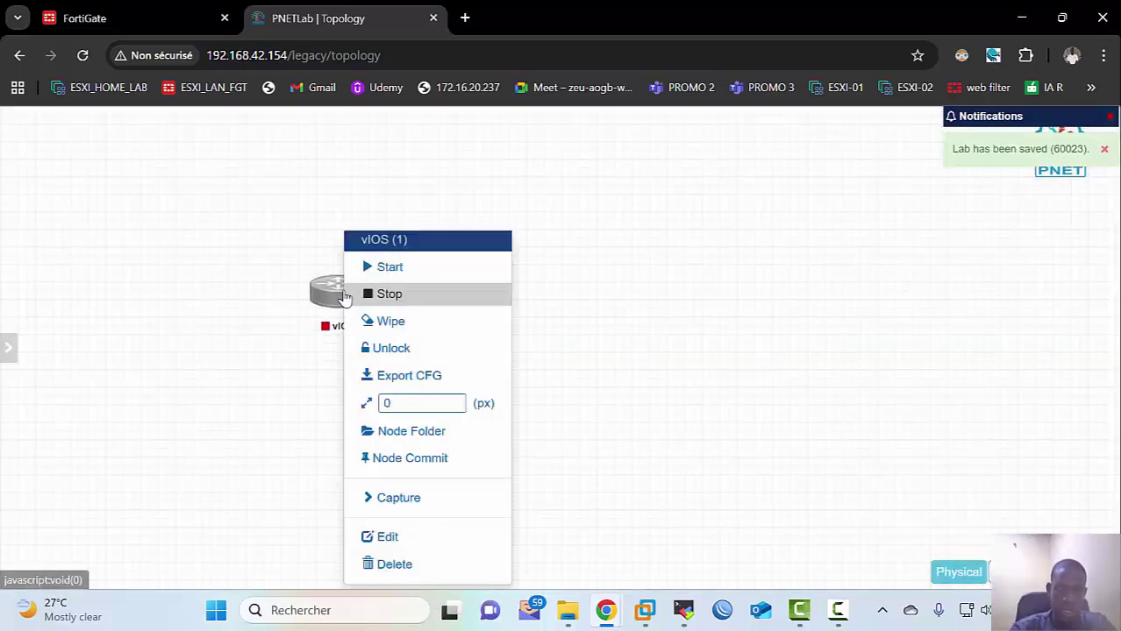
pyautogui.click(390, 269)
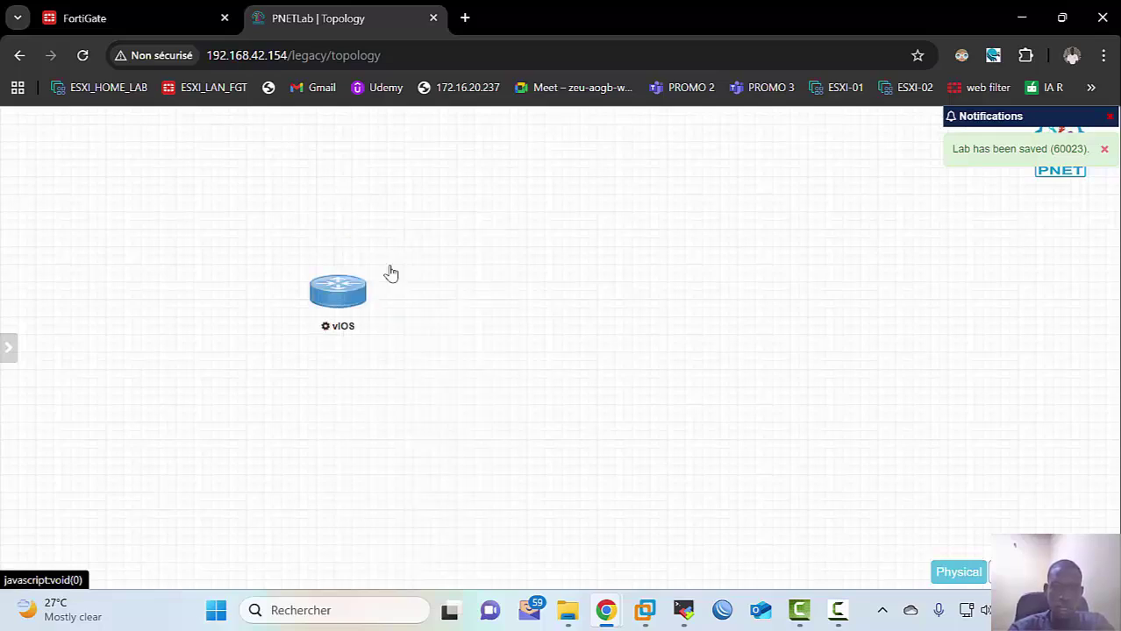
# Step: Open the vIOS console in the telnet client, then begin adding another node
pyautogui.moveTo(333, 299); pyautogui.dragTo(414, 298)
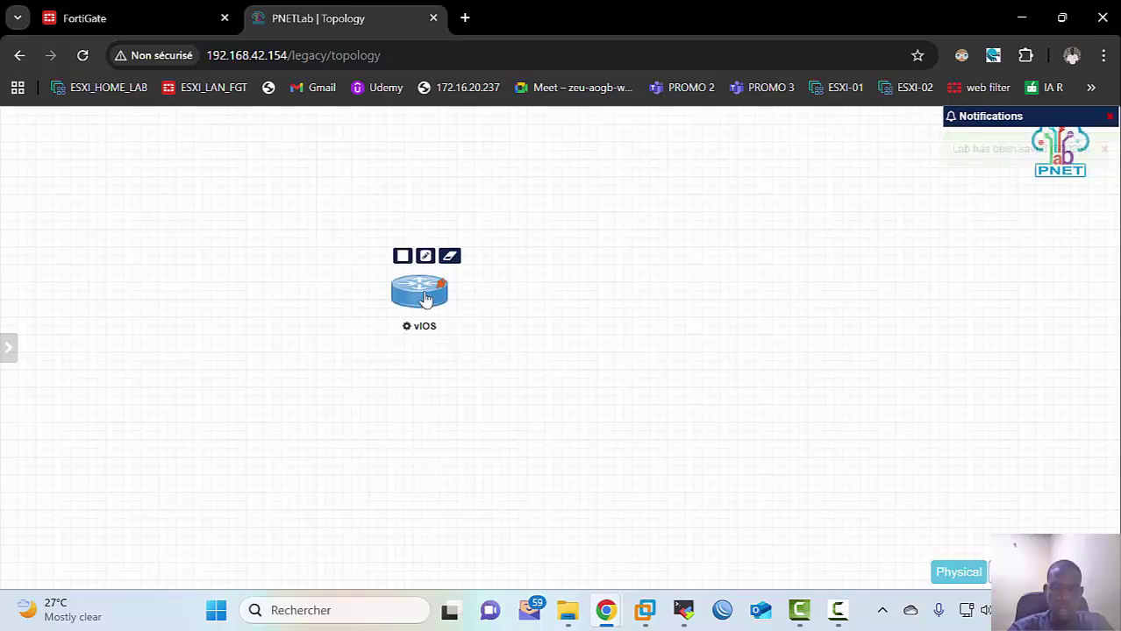
pyautogui.moveTo(421, 297)
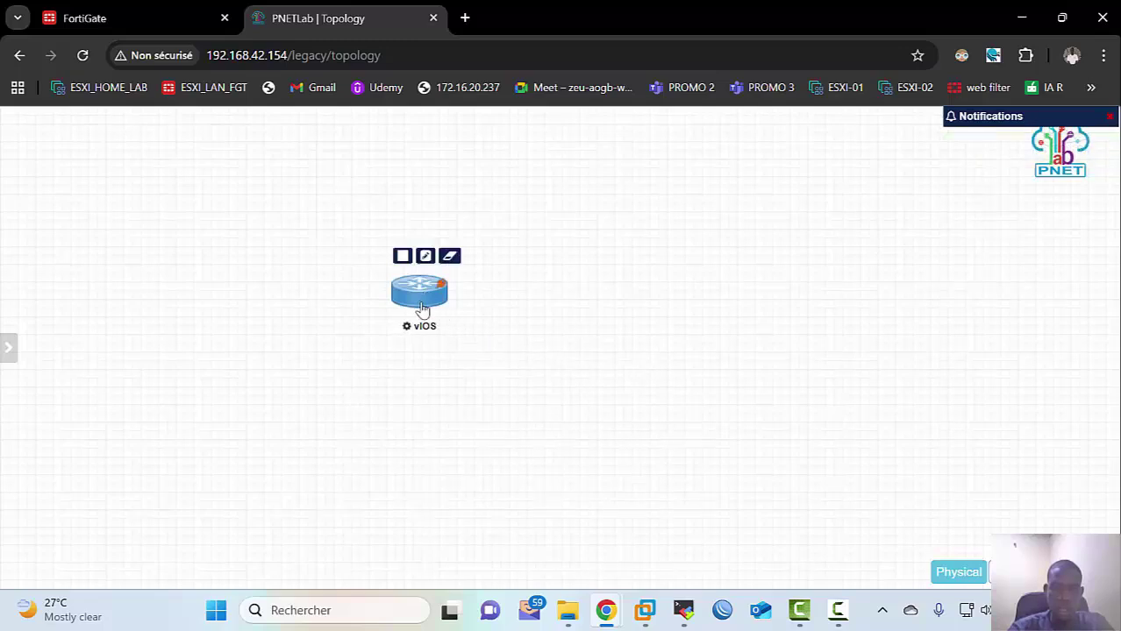
pyautogui.click(421, 297)
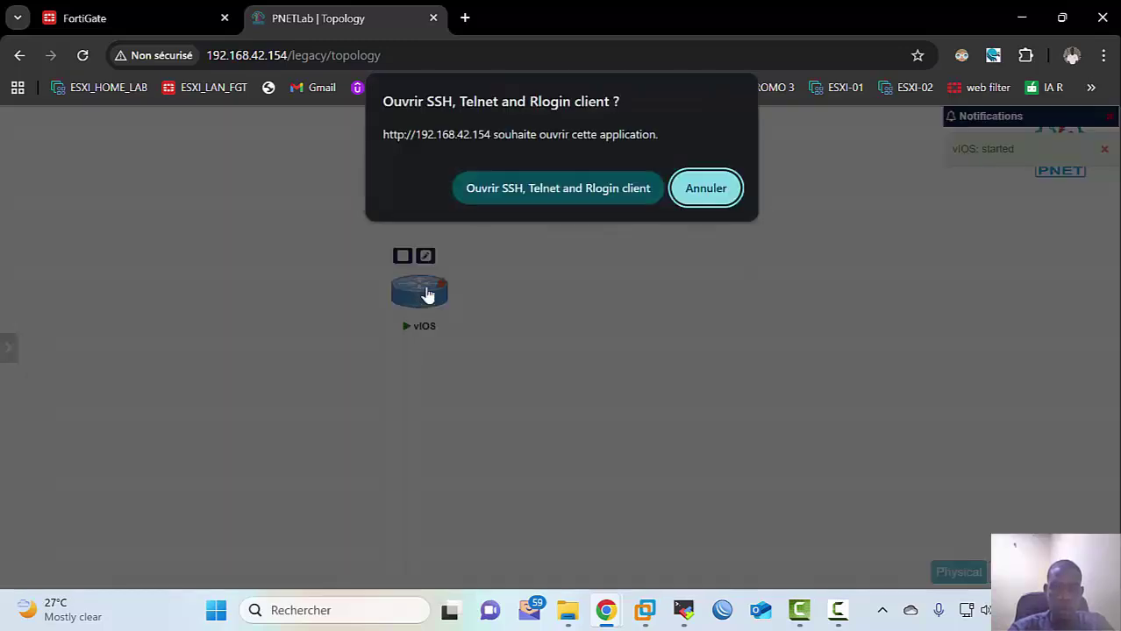
pyautogui.click(531, 182)
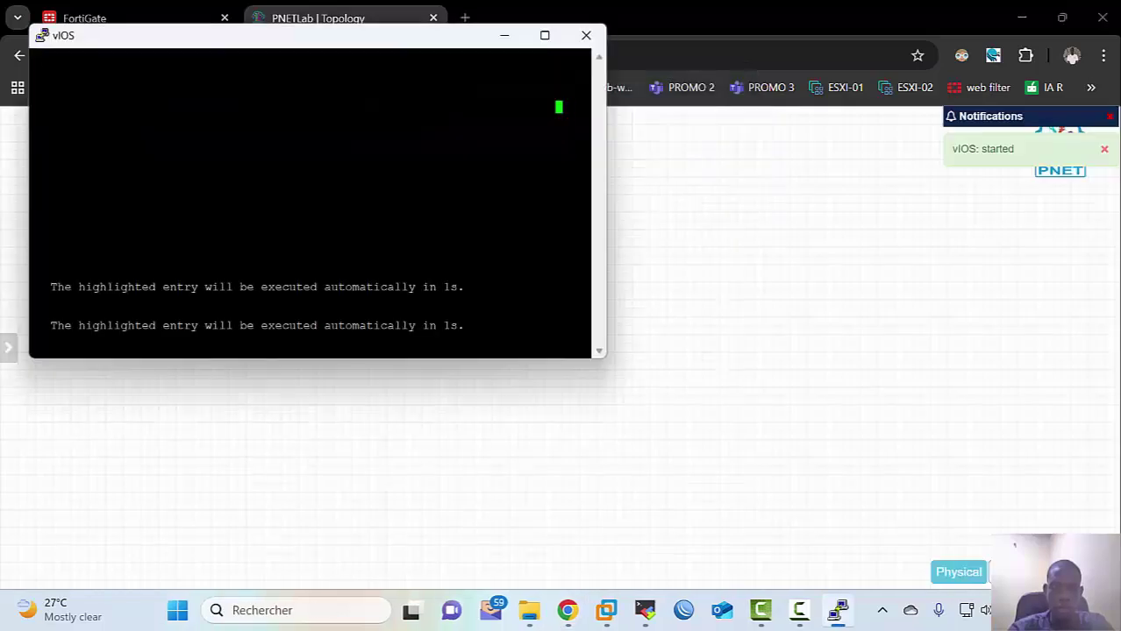
pyautogui.moveTo(367, 40); pyautogui.dragTo(882, 143)
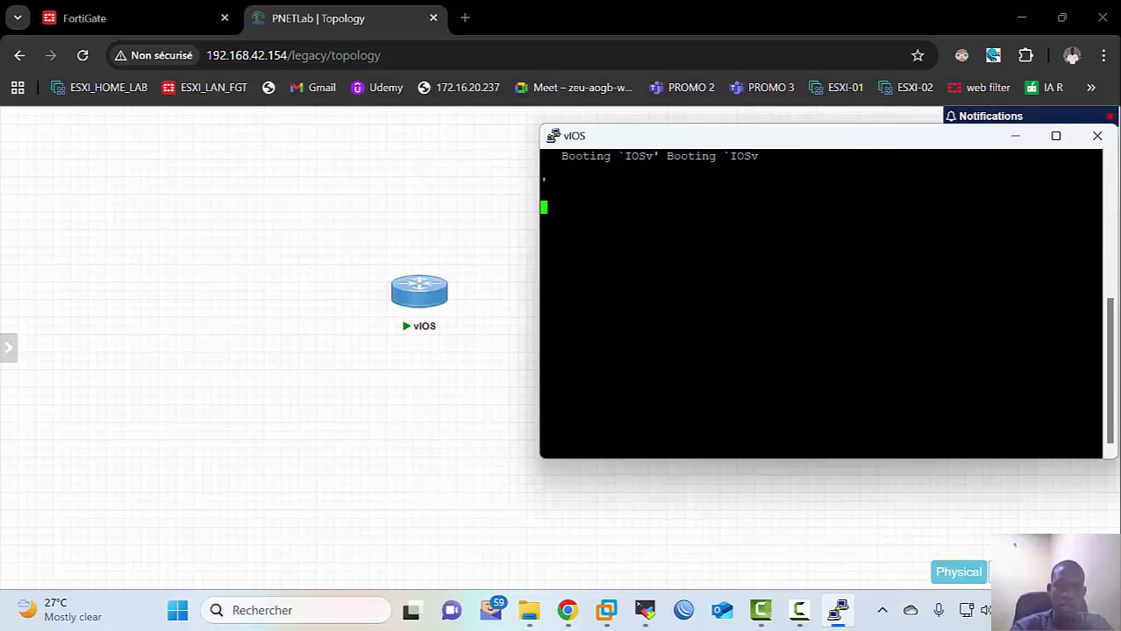
pyautogui.rightClick(320, 200)
pyautogui.click(387, 233)
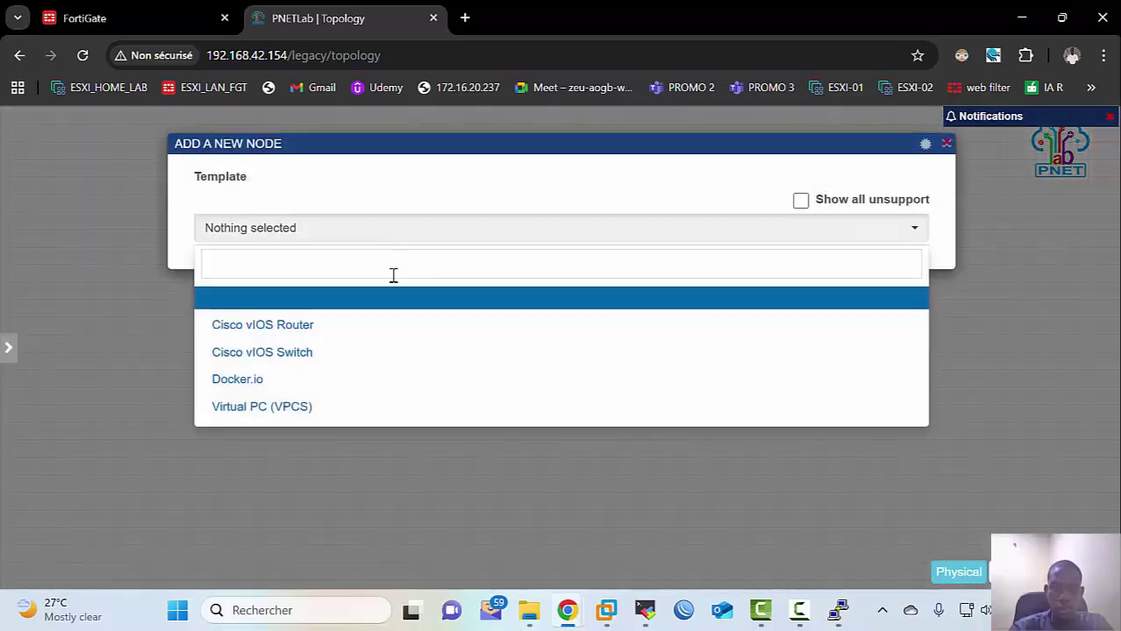
# Step: Add a Cisco vIOS Switch node named Switch and save it
pyautogui.click(387, 351)
pyautogui.scroll(-1, 415, 343)
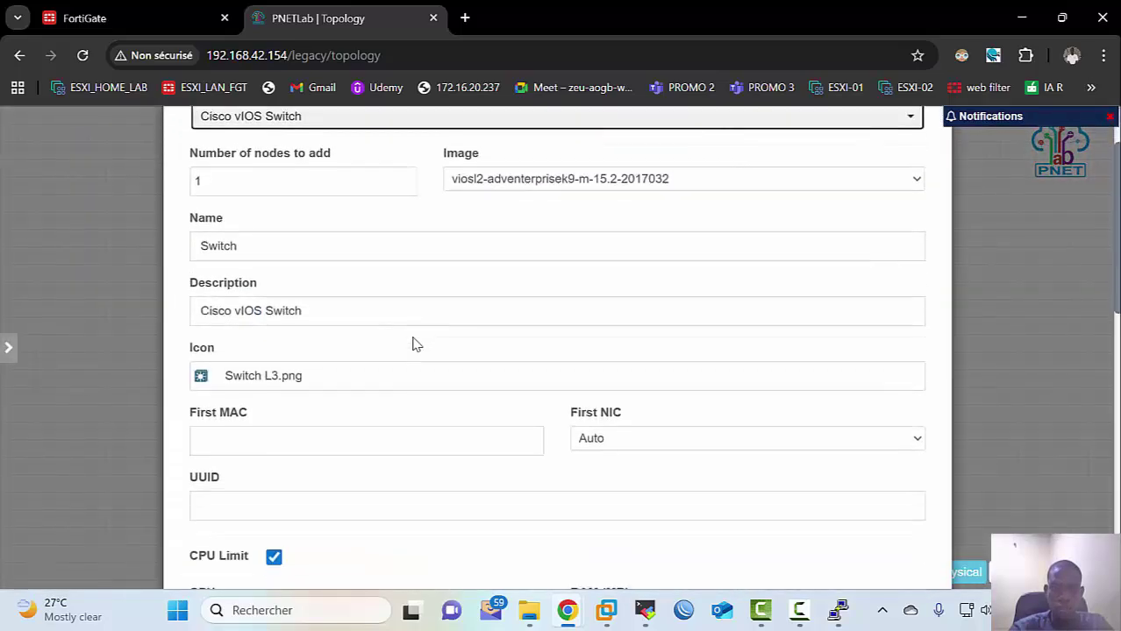
pyautogui.scroll(-9, 415, 343)
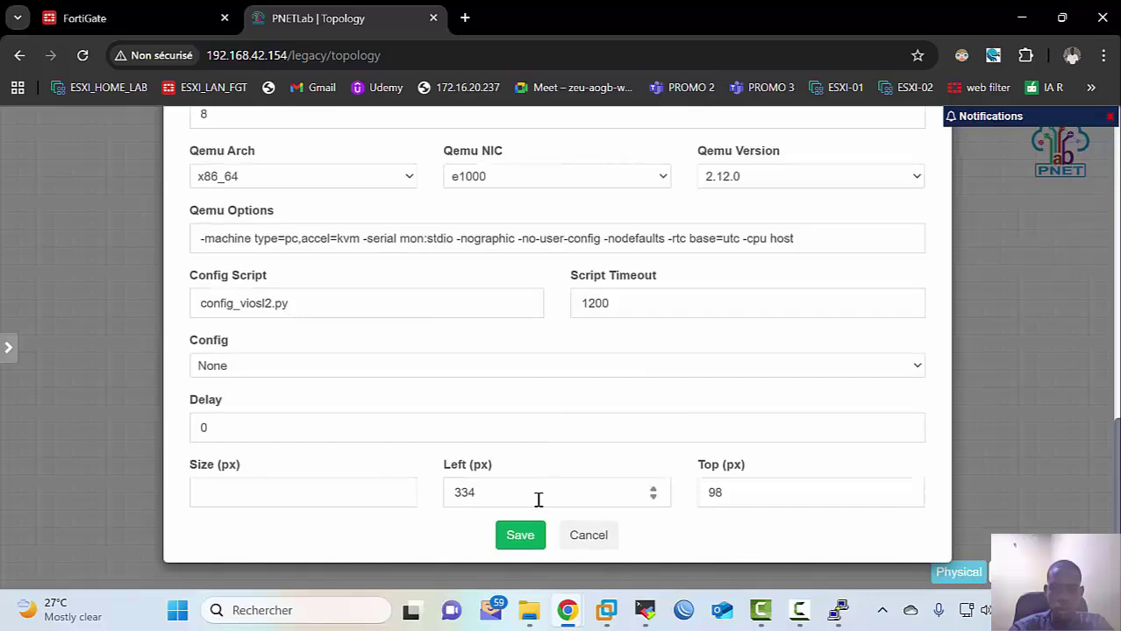
pyautogui.click(520, 535)
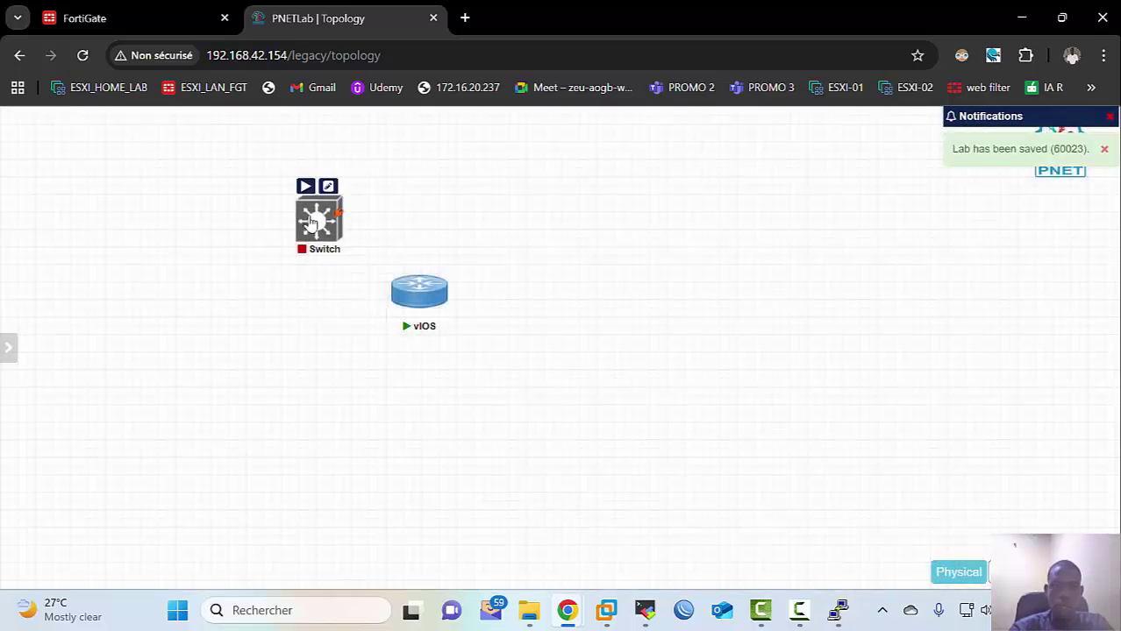
# Step: Start the Switch node, bring back the vIOS console, and request the Switch console
pyautogui.rightClick(311, 223)
pyautogui.click(329, 252)
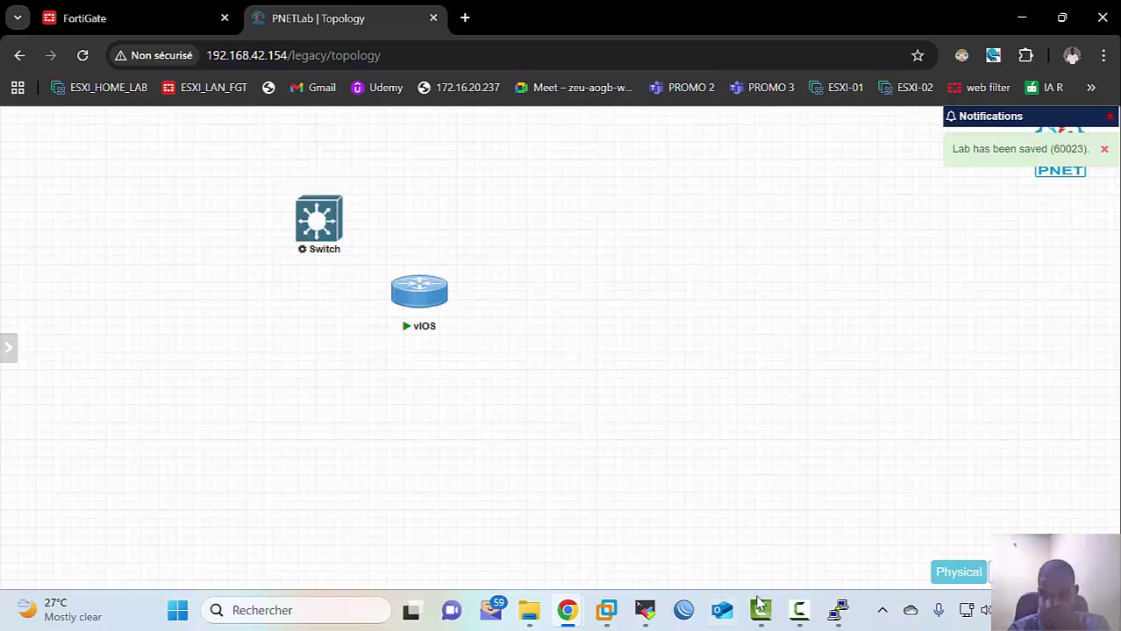
pyautogui.click(839, 611)
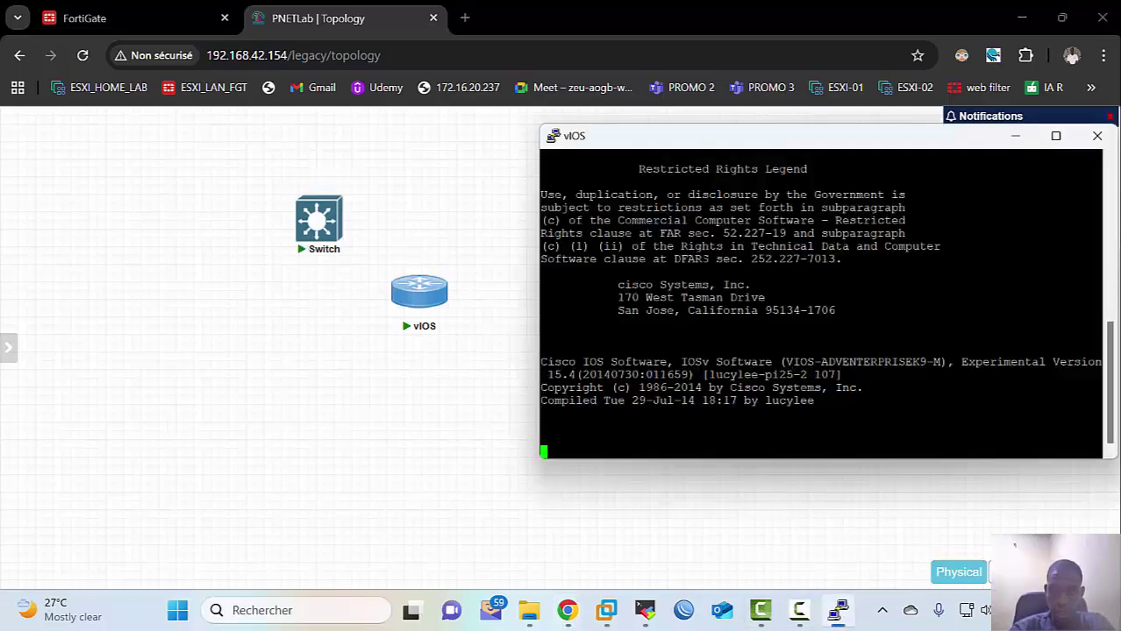
pyautogui.click(339, 230)
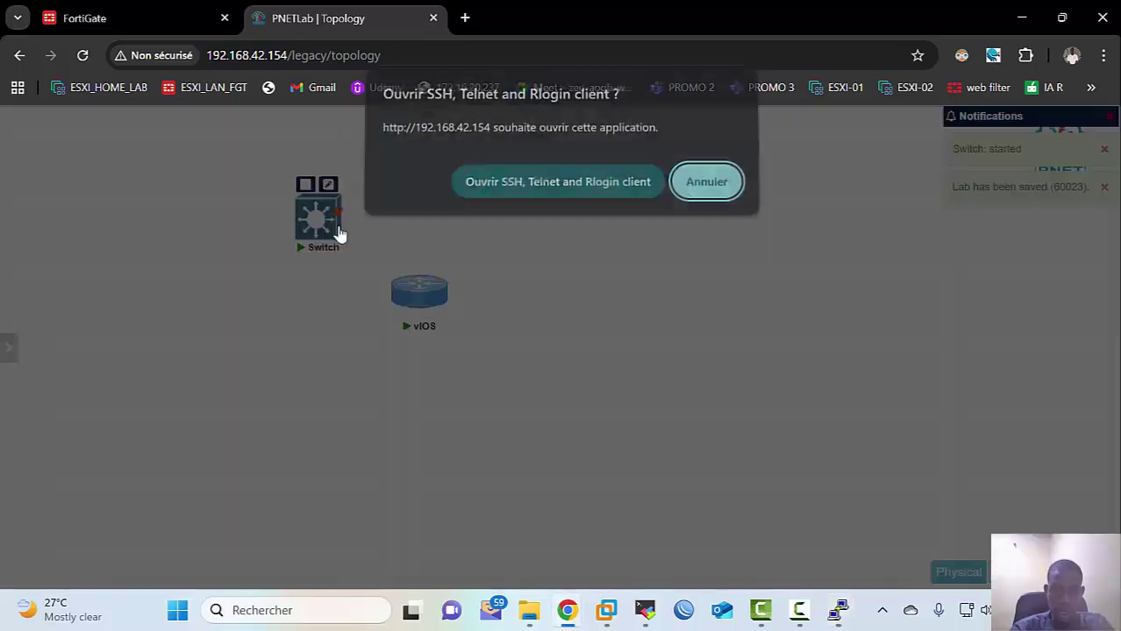
# Step: Launch the Switch console in PuTTY and arrange it beside the vIOS console
pyautogui.click(481, 198)
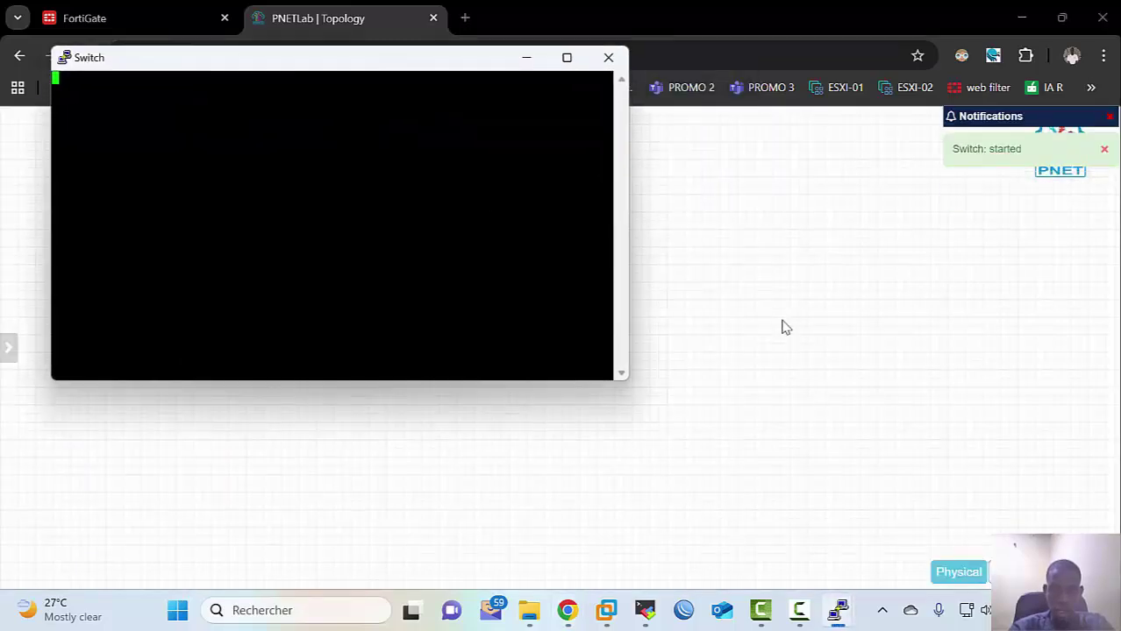
pyautogui.moveTo(833, 612)
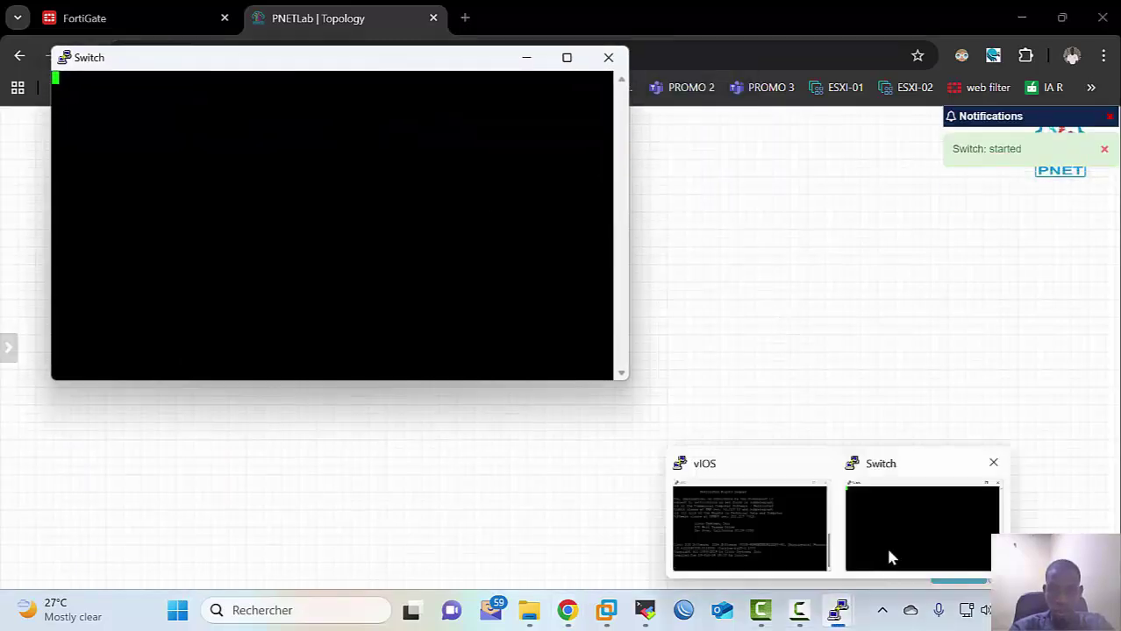
pyautogui.click(756, 519)
pyautogui.click(377, 238)
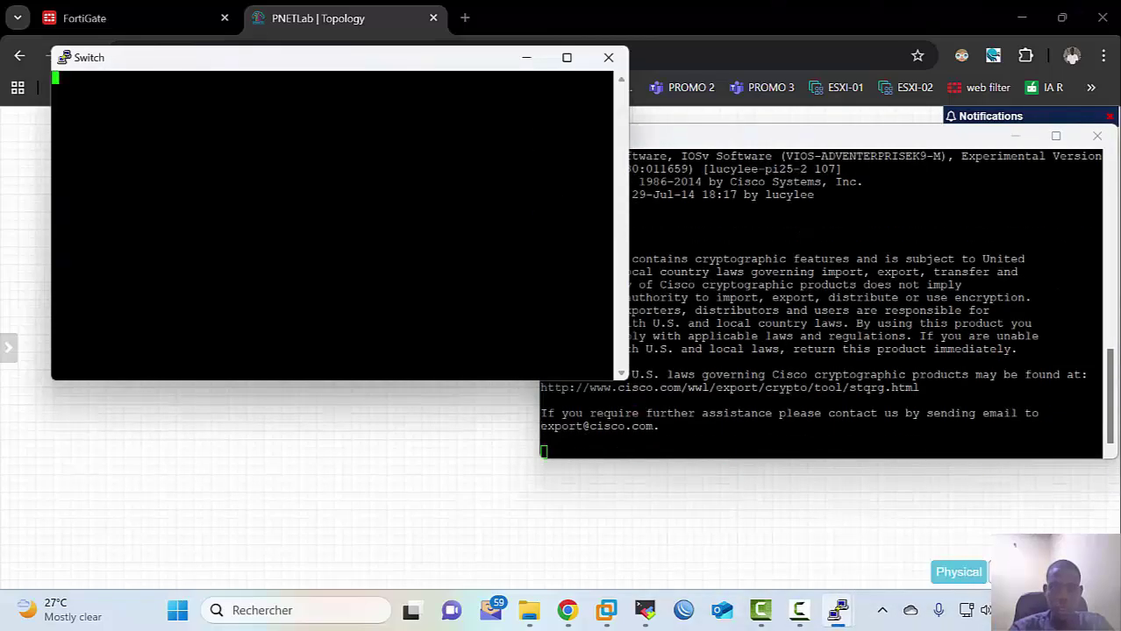
pyautogui.moveTo(418, 62); pyautogui.dragTo(392, 169)
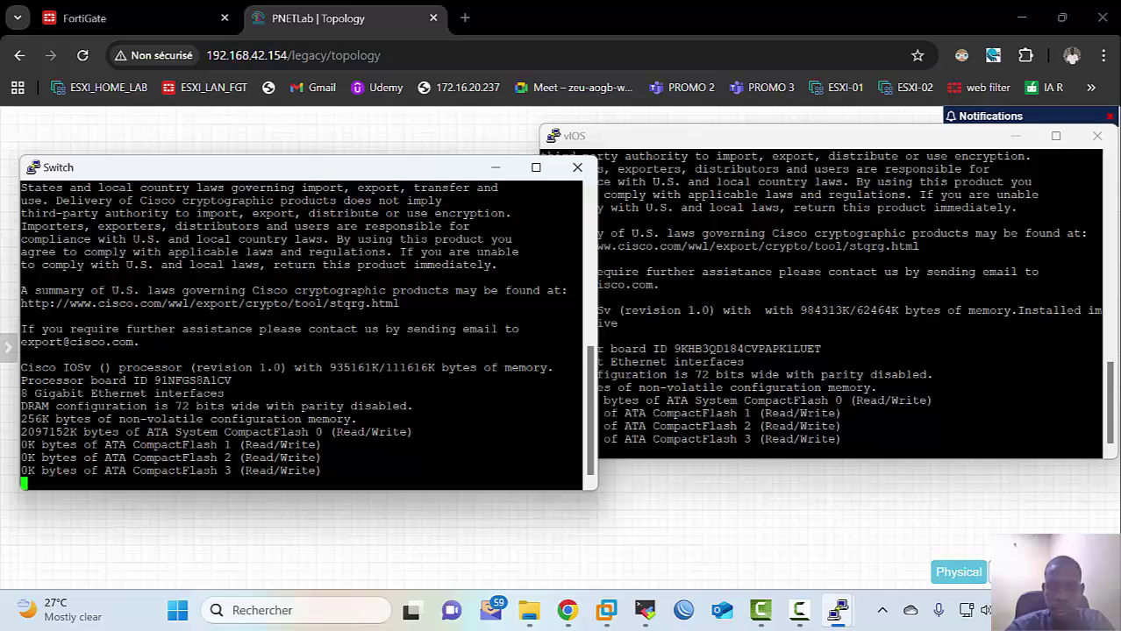
# Step: Answer 'no' to the vIOS initial configuration dialog, then return to the Switch console
pyautogui.click(543, 451)
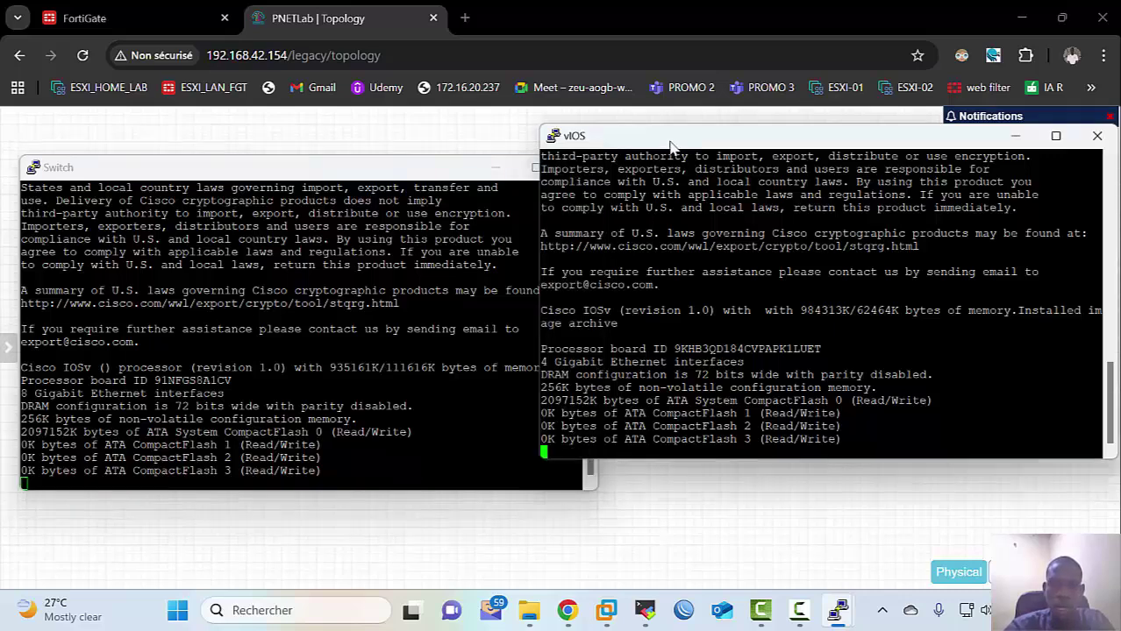
pyautogui.moveTo(670, 147); pyautogui.dragTo(701, 177)
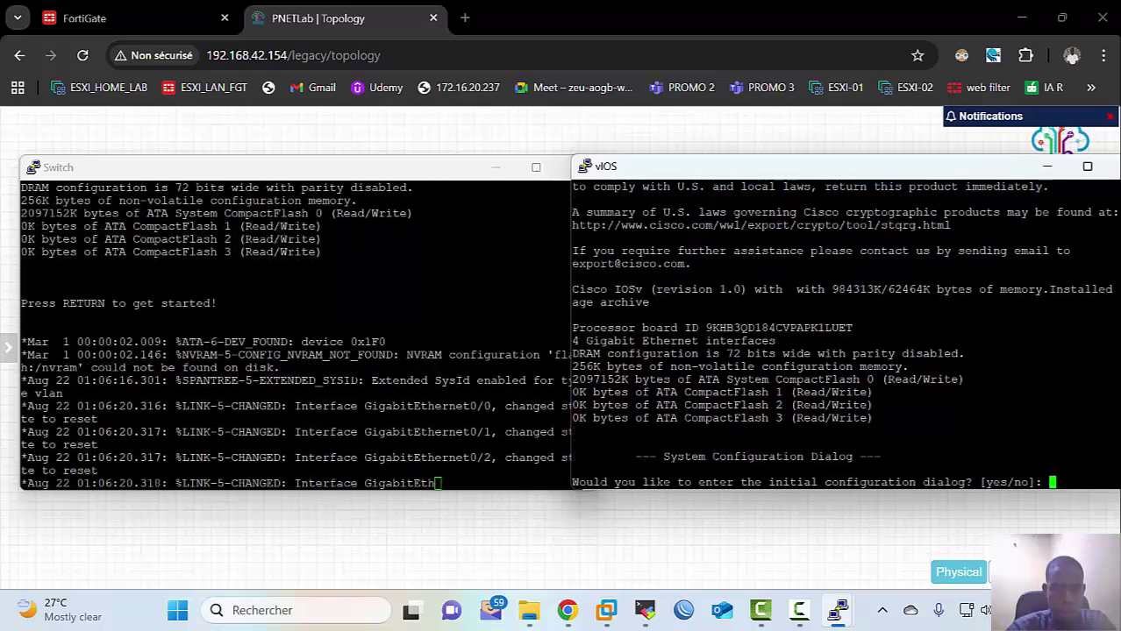
pyautogui.write('no')
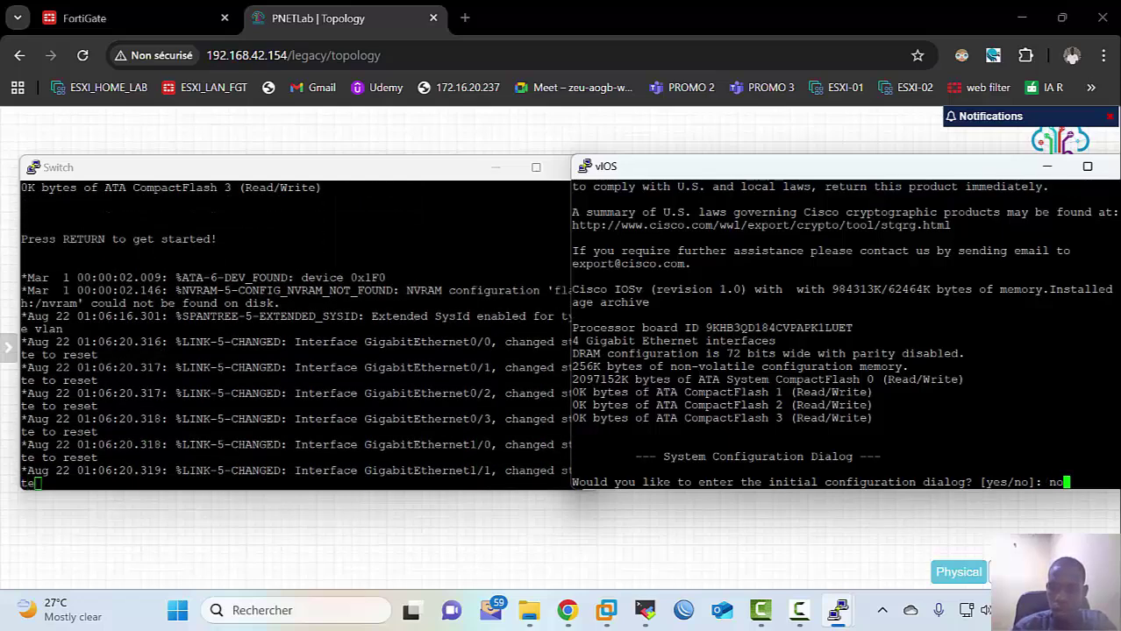
pyautogui.press('Return')
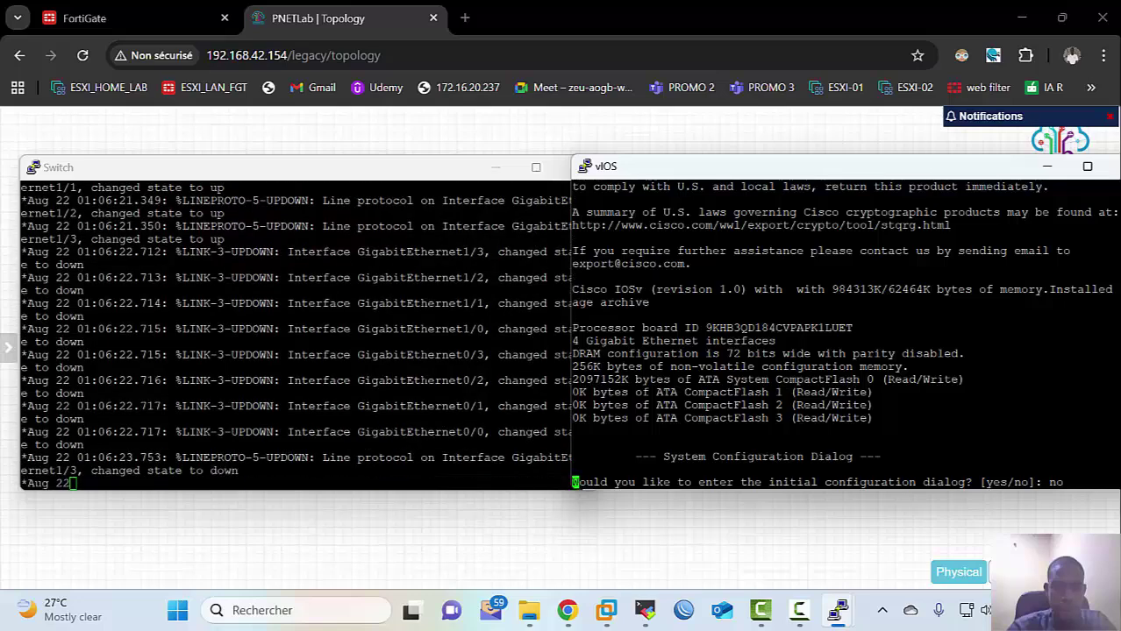
pyautogui.click(425, 382)
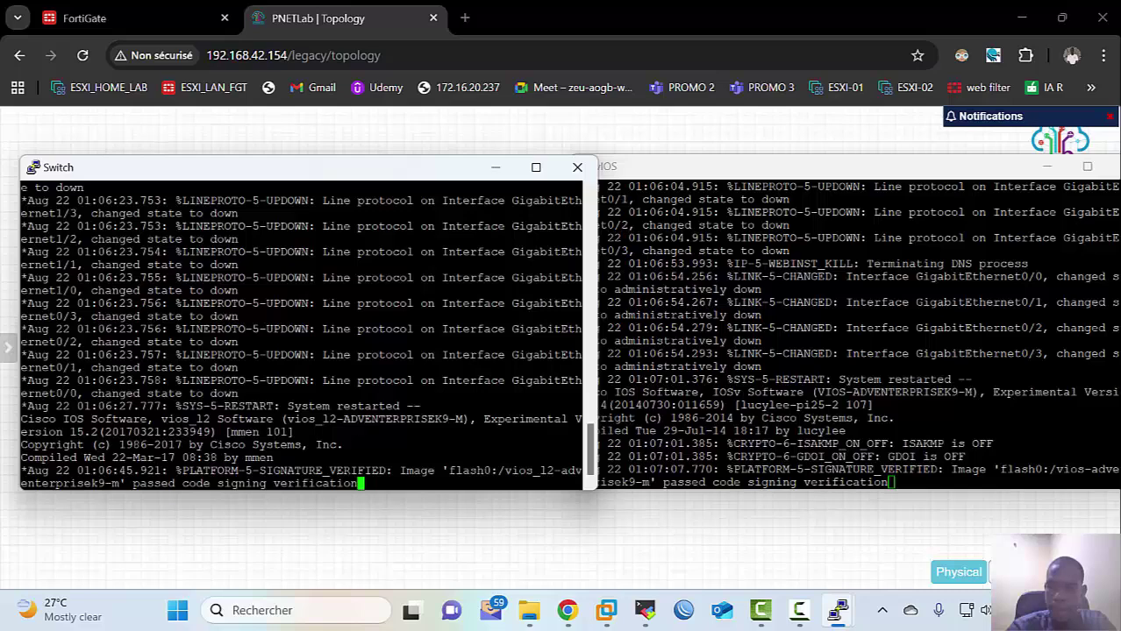
# Step: Wake the vIOS console and enter privileged mode with 'en'
pyautogui.click(847, 350)
pyautogui.press('Return')
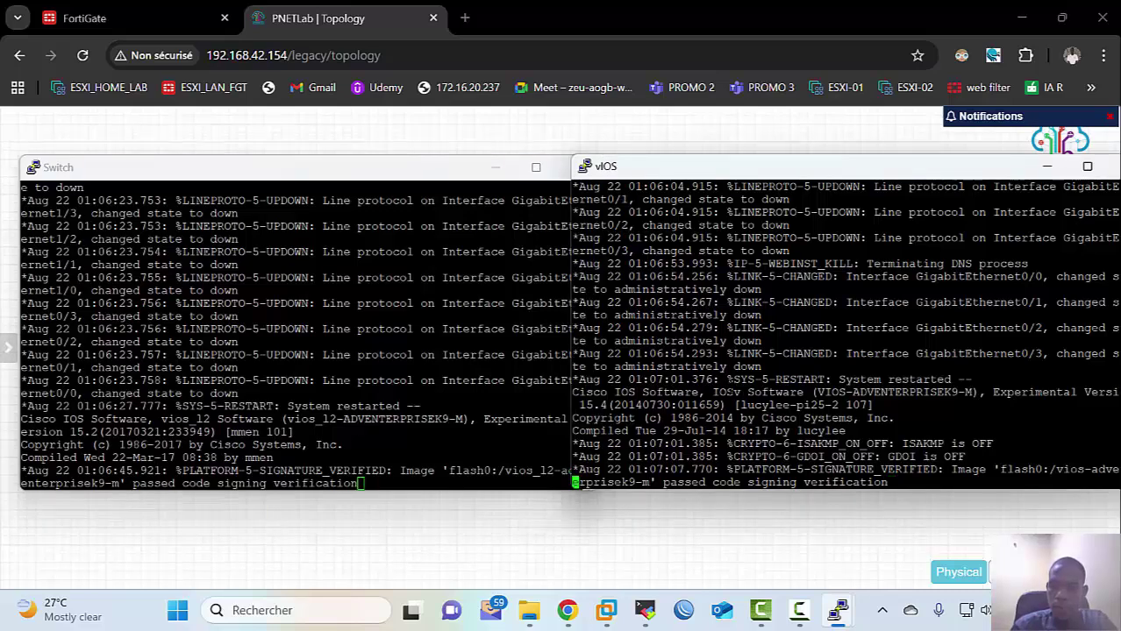
pyautogui.press('Return')
pyautogui.press('Return')
pyautogui.press('Return')
pyautogui.press('Return')
pyautogui.press('Return')
pyautogui.press('Return')
pyautogui.press('Return')
pyautogui.press('Return')
pyautogui.write('en')
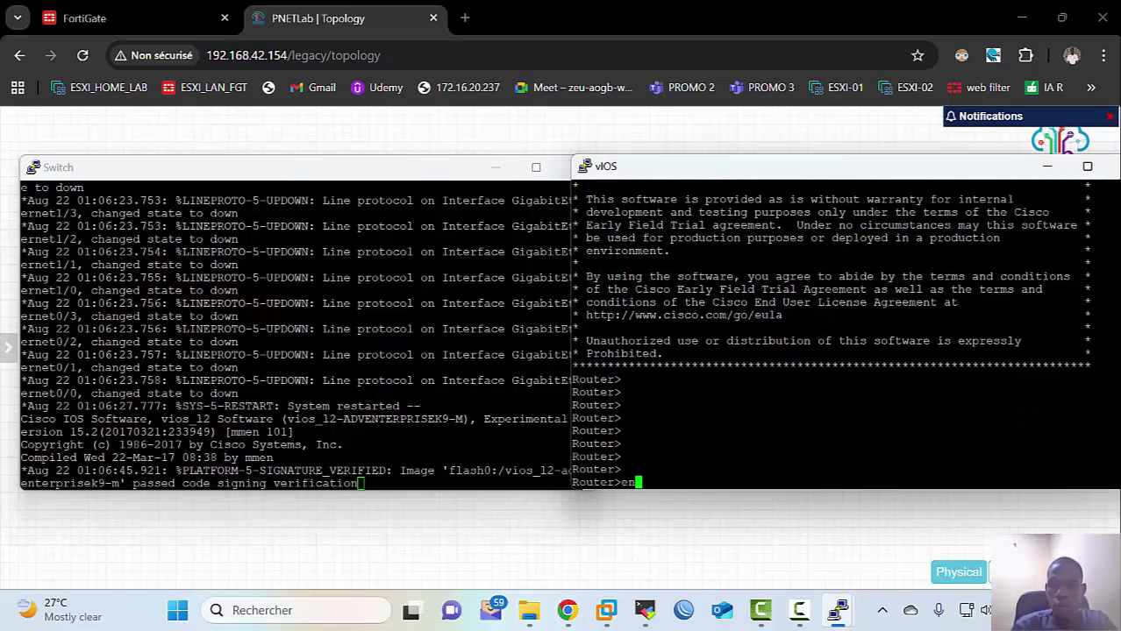
pyautogui.press('Return')
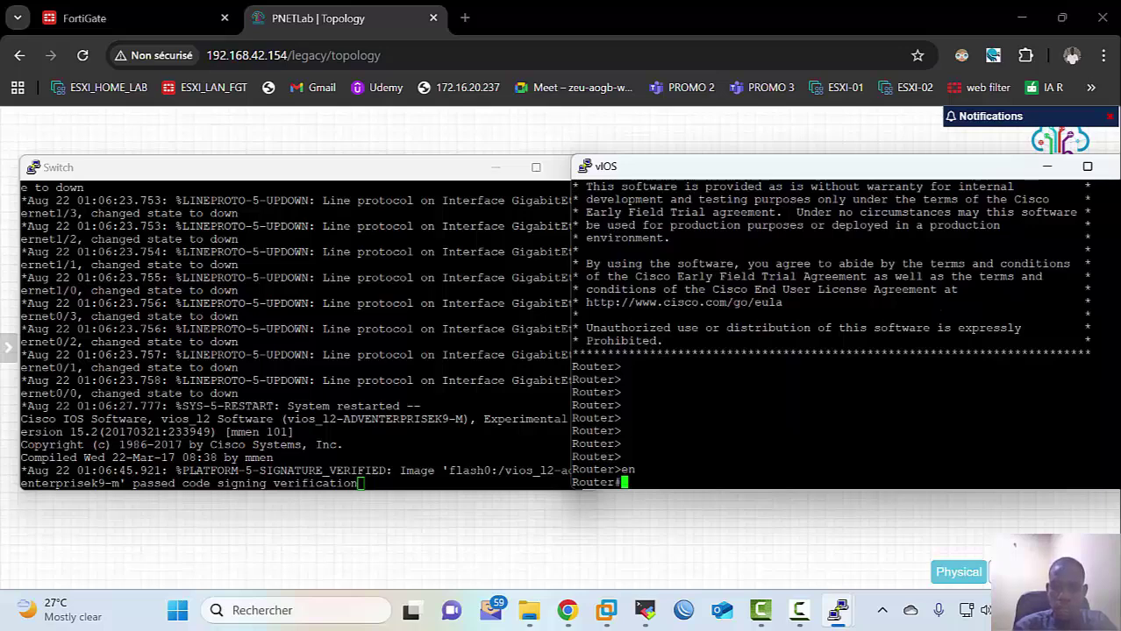
# Step: Run 'show ip interface brief' on the router using Tab completion
pyautogui.write('sh')
pyautogui.press('Tab')
pyautogui.write('ip')
pyautogui.press('Tab')
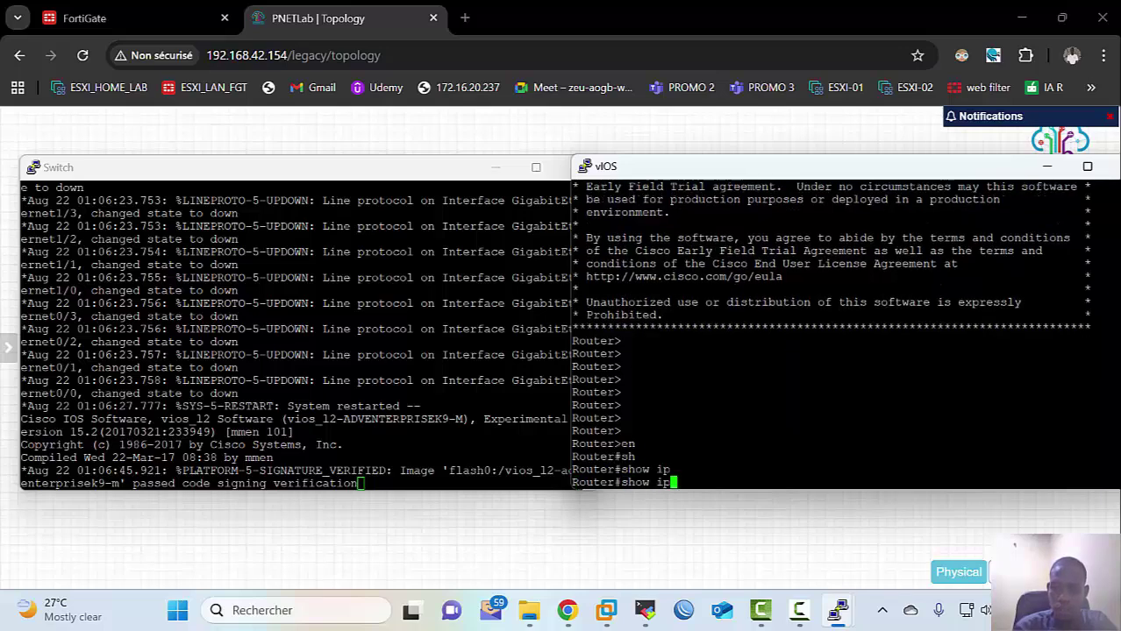
pyautogui.write('int')
pyautogui.press('Tab')
pyautogui.write('br')
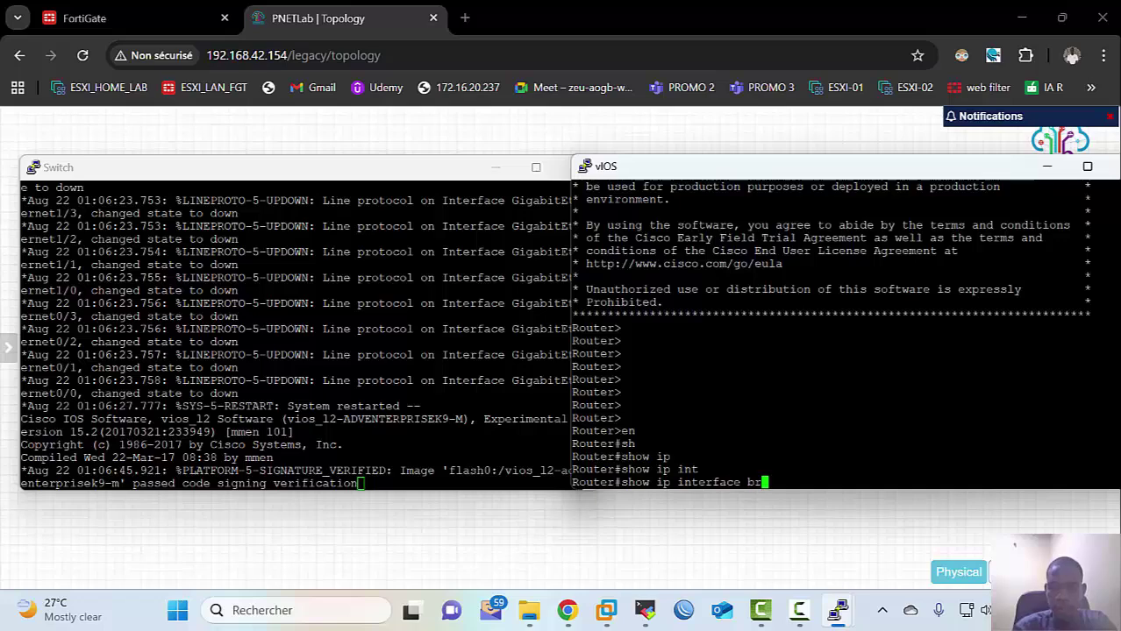
pyautogui.press('Tab')
pyautogui.press('Return')
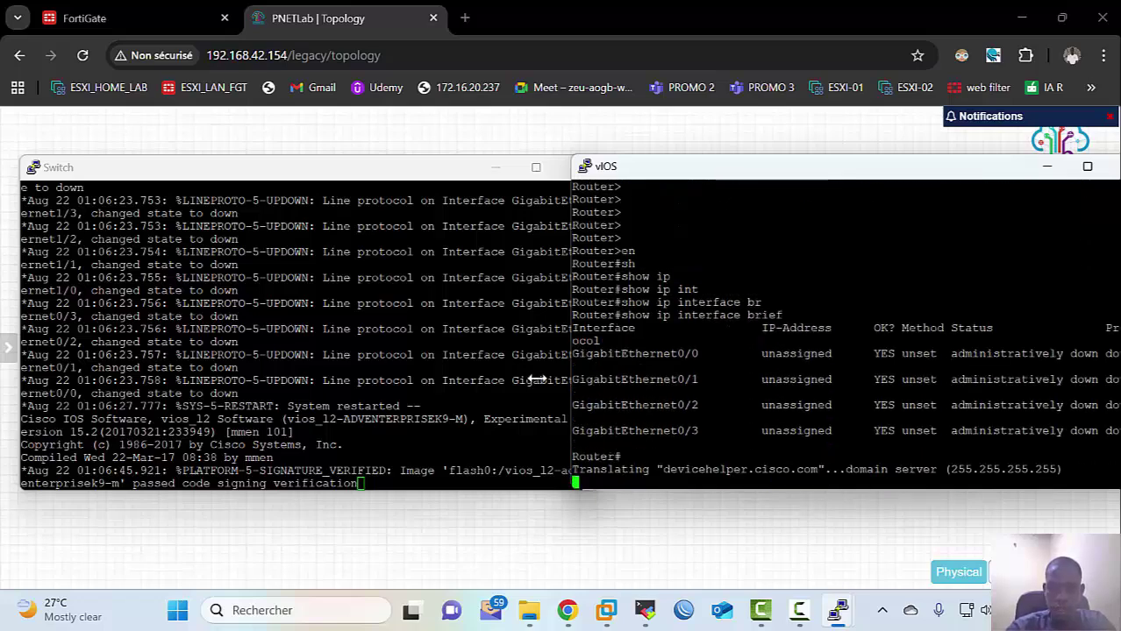
# Step: Get a Switch> prompt on the switch console and dismiss the expired-licence notification
pyautogui.click(537, 379)
pyautogui.press('Return')
pyautogui.press('Return')
pyautogui.press('Return')
pyautogui.press('Return')
pyautogui.press('Return')
pyautogui.press('Return')
pyautogui.press('Return')
pyautogui.press('Return')
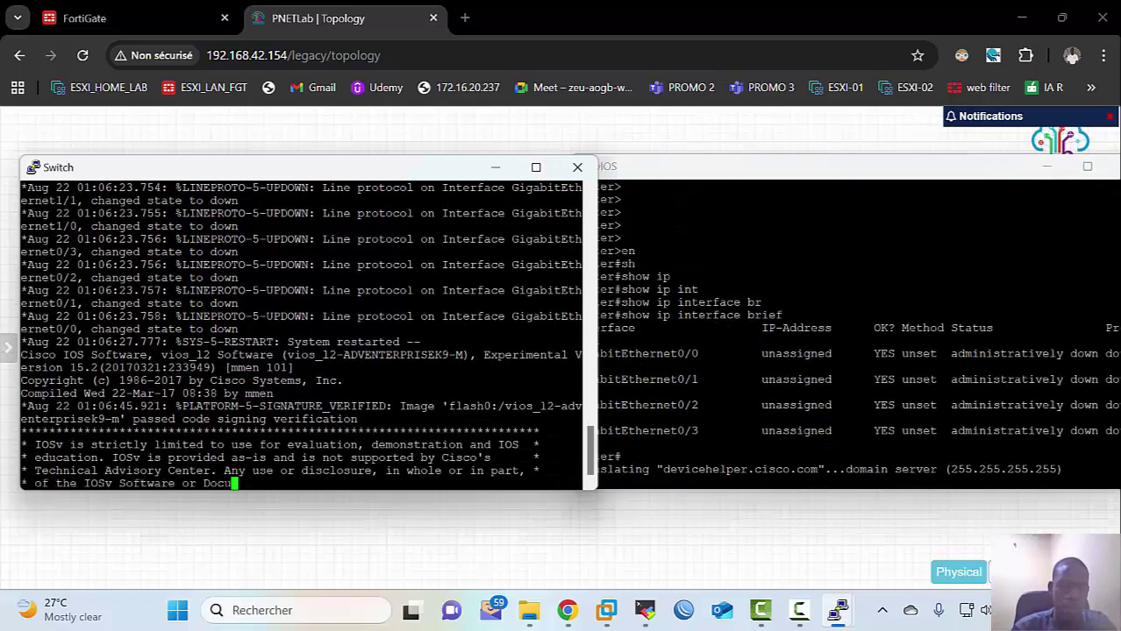
pyautogui.press('Return')
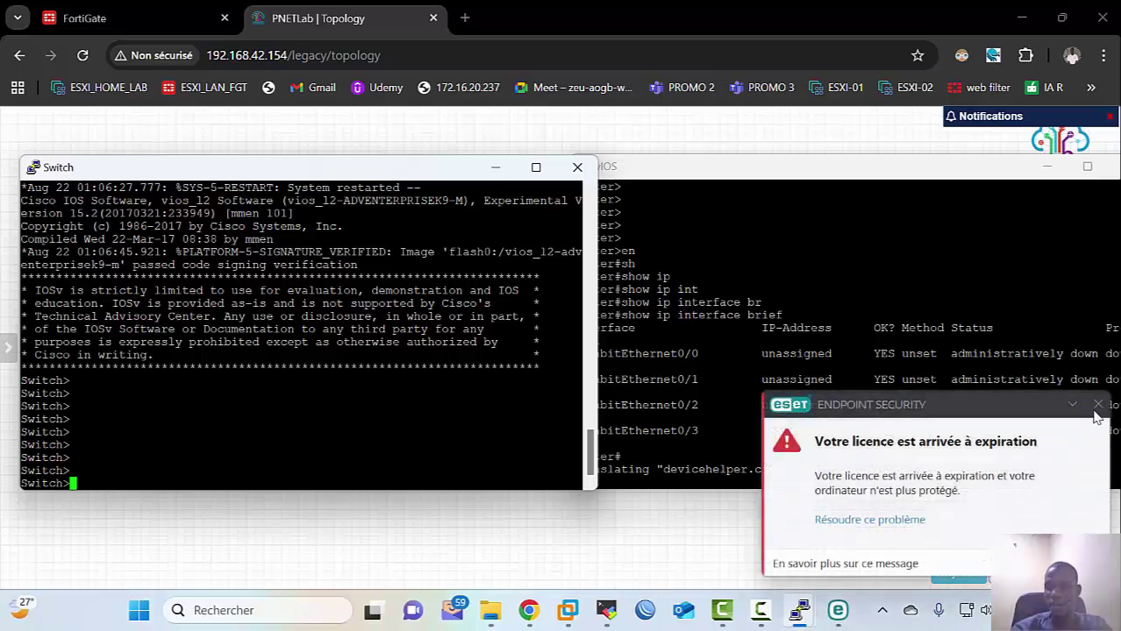
pyautogui.click(1098, 405)
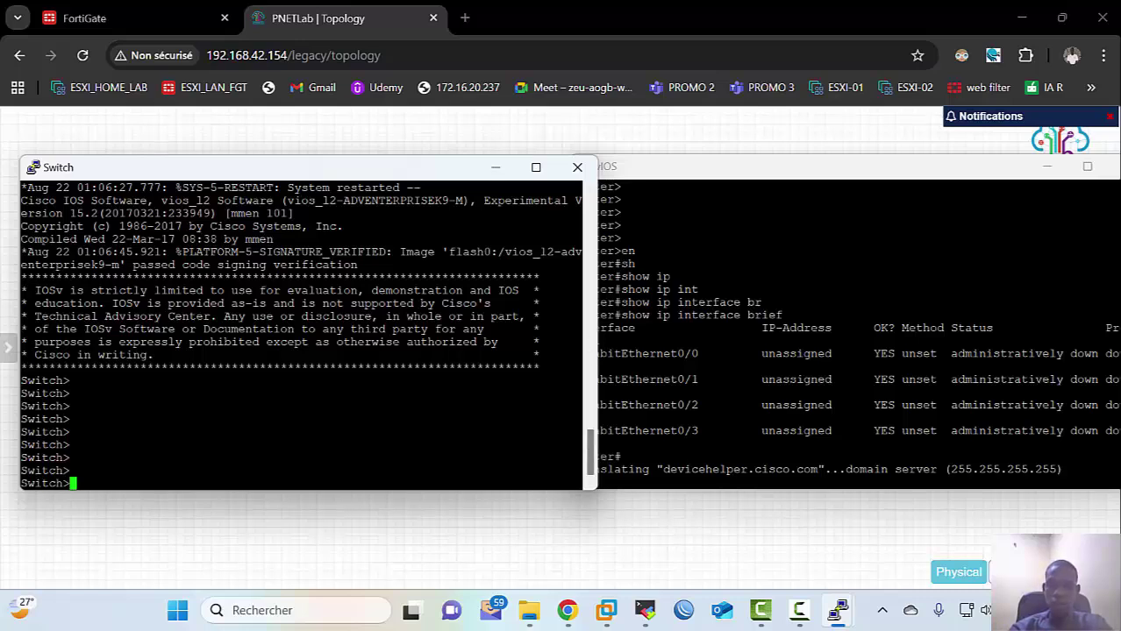
# Step: Close the Switch and vIOS PuTTY sessions and clear the node selection on the canvas
pyautogui.click(577, 167)
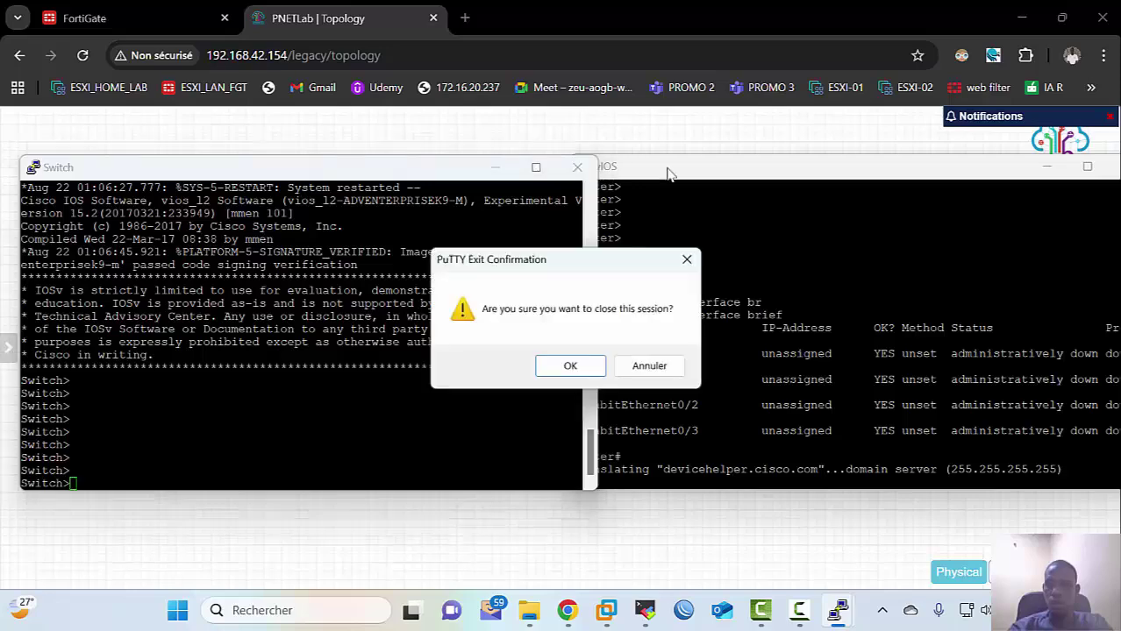
pyautogui.click(572, 367)
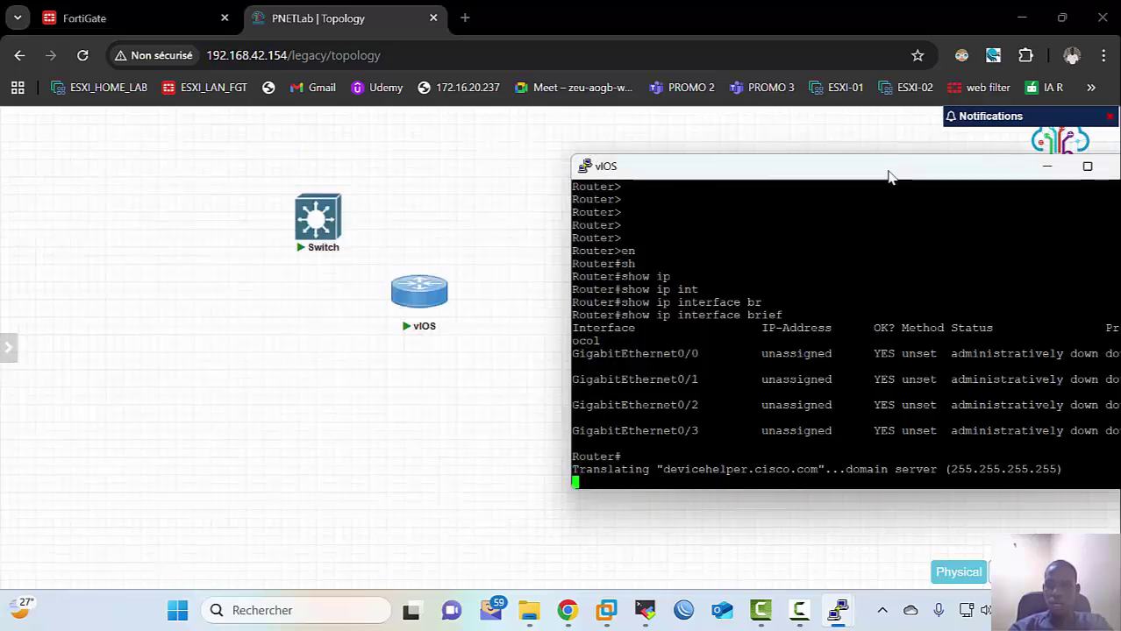
pyautogui.moveTo(892, 176); pyautogui.dragTo(796, 233)
pyautogui.click(1031, 227)
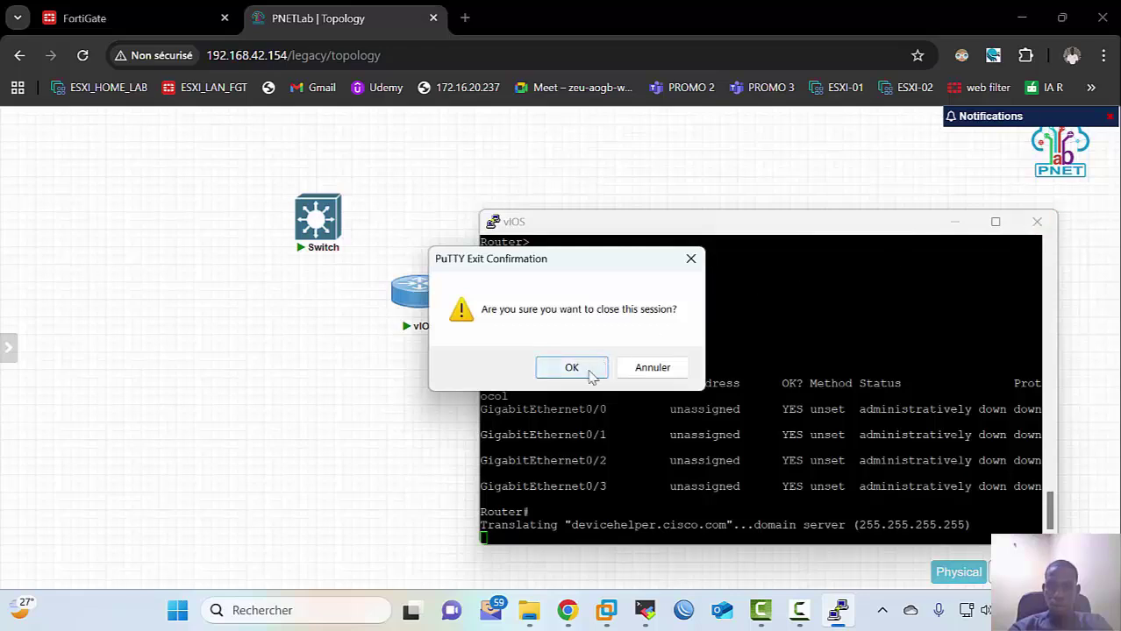
pyautogui.click(591, 375)
pyautogui.moveTo(219, 141); pyautogui.dragTo(490, 338)
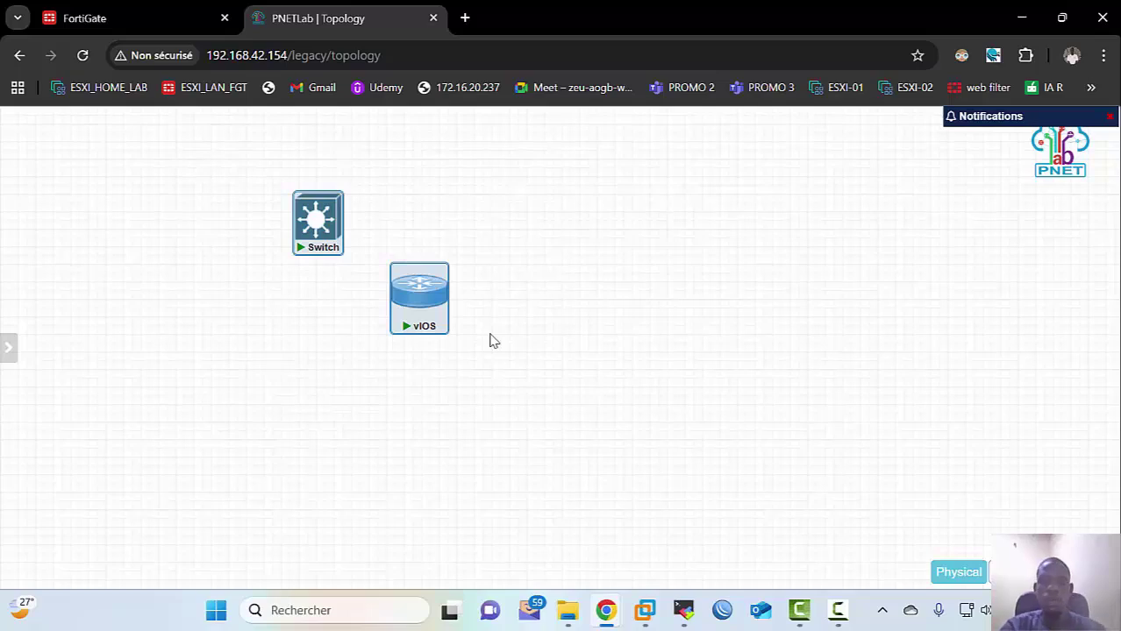
pyautogui.click(532, 252)
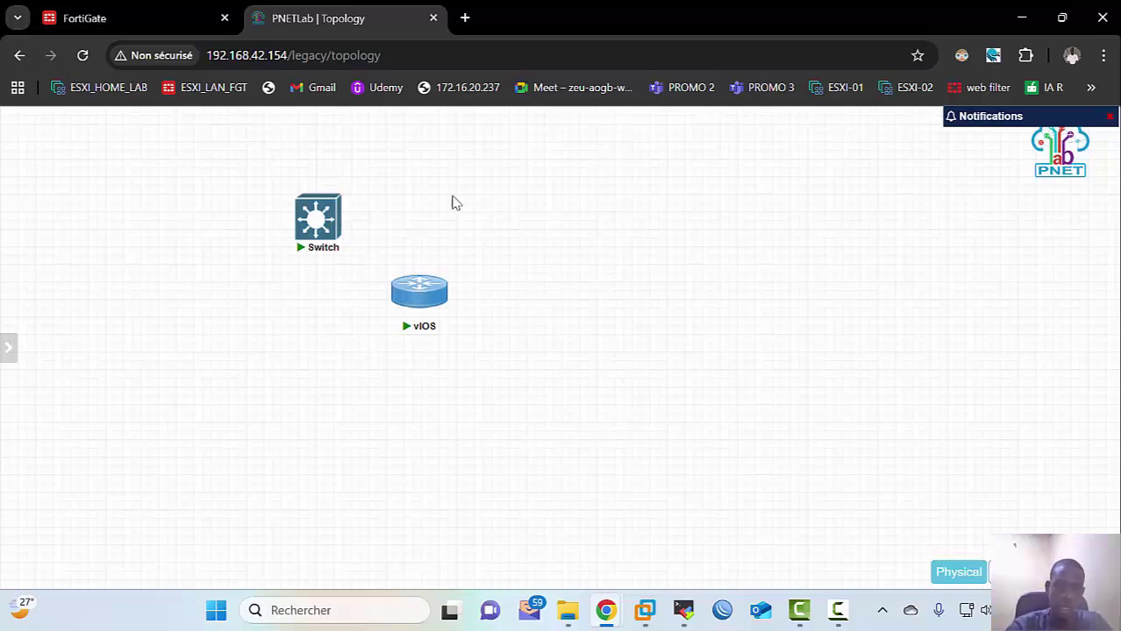
# Step: Place the Switch beside vIOS, close notifications, and open the TRAININGS4IT YouTube Playlists tab
pyautogui.moveTo(318, 220); pyautogui.dragTo(310, 296)
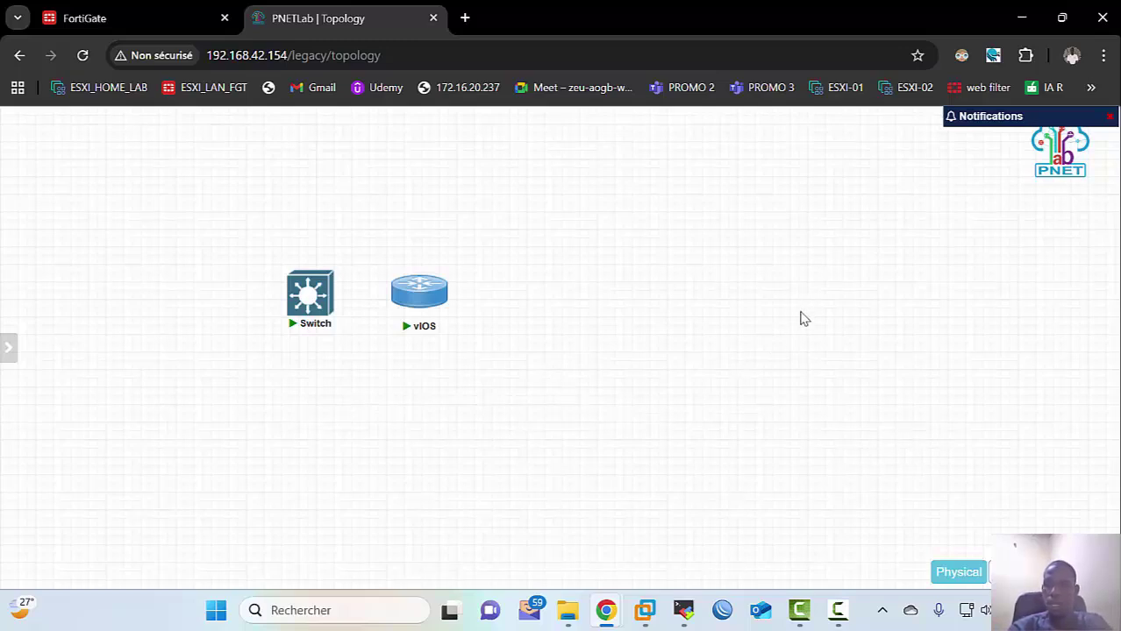
pyautogui.click(1109, 115)
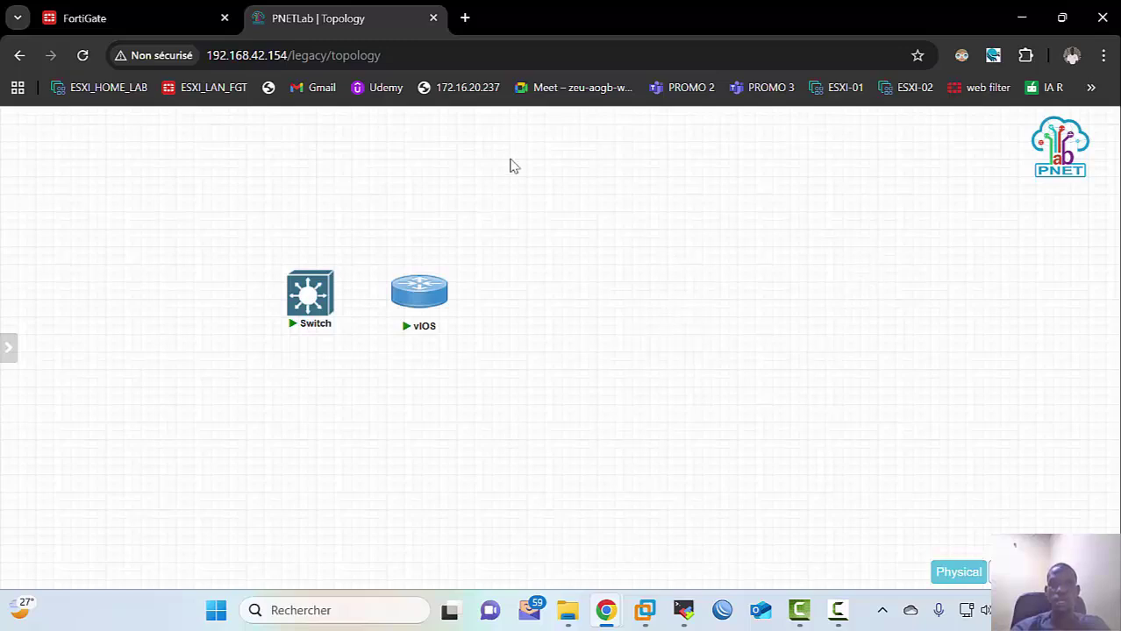
pyautogui.moveTo(606, 609)
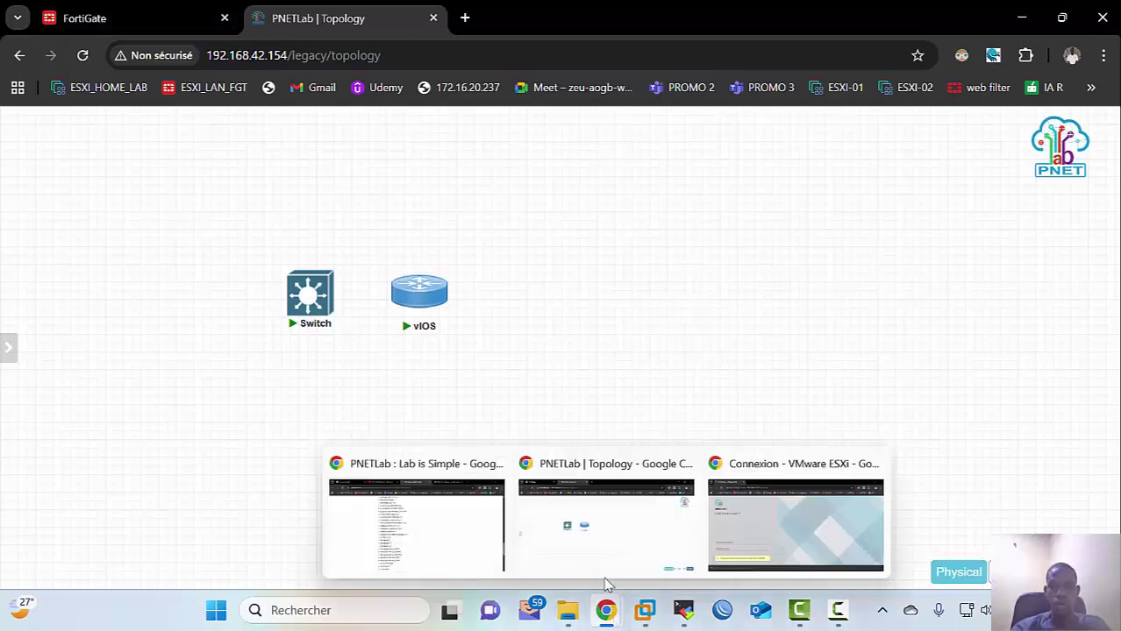
pyautogui.click(475, 521)
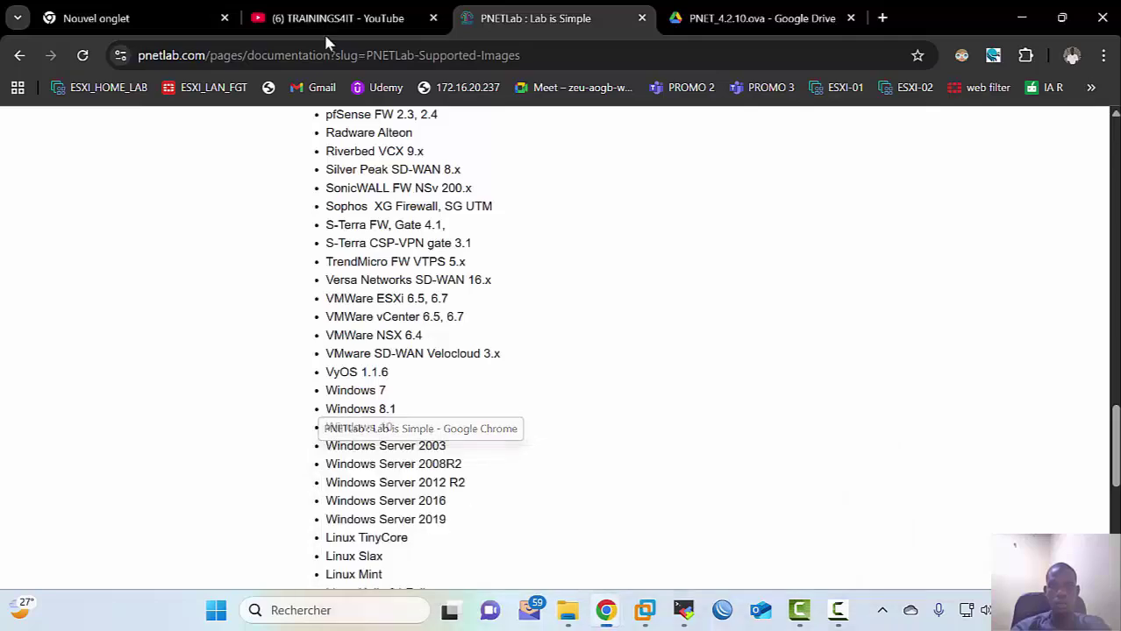
pyautogui.click(325, 11)
pyautogui.scroll(-2, 503, 423)
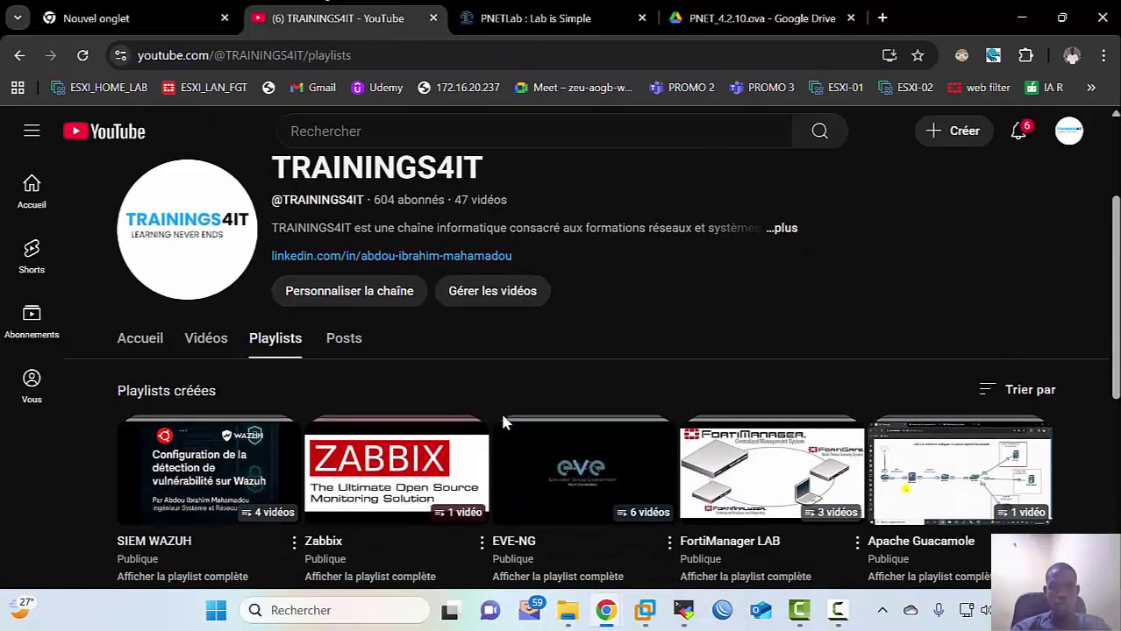